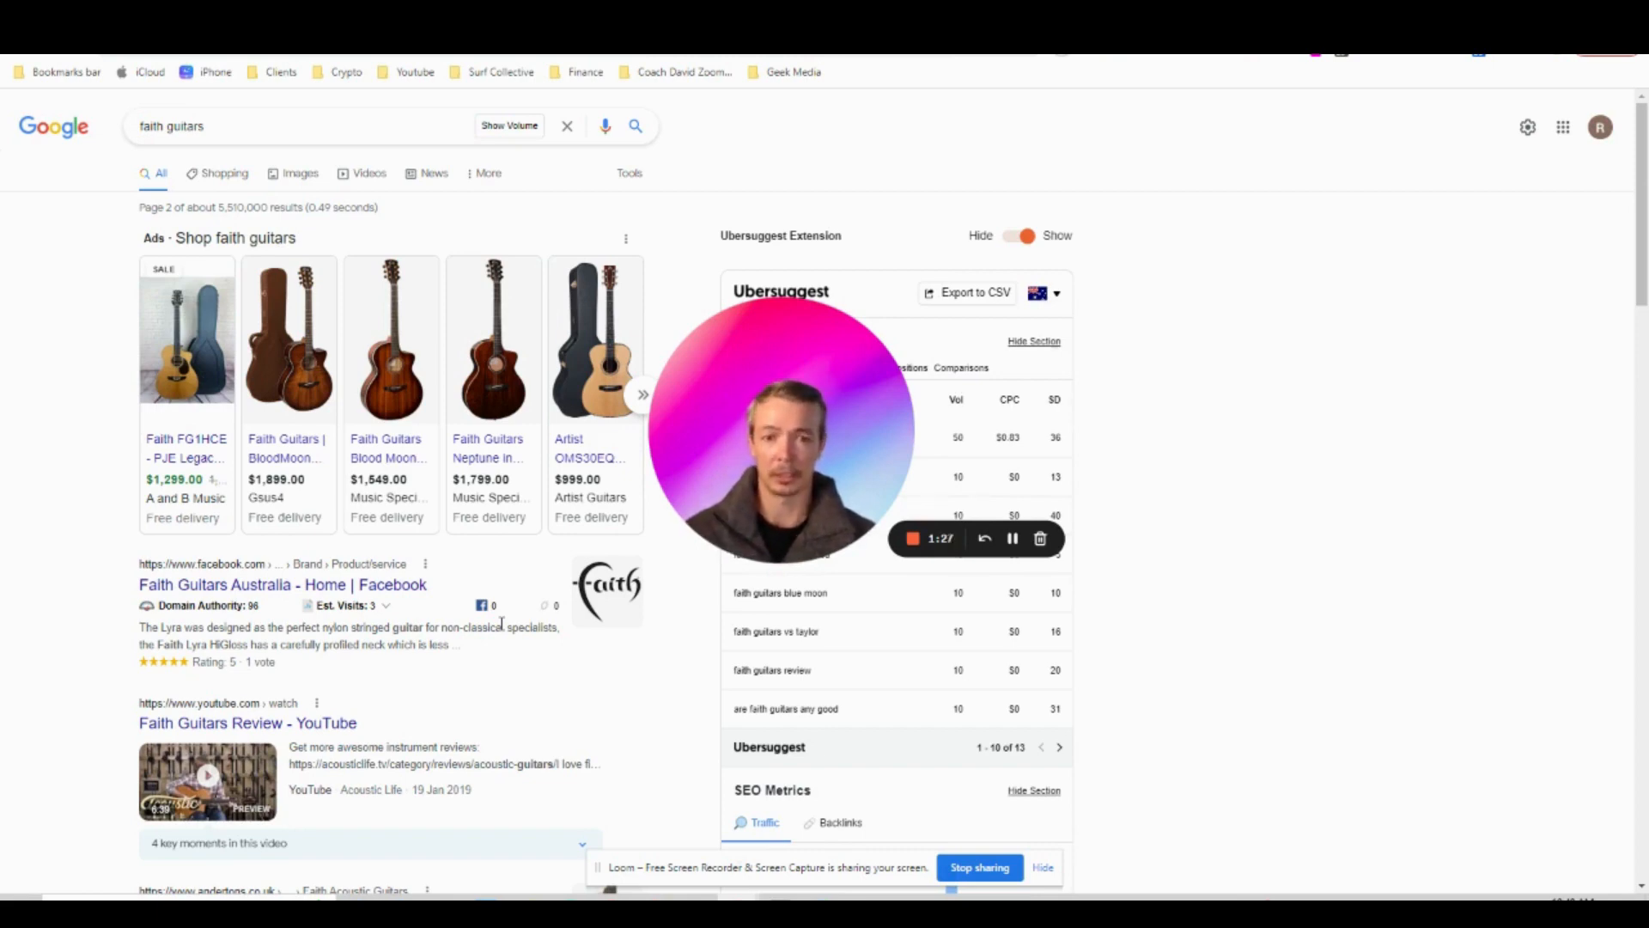
# Switch to the Google Ads account and start creating a new campaign from its campaigns list
pyautogui.moveTo(373, 410)
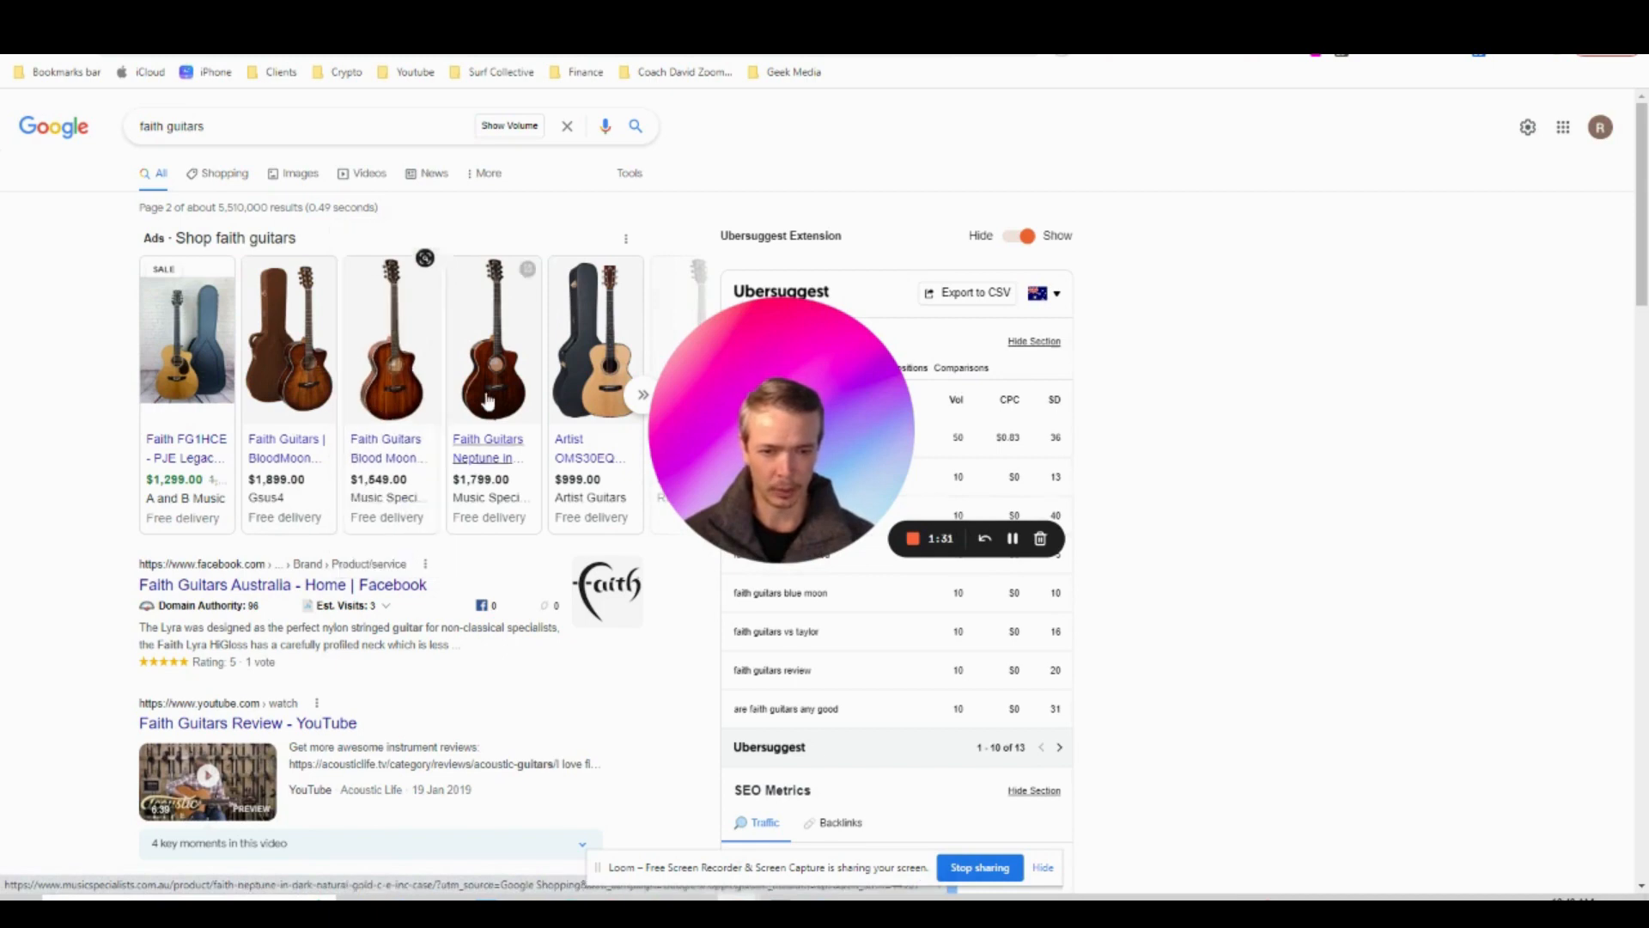
pyautogui.moveTo(488, 402)
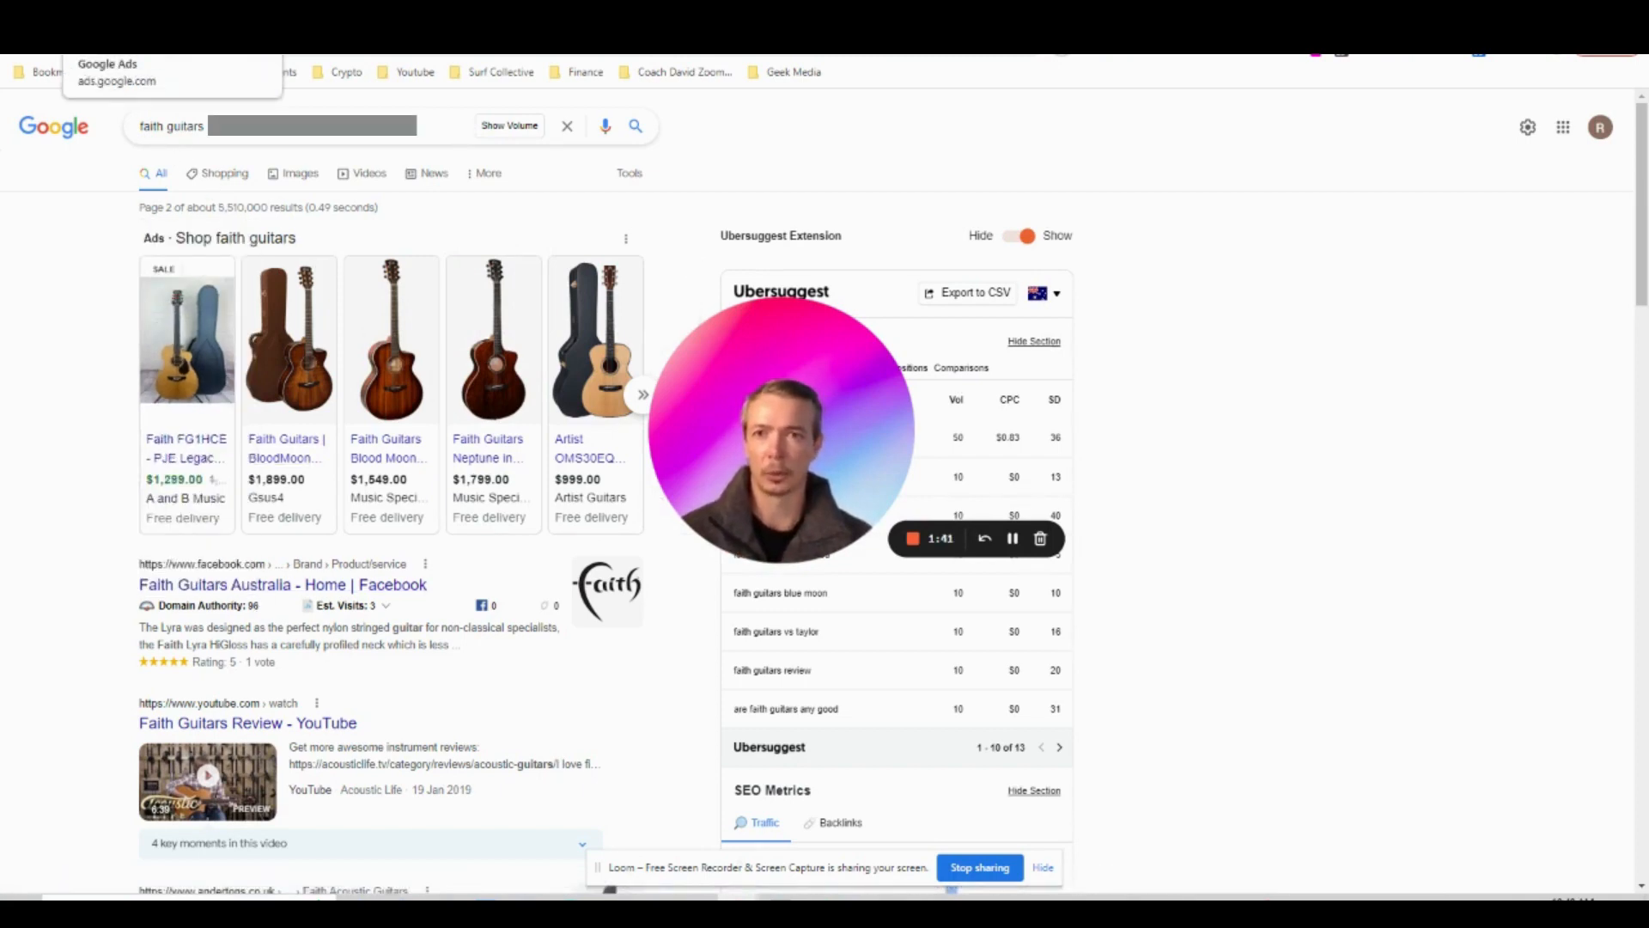
pyautogui.click(103, 14)
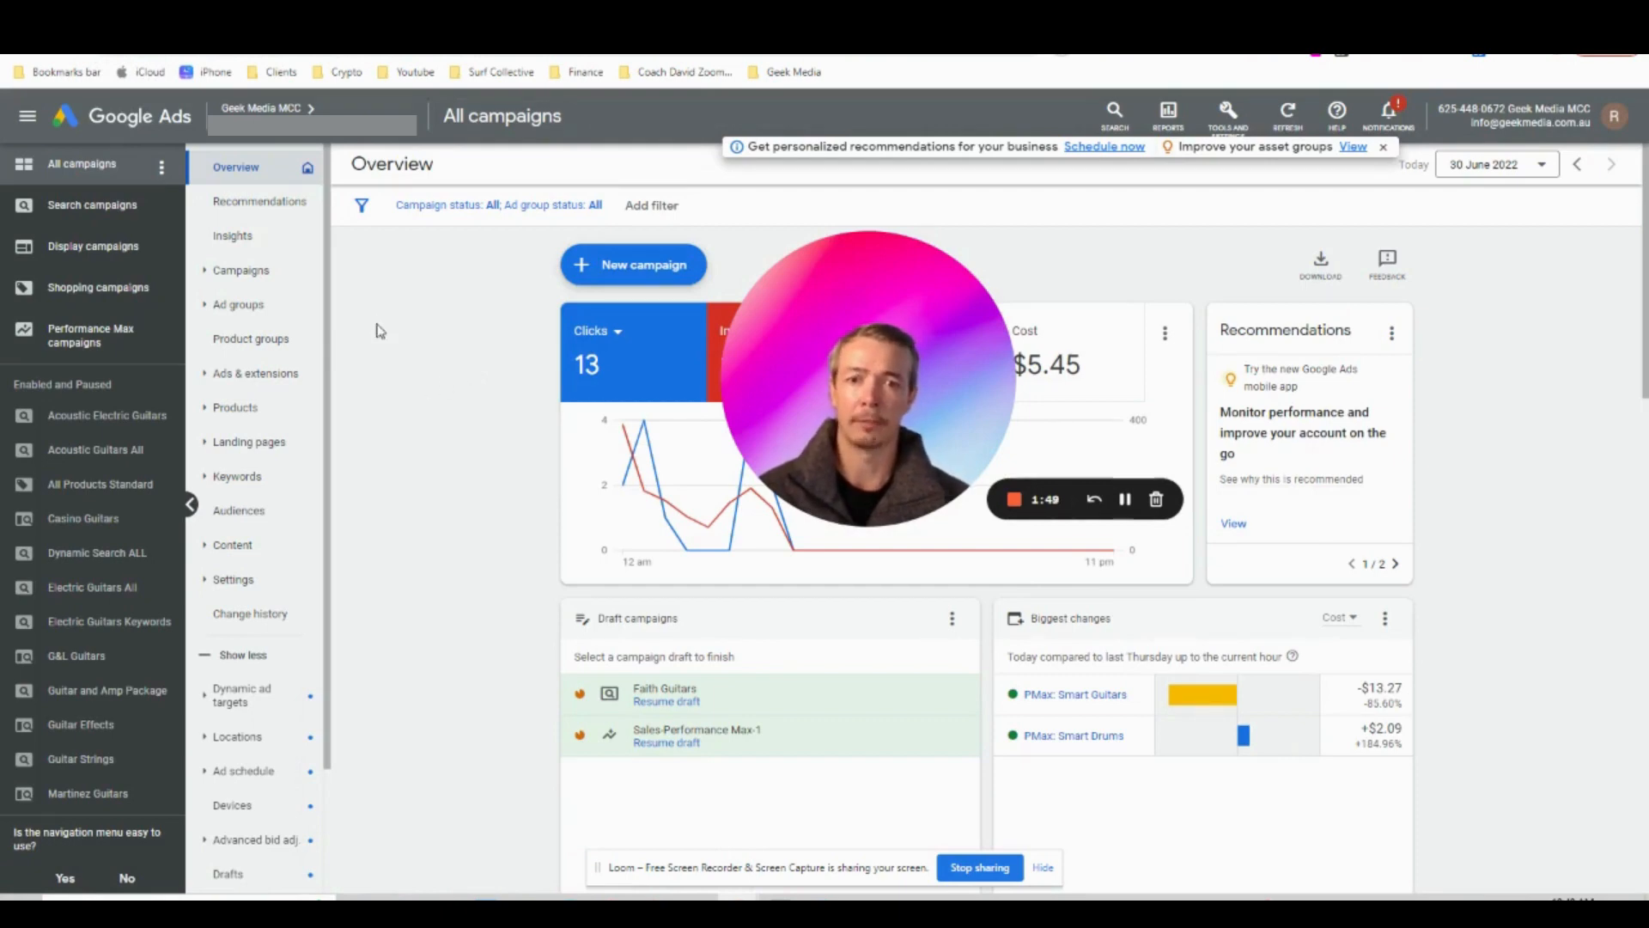
pyautogui.click(246, 277)
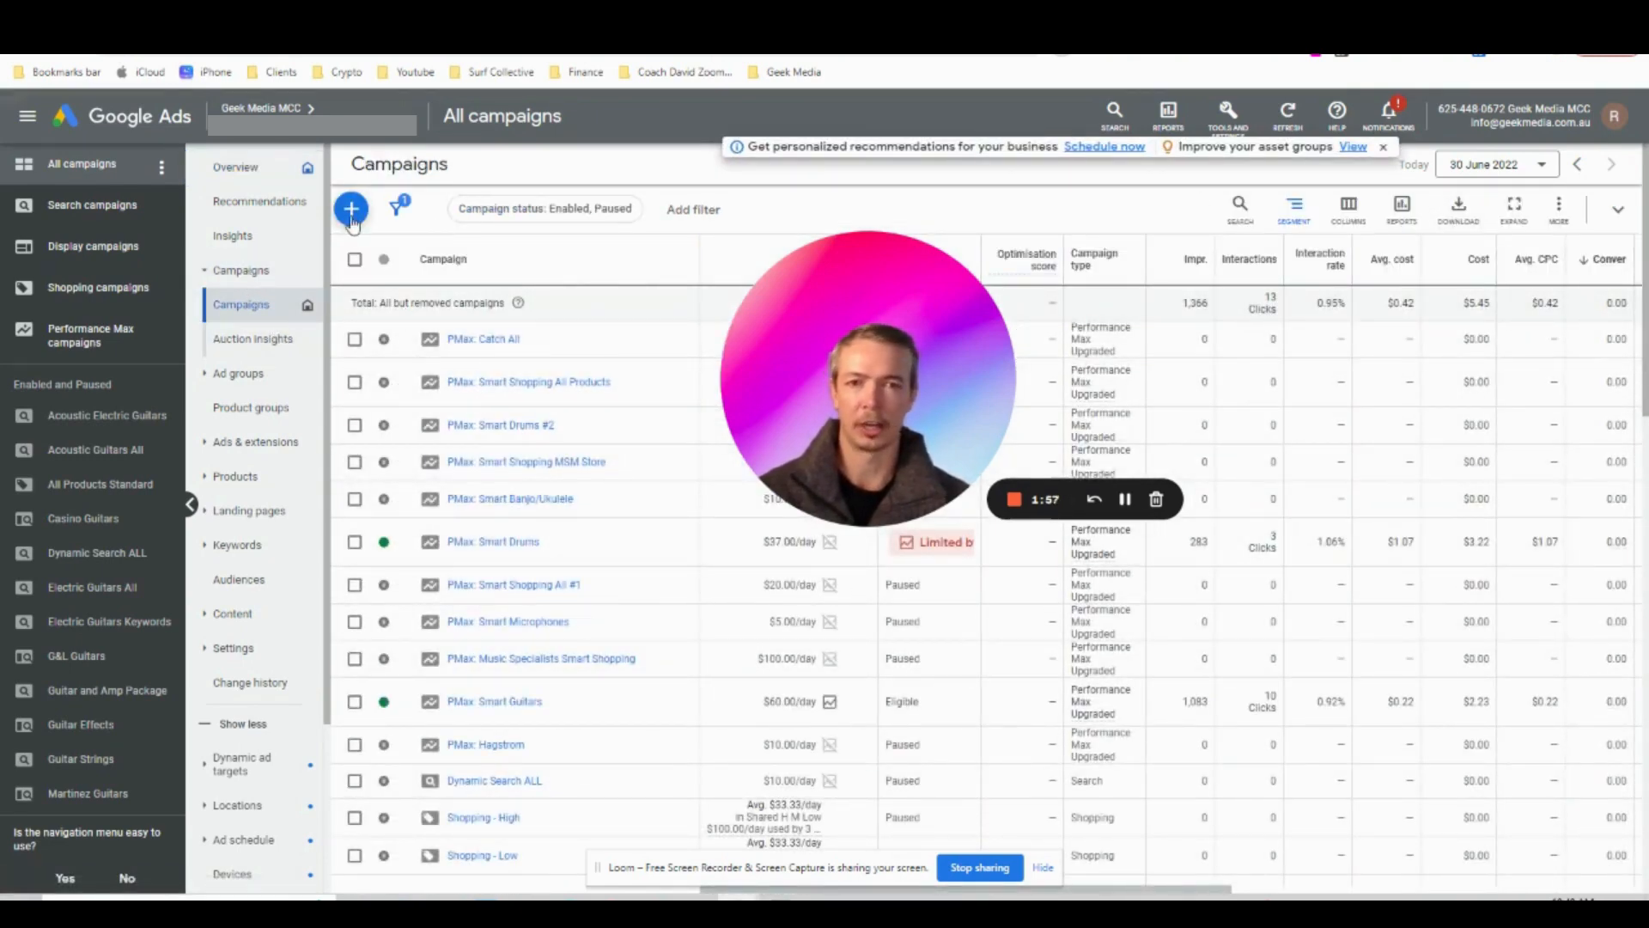
pyautogui.click(351, 214)
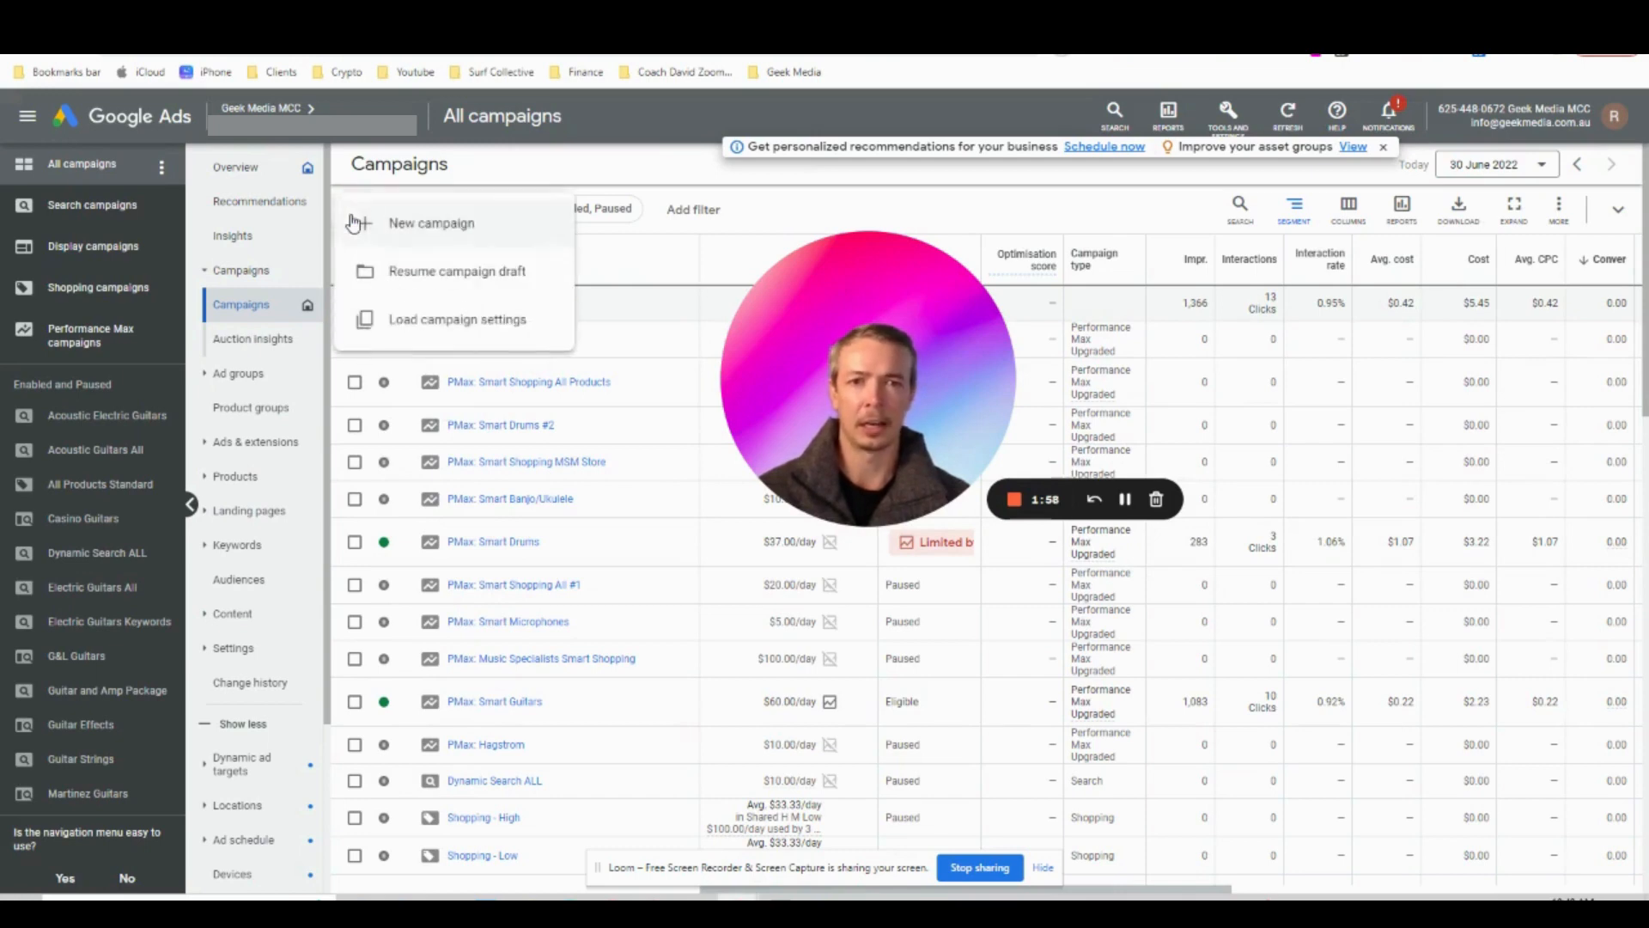
pyautogui.click(418, 227)
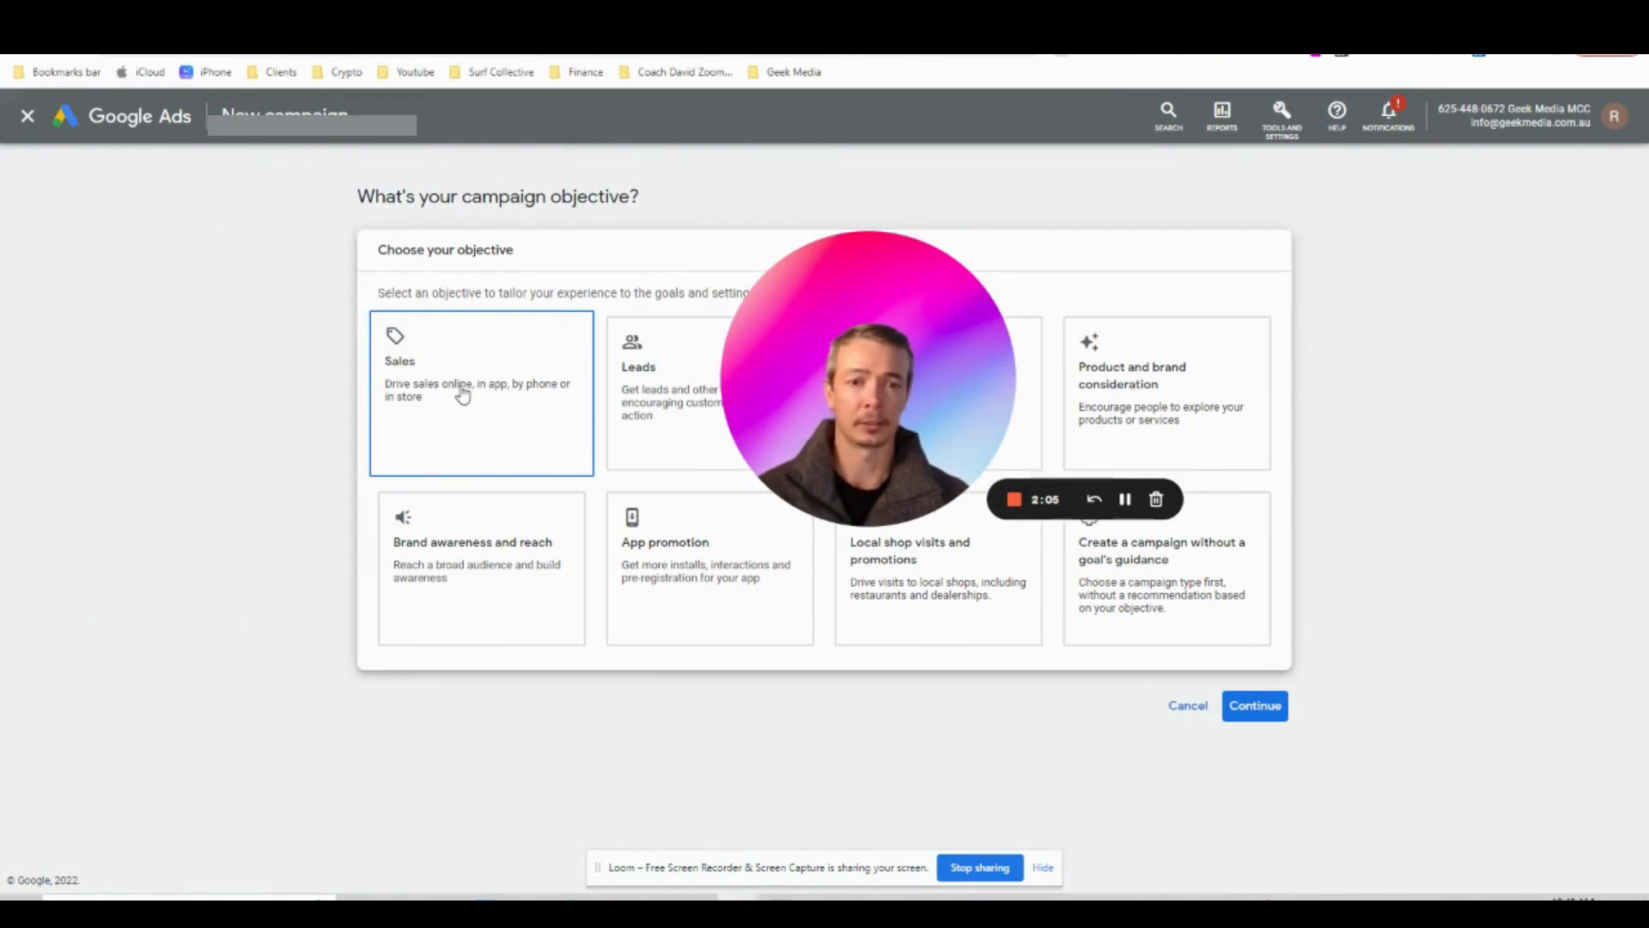
# Choose Sales as the new campaign's objective
pyautogui.click(636, 380)
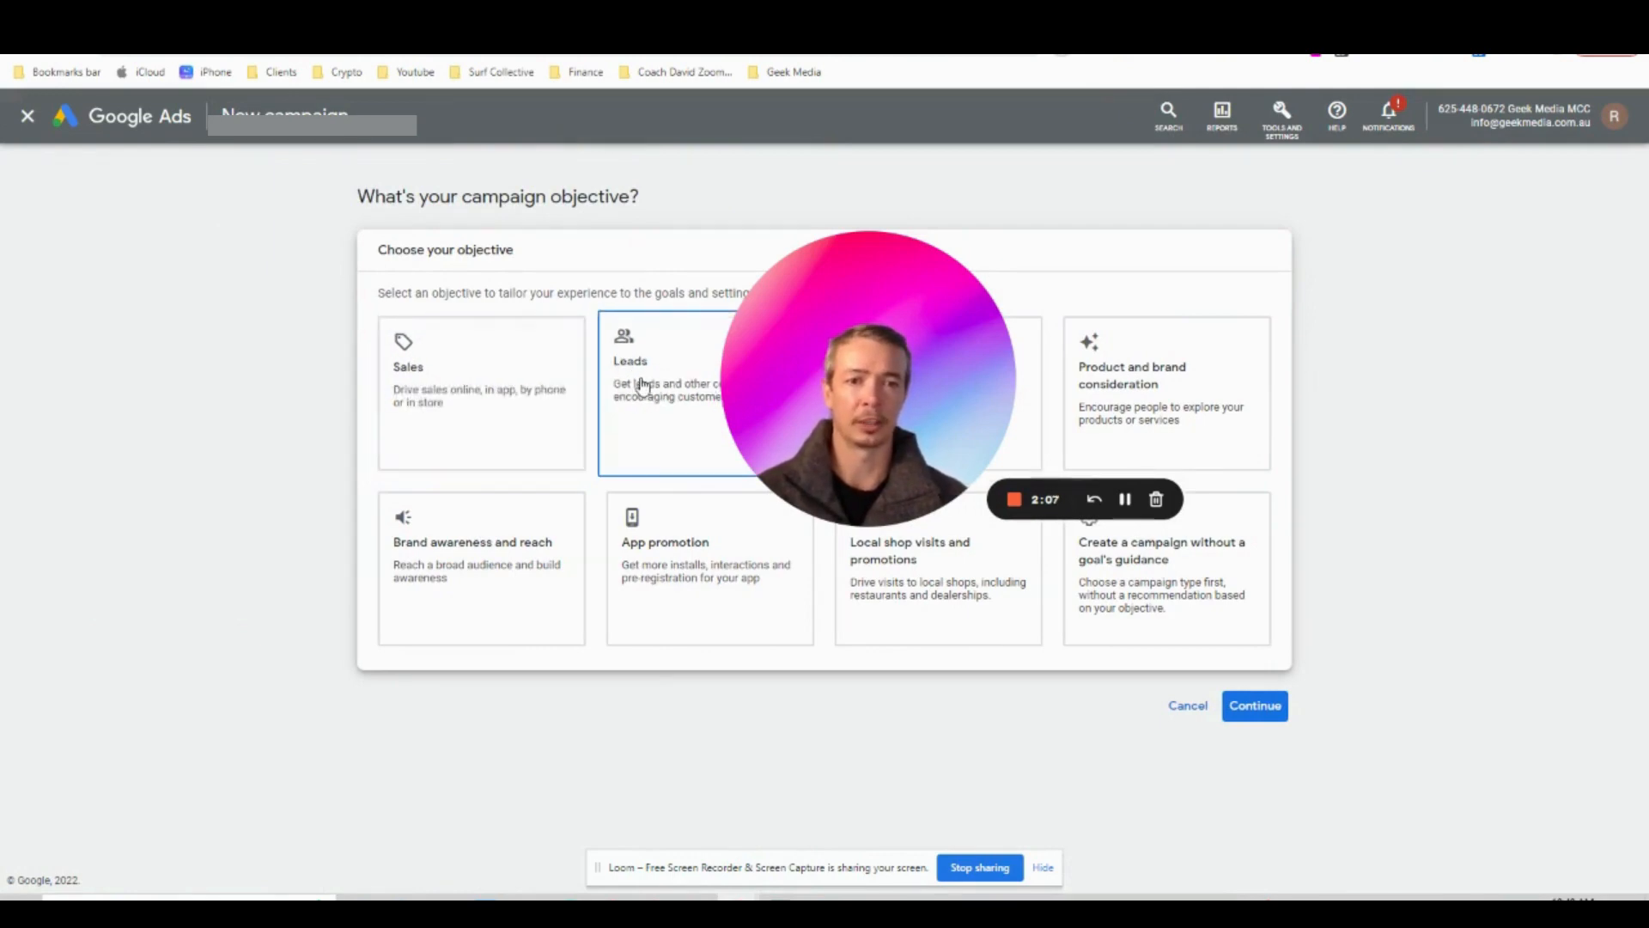
pyautogui.click(464, 394)
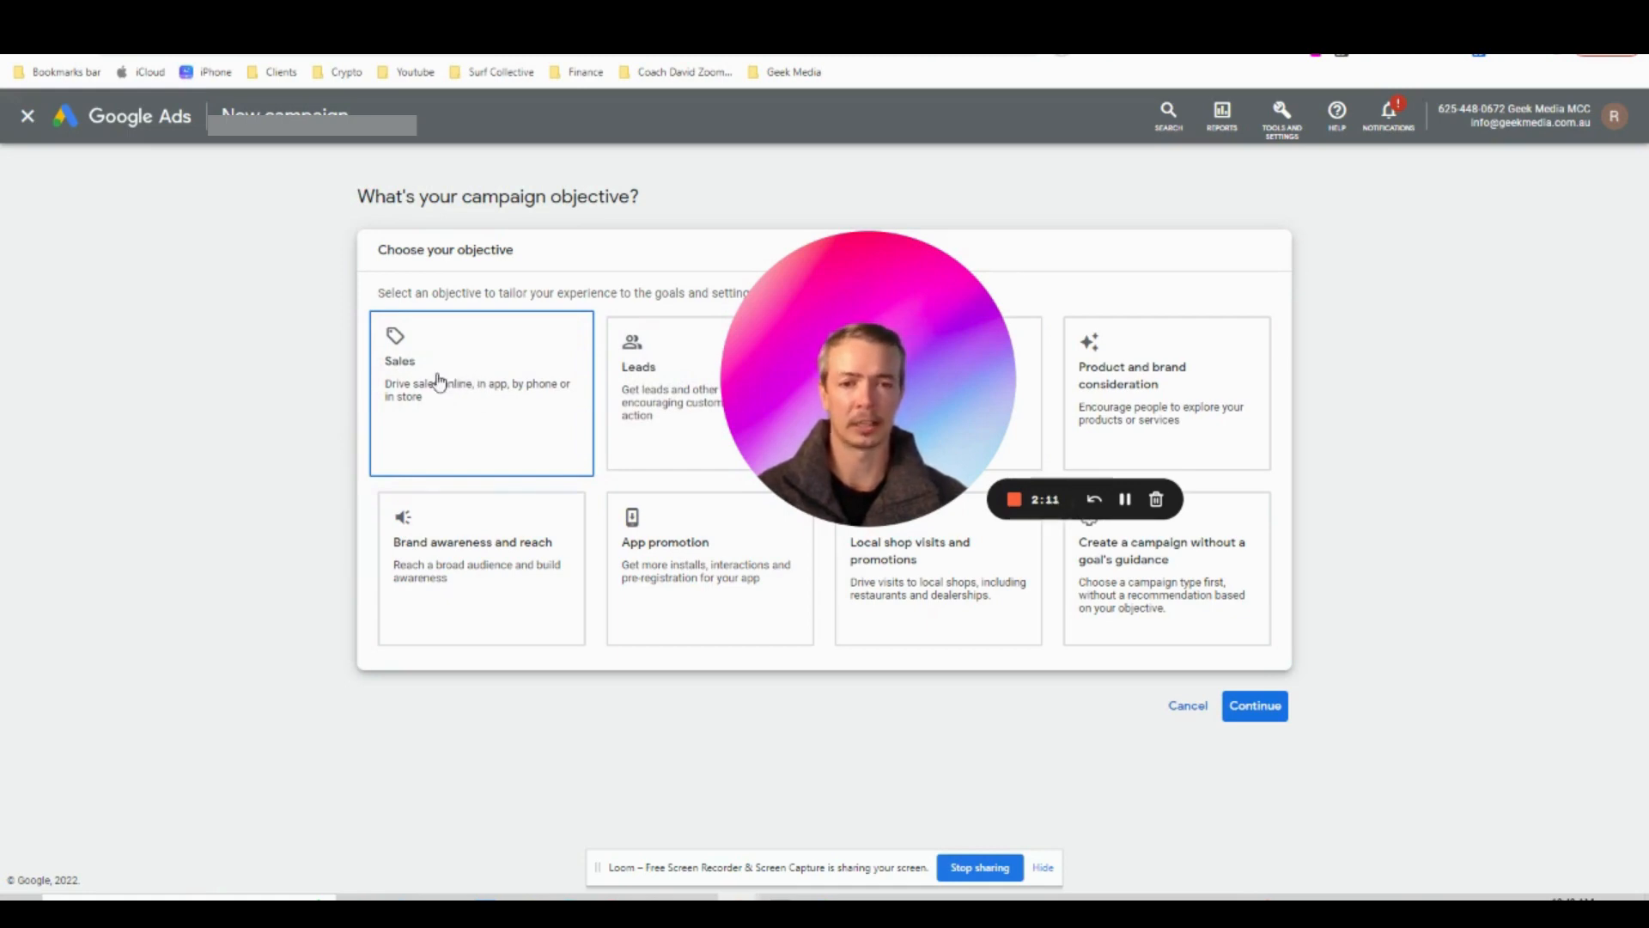
pyautogui.click(439, 383)
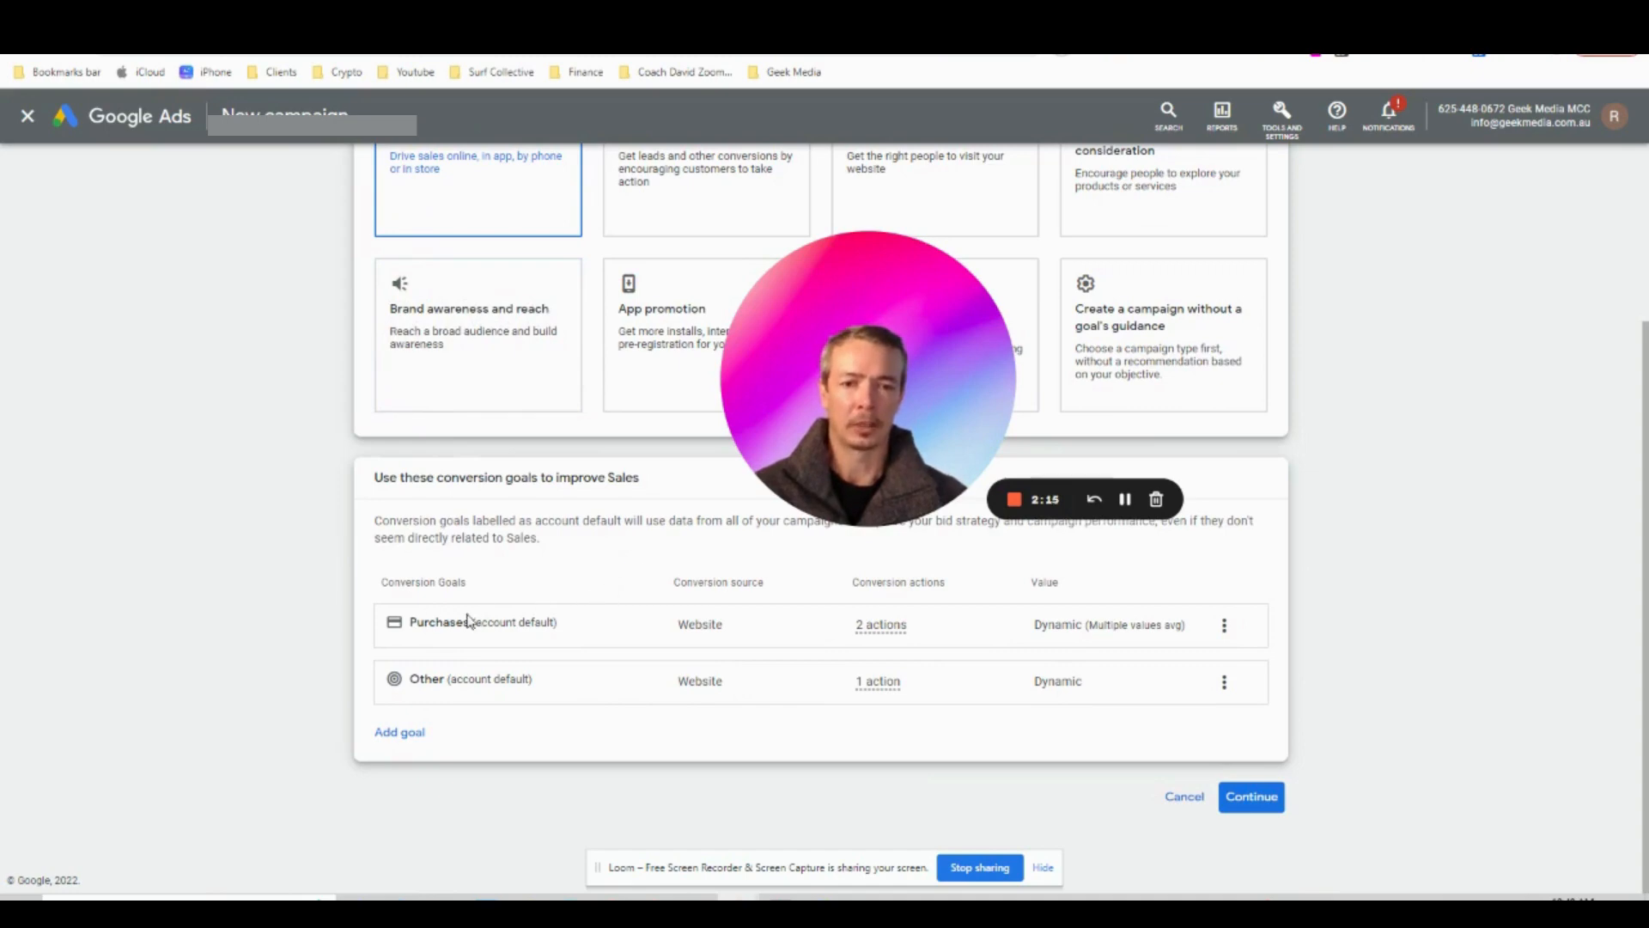
pyautogui.moveTo(991, 412); pyautogui.dragTo(278, 771)
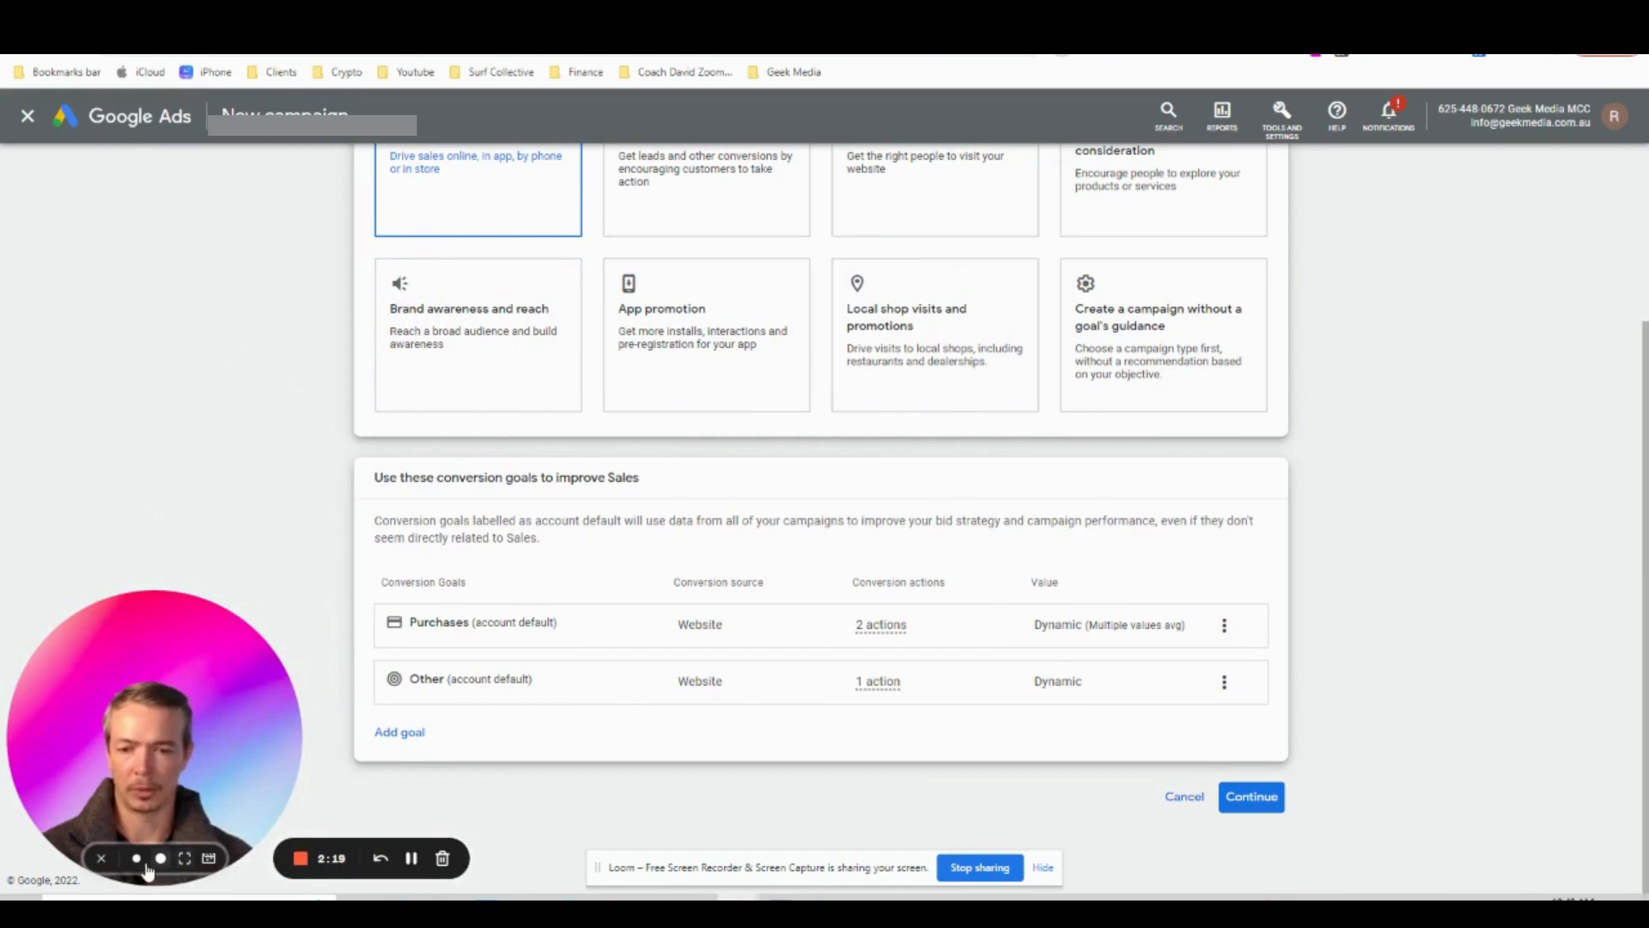
pyautogui.click(135, 868)
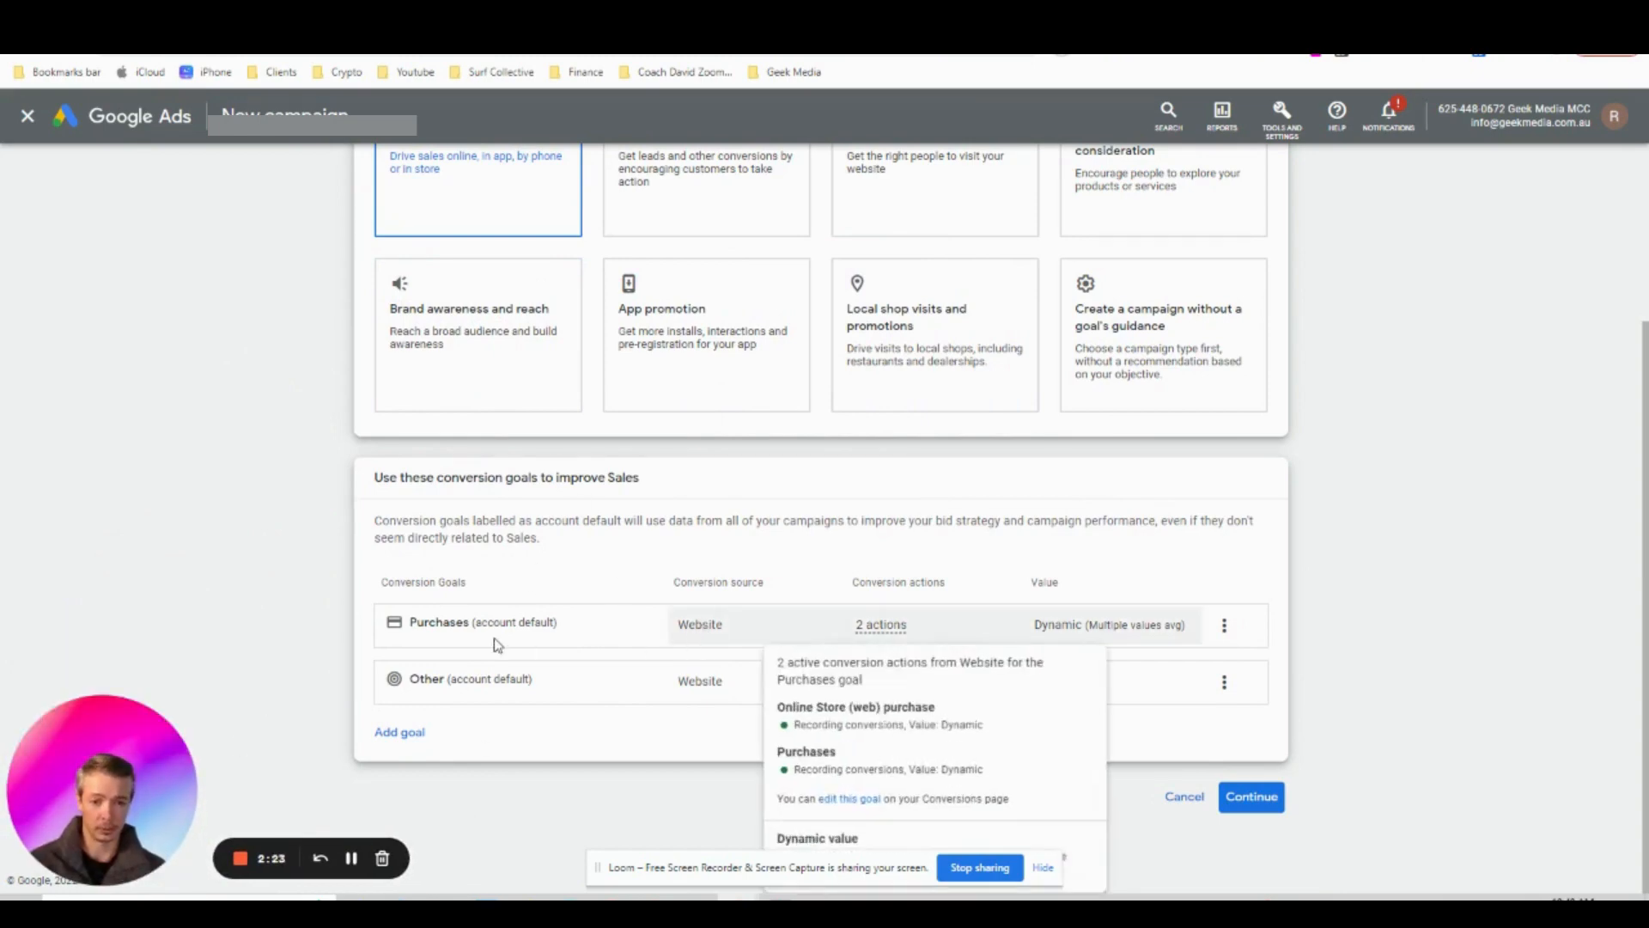
# Add the Add to basket and Begin checkout conversion goals to the Sales objective and continue to the campaign type
pyautogui.click(399, 732)
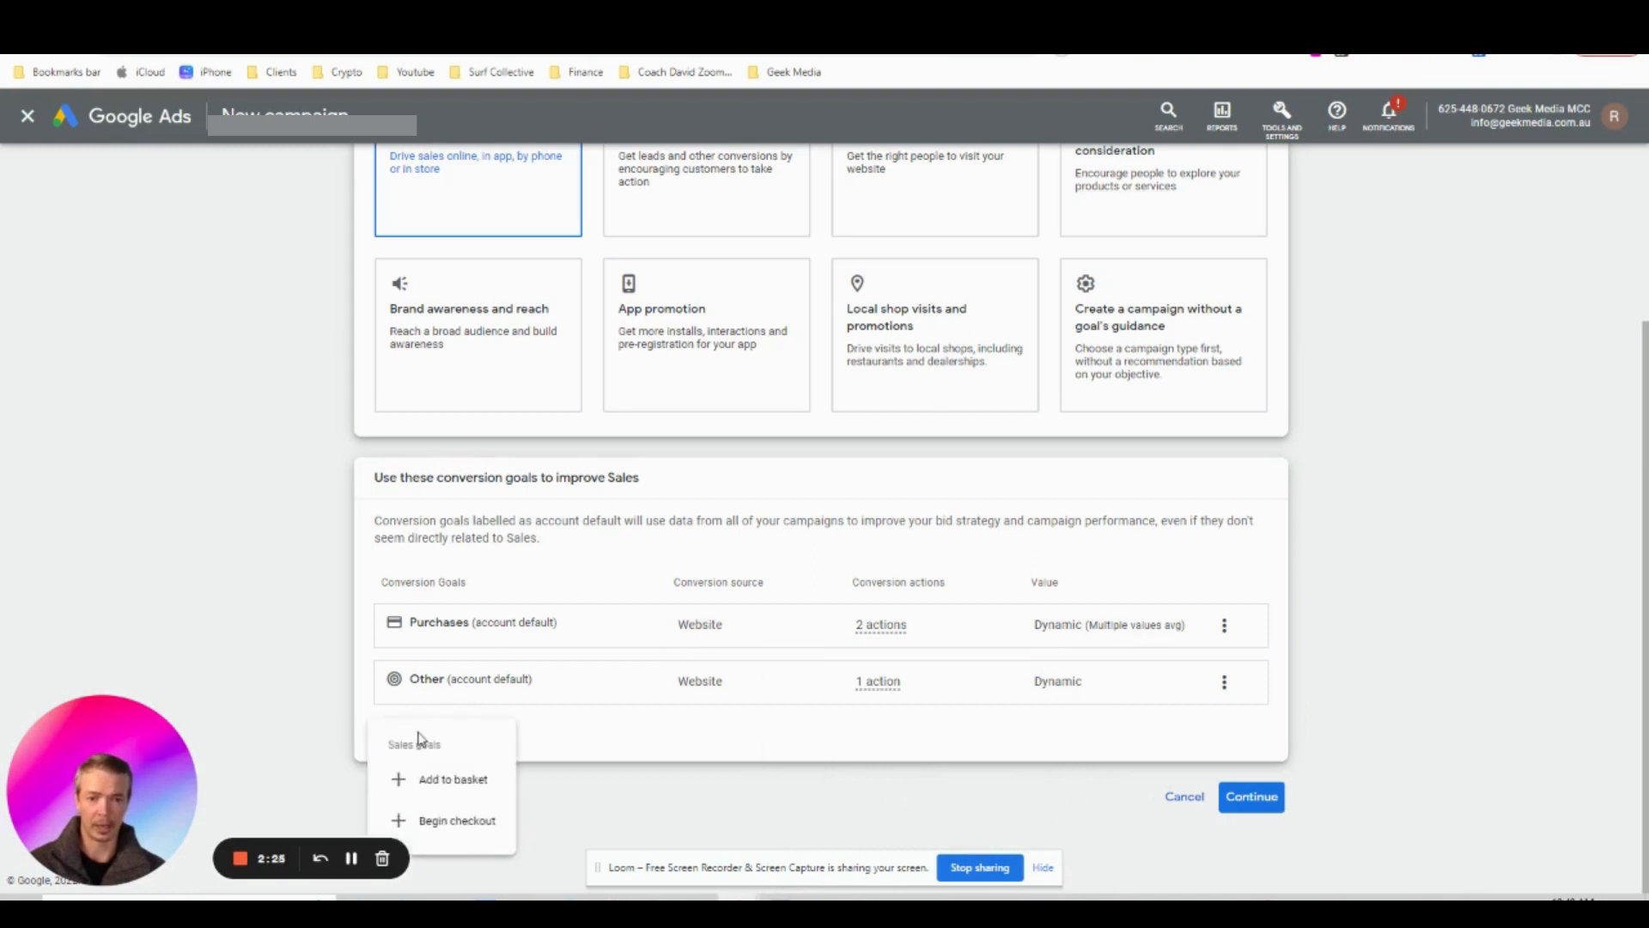
pyautogui.click(434, 778)
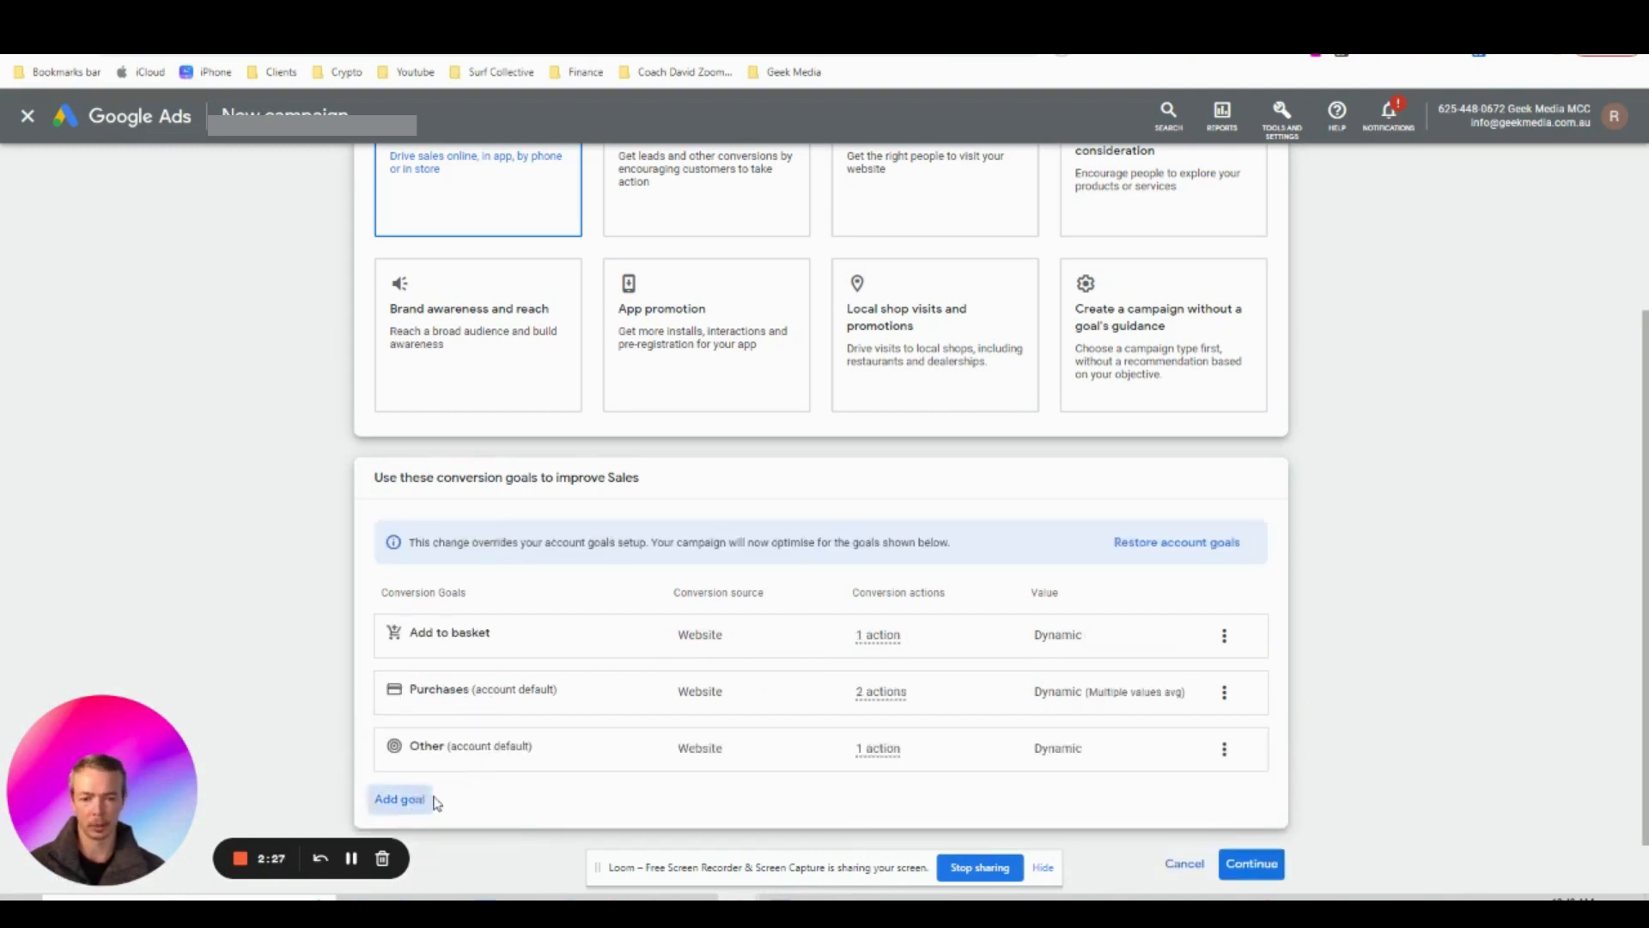
pyautogui.click(417, 798)
pyautogui.click(451, 845)
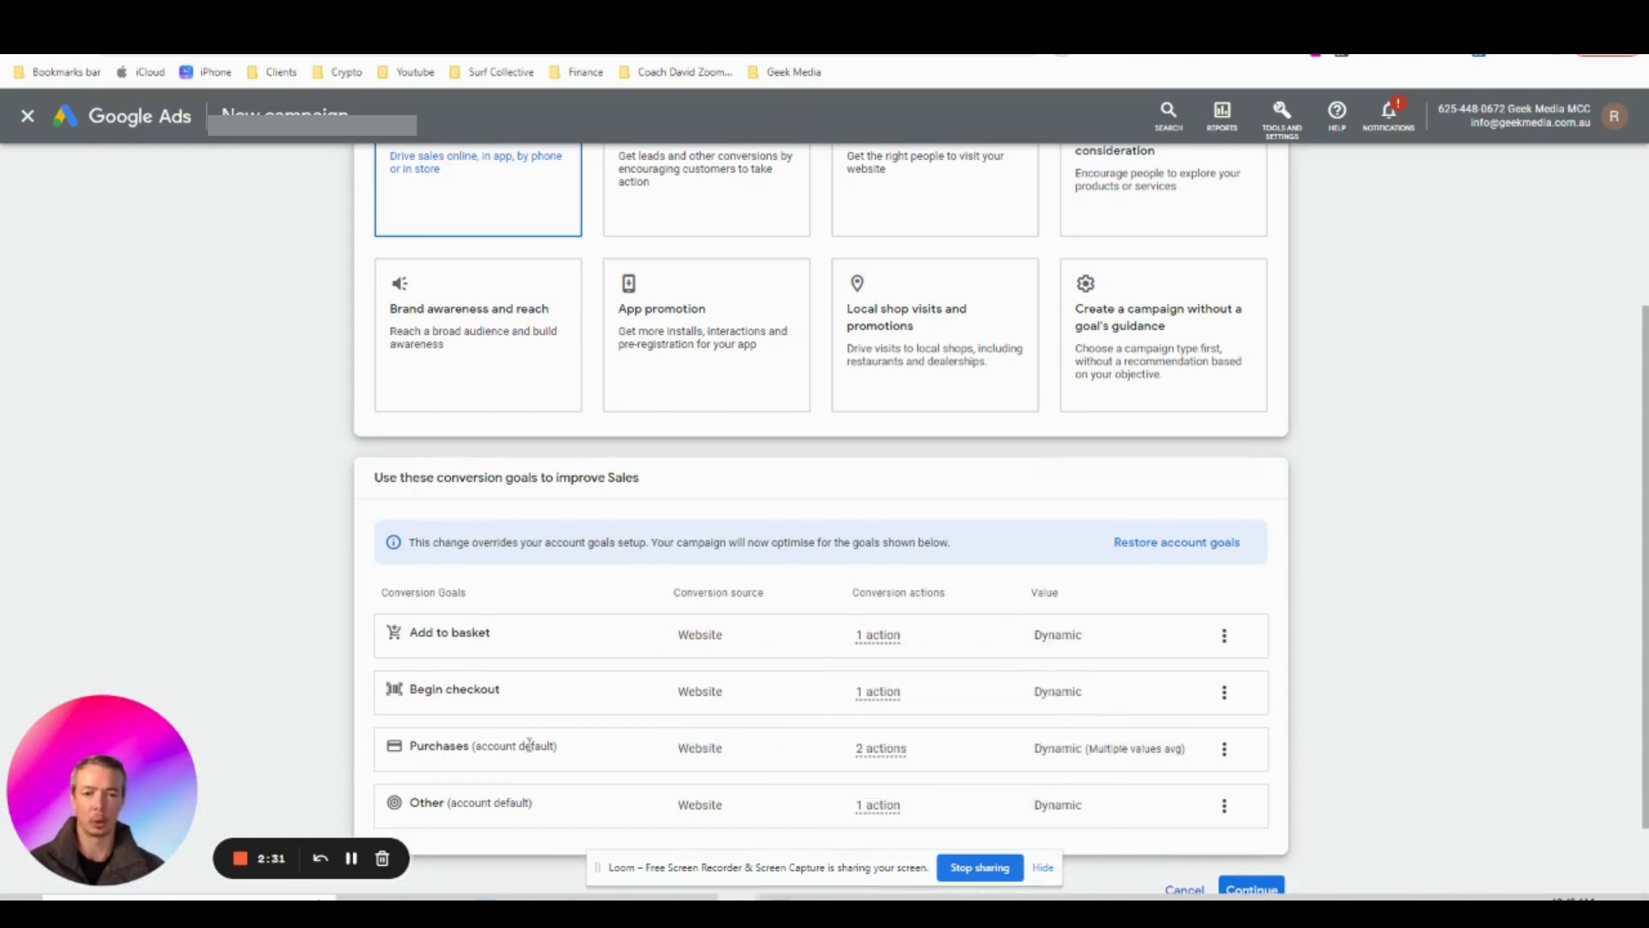
pyautogui.scroll(-1, 1330, 708)
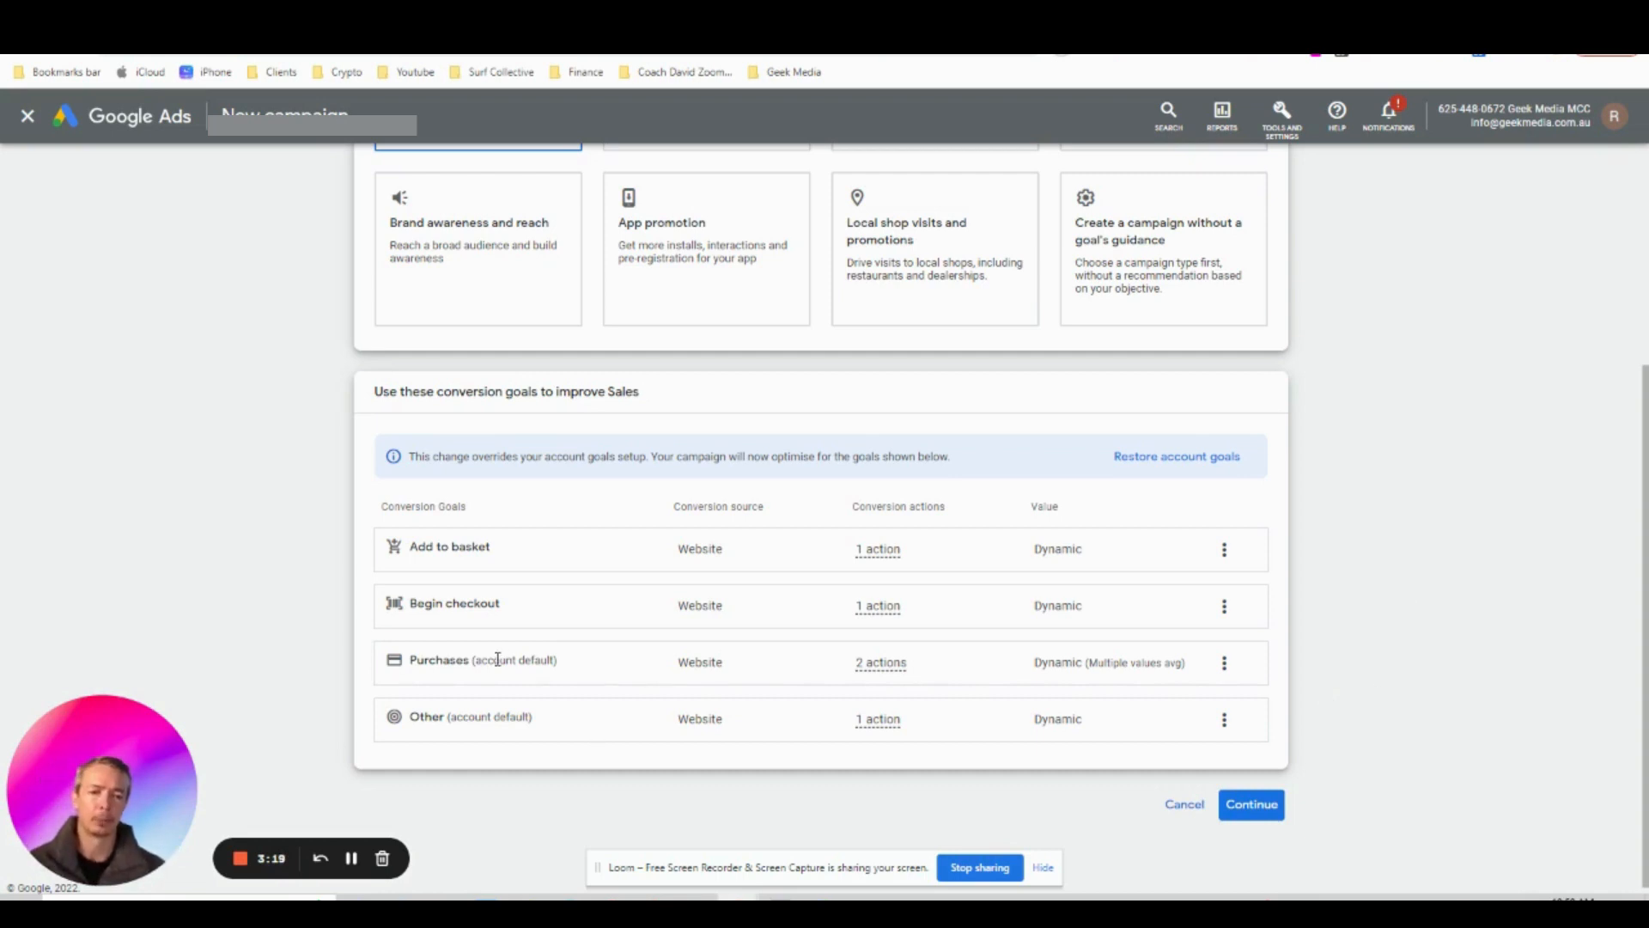
pyautogui.click(1253, 807)
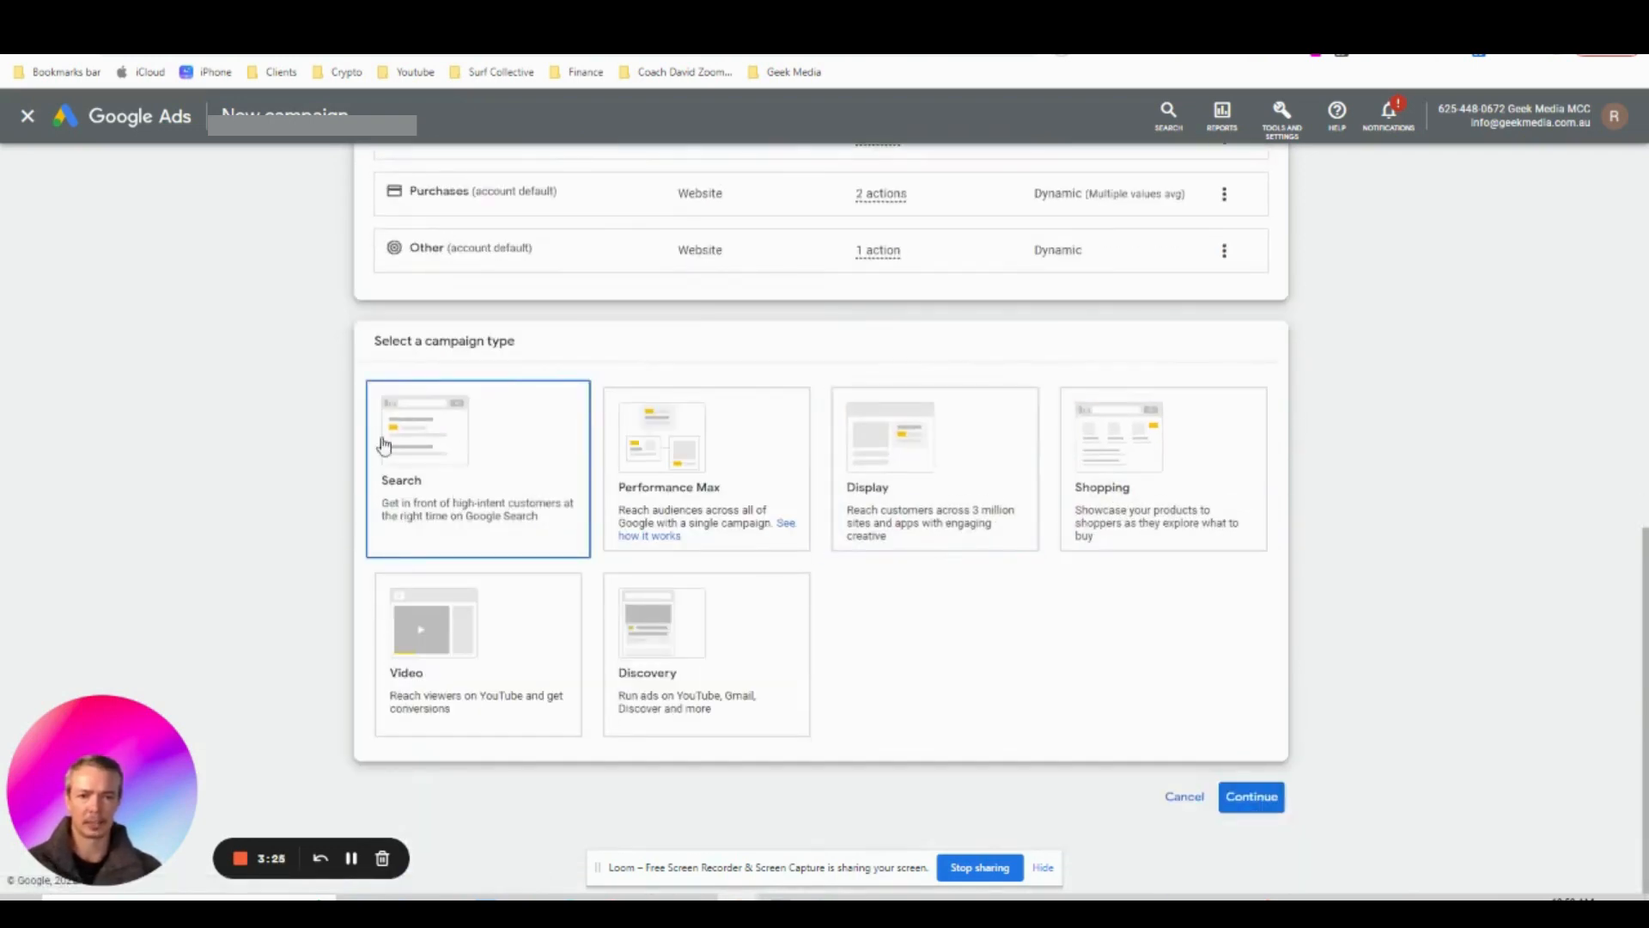
pyautogui.click(434, 444)
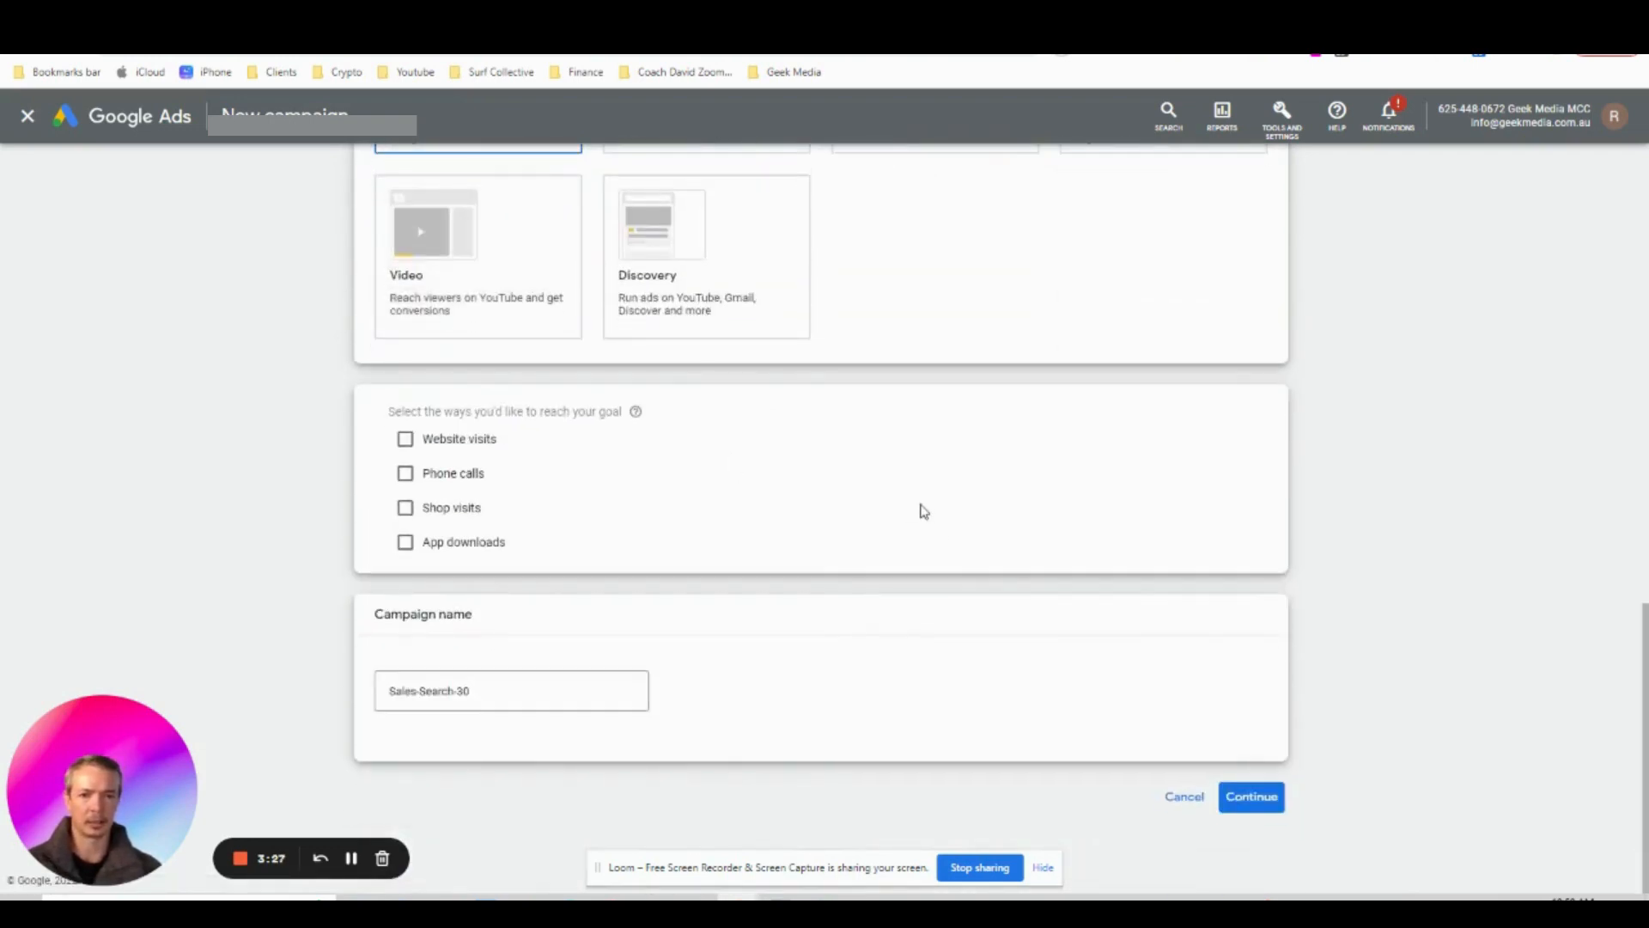
pyautogui.click(406, 439)
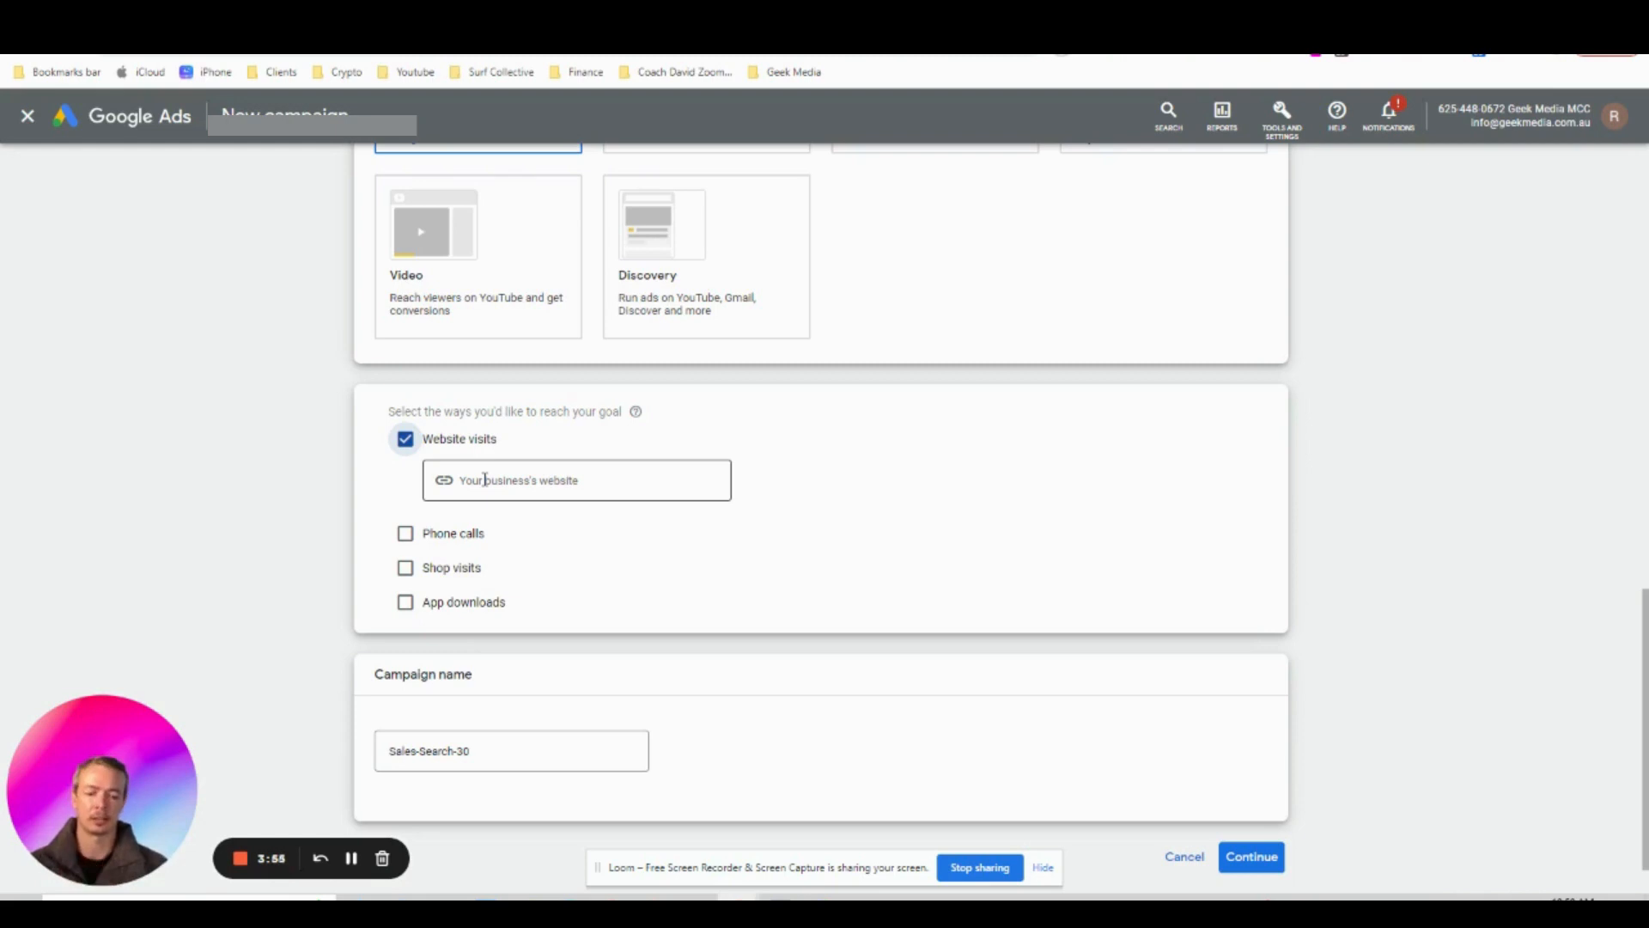
pyautogui.scroll(2, 495, 166)
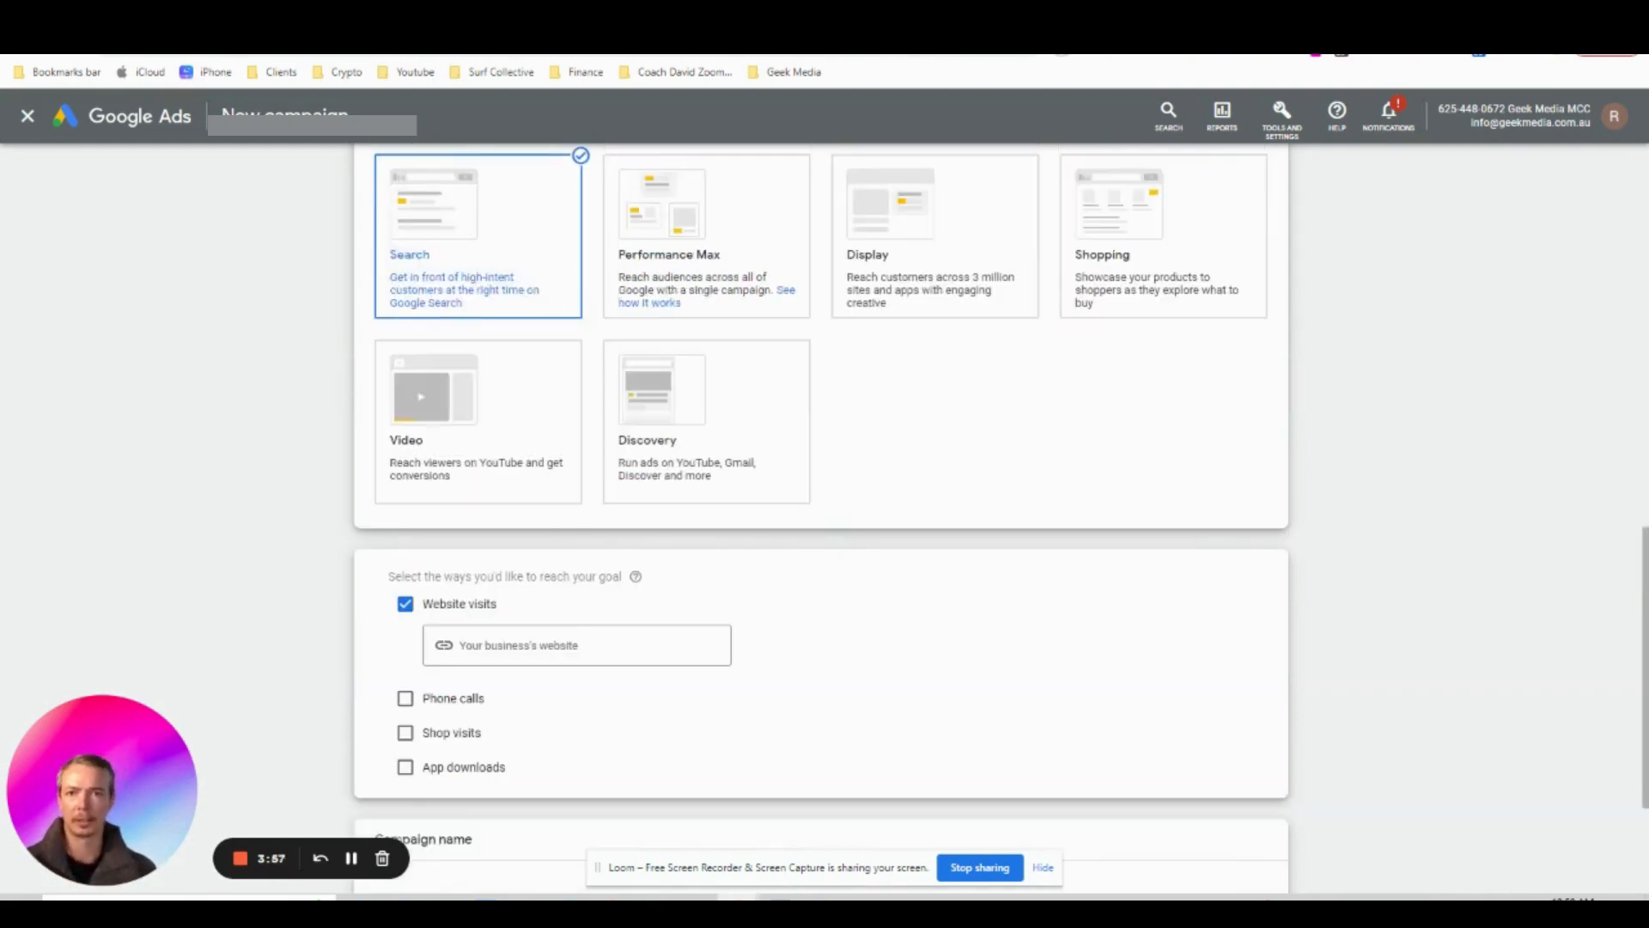
pyautogui.click(326, 15)
pyautogui.click(343, 45)
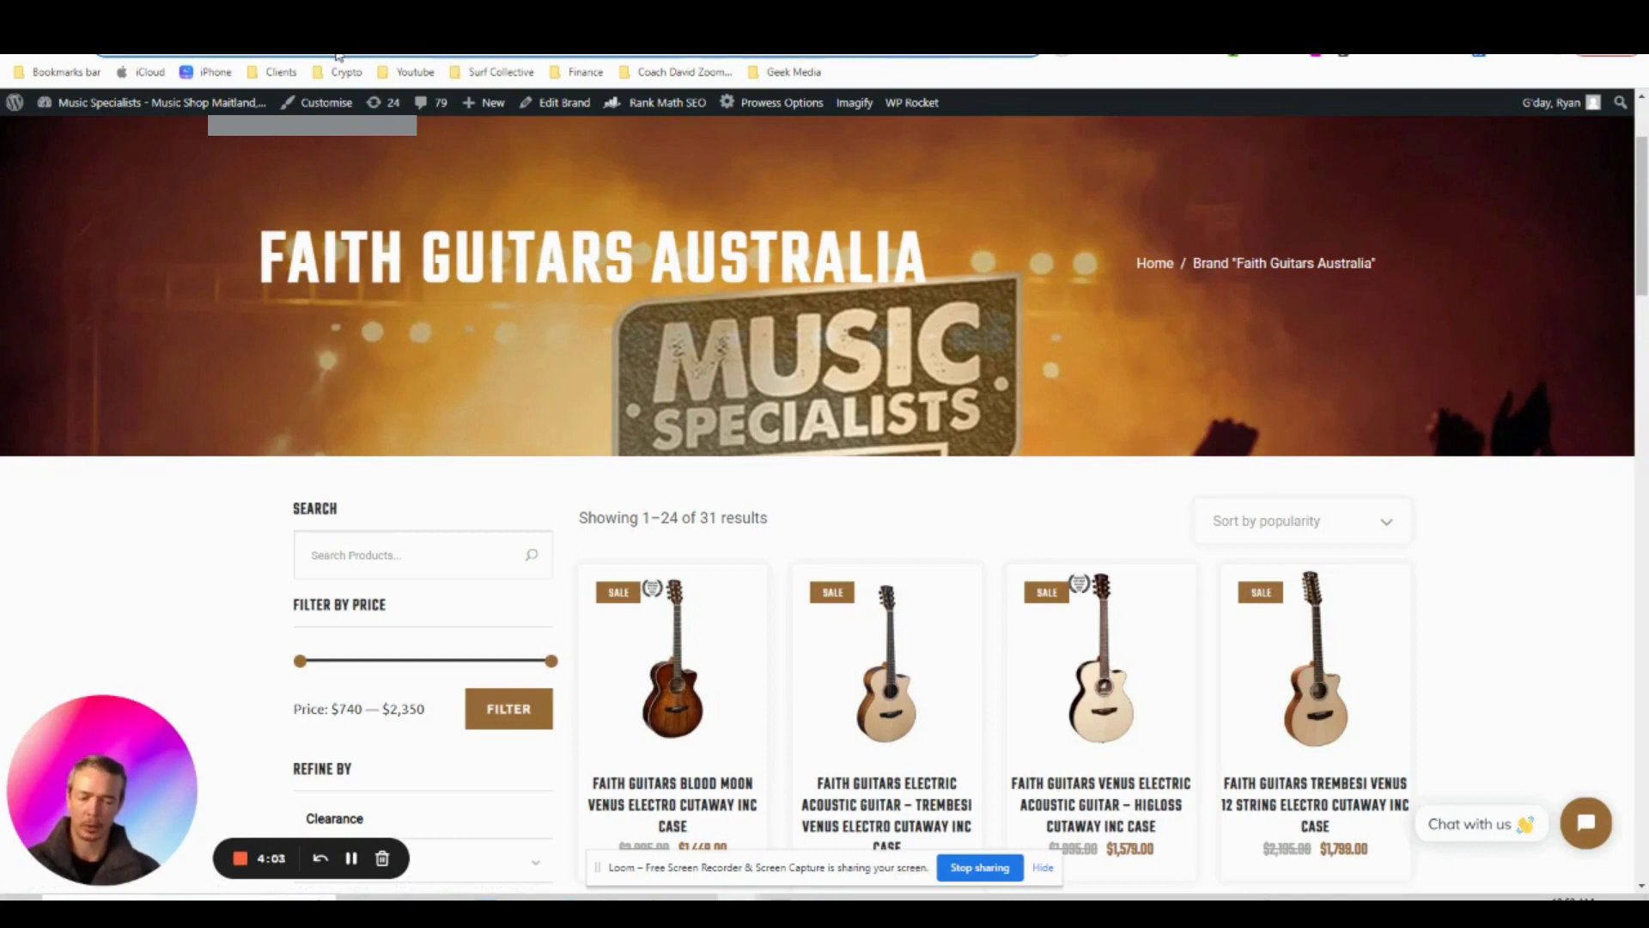
pyautogui.click(232, 16)
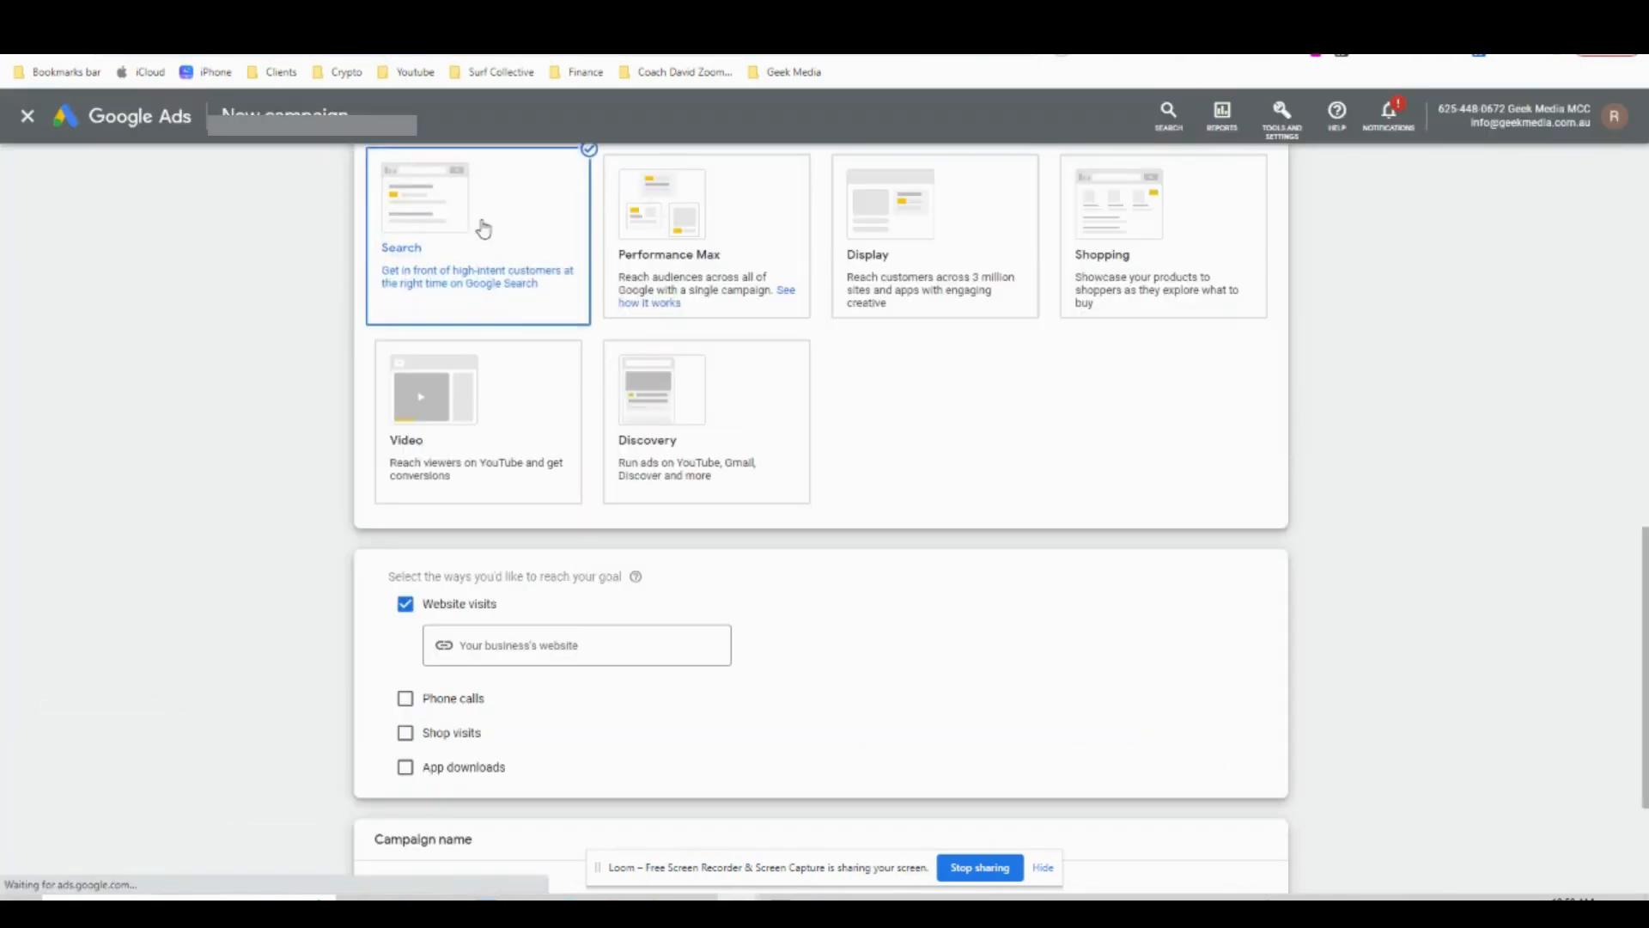
pyautogui.click(532, 649)
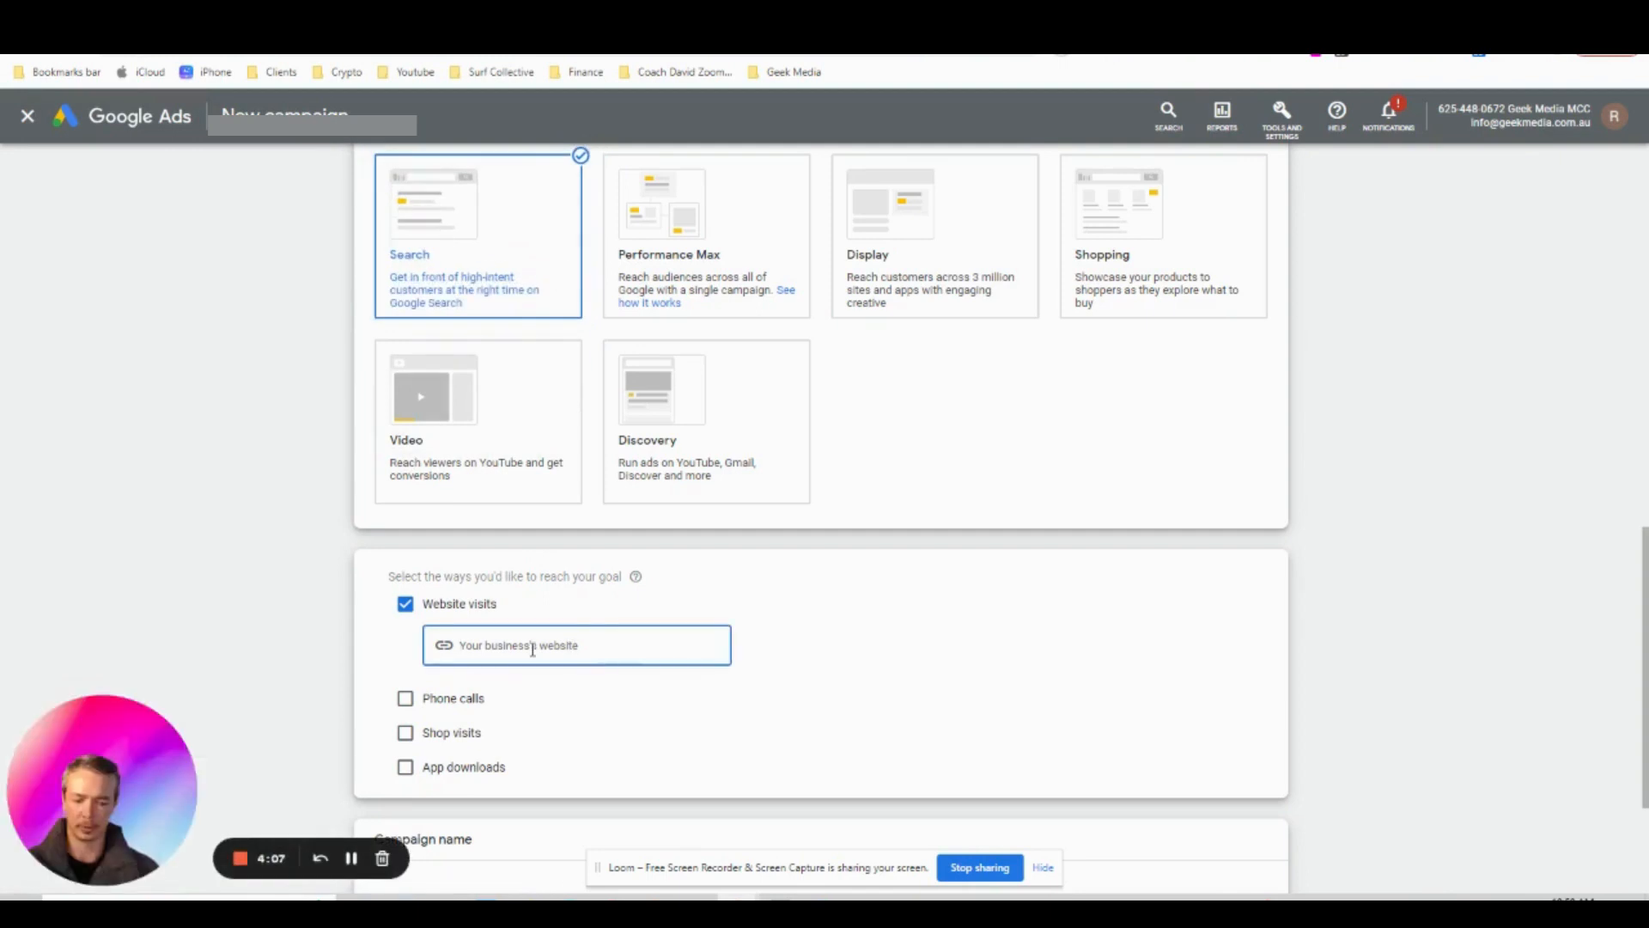
pyautogui.write('https://www.musicspecialists.com.au/brand/faith-guitars/')
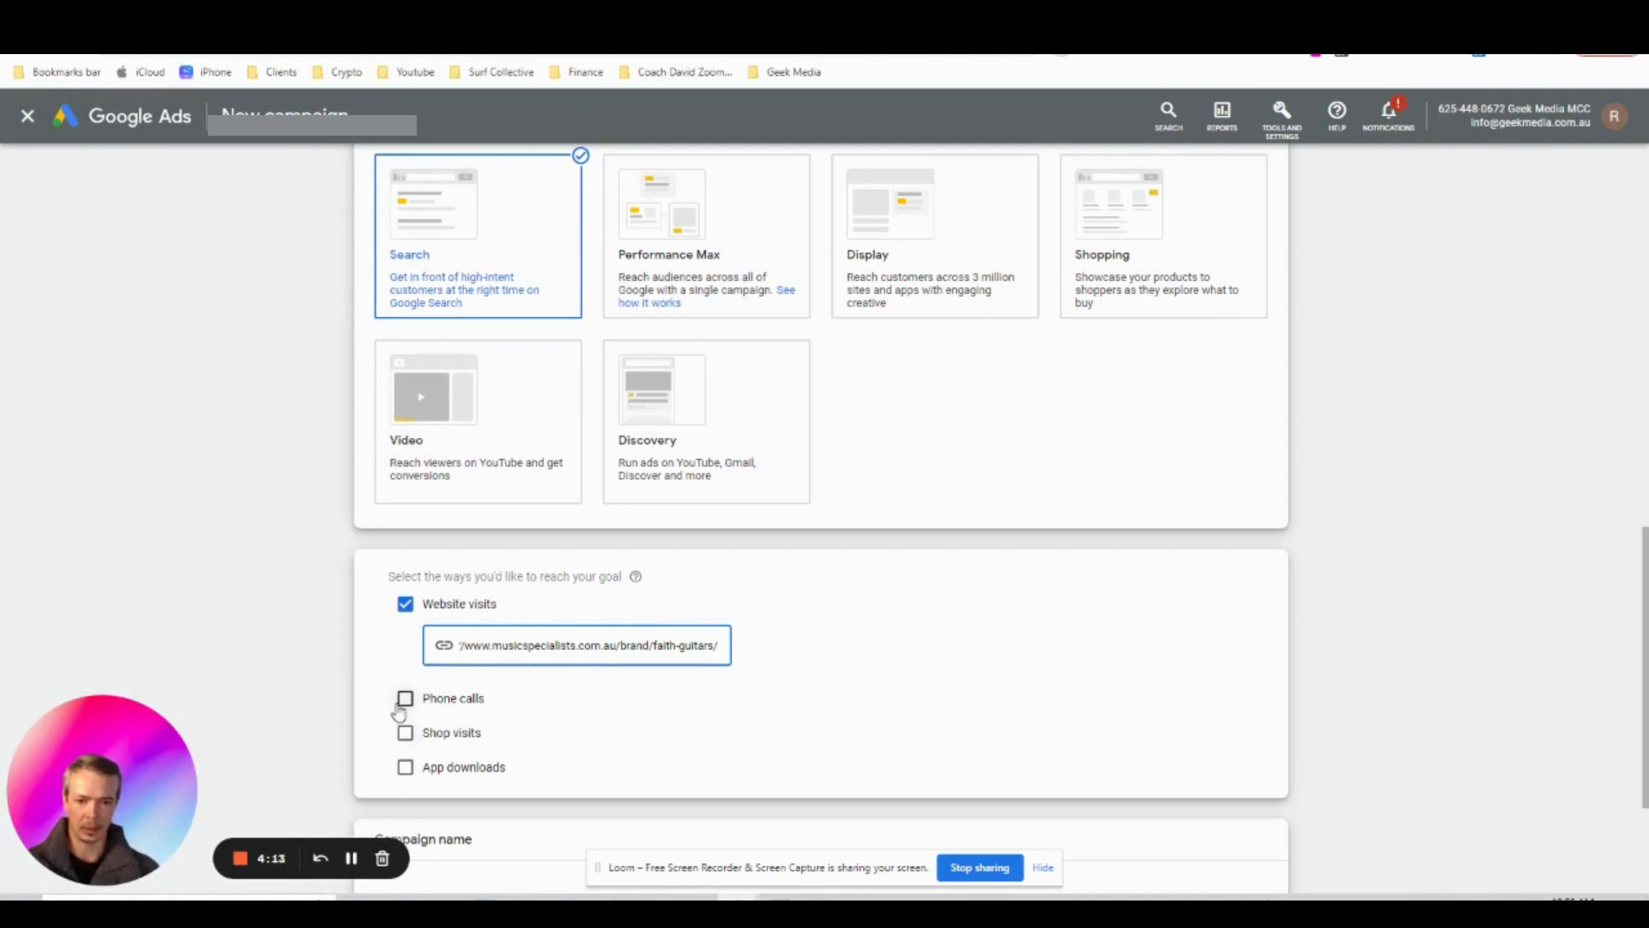
# Name the campaign "Faith Guitars Search" and continue by starting a new campaign instead of resuming the saved draft
pyautogui.scroll(-2, 717, 754)
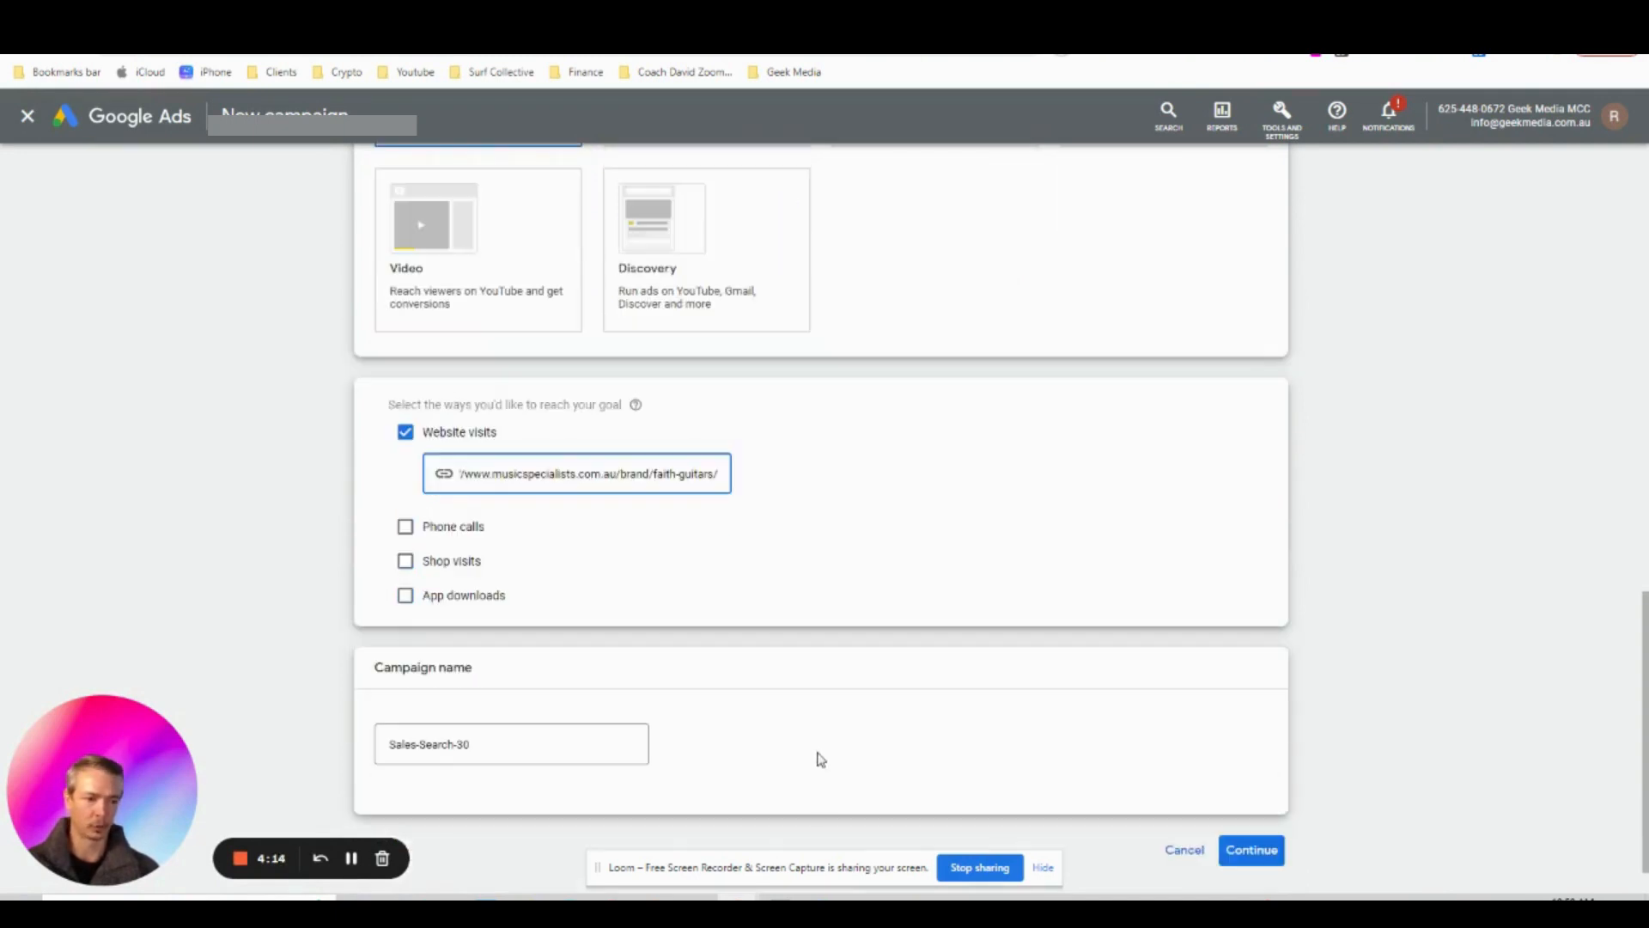
pyautogui.click(1042, 867)
pyautogui.click(491, 746)
pyautogui.moveTo(491, 746); pyautogui.dragTo(320, 735)
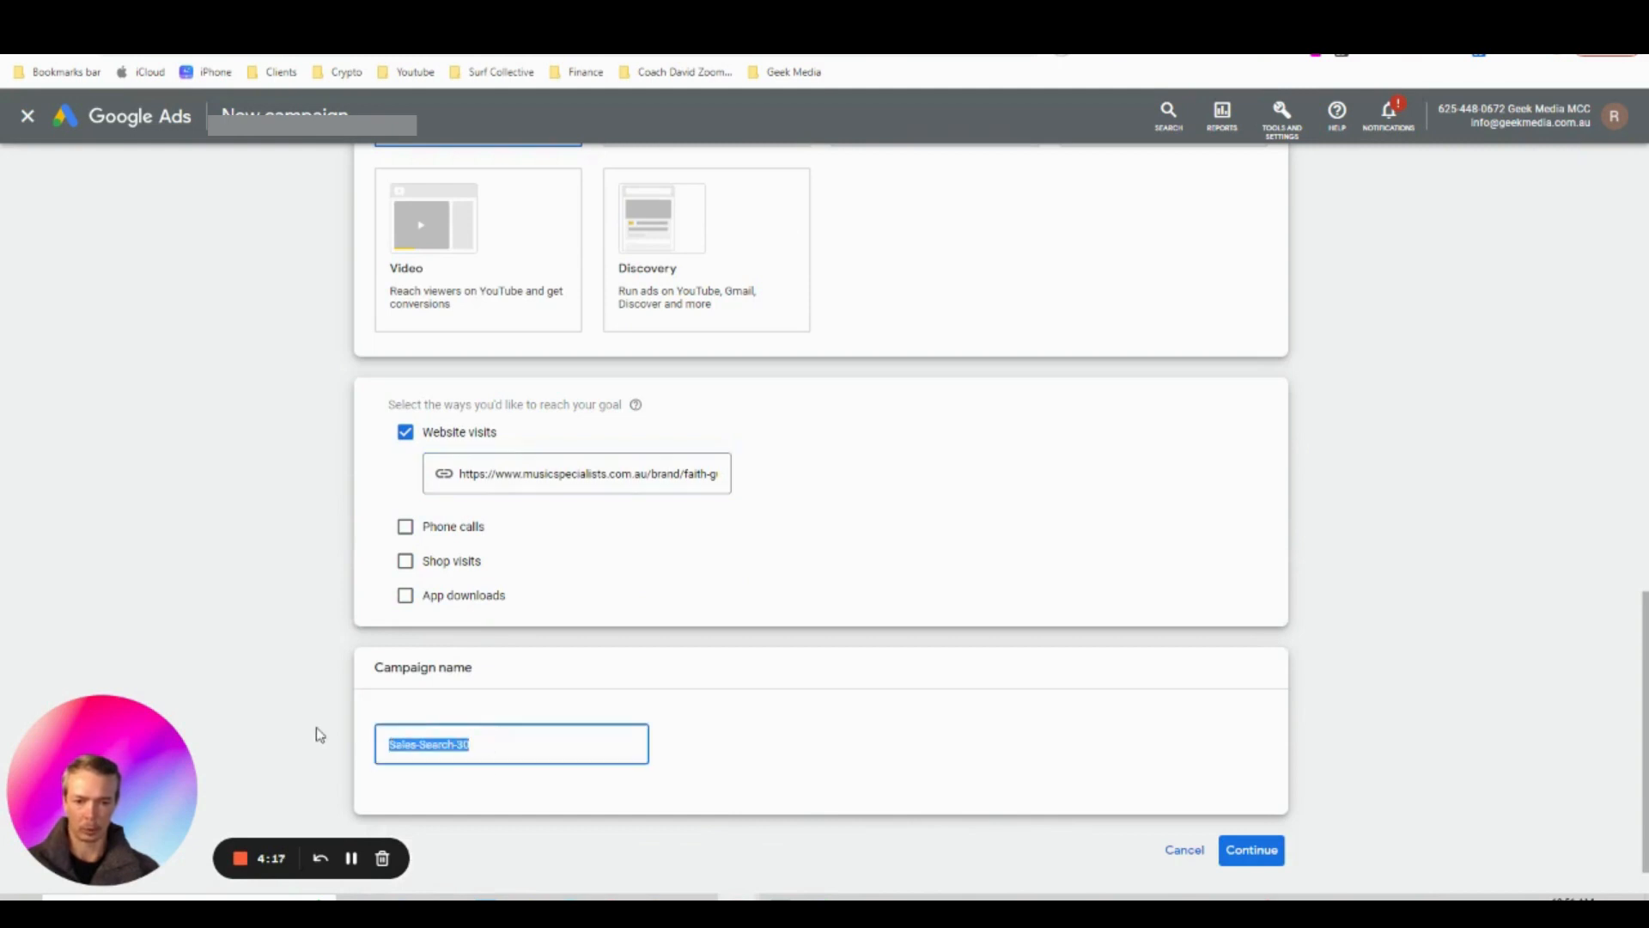
pyautogui.write('Faith')
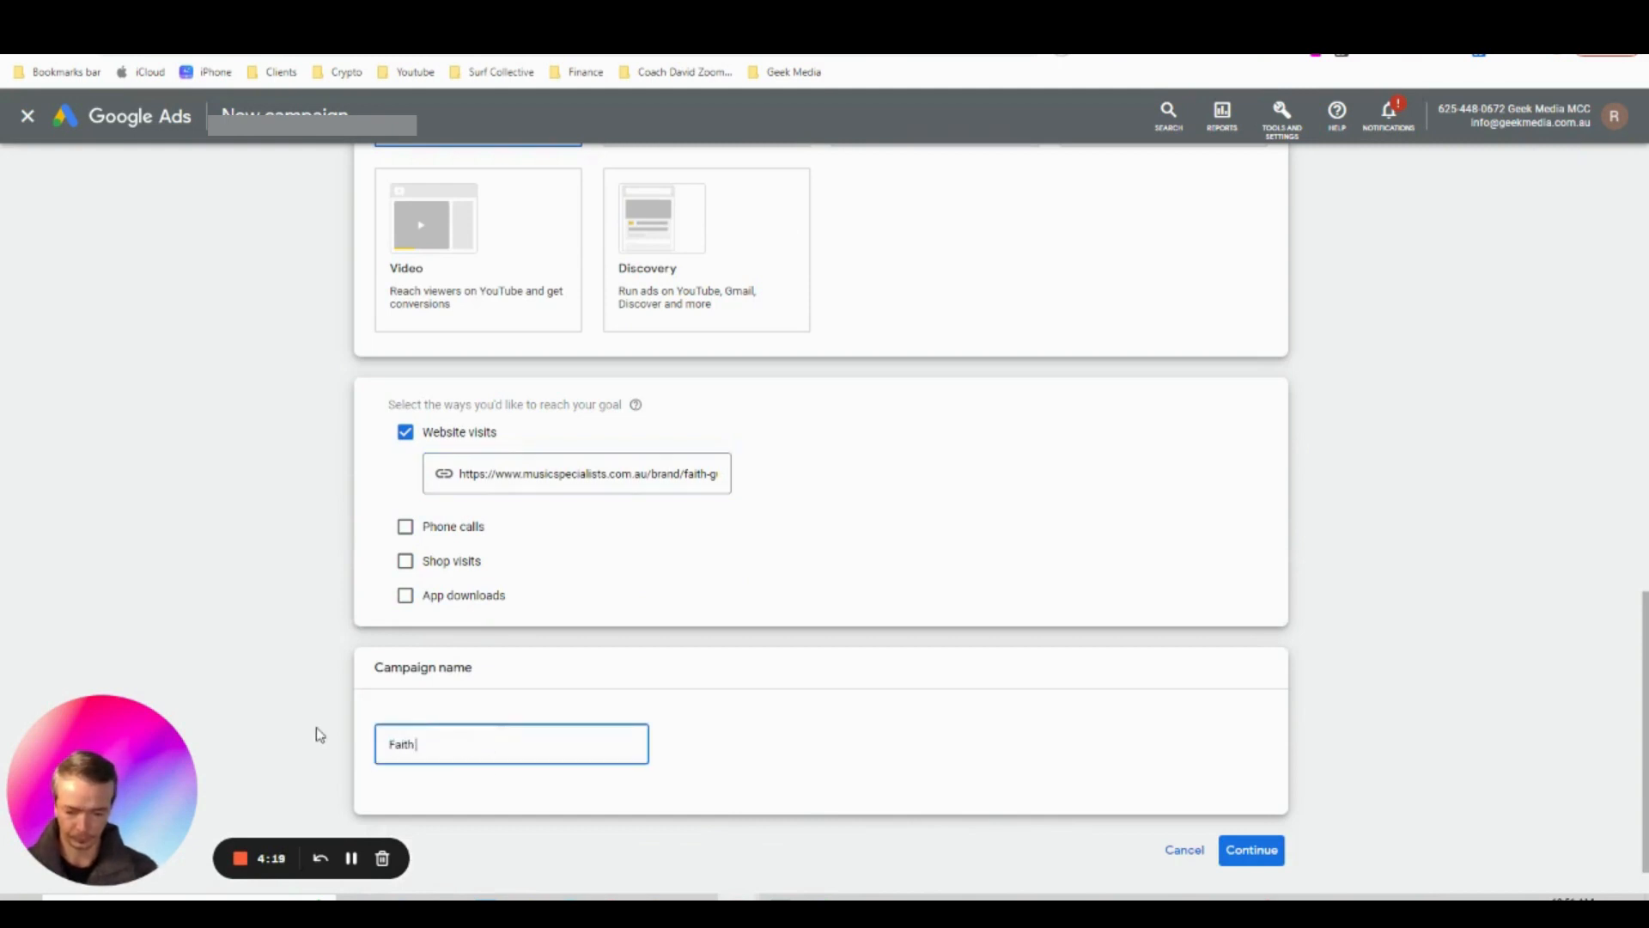
pyautogui.write(' Guitars')
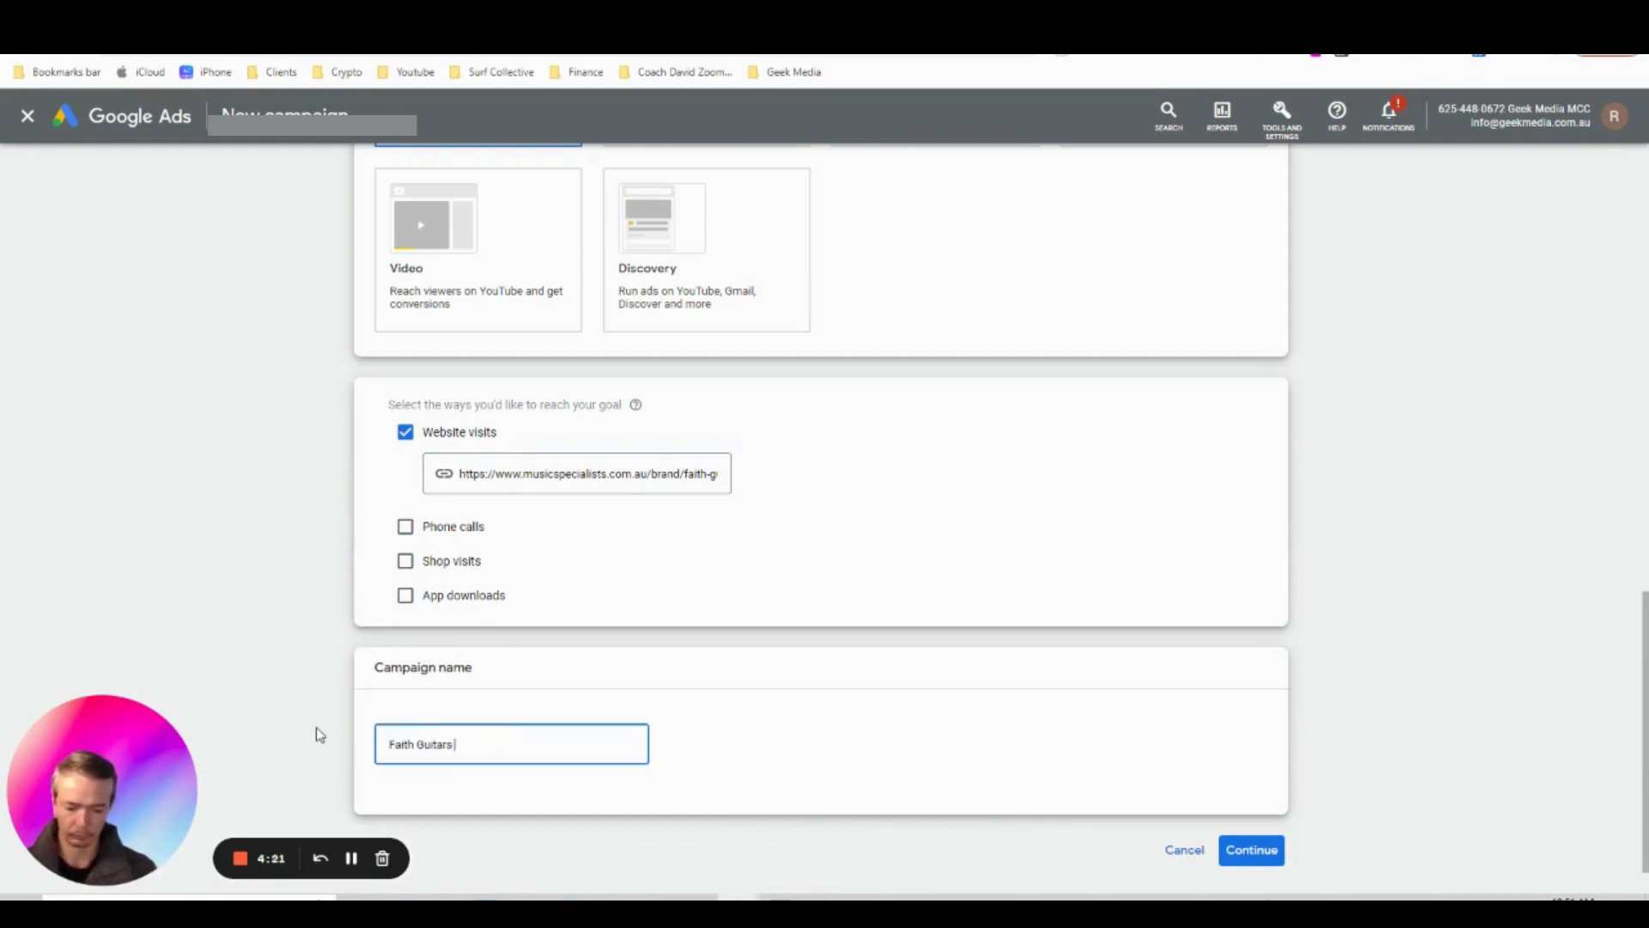
pyautogui.write(' Search')
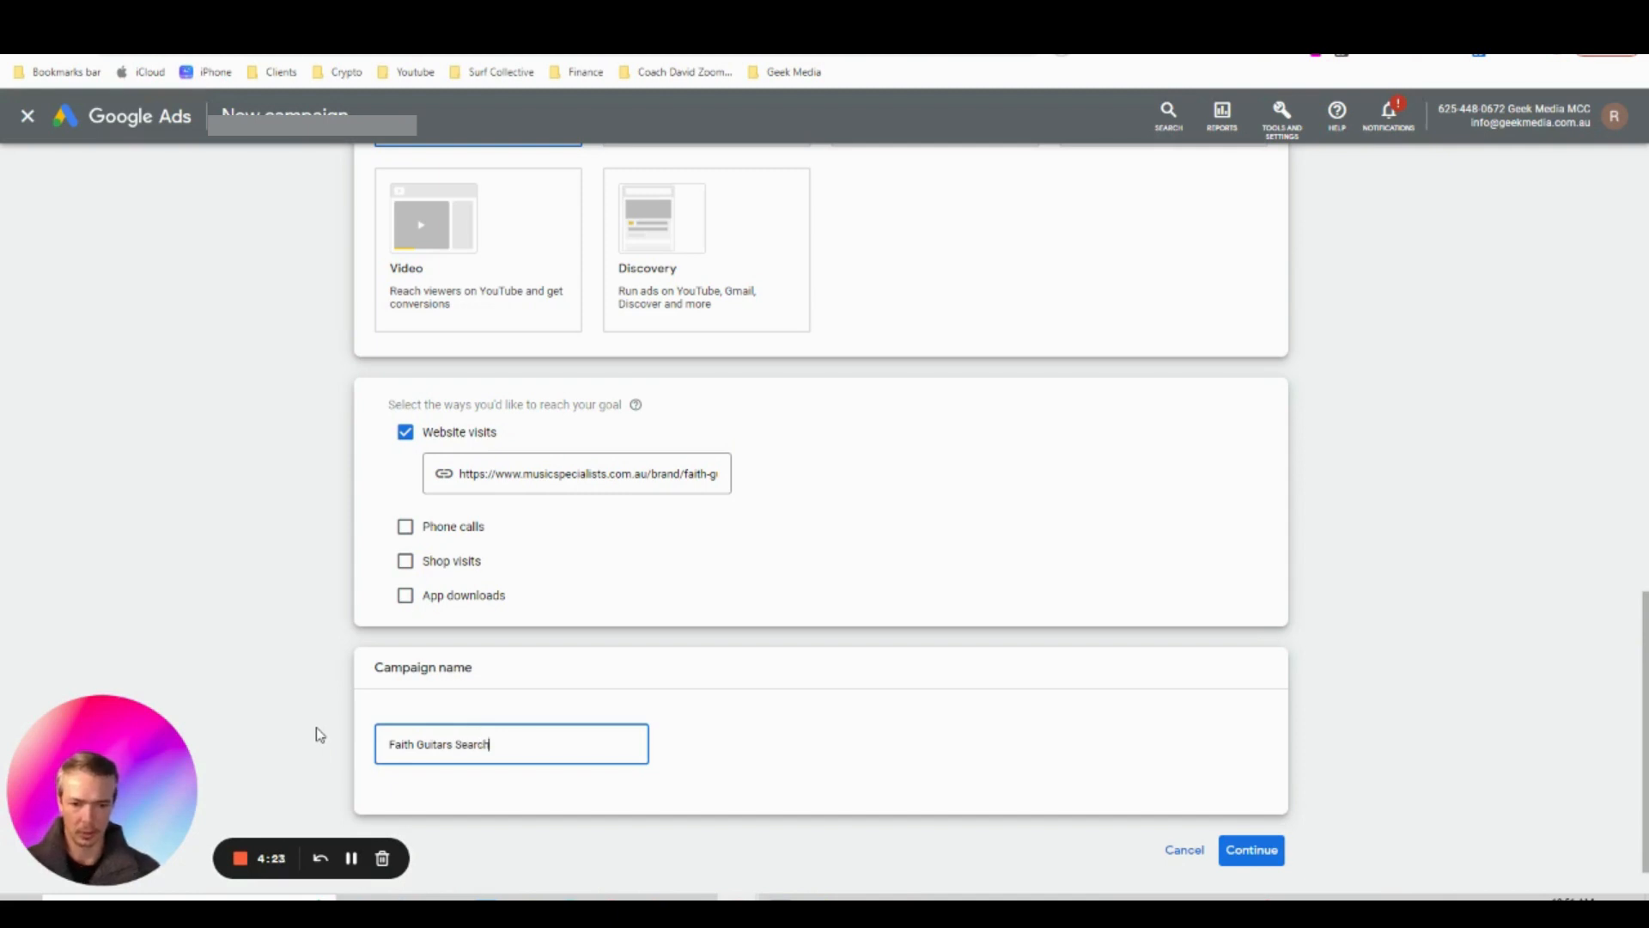
pyautogui.click(1251, 849)
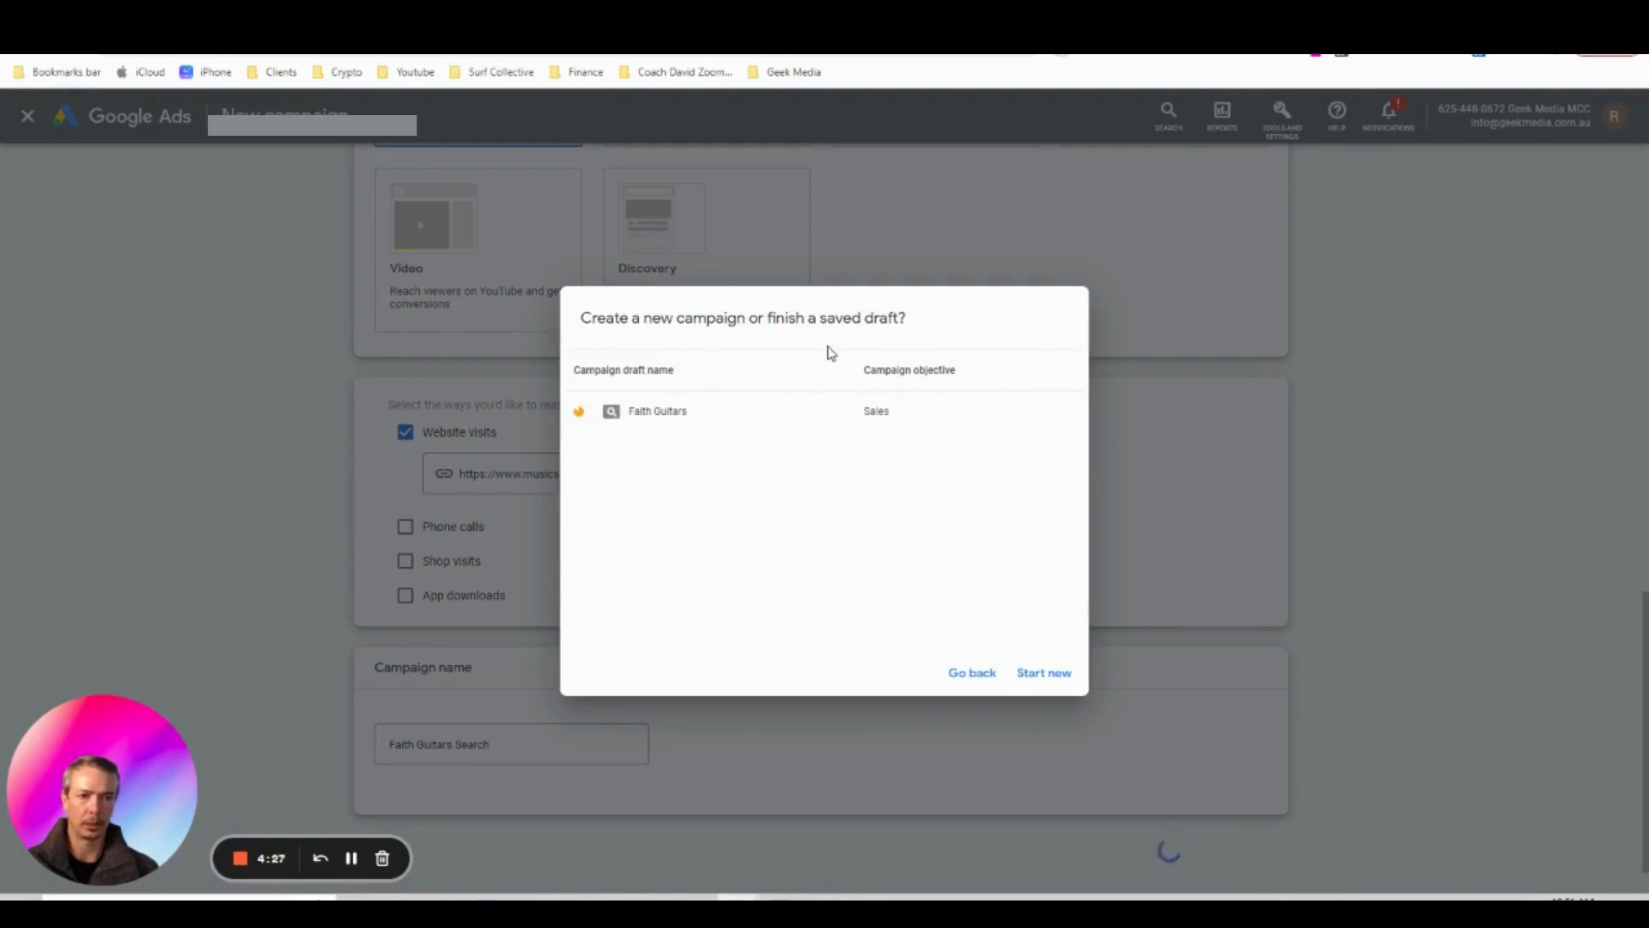
pyautogui.click(1034, 674)
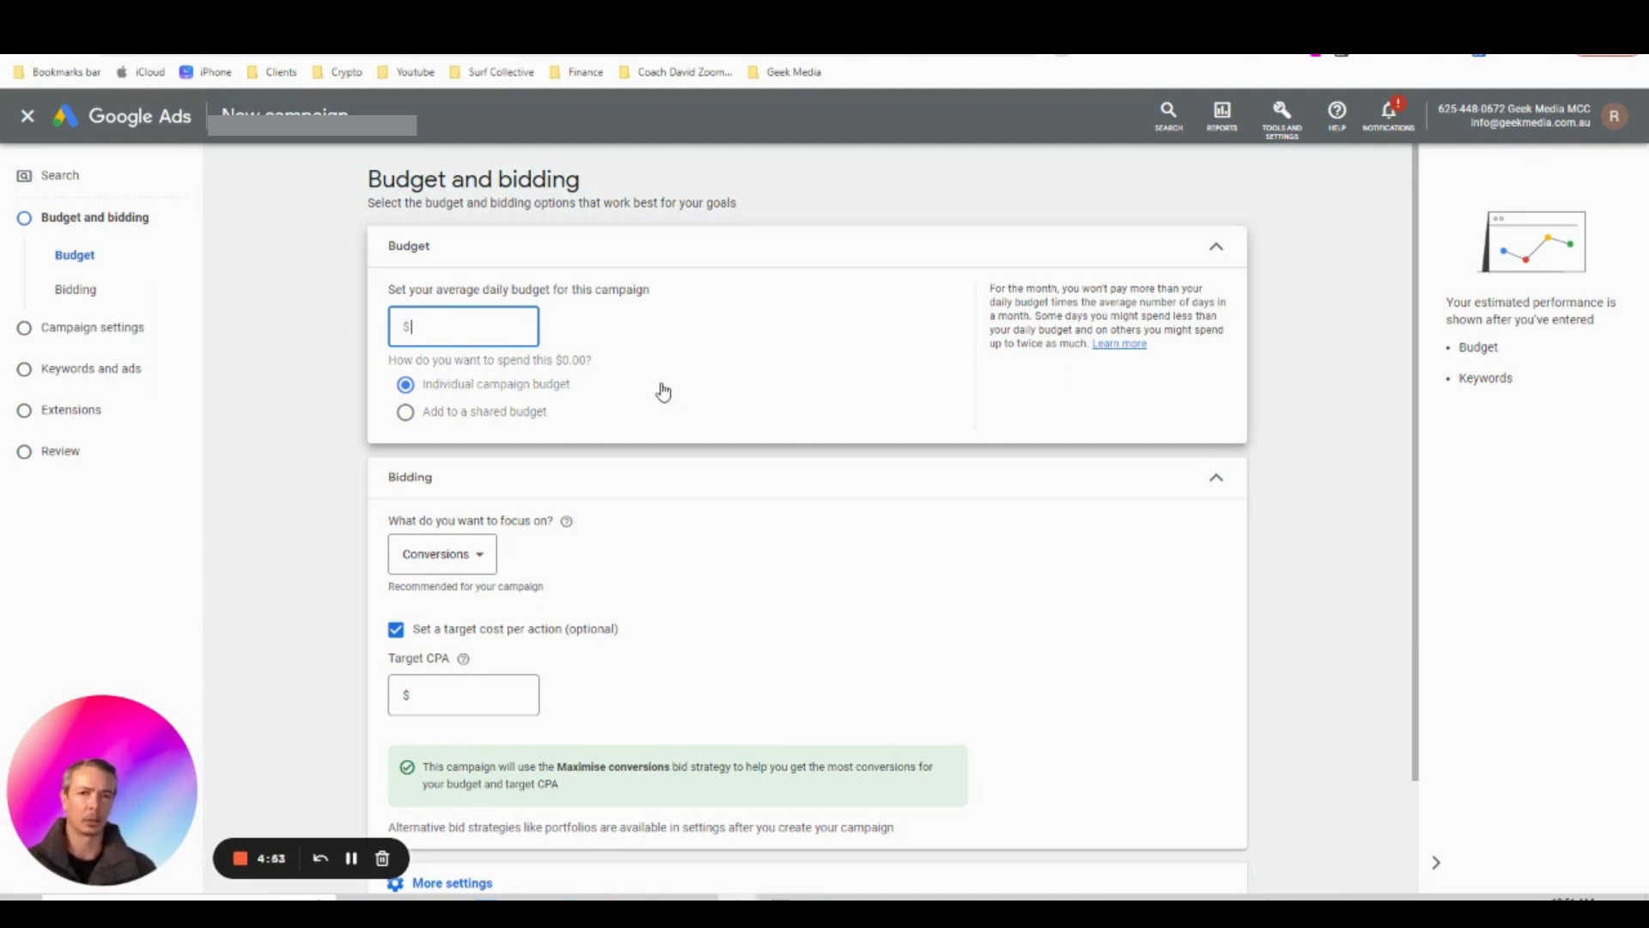
# Set the campaign's average daily budget to $10 and turn off the optional target cost per action
pyautogui.write('10')
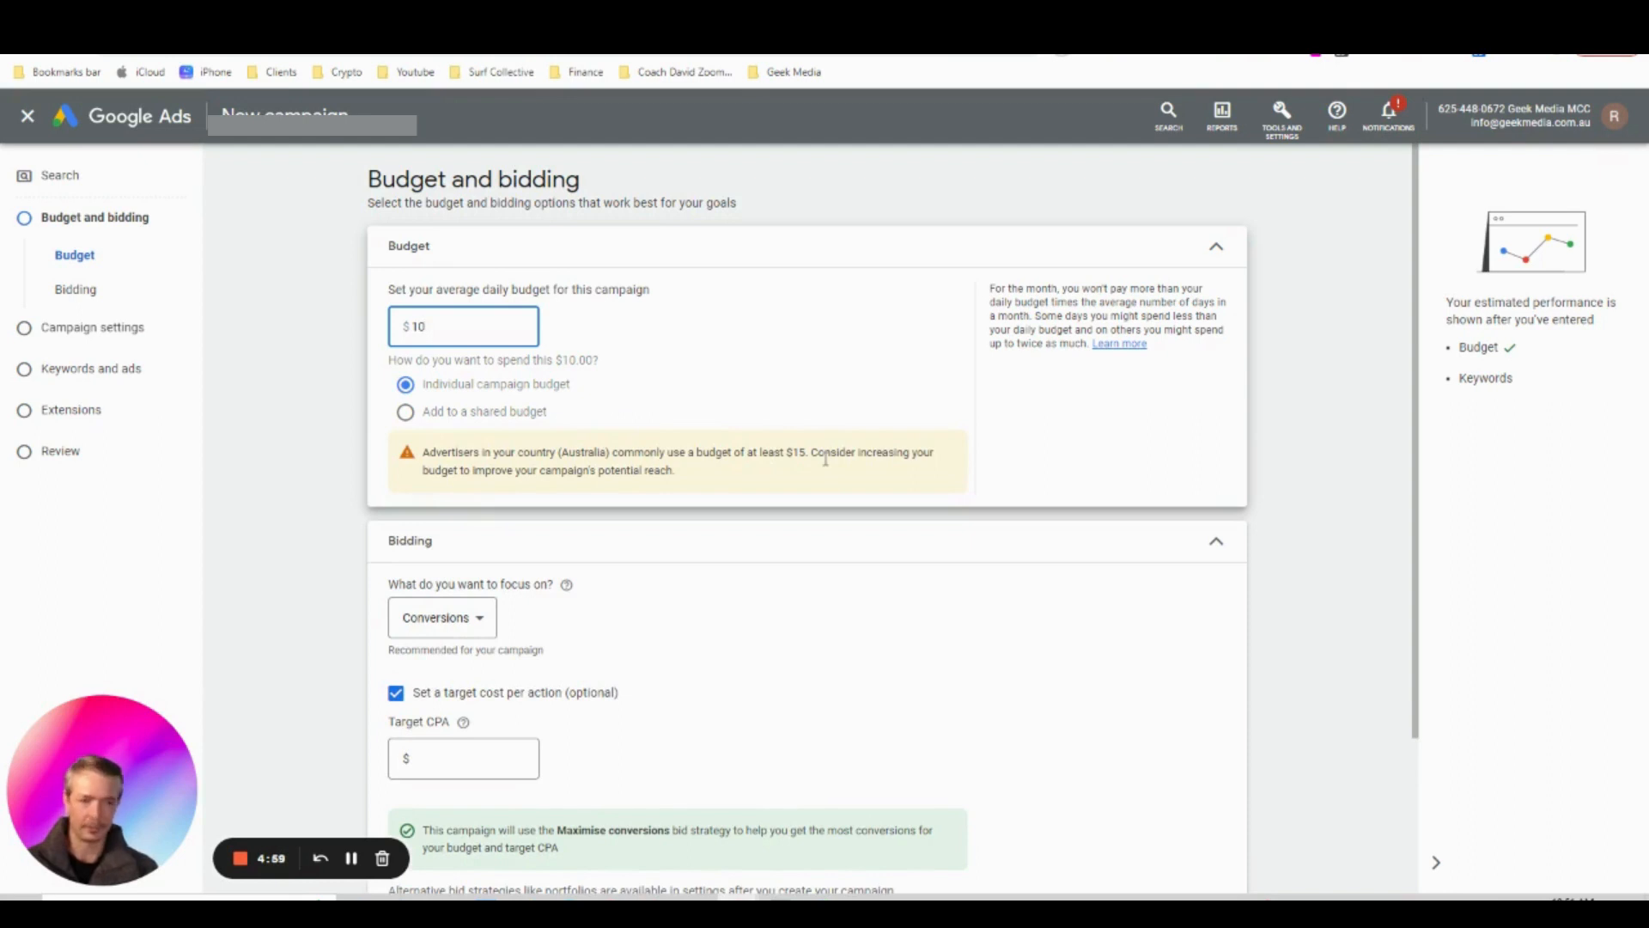
pyautogui.scroll(-2, 765, 564)
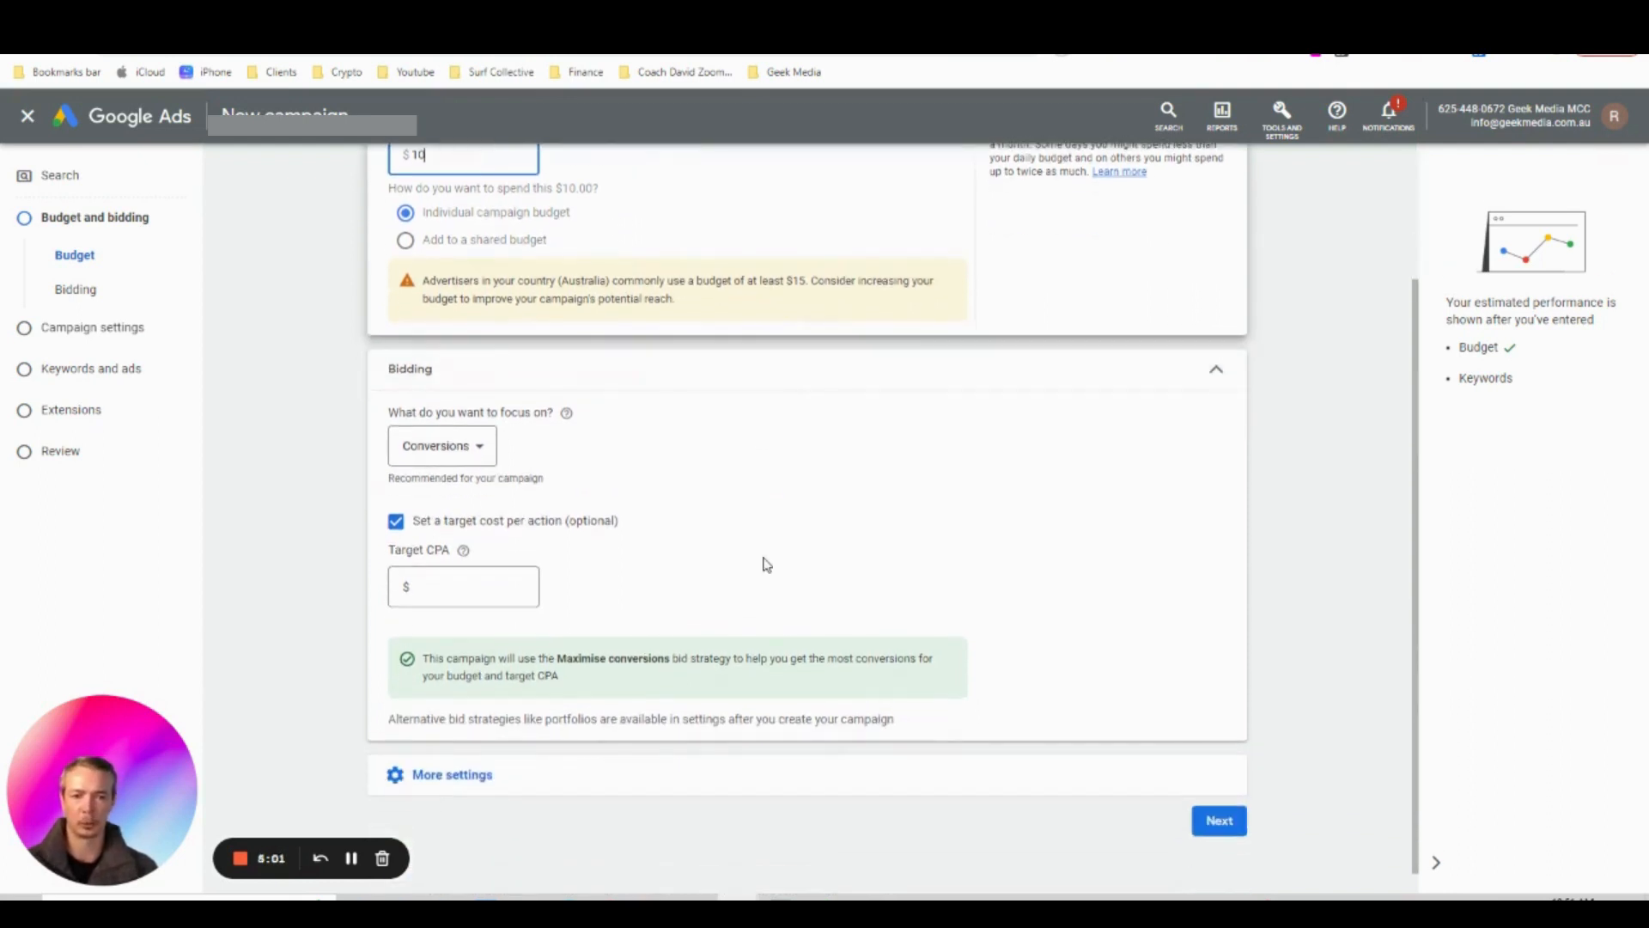
pyautogui.scroll(-1, 767, 564)
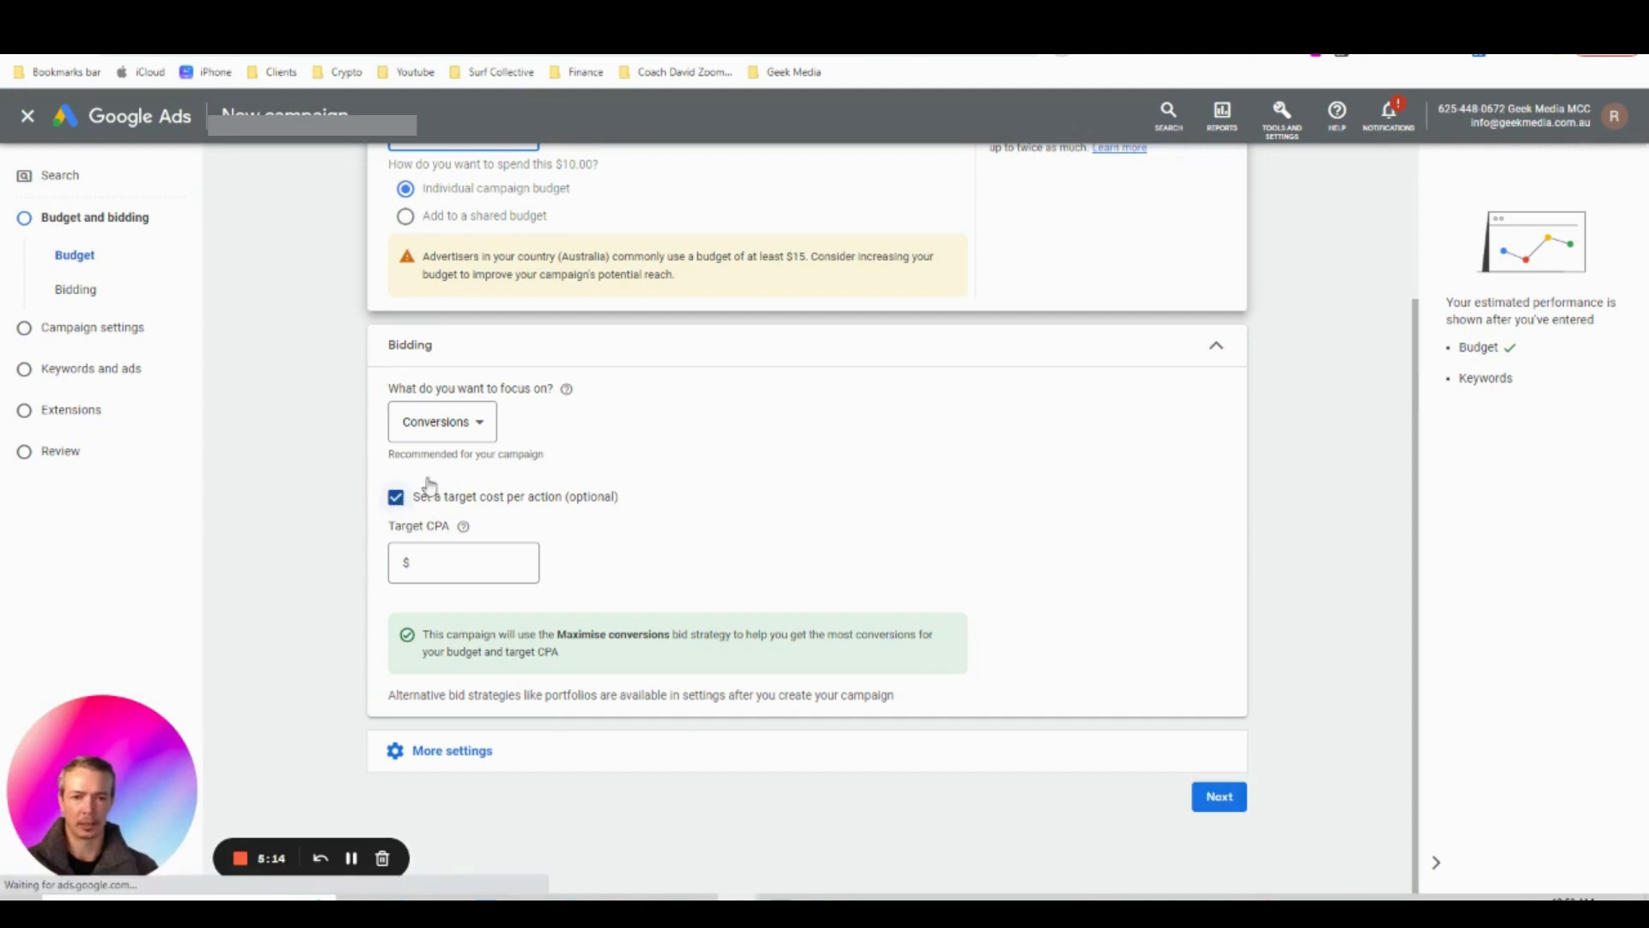
pyautogui.click(396, 498)
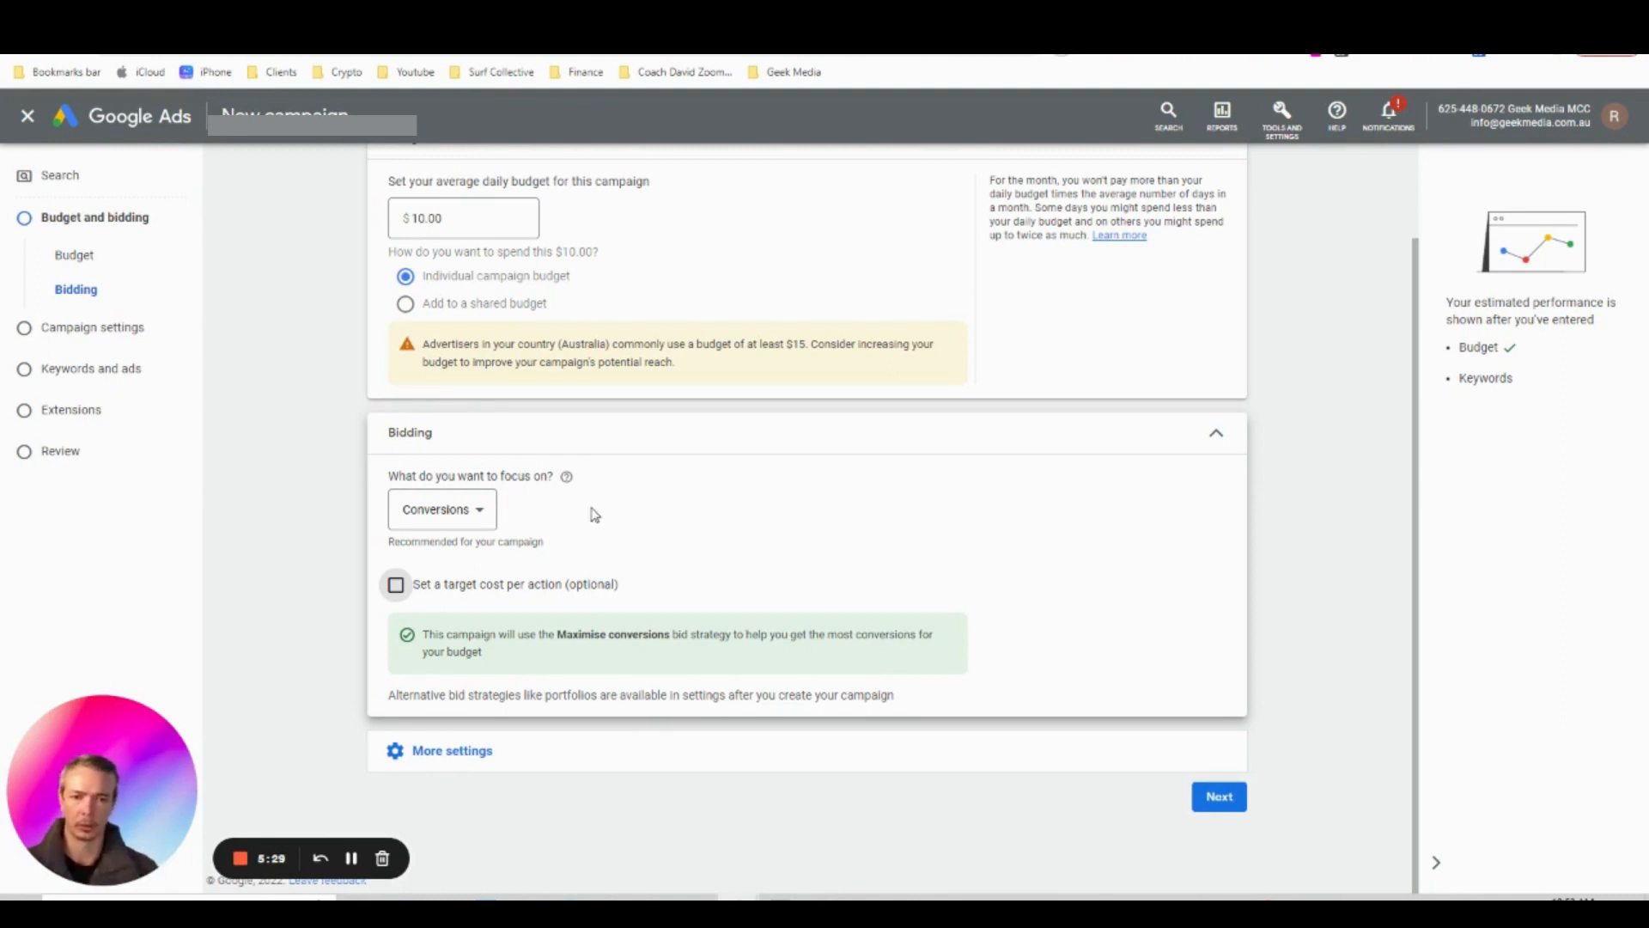
# Keep Conversions as the bidding focus, expand the additional bidding settings and continue to the campaign settings
pyautogui.click(449, 516)
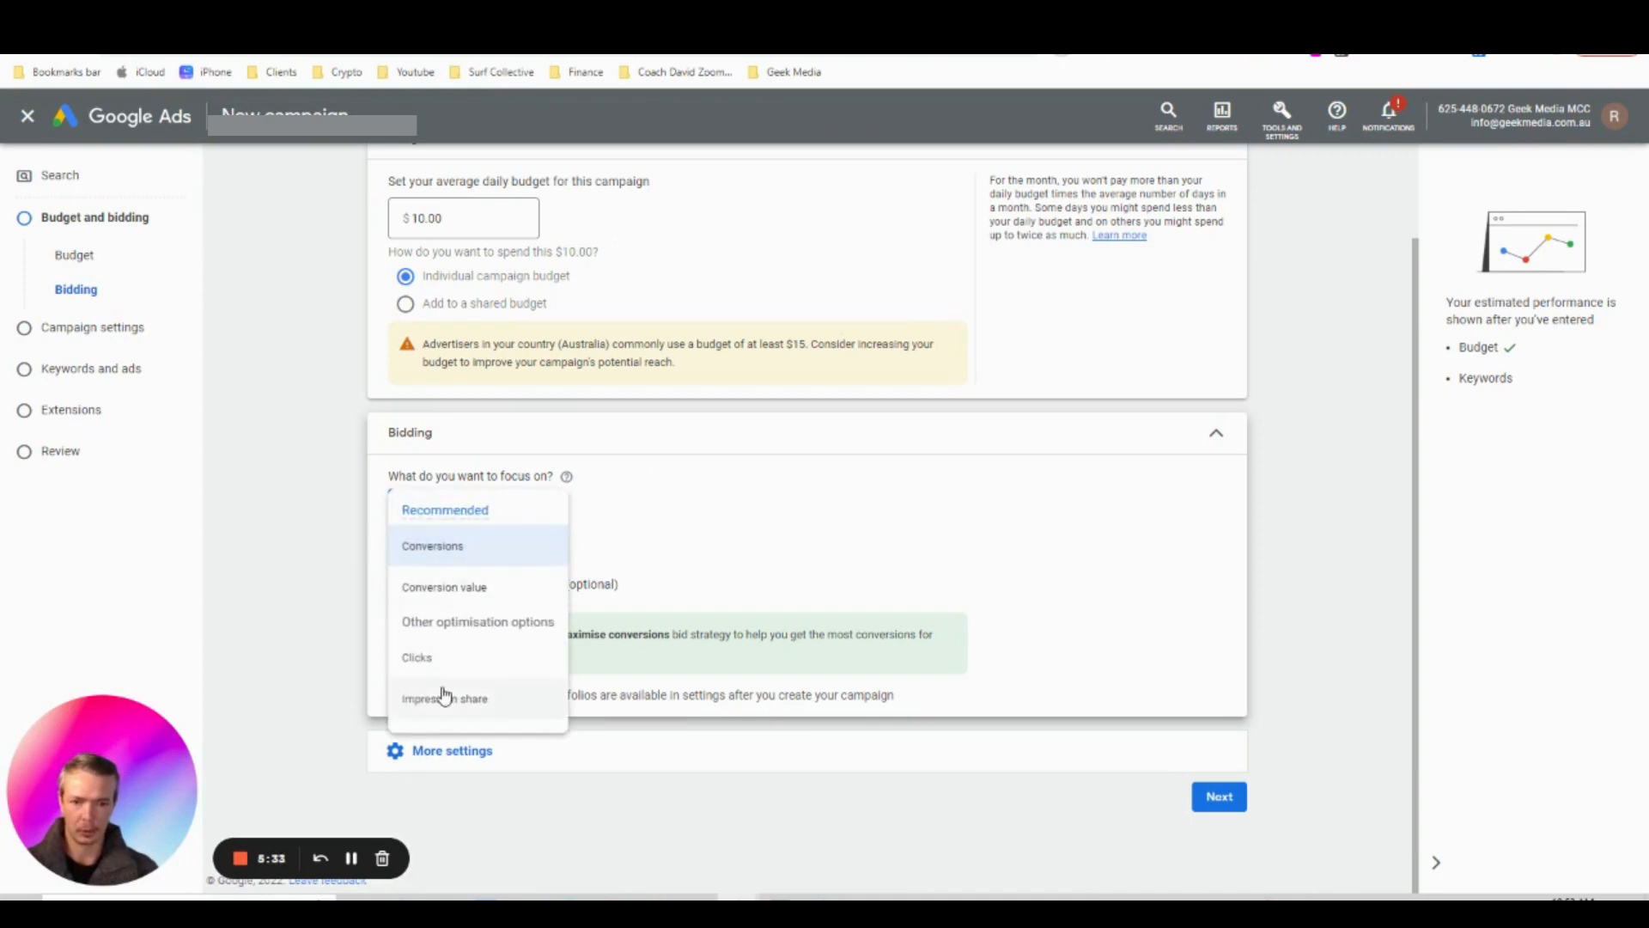
pyautogui.click(432, 544)
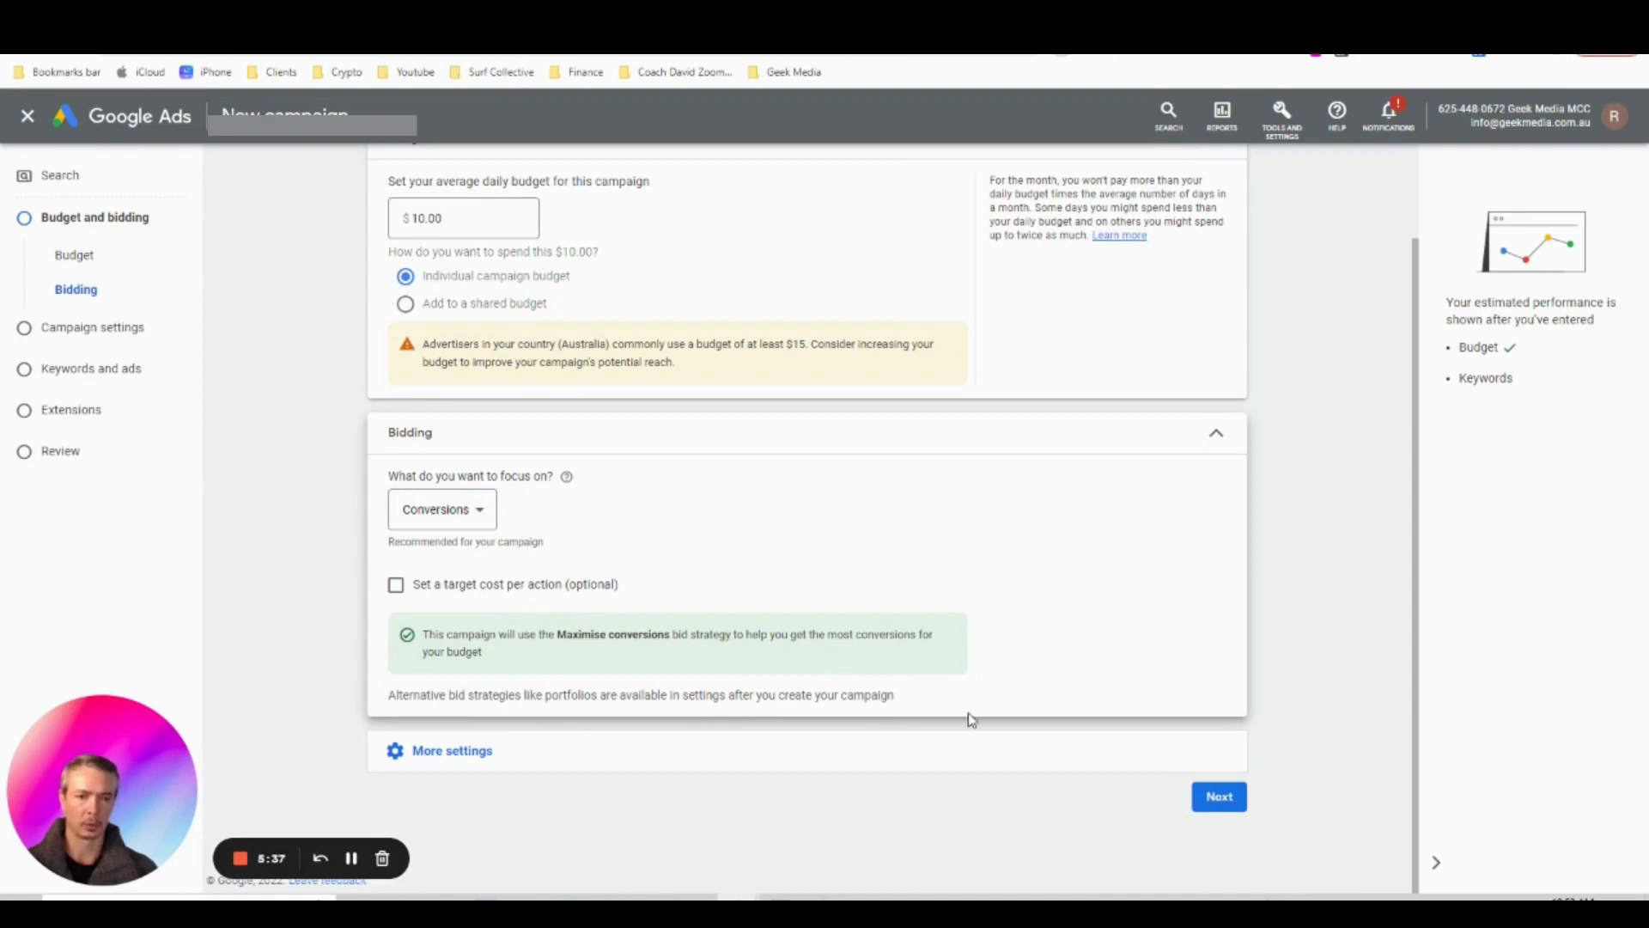
pyautogui.click(558, 755)
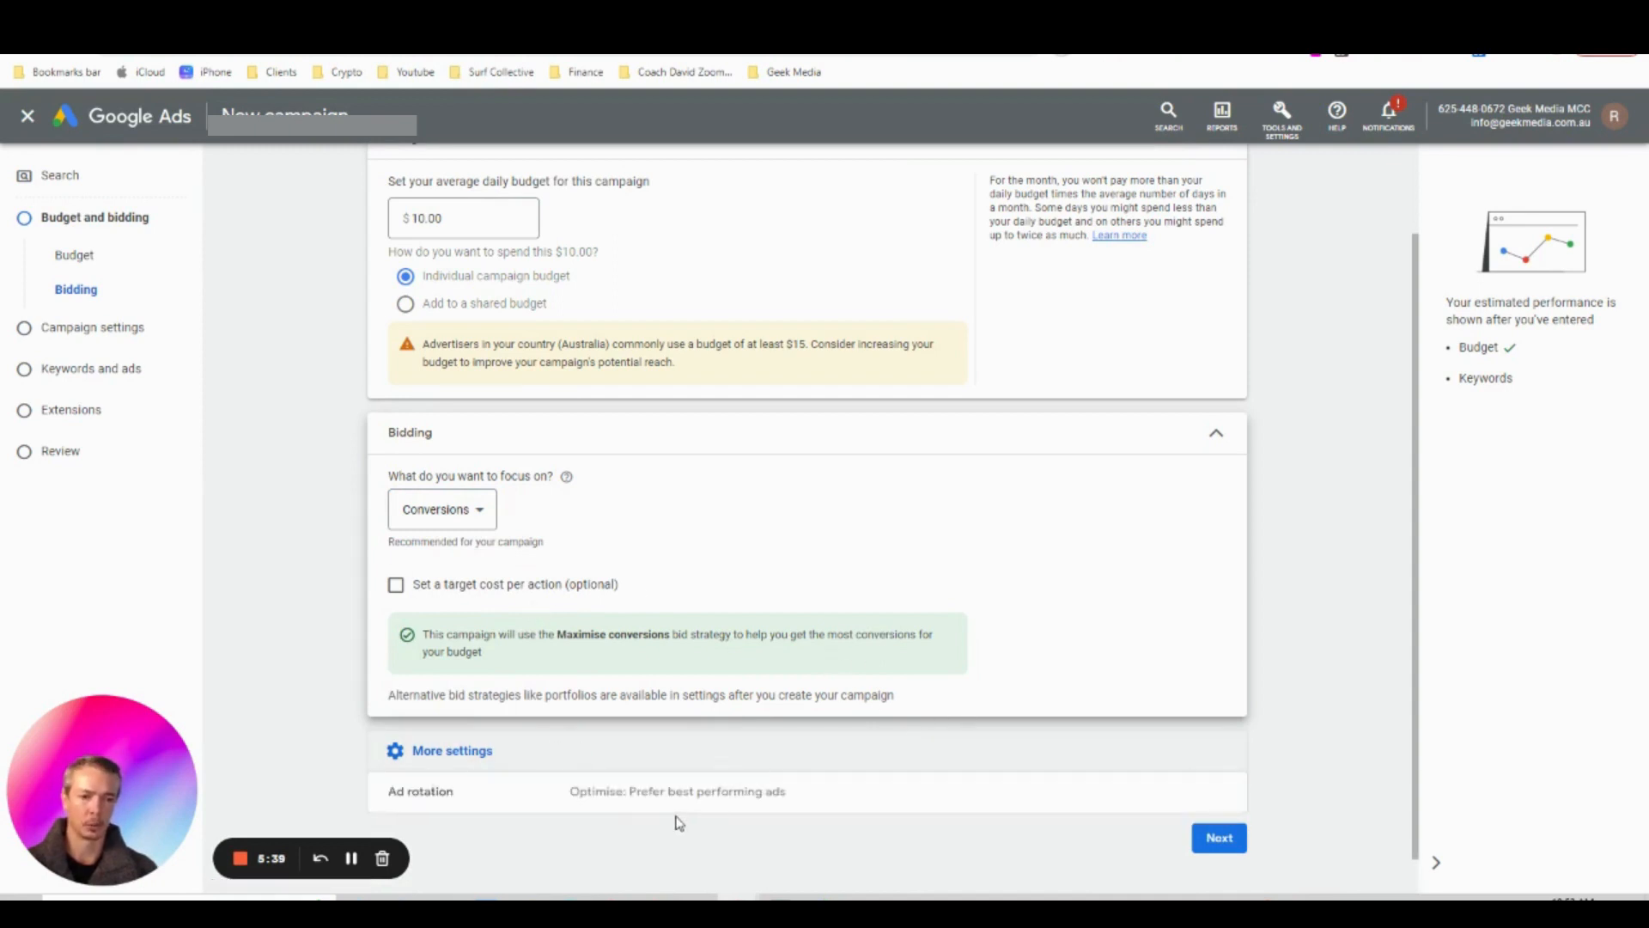
pyautogui.click(1214, 840)
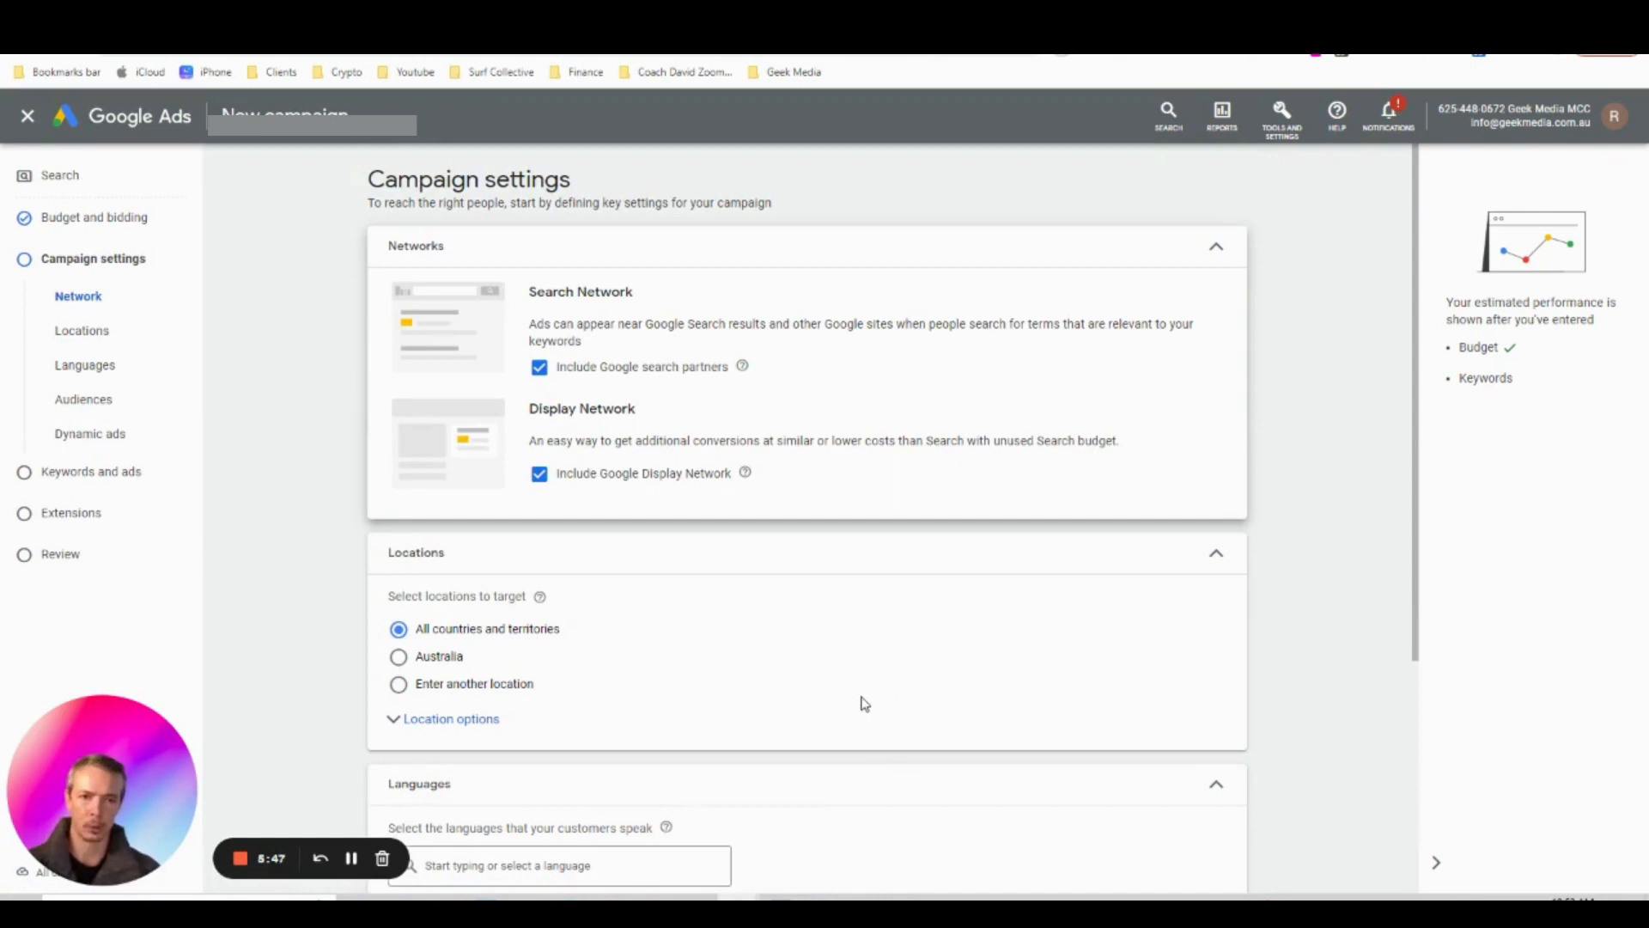
# Exclude Google search partners and the Google Display Network from the campaign's networks
pyautogui.click(540, 366)
pyautogui.click(541, 495)
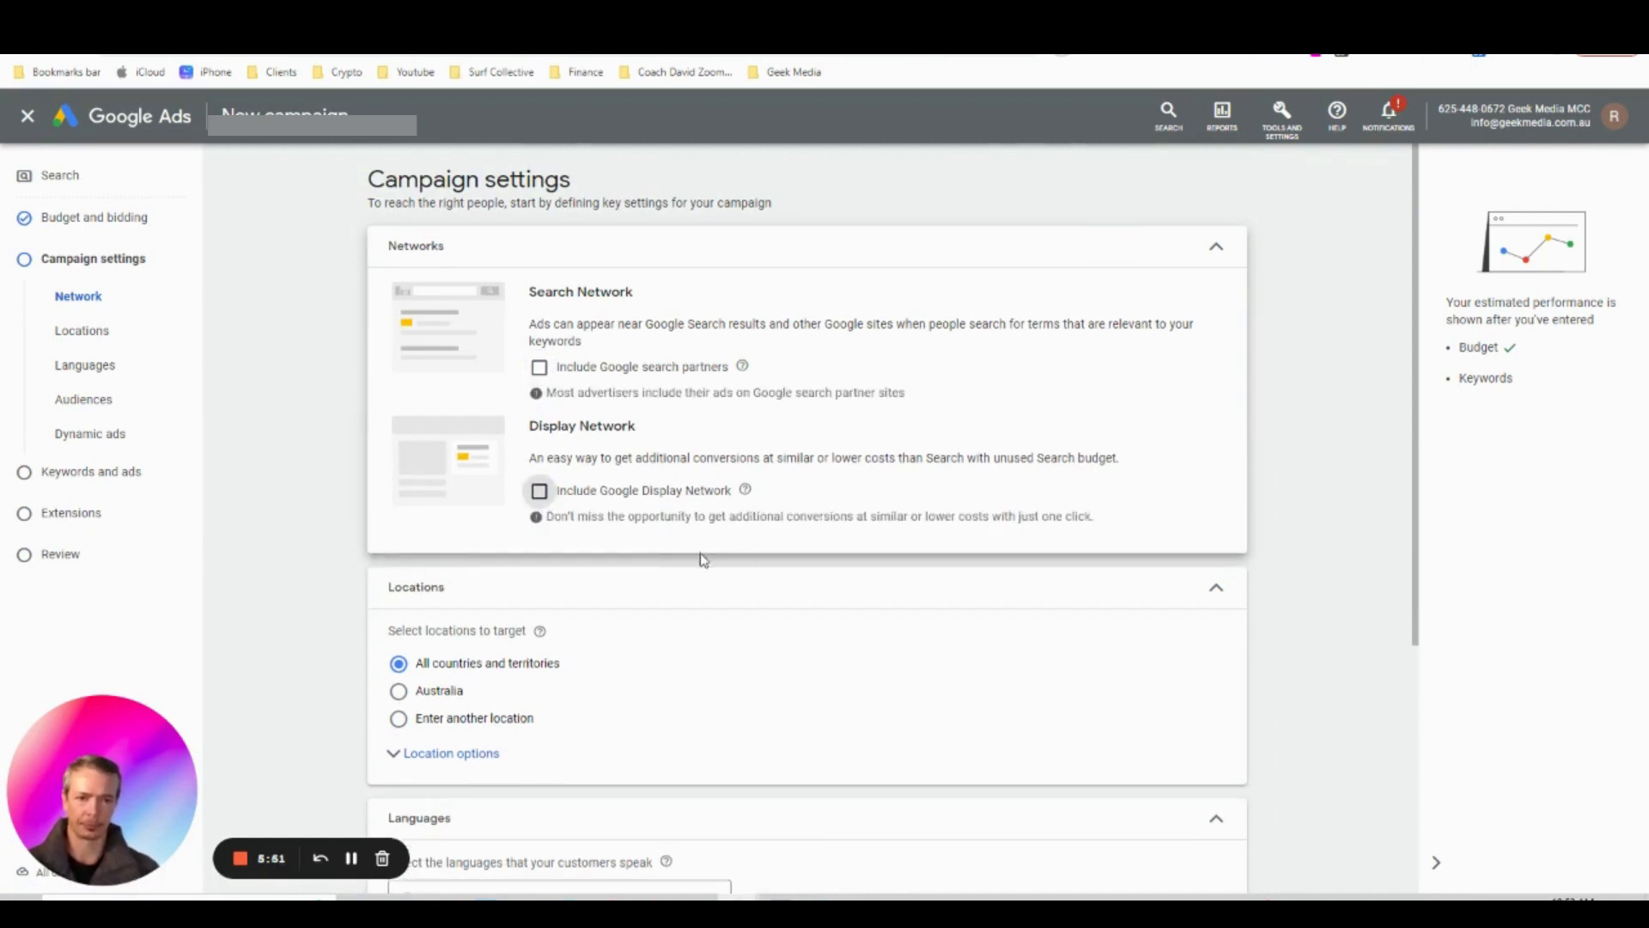
pyautogui.scroll(-2, 787, 555)
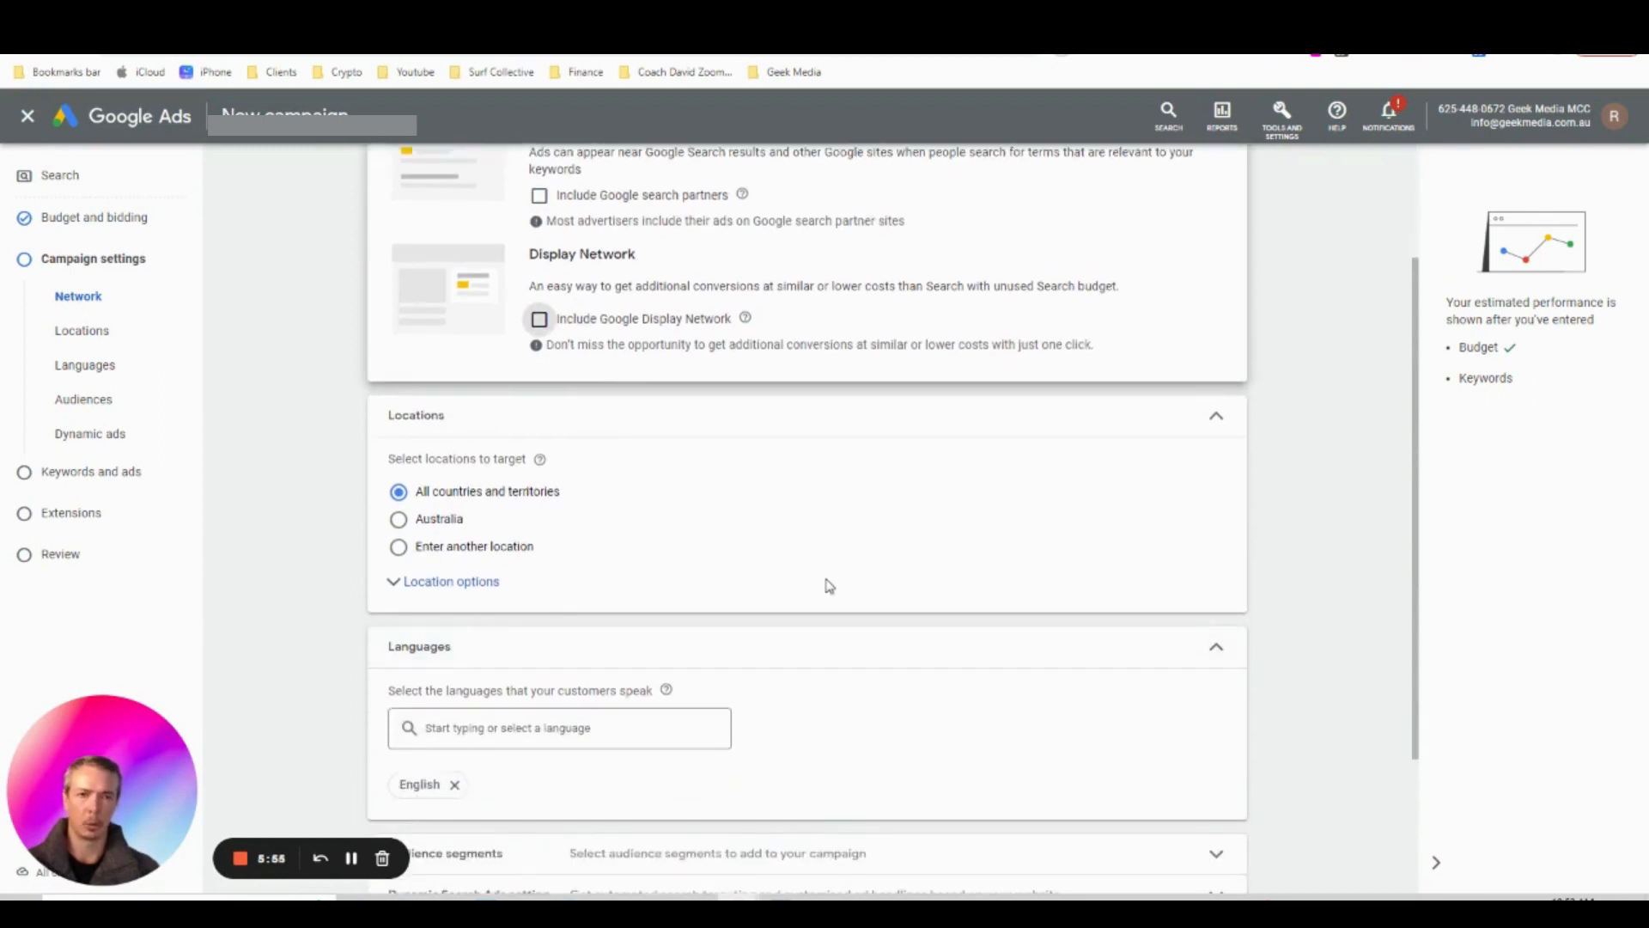
pyautogui.scroll(2, 828, 581)
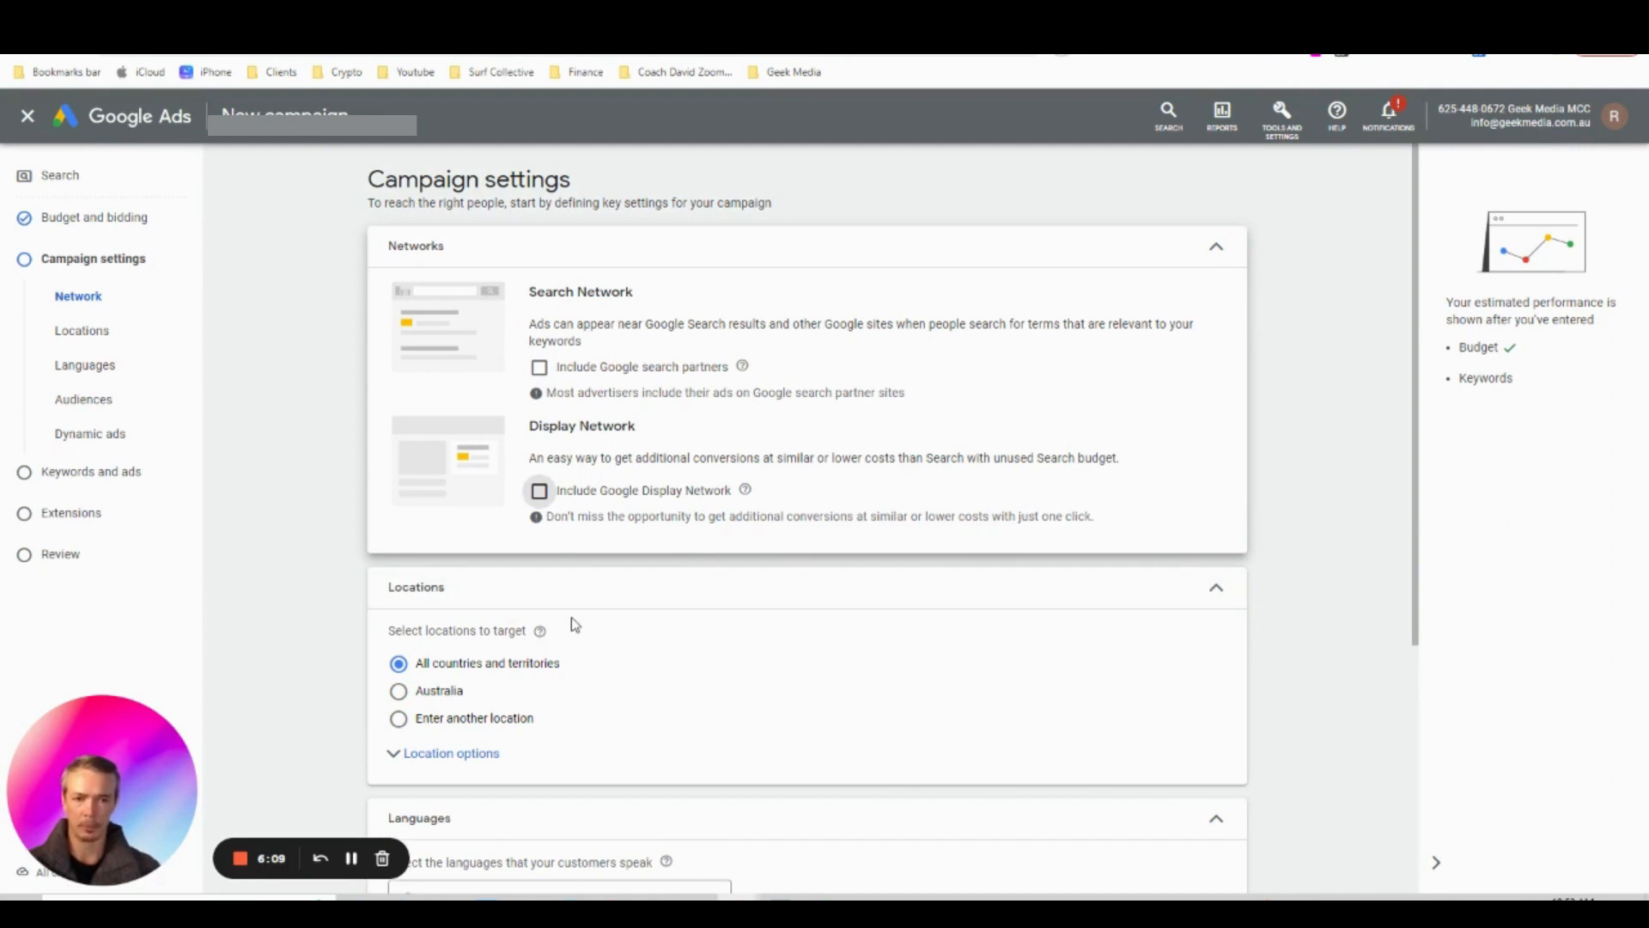
# Target Australia and limit the location targeting to Presence: People in or regularly in your targeted locations
pyautogui.scroll(-1, 576, 625)
pyautogui.scroll(-1, 571, 633)
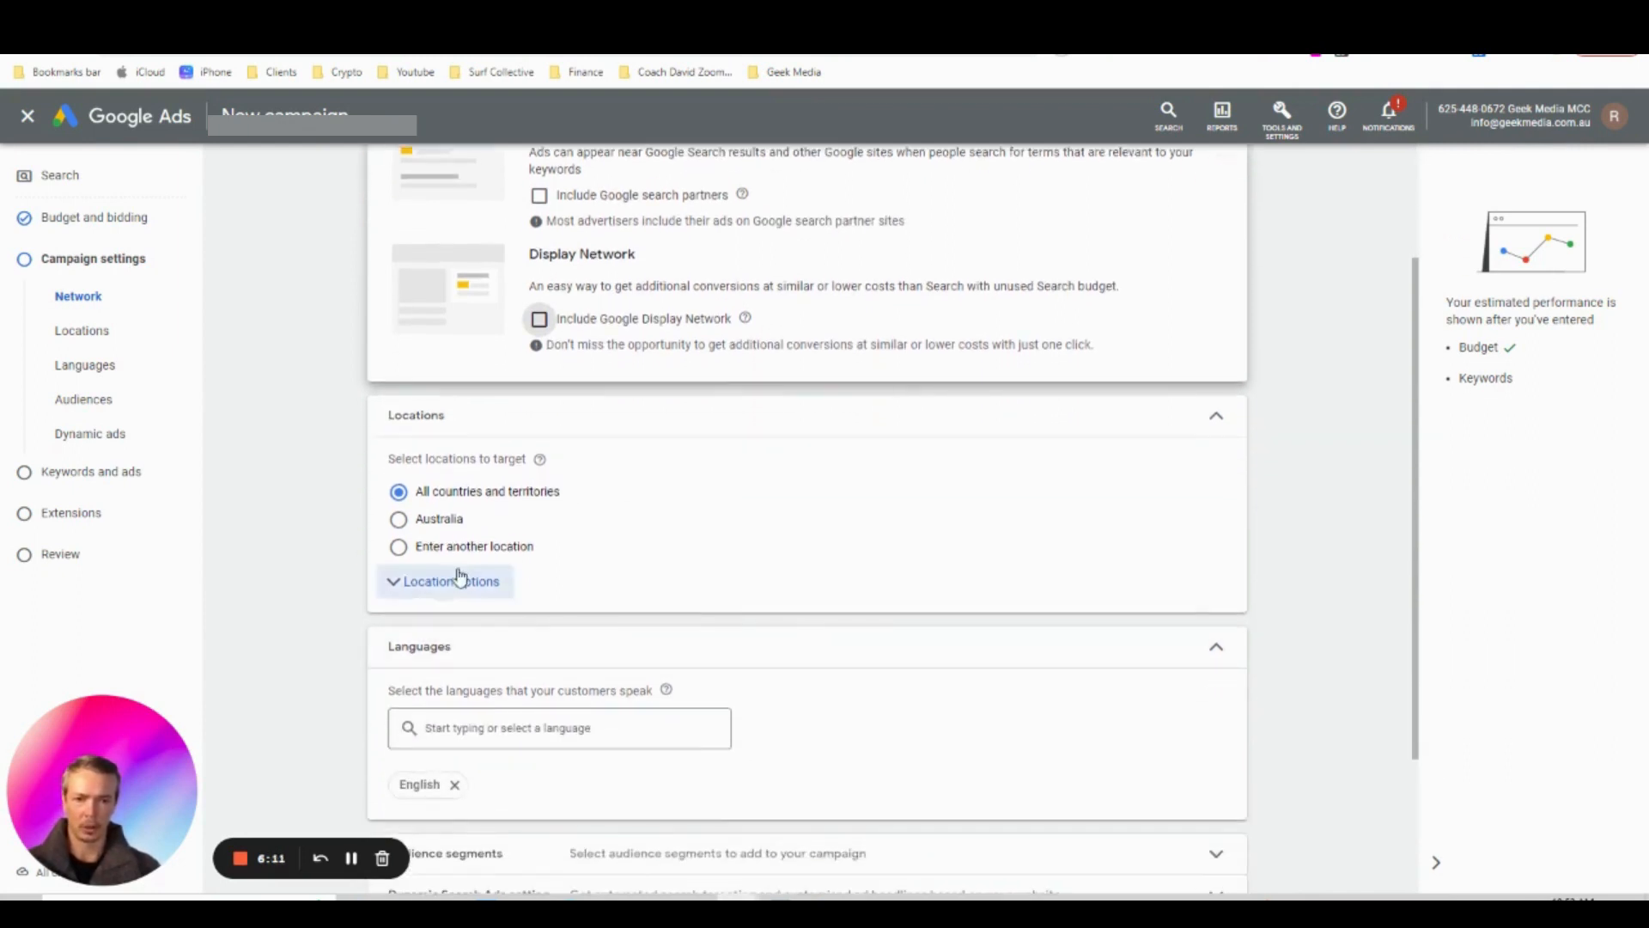
pyautogui.click(398, 520)
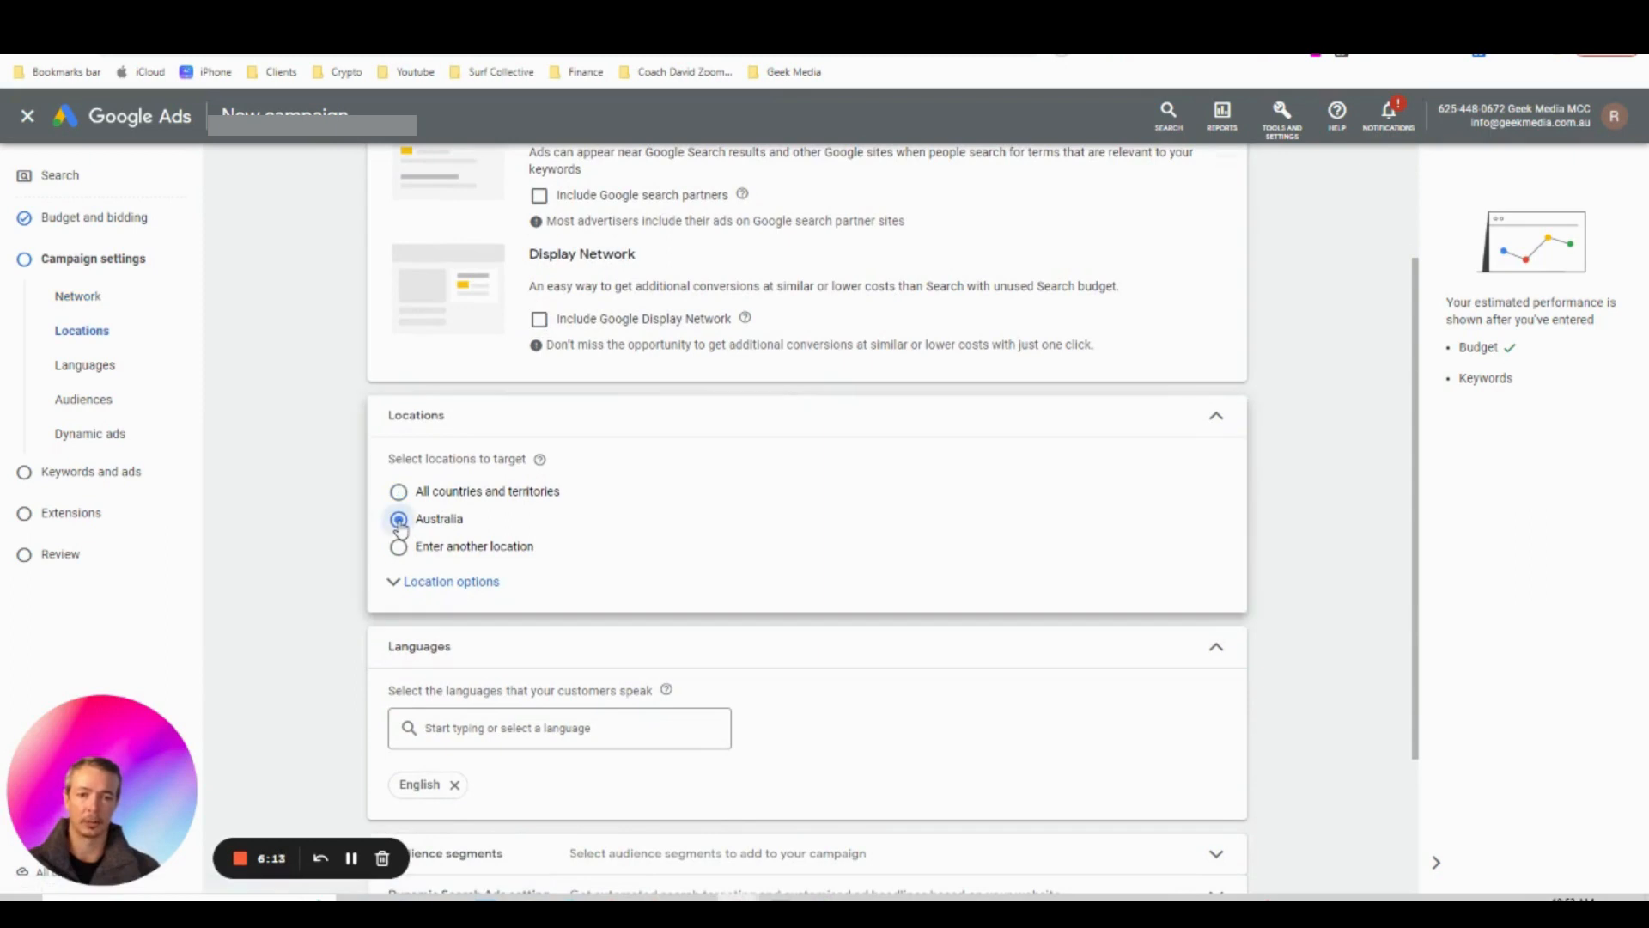
pyautogui.click(400, 588)
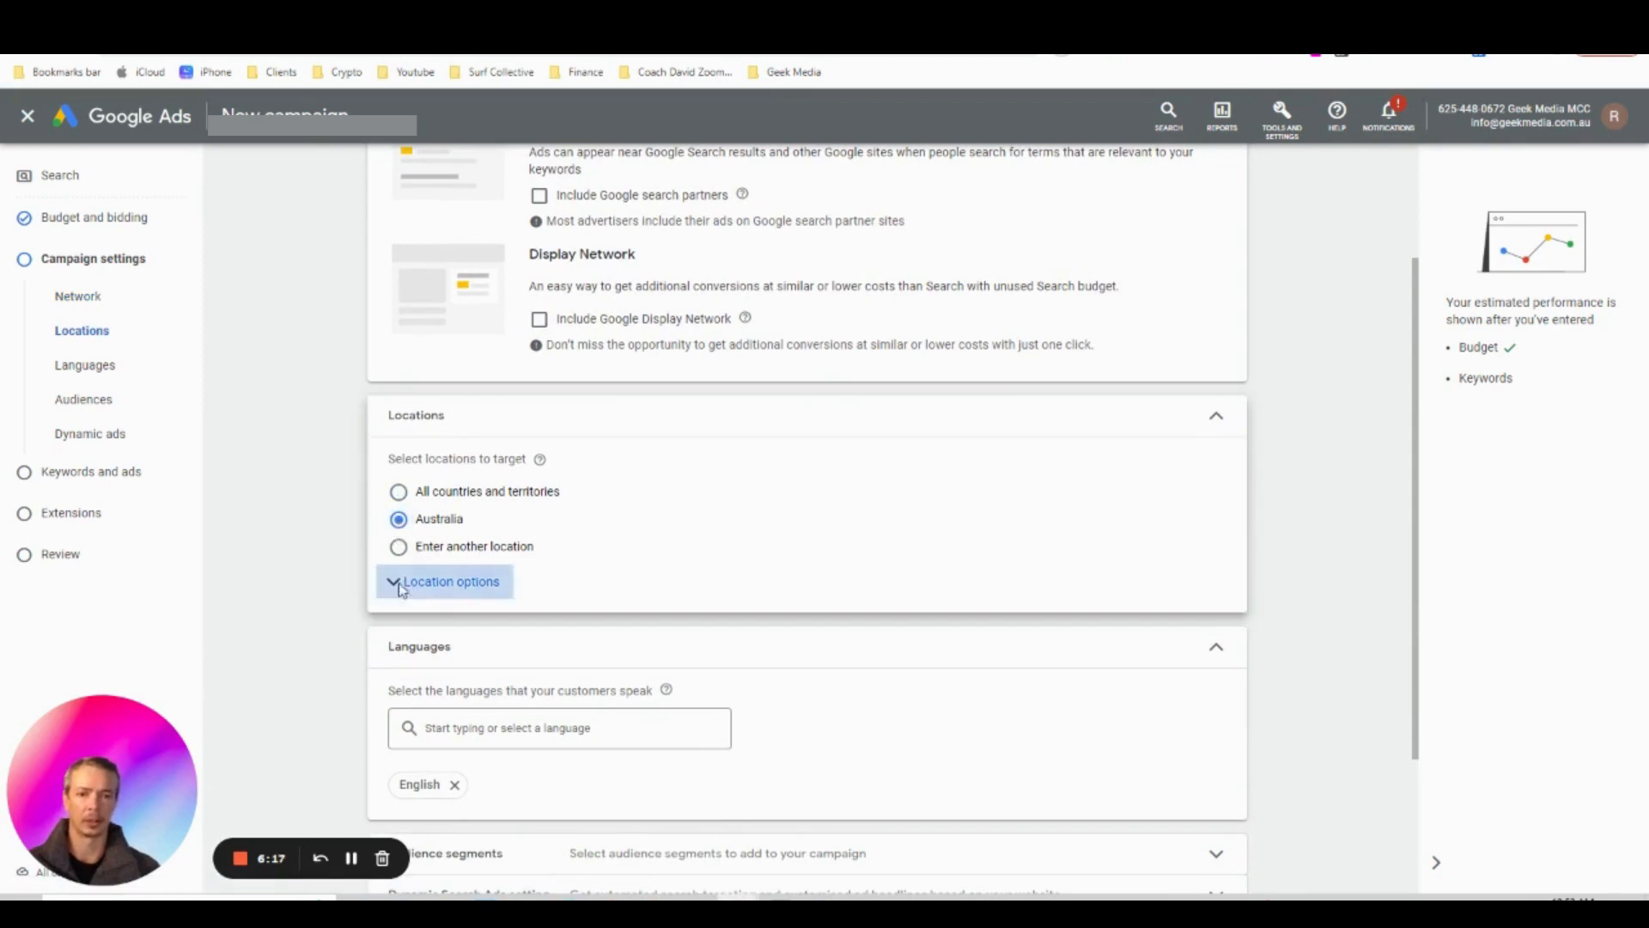
pyautogui.scroll(-1, 595, 640)
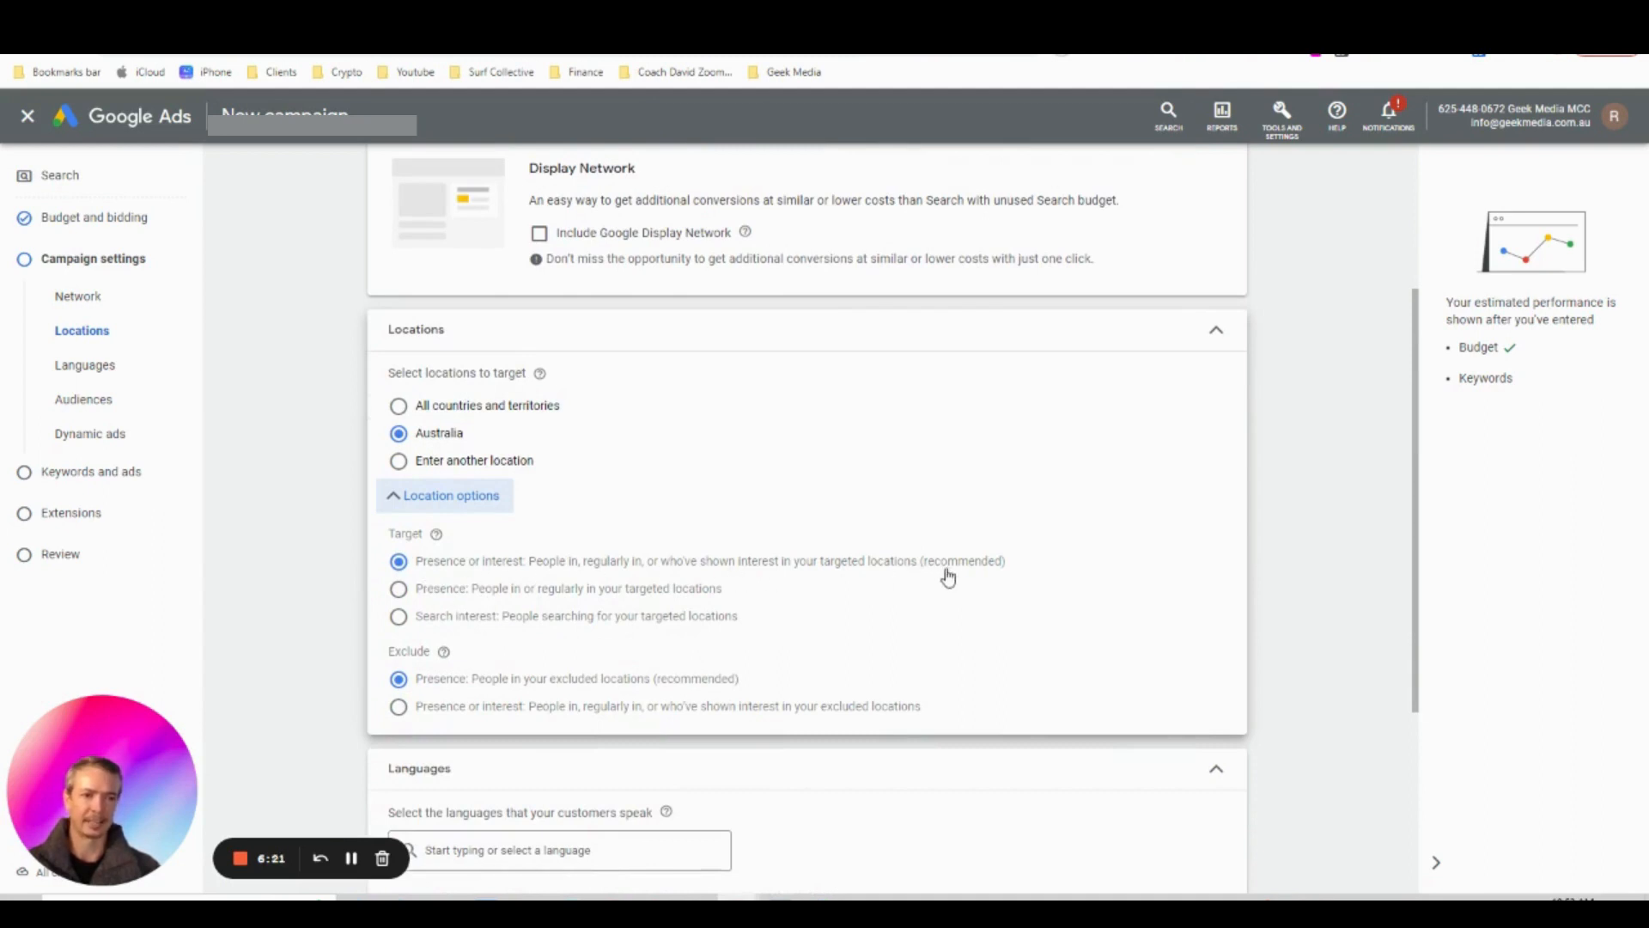
pyautogui.click(398, 589)
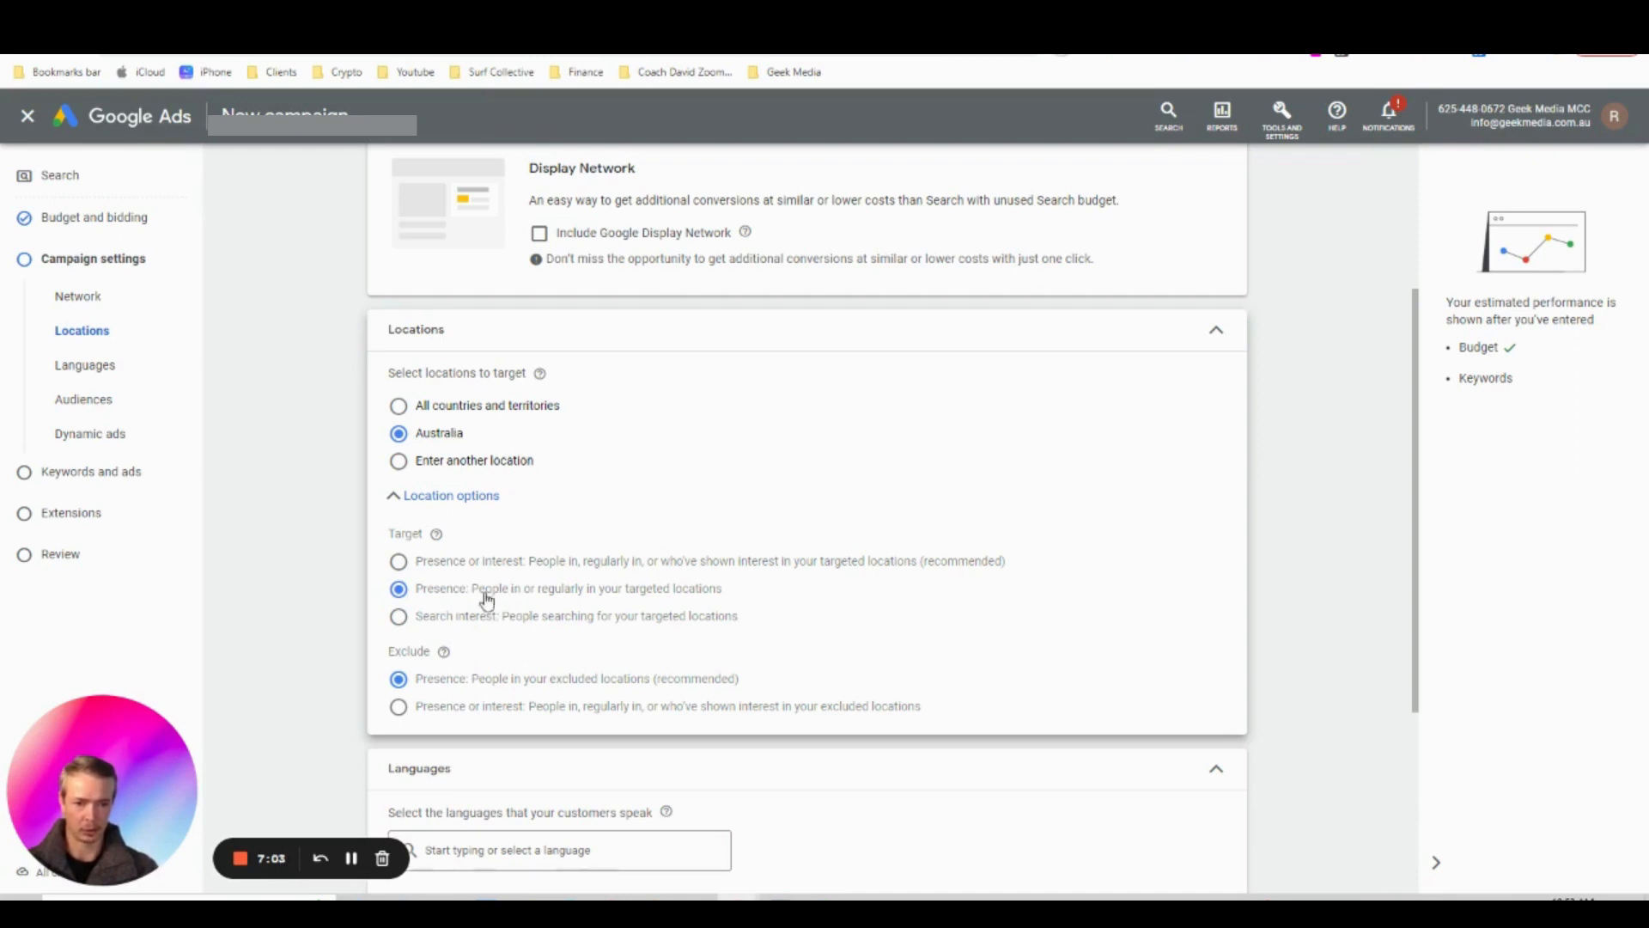
# Keep English as the language, expand the additional campaign settings and continue to keywords and ads
pyautogui.scroll(-2, 640, 609)
pyautogui.scroll(-1, 644, 608)
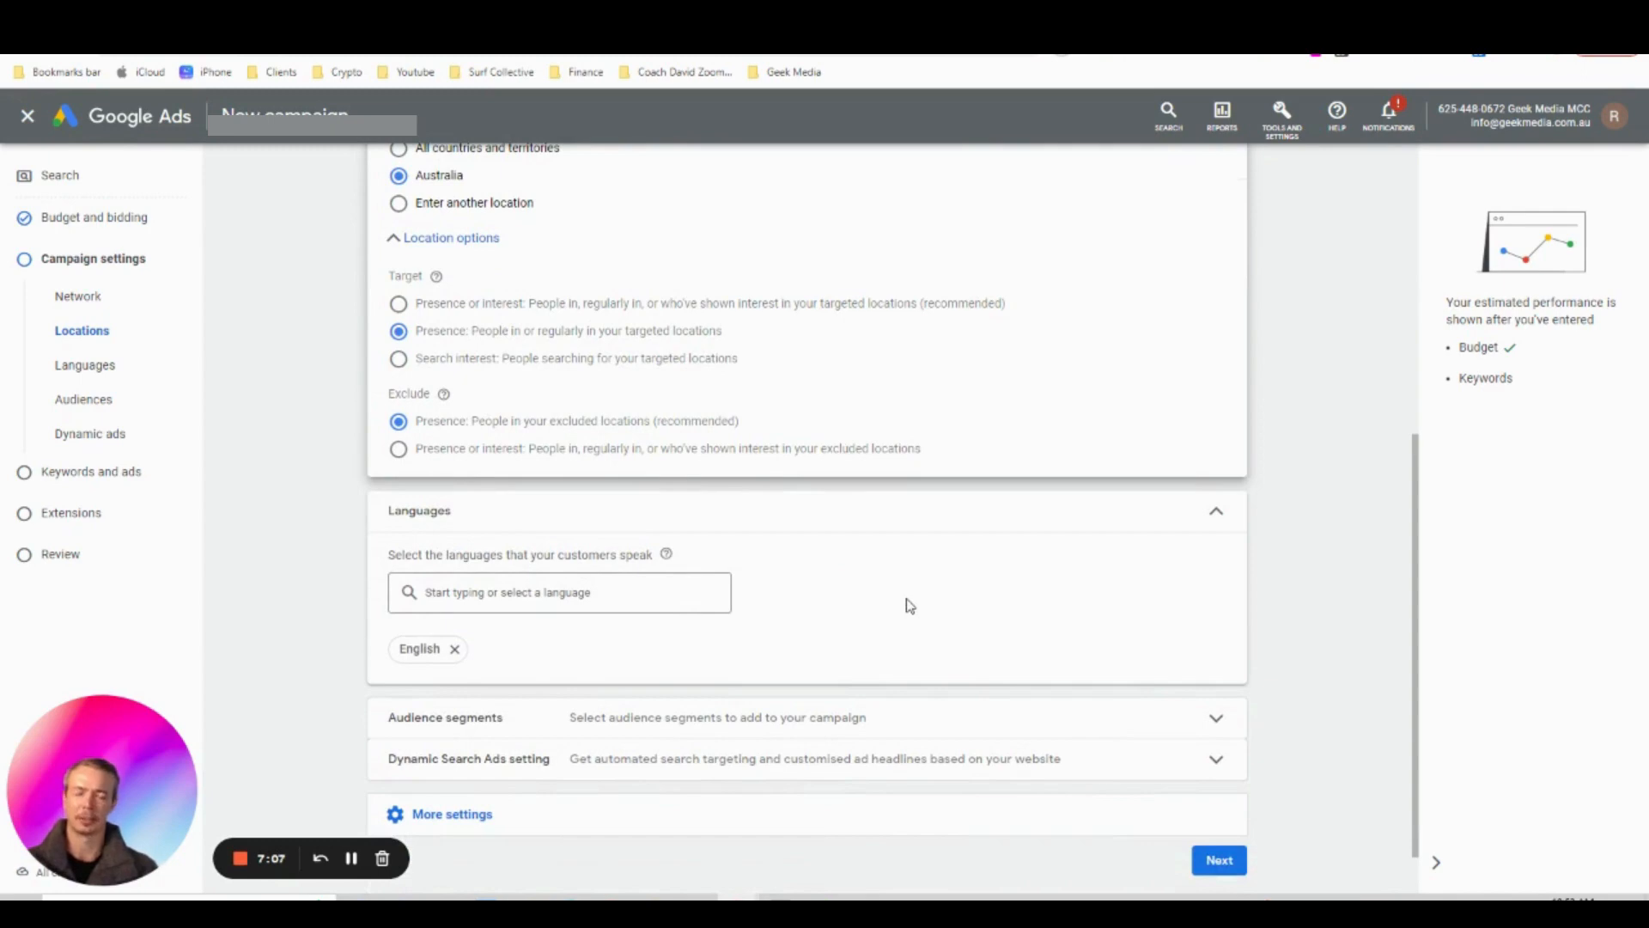
pyautogui.scroll(-1, 877, 615)
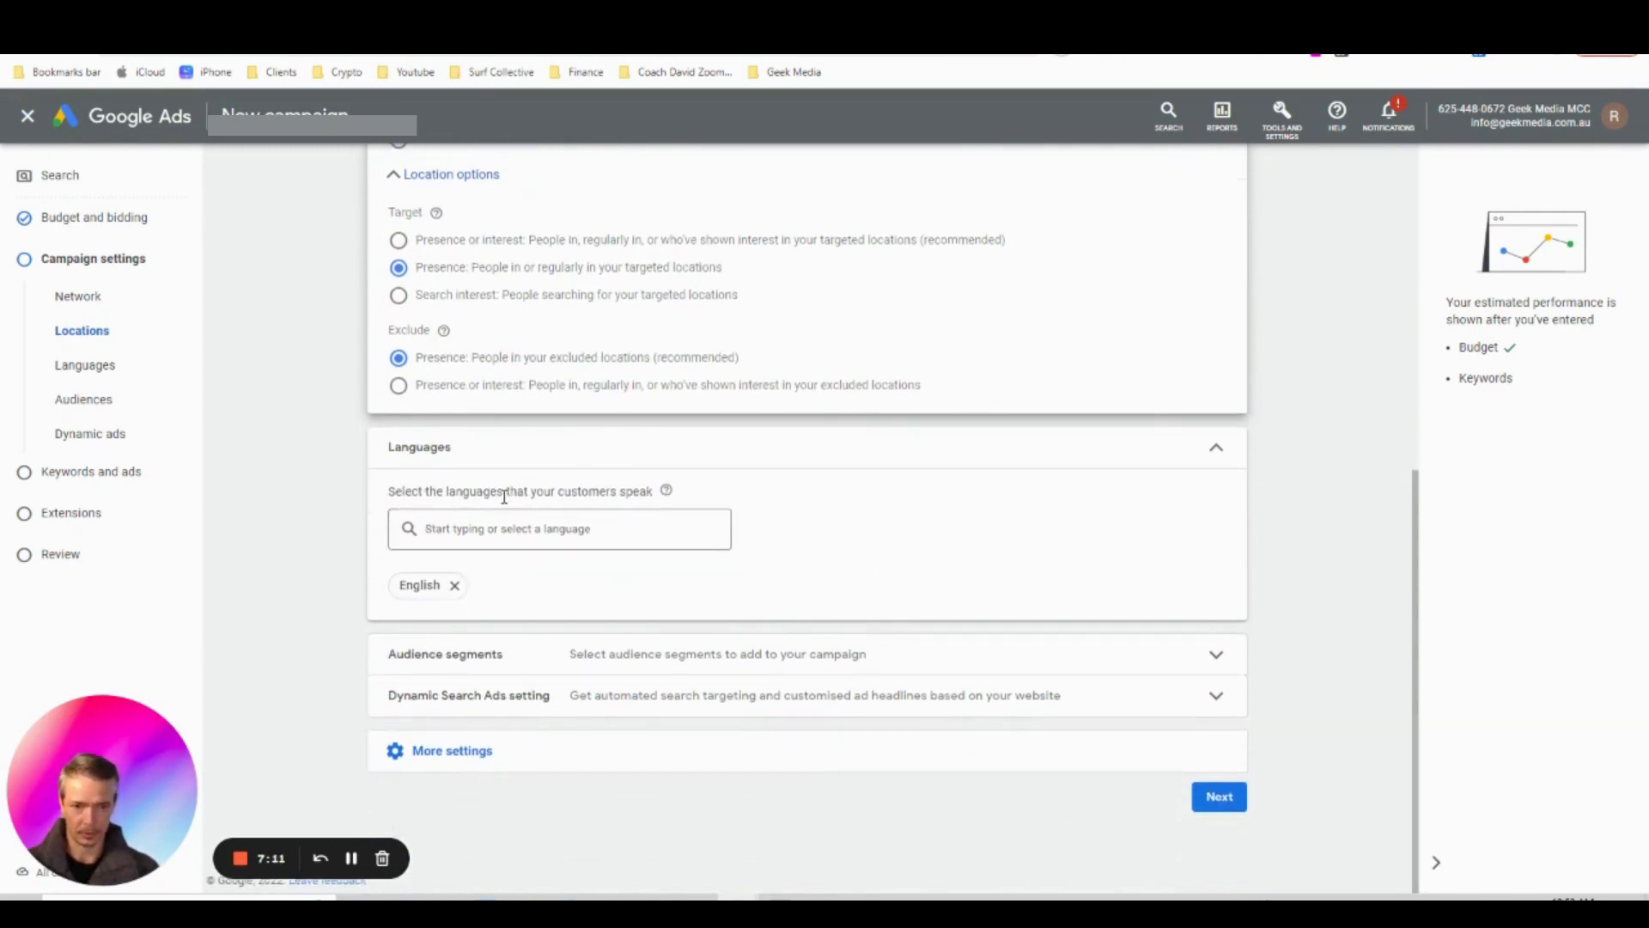
pyautogui.click(672, 762)
pyautogui.scroll(-2, 706, 763)
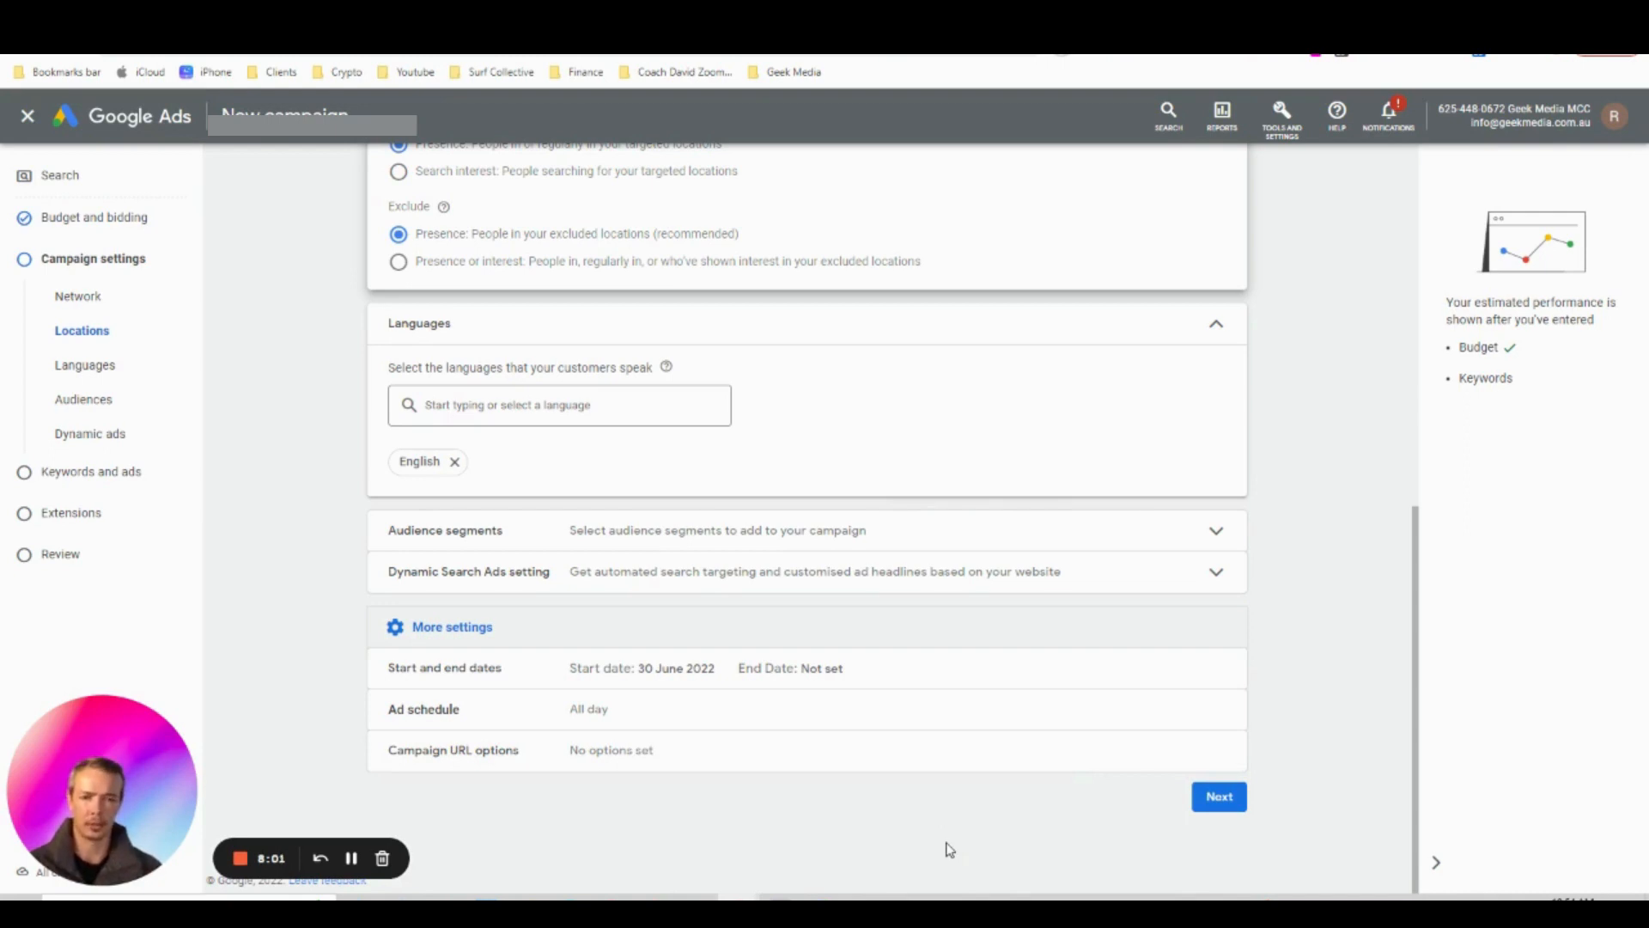
pyautogui.click(1216, 802)
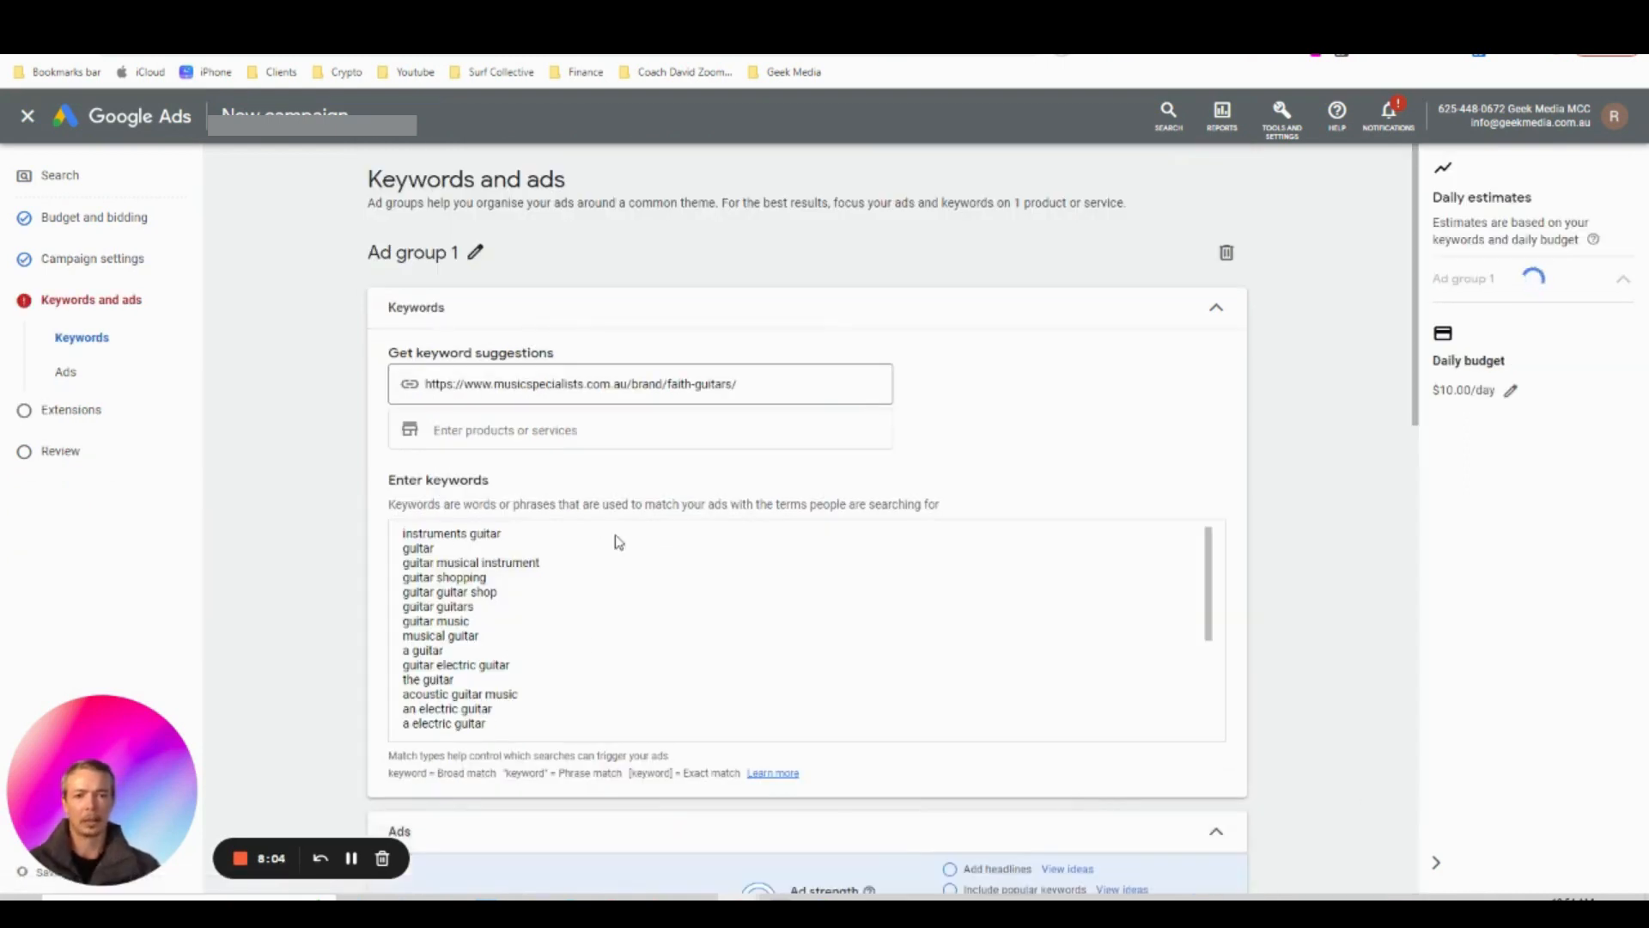
# Delete the suggested keywords from "piano guitar" through "piano and guitar" in the ad group's keyword list
pyautogui.scroll(-3, 552, 618)
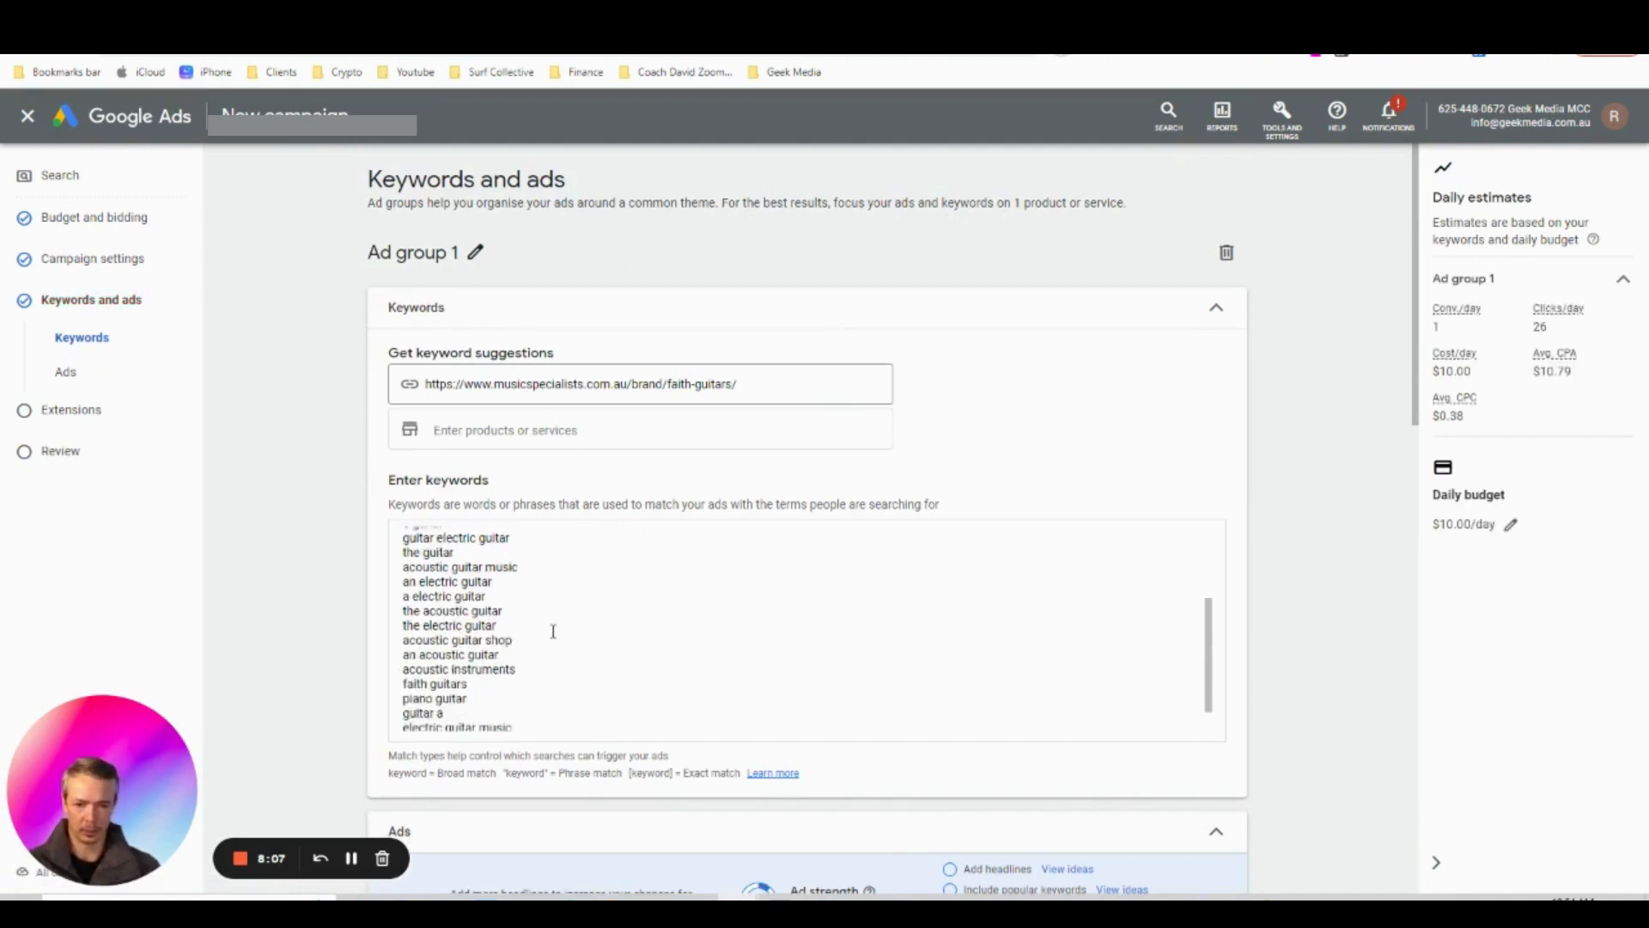
pyautogui.scroll(-4, 553, 631)
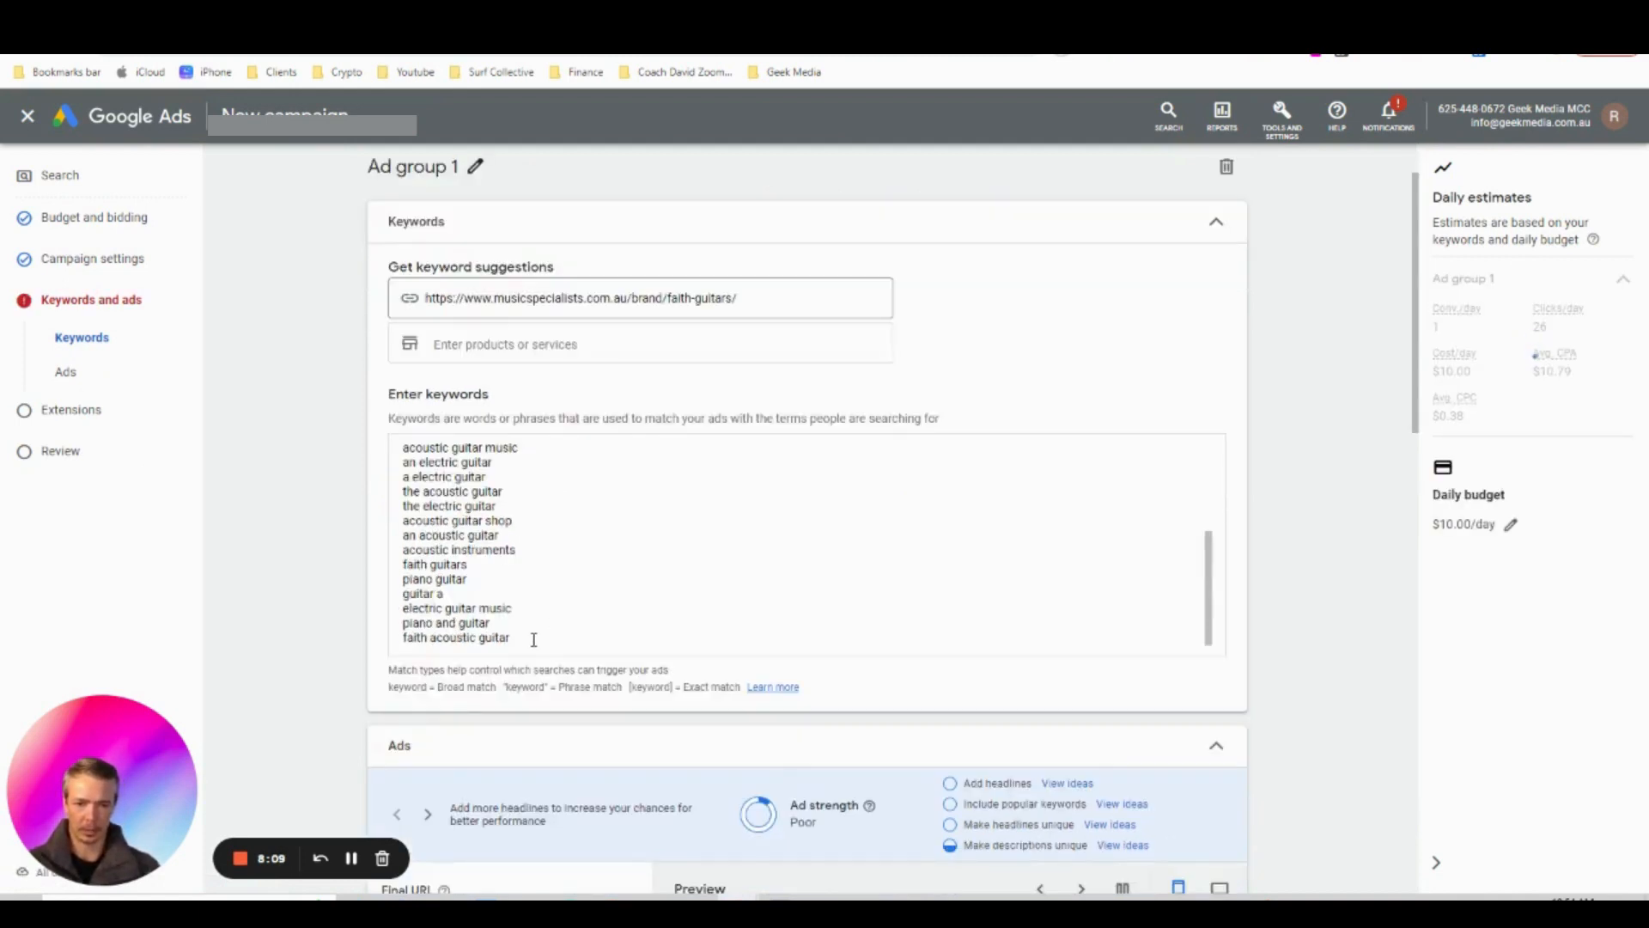
pyautogui.doubleClick(425, 623)
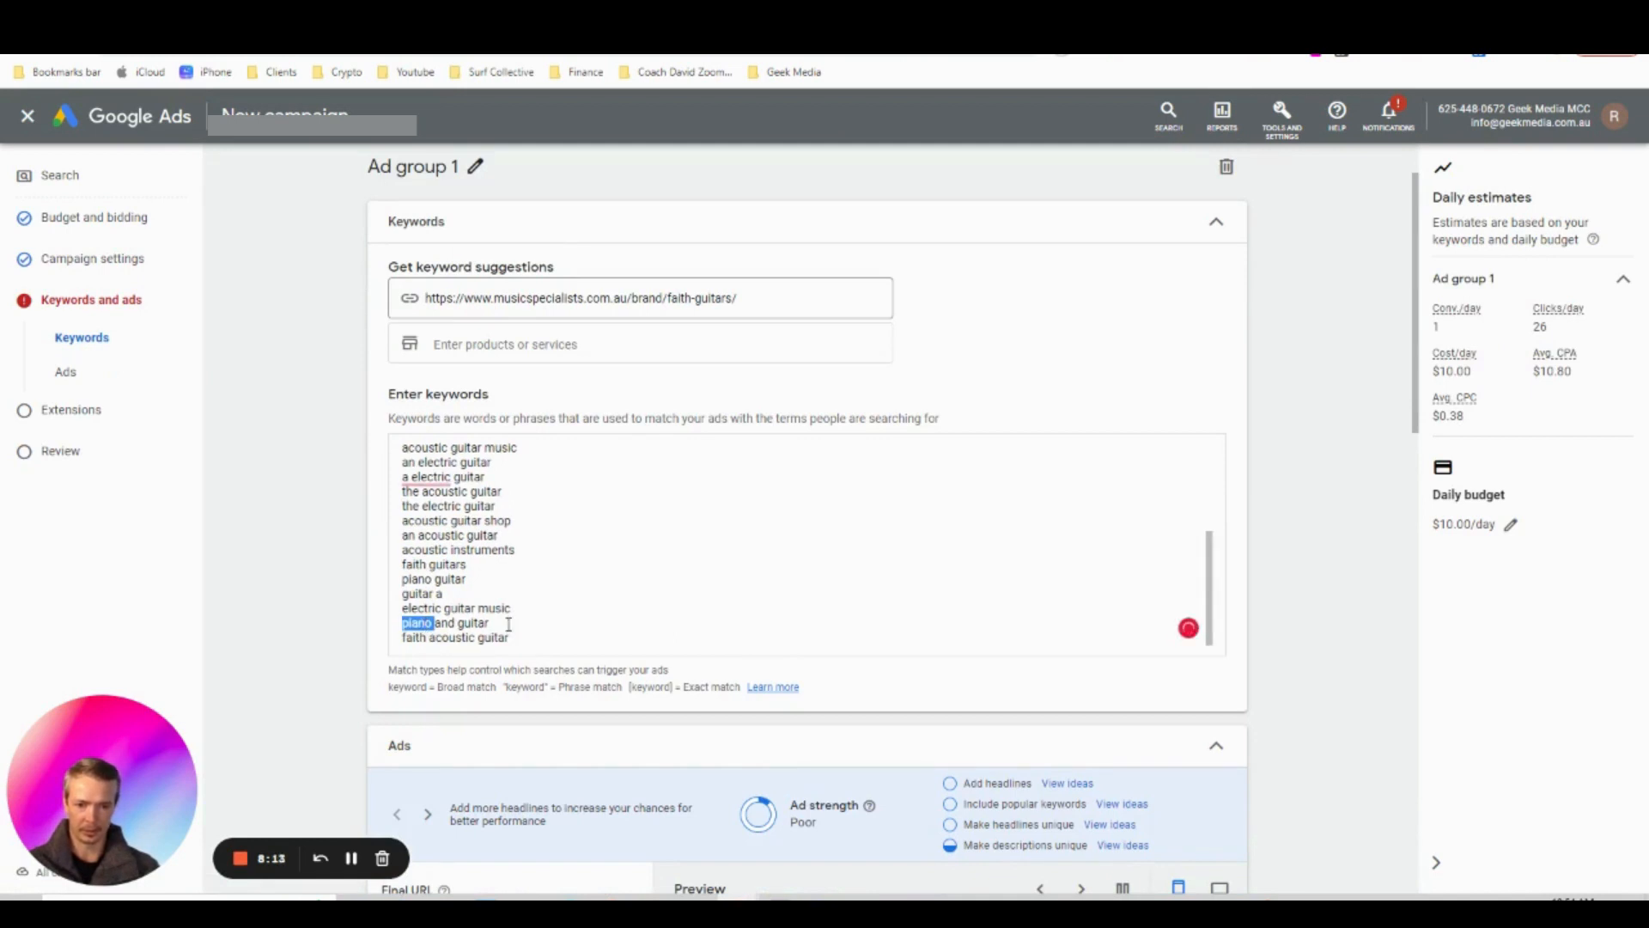
pyautogui.moveTo(508, 624); pyautogui.dragTo(398, 588)
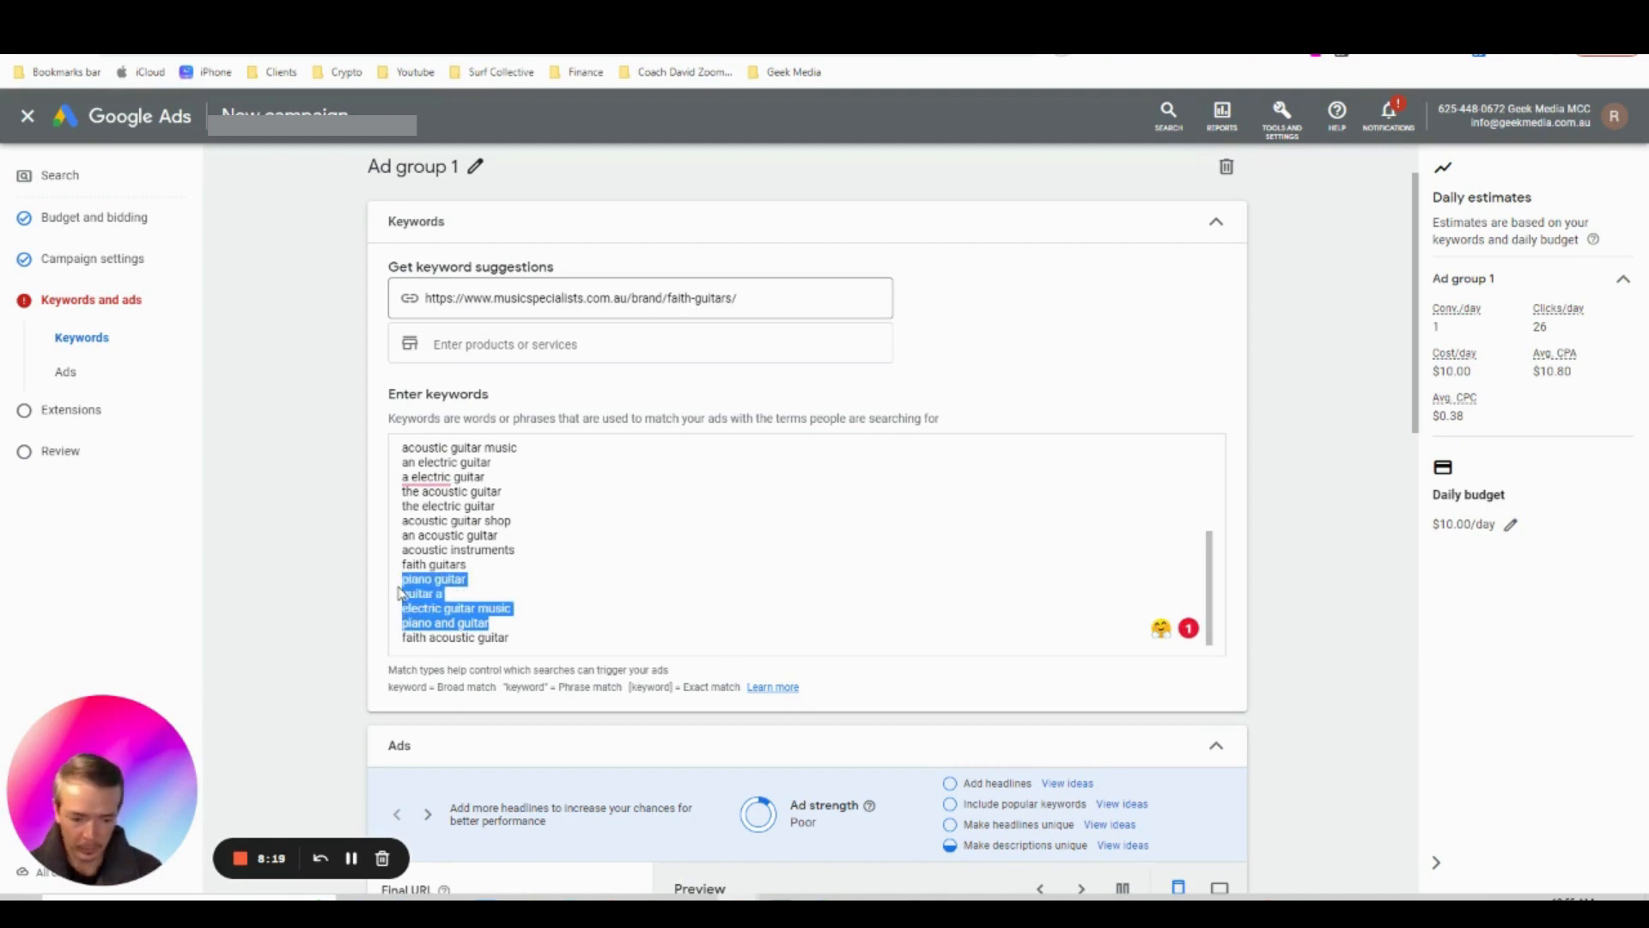
pyautogui.press('BackSpace')
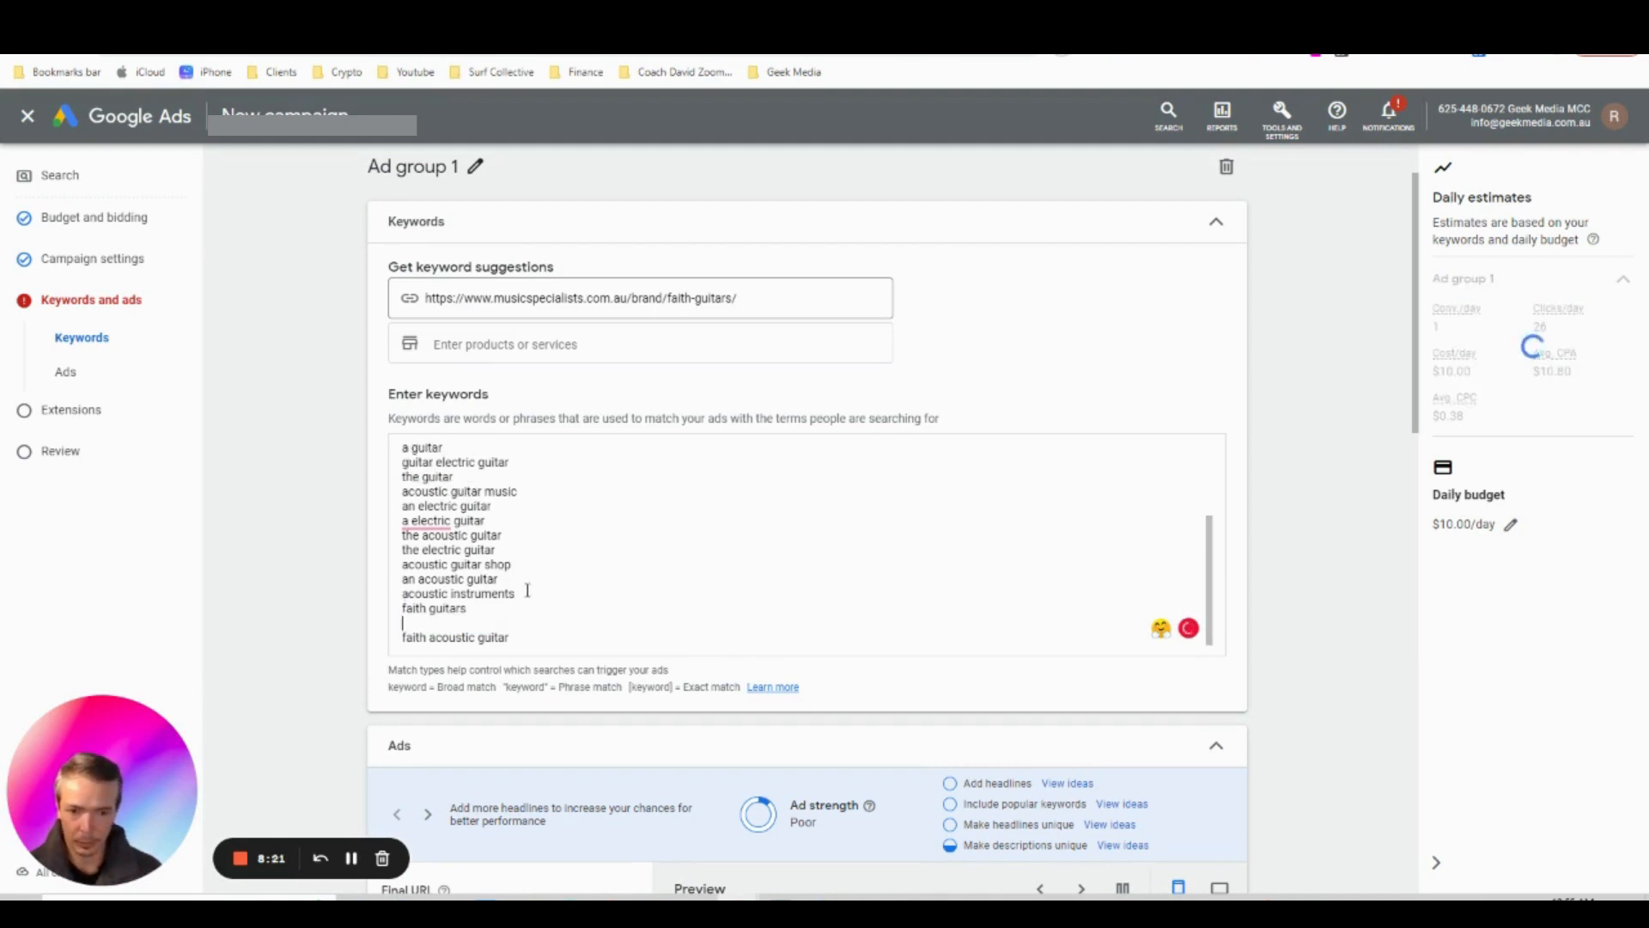
# Delete the remaining generic keyword suggestions, including "instruments guitar", keeping only "faith guitars" and "faith acoustic guitar"
pyautogui.moveTo(517, 594); pyautogui.dragTo(387, 460)
pyautogui.press('BackSpace')
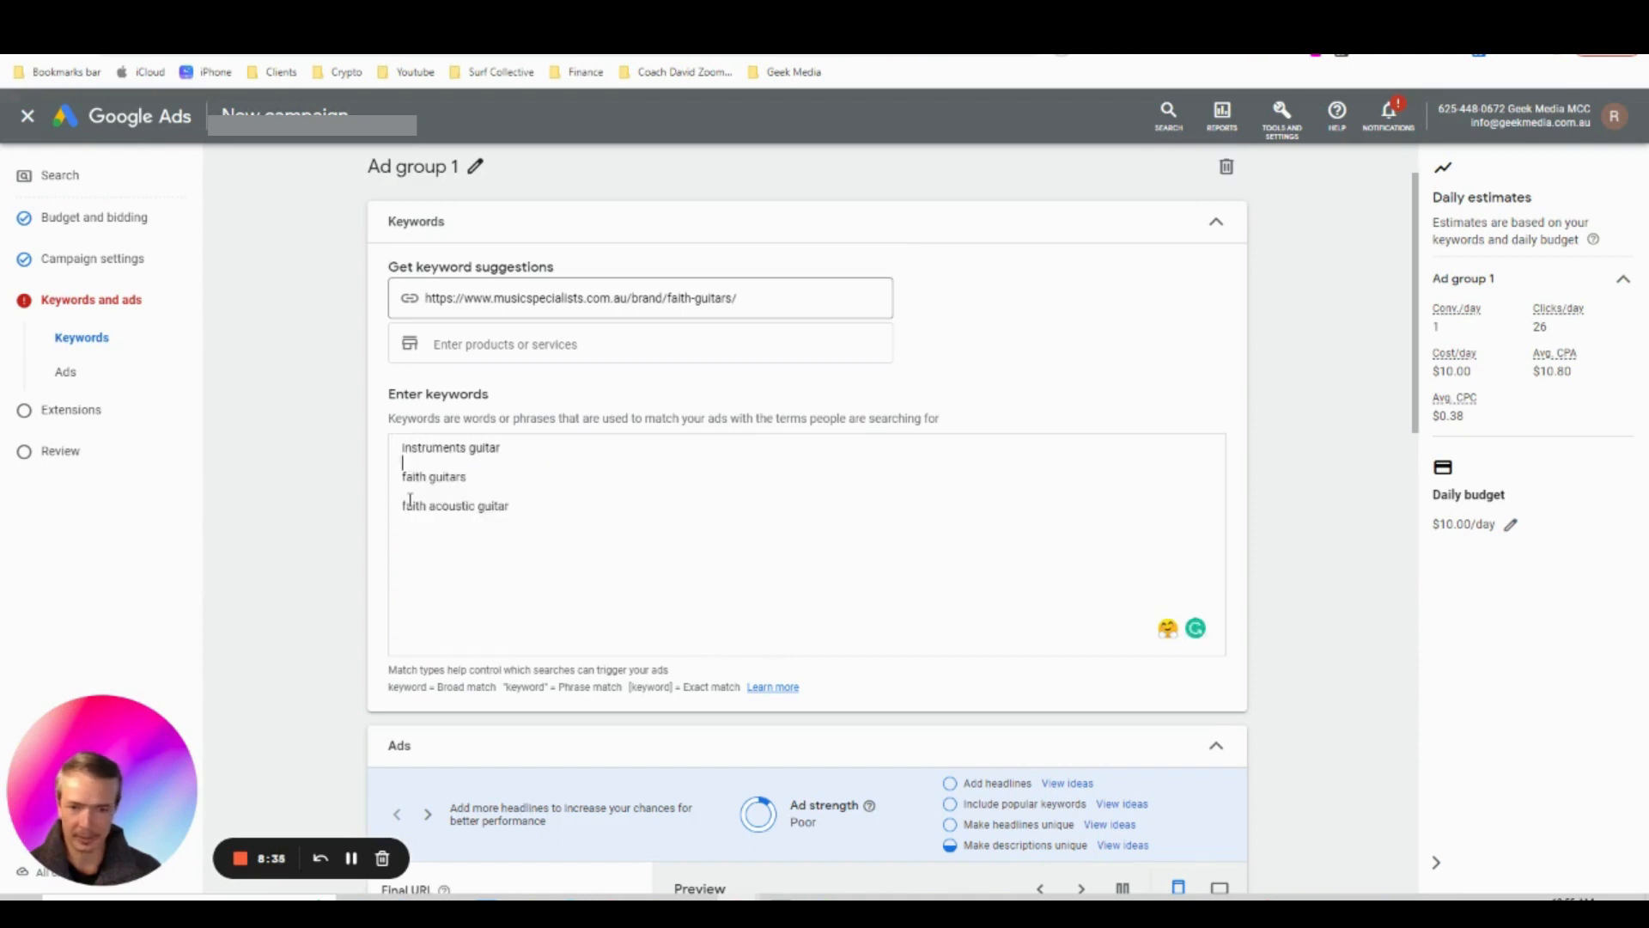
pyautogui.scroll(1, 439, 530)
pyautogui.click(511, 533)
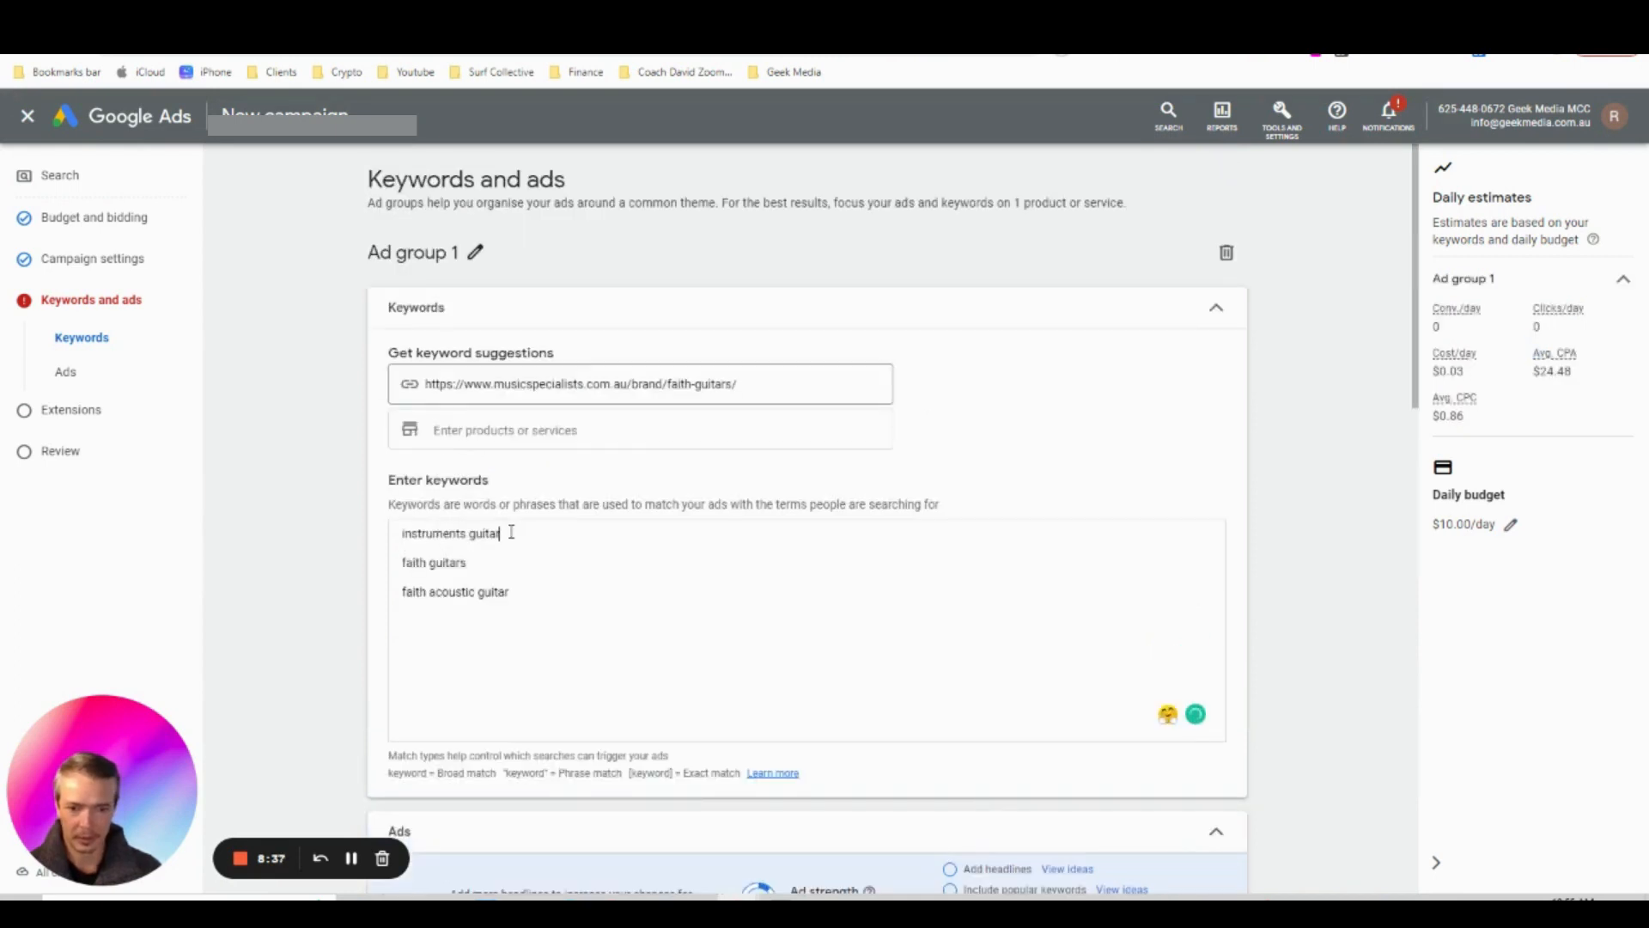
pyautogui.tripleClick(511, 533)
pyautogui.press('BackSpace')
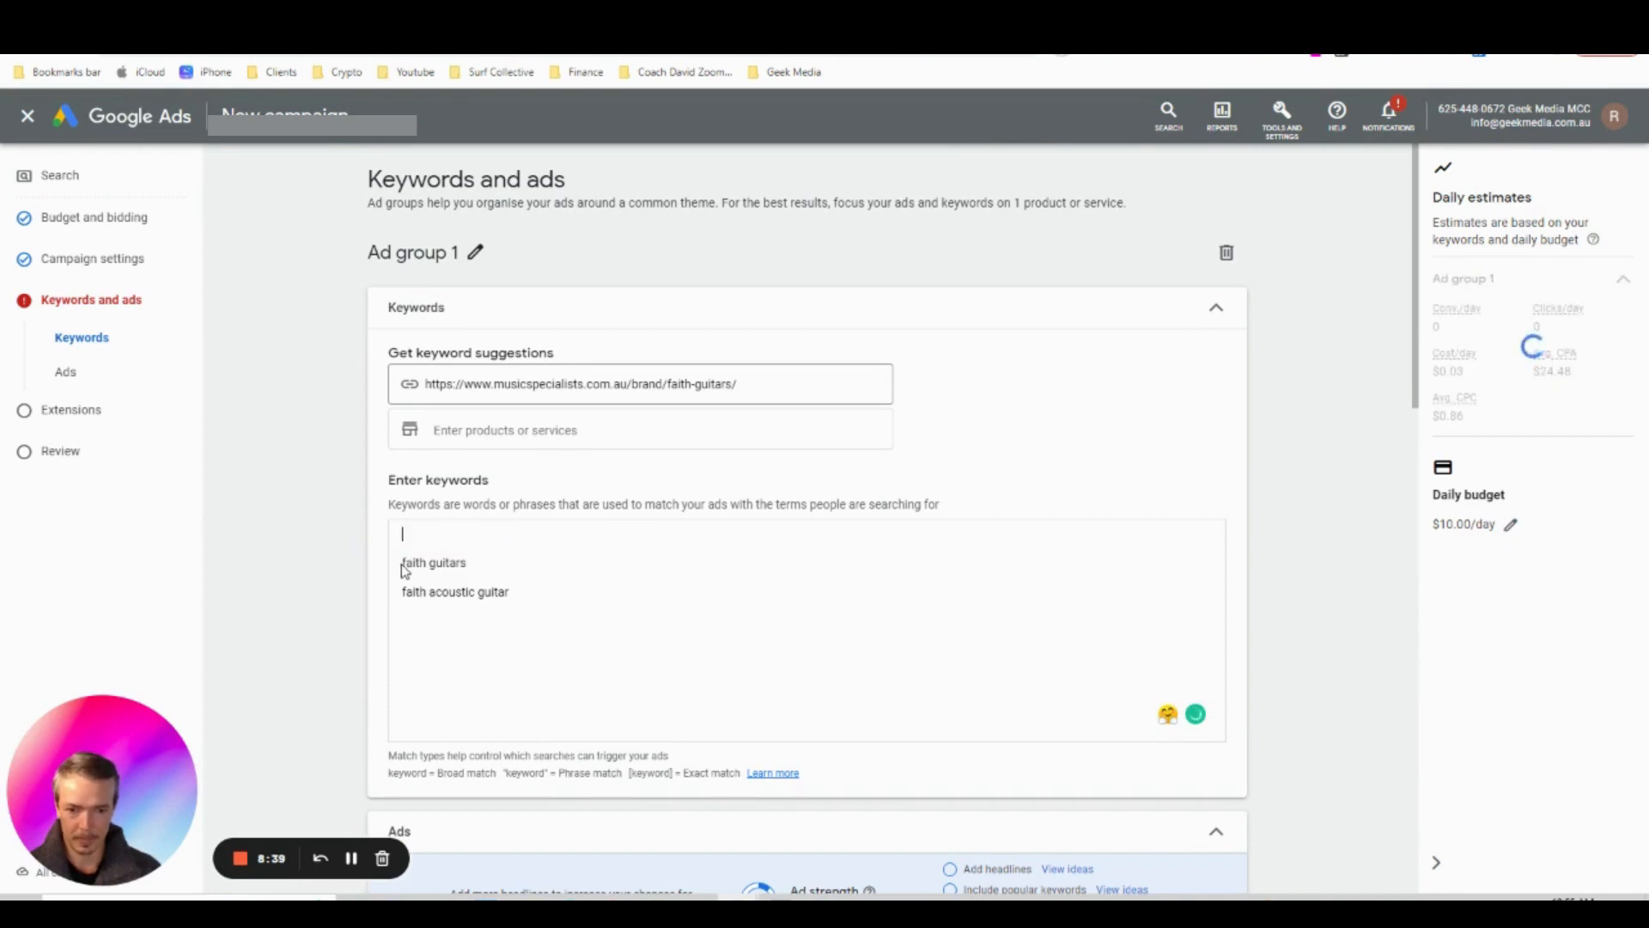
pyautogui.press('Delete')
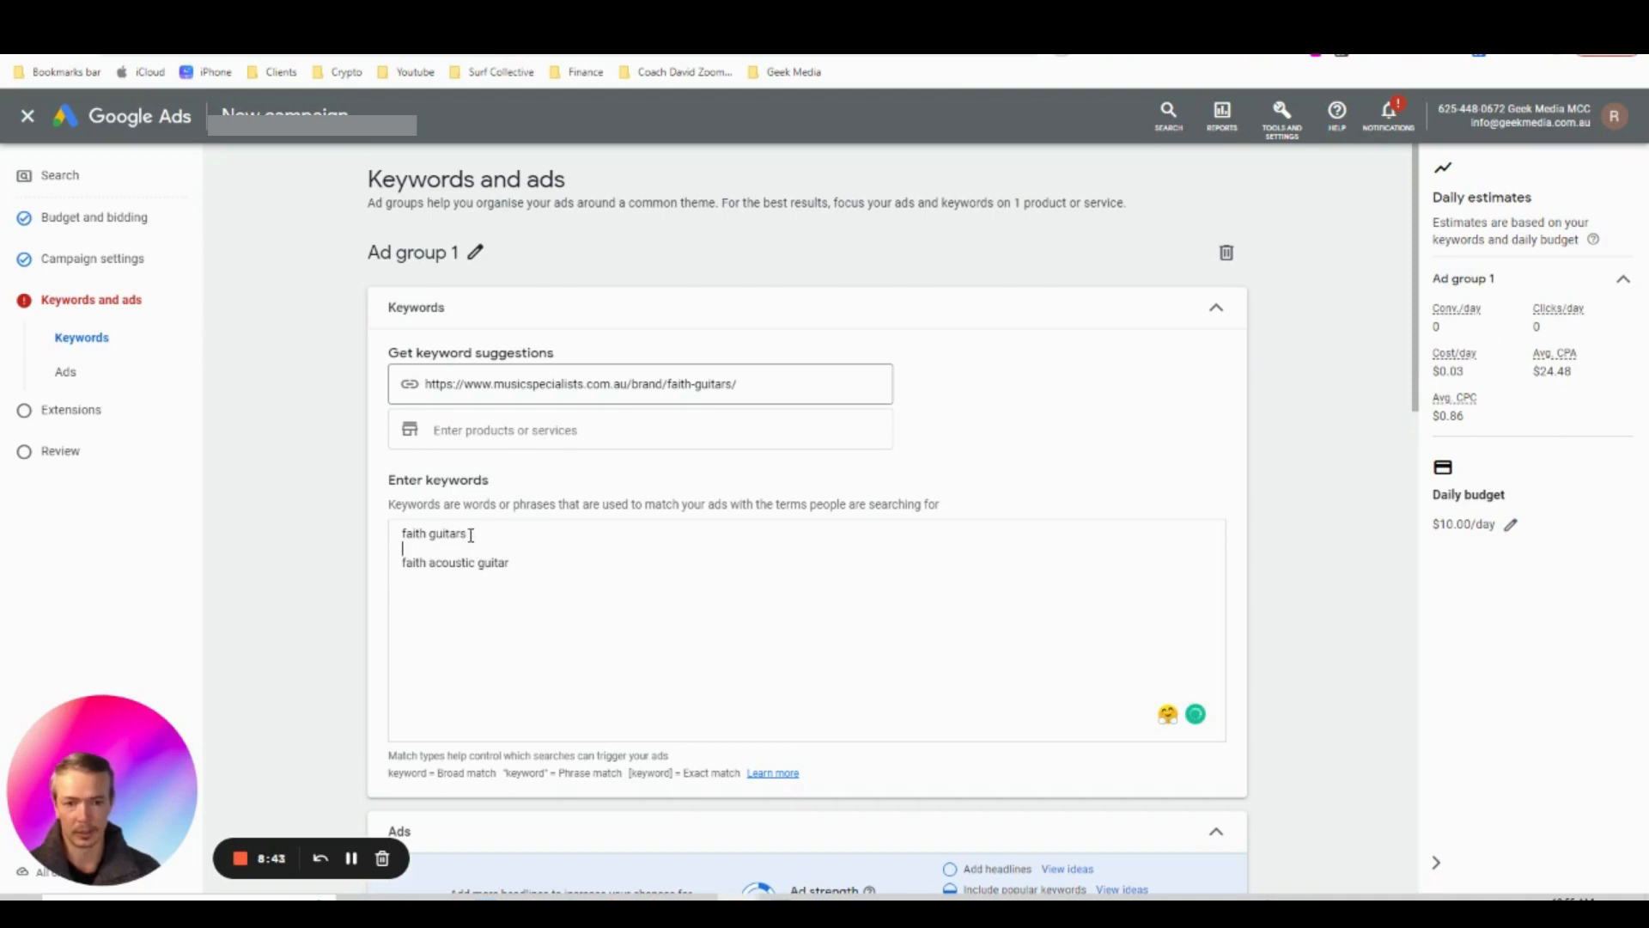
# Add three copies of the keyword "faith guitars" below the original and remove the blank lines before "faith acoustic guitar"
pyautogui.moveTo(468, 534); pyautogui.dragTo(386, 536)
pyautogui.hotkey('ctrl', 'c')
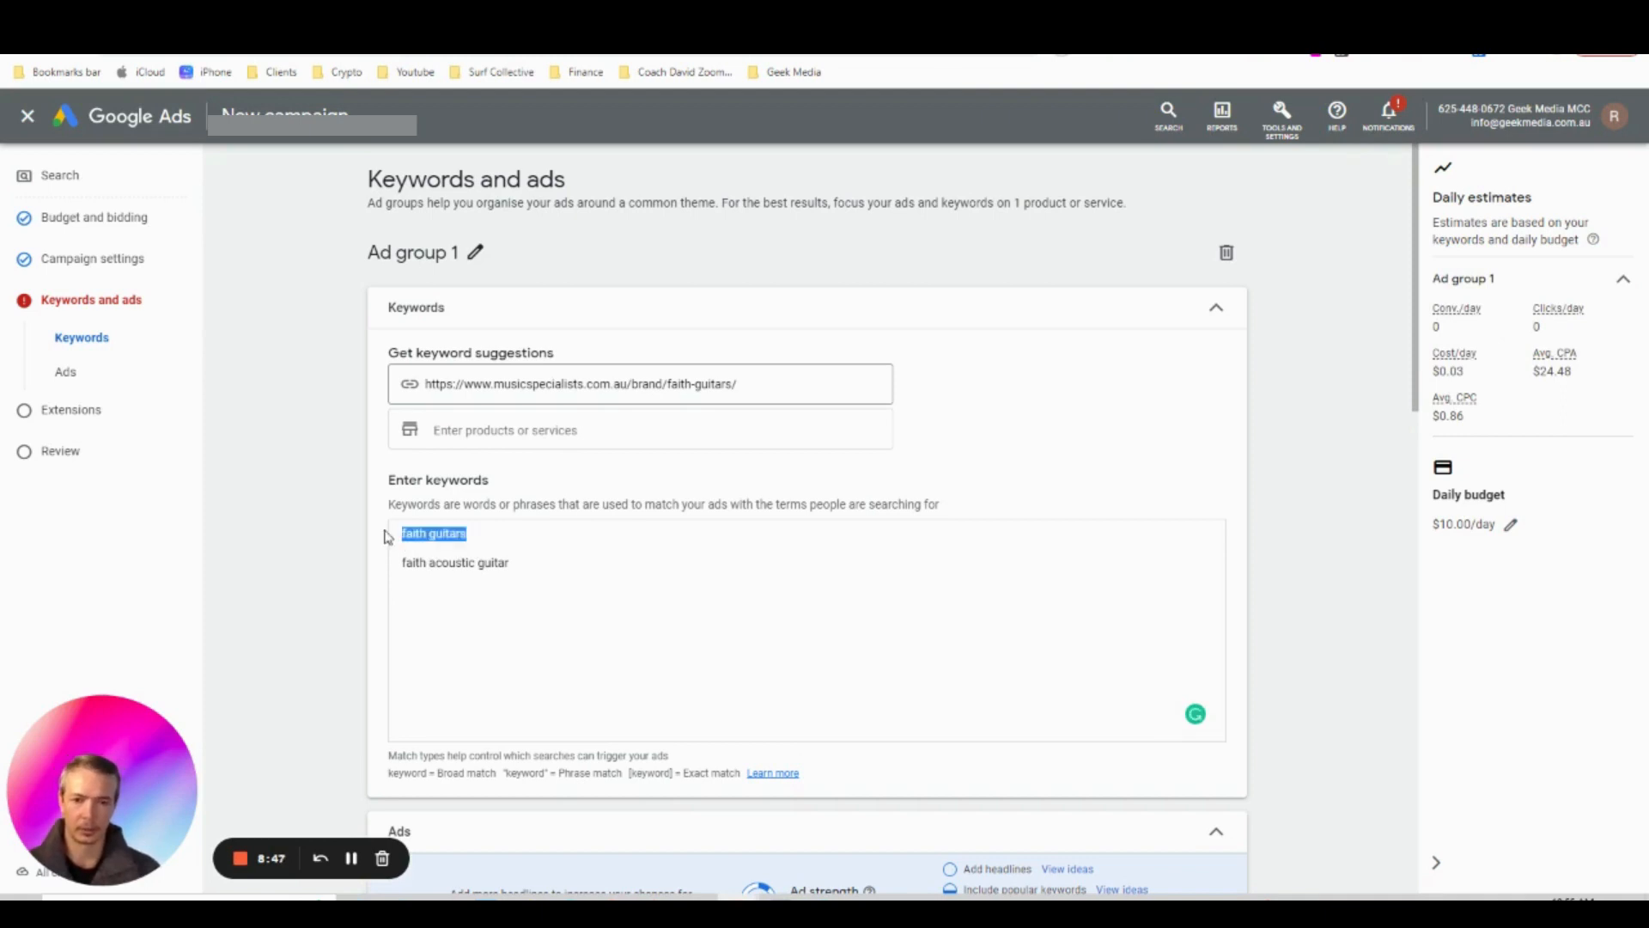
pyautogui.click(493, 540)
pyautogui.press('Return')
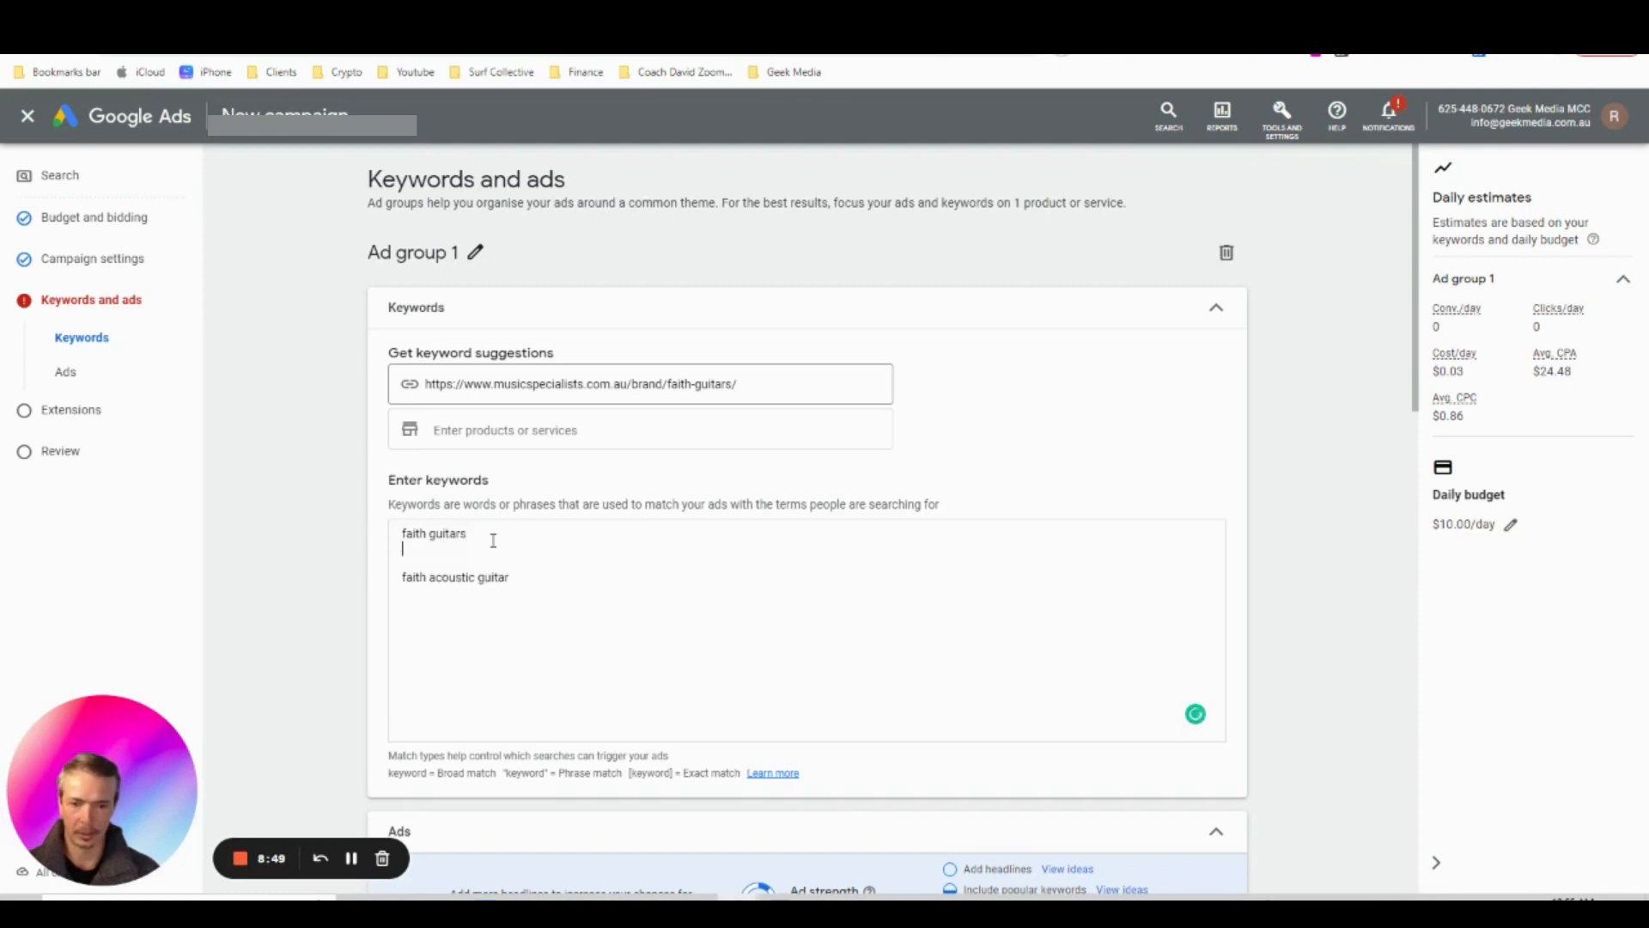
pyautogui.hotkey('ctrl', 'v')
pyautogui.press('Return')
pyautogui.hotkey('ctrl', 'v')
pyautogui.press('Return')
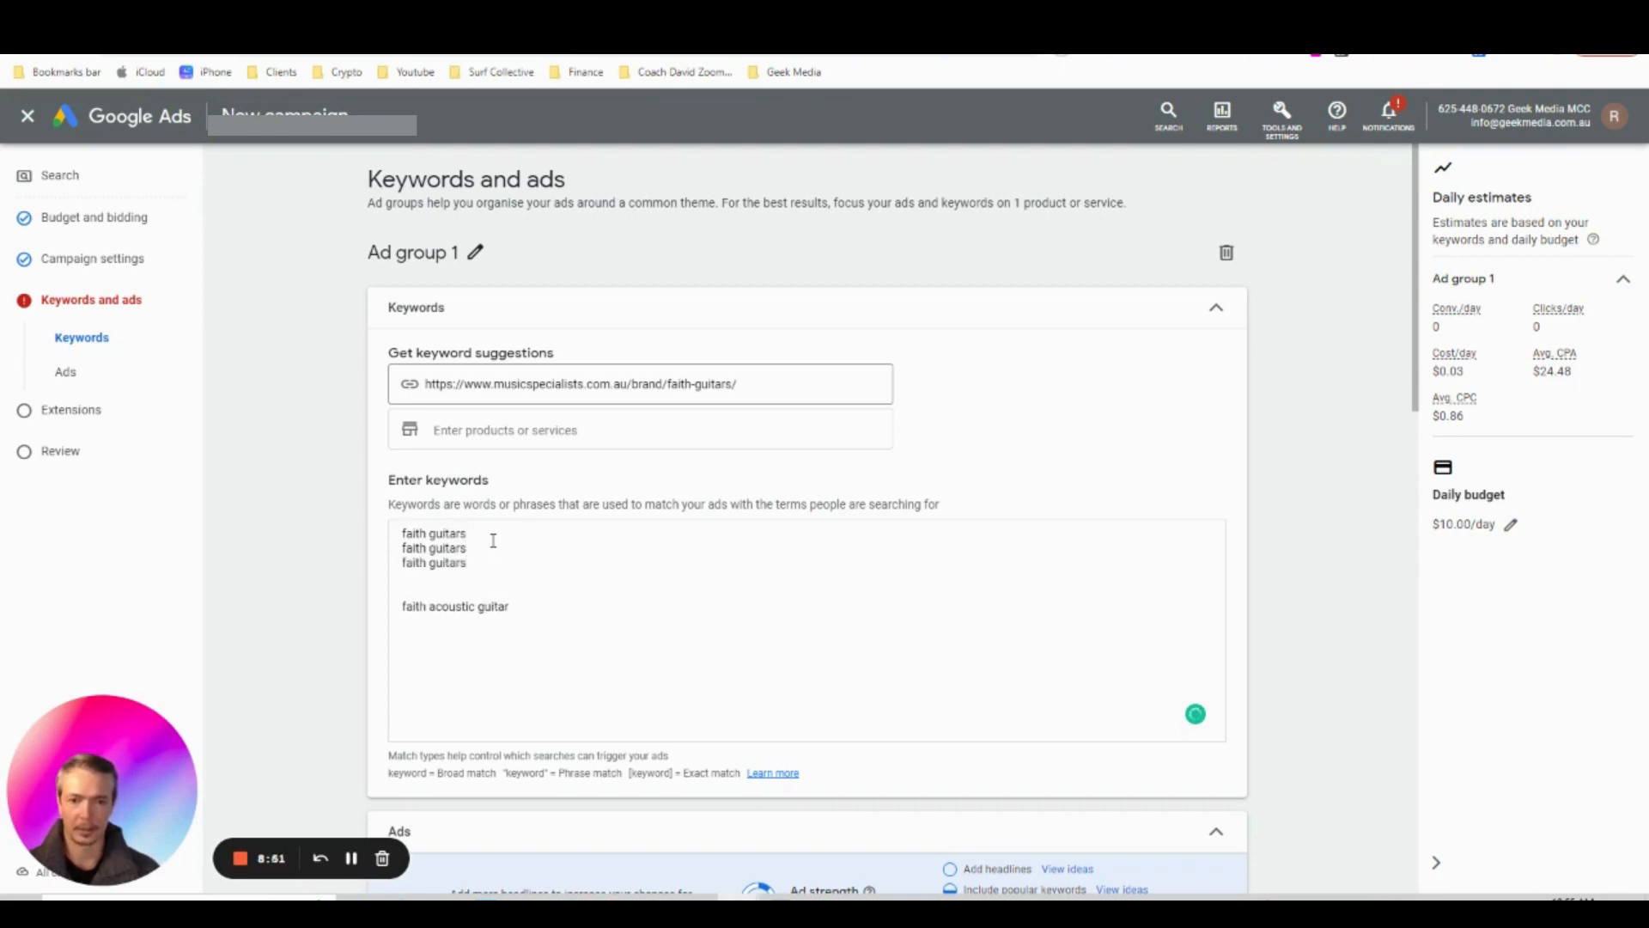
pyautogui.hotkey('ctrl', 'v')
pyautogui.press('Return')
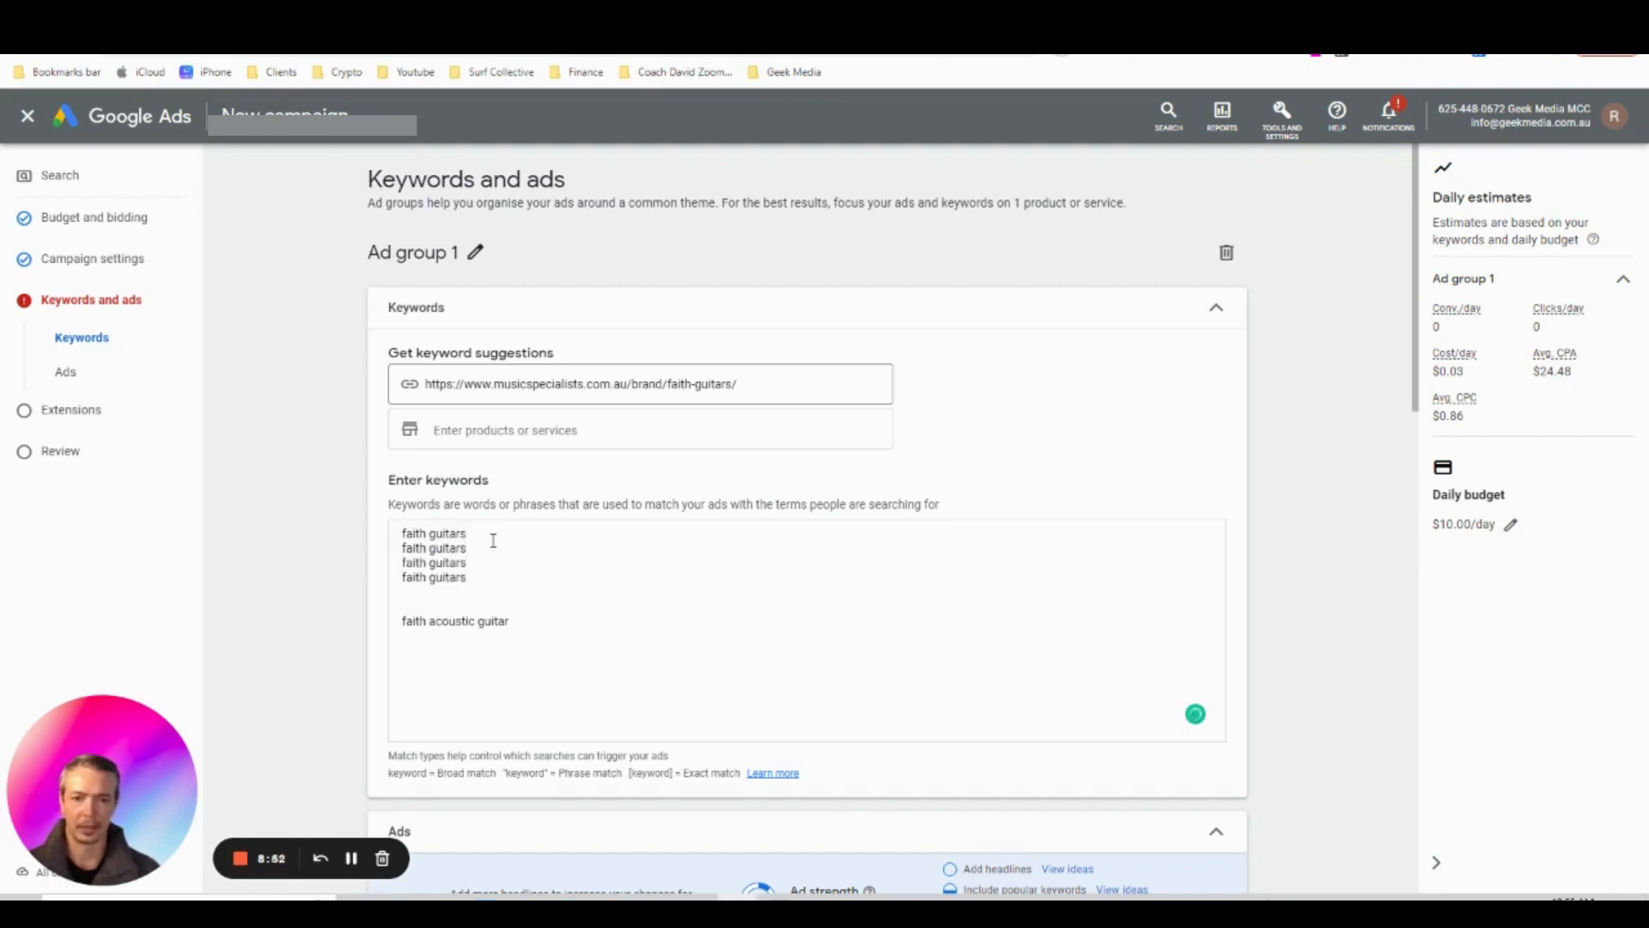
pyautogui.click(404, 621)
pyautogui.press('BackSpace')
pyautogui.press('BackSpace')
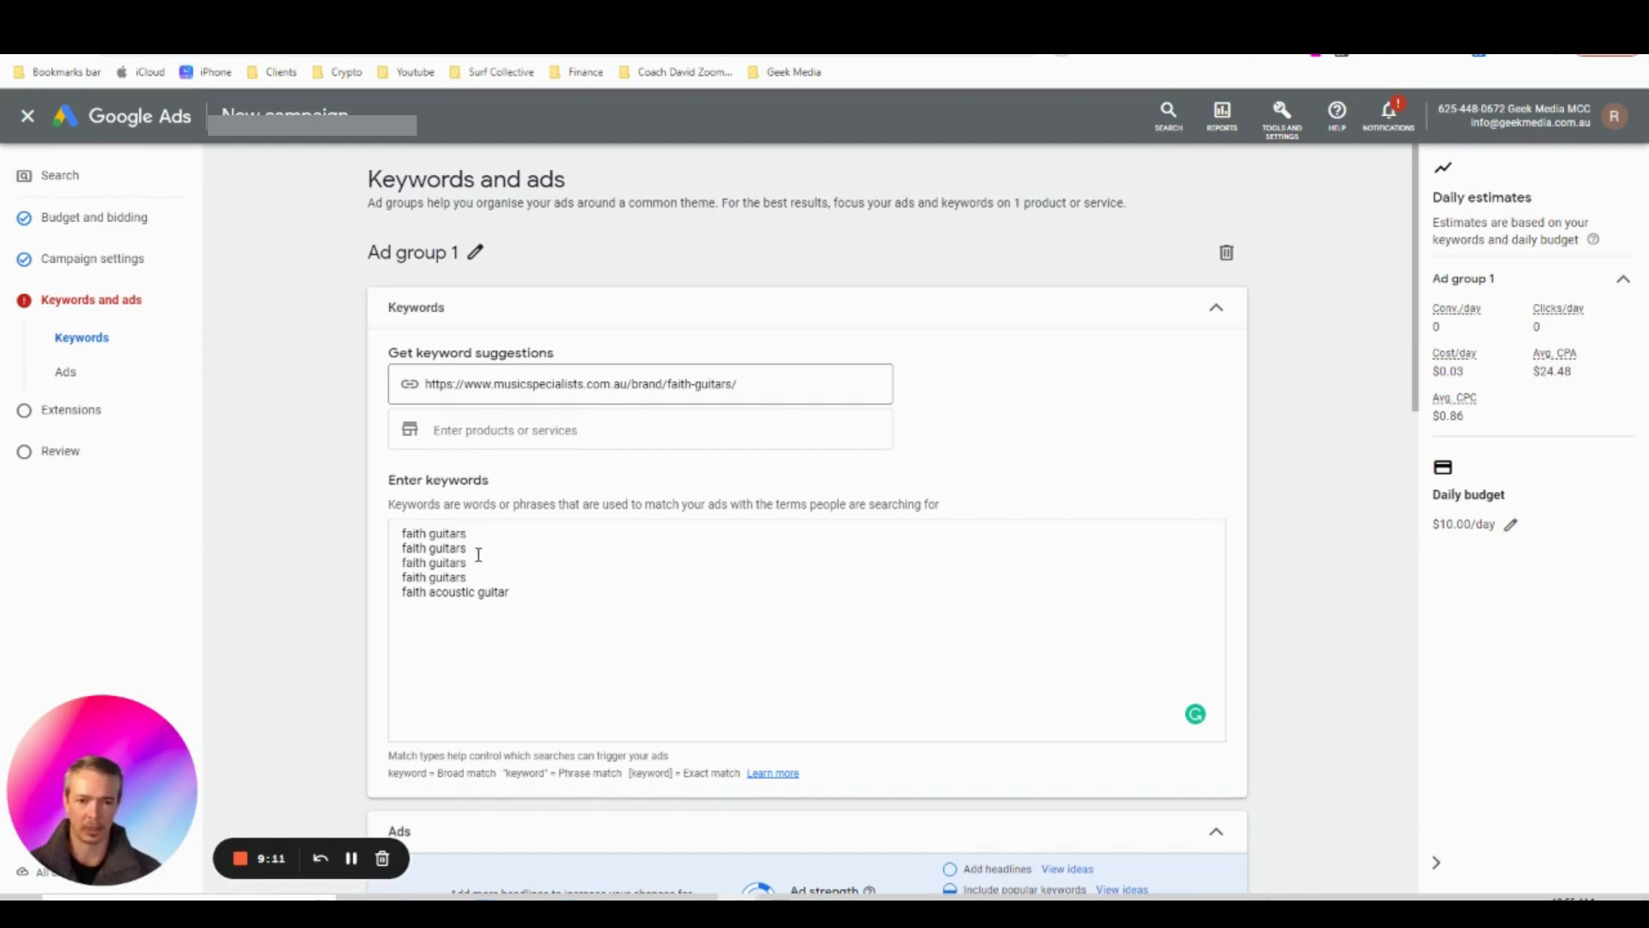
# Turn the second "faith guitars" keyword into an exact match by enclosing it in square brackets, [faith guitars]
pyautogui.click(465, 548)
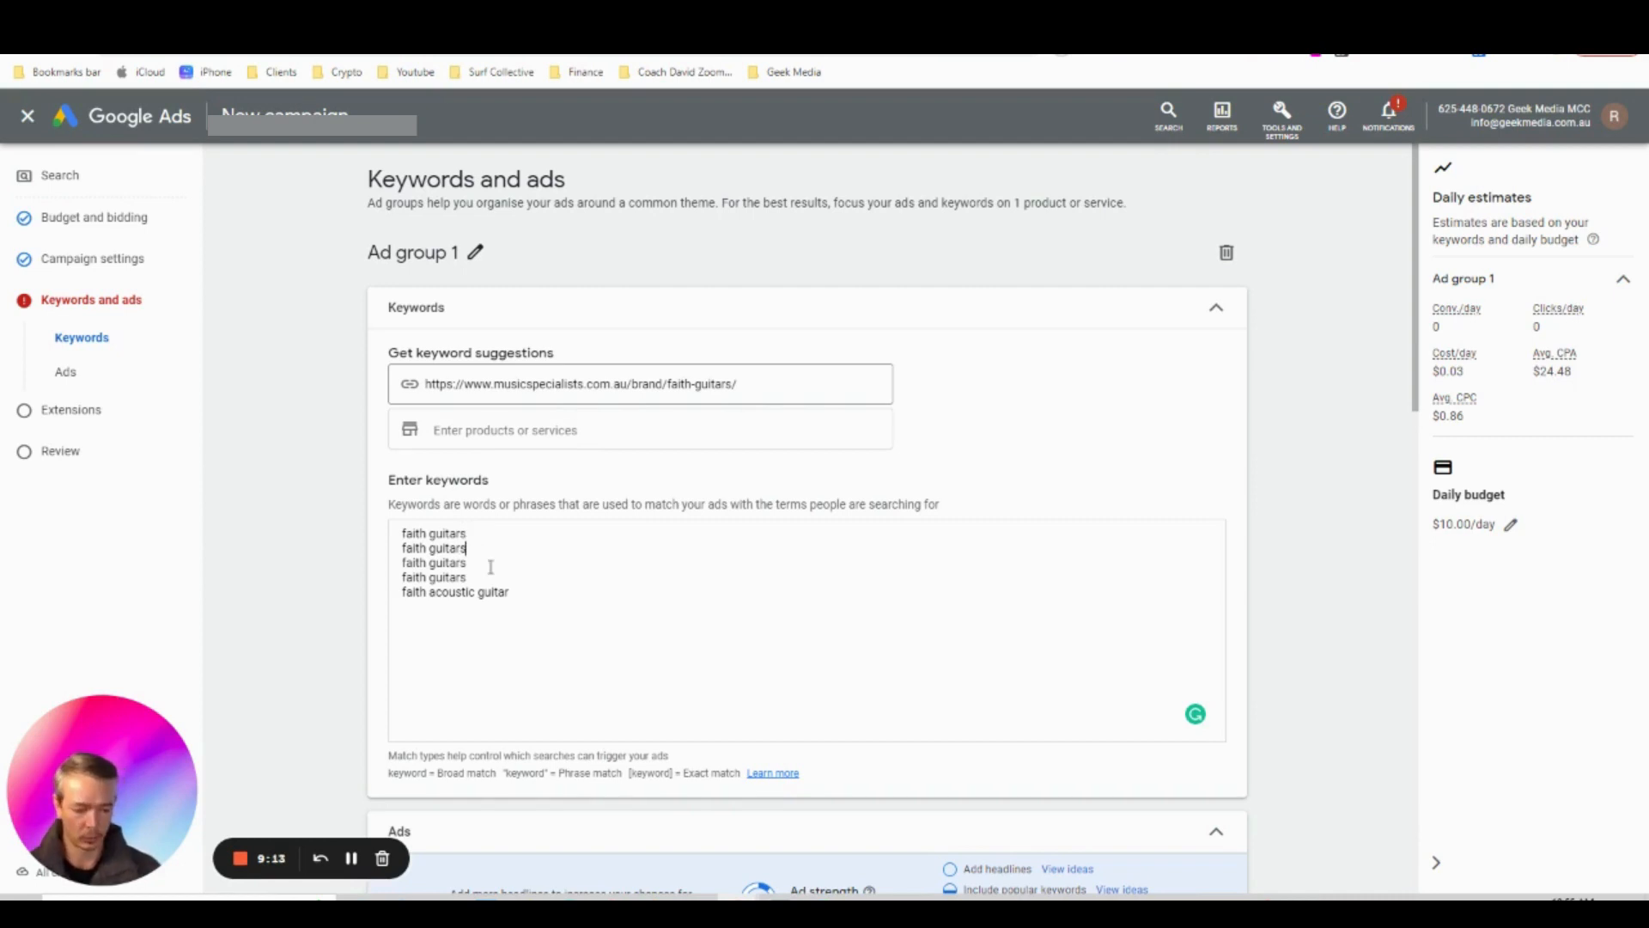
pyautogui.write('\\')
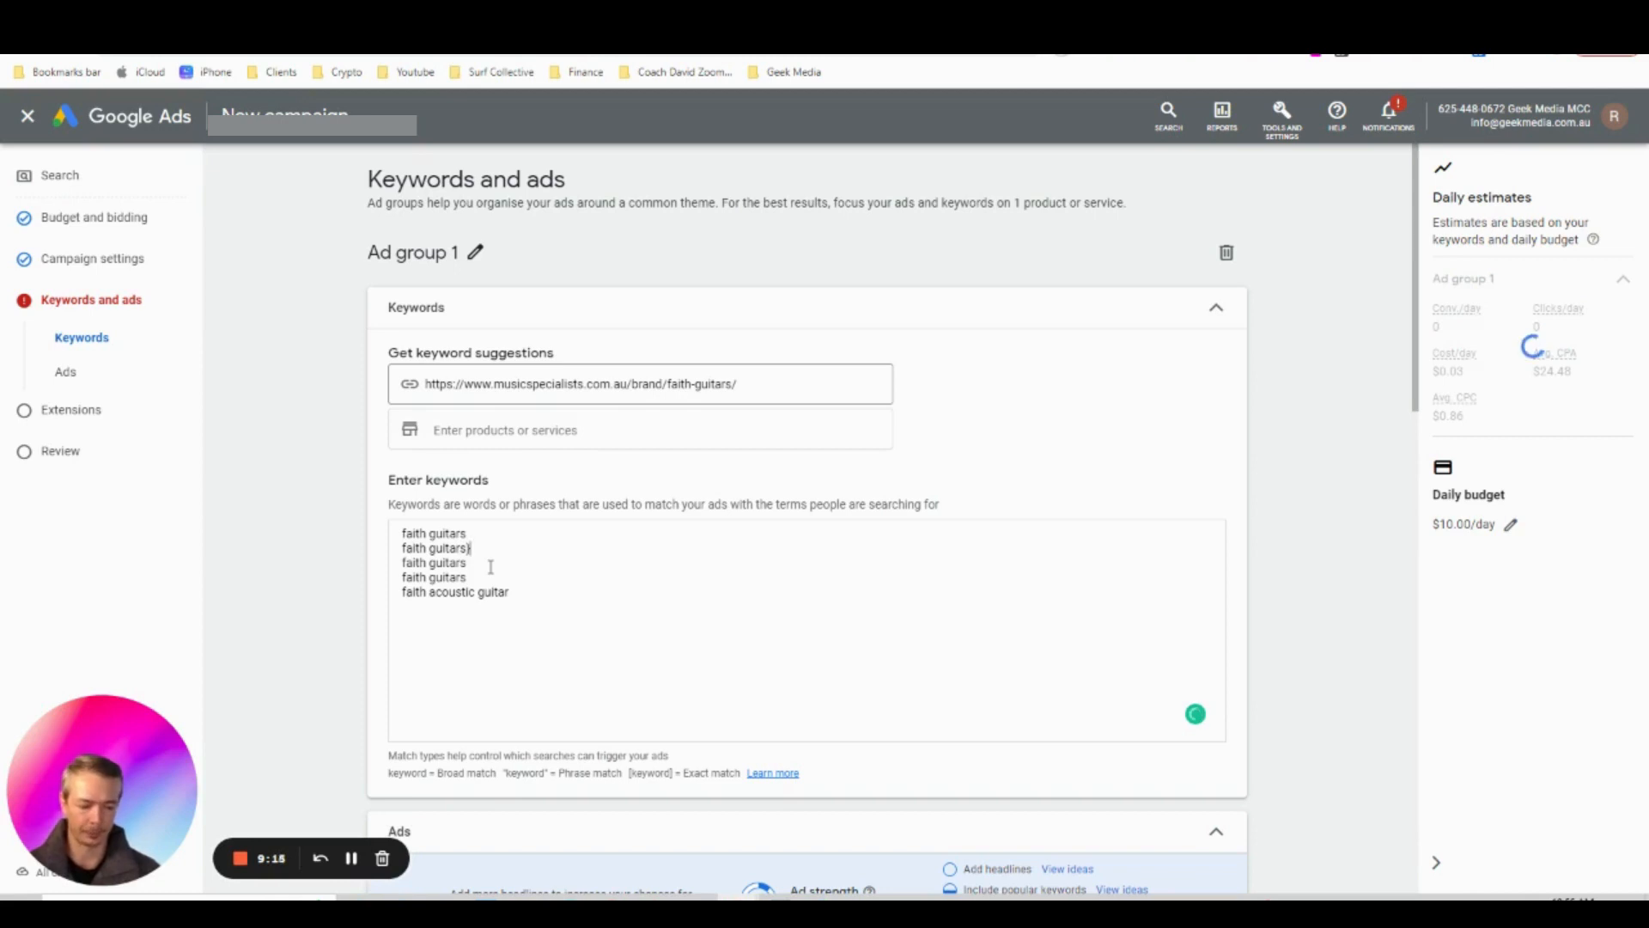
pyautogui.press('BackSpace')
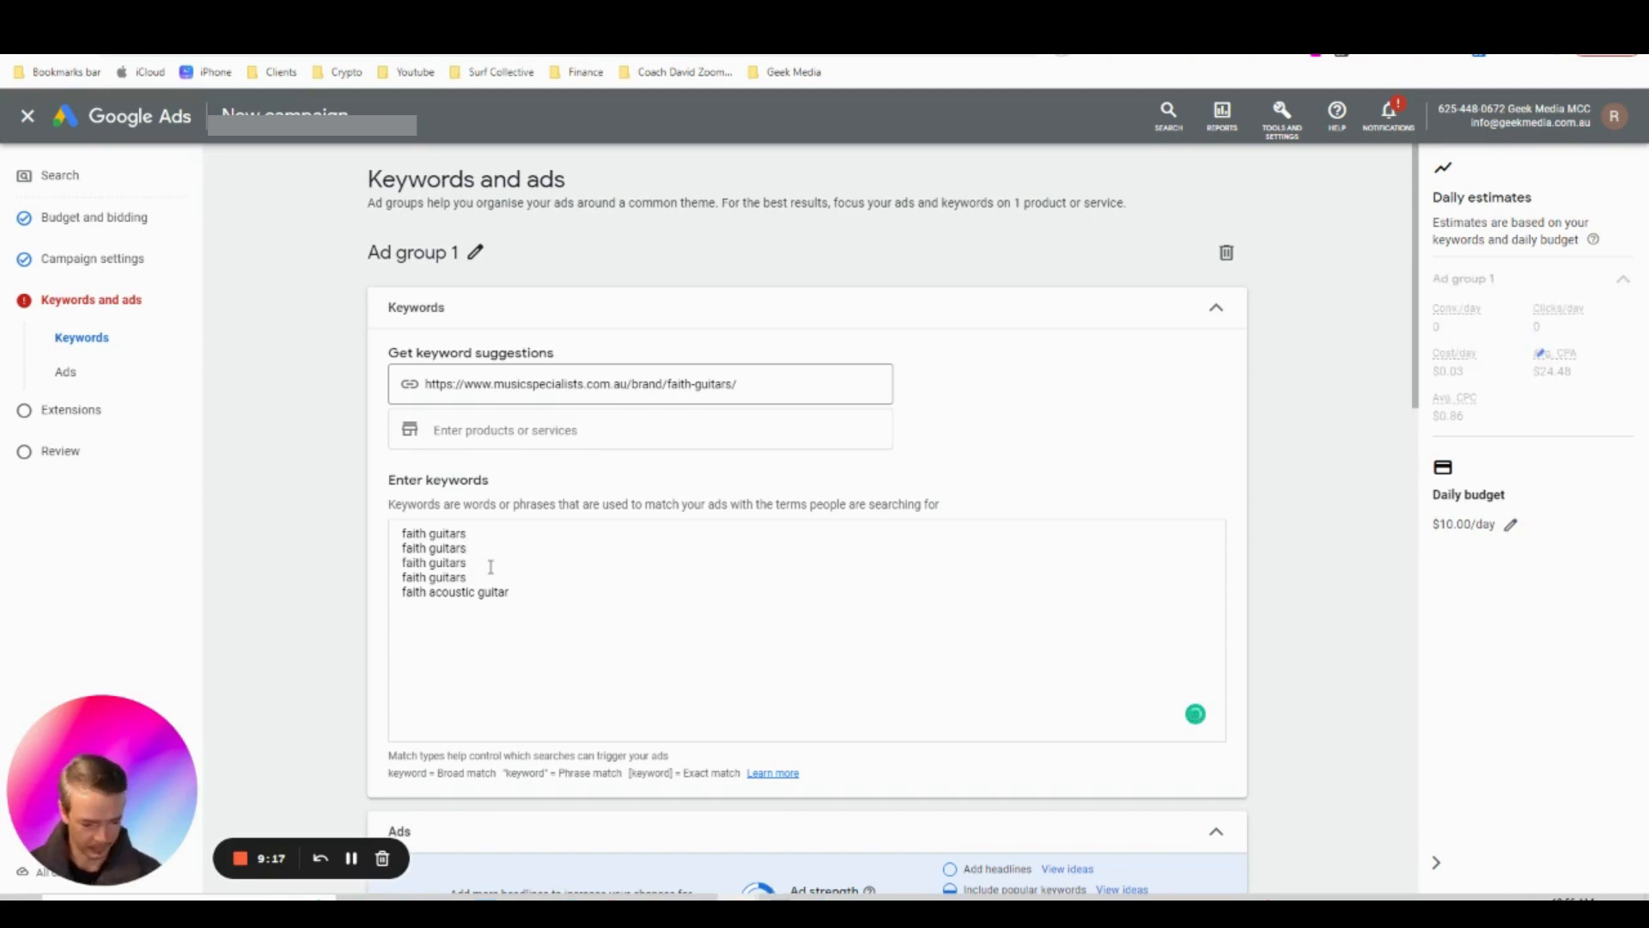
pyautogui.write(']')
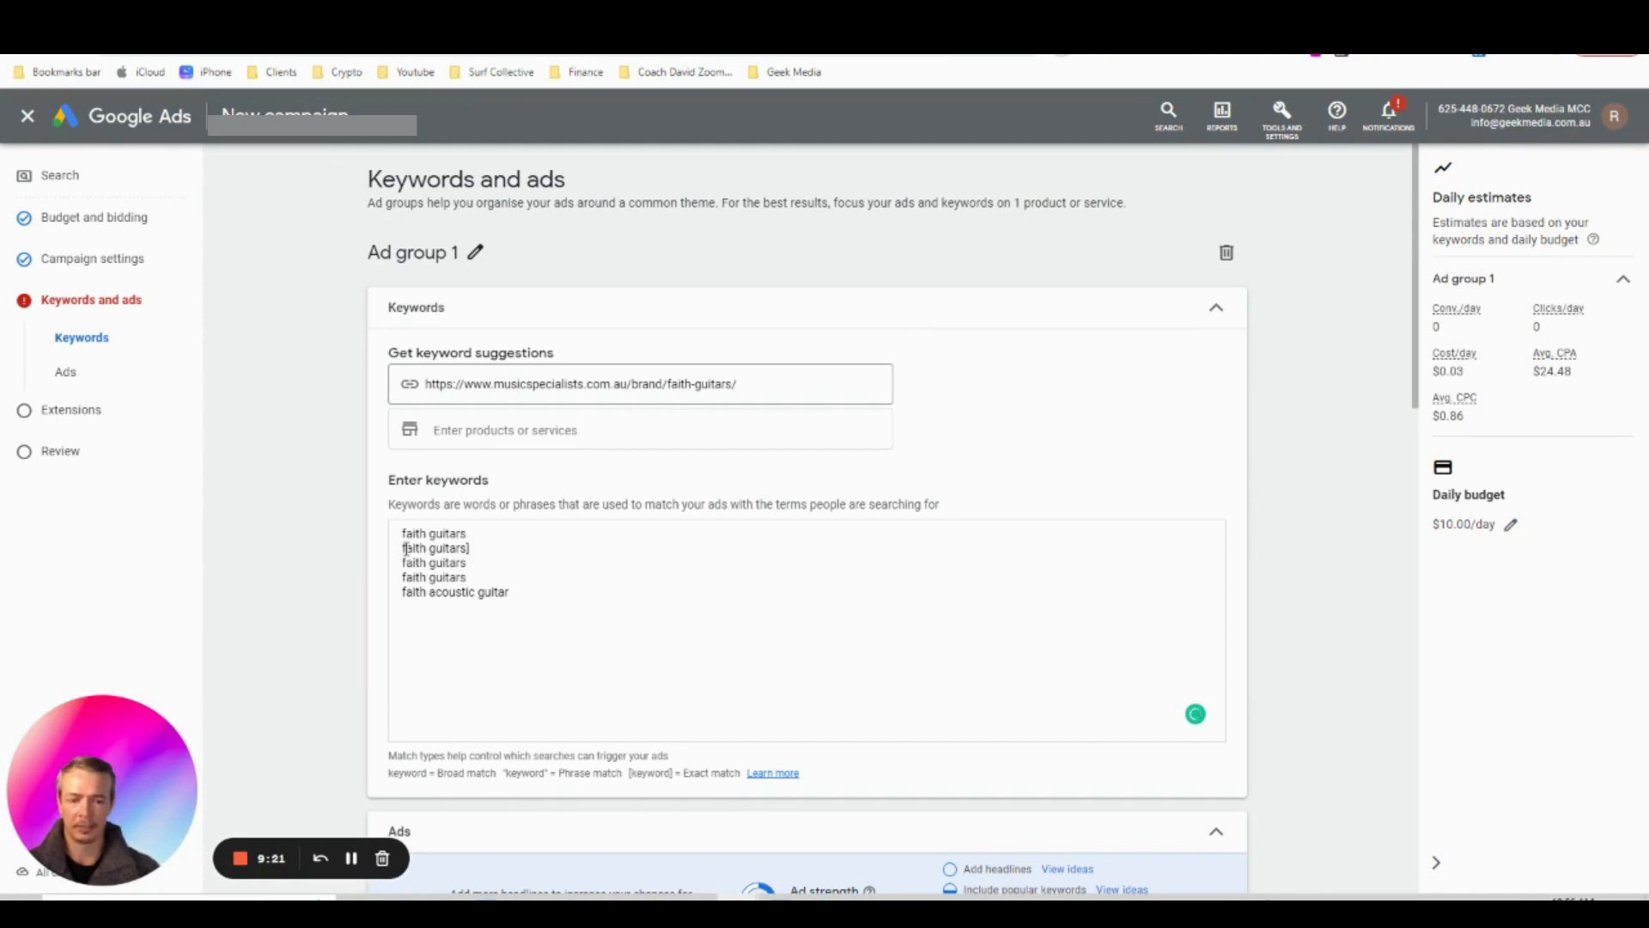
pyautogui.click(403, 548)
pyautogui.write('[')
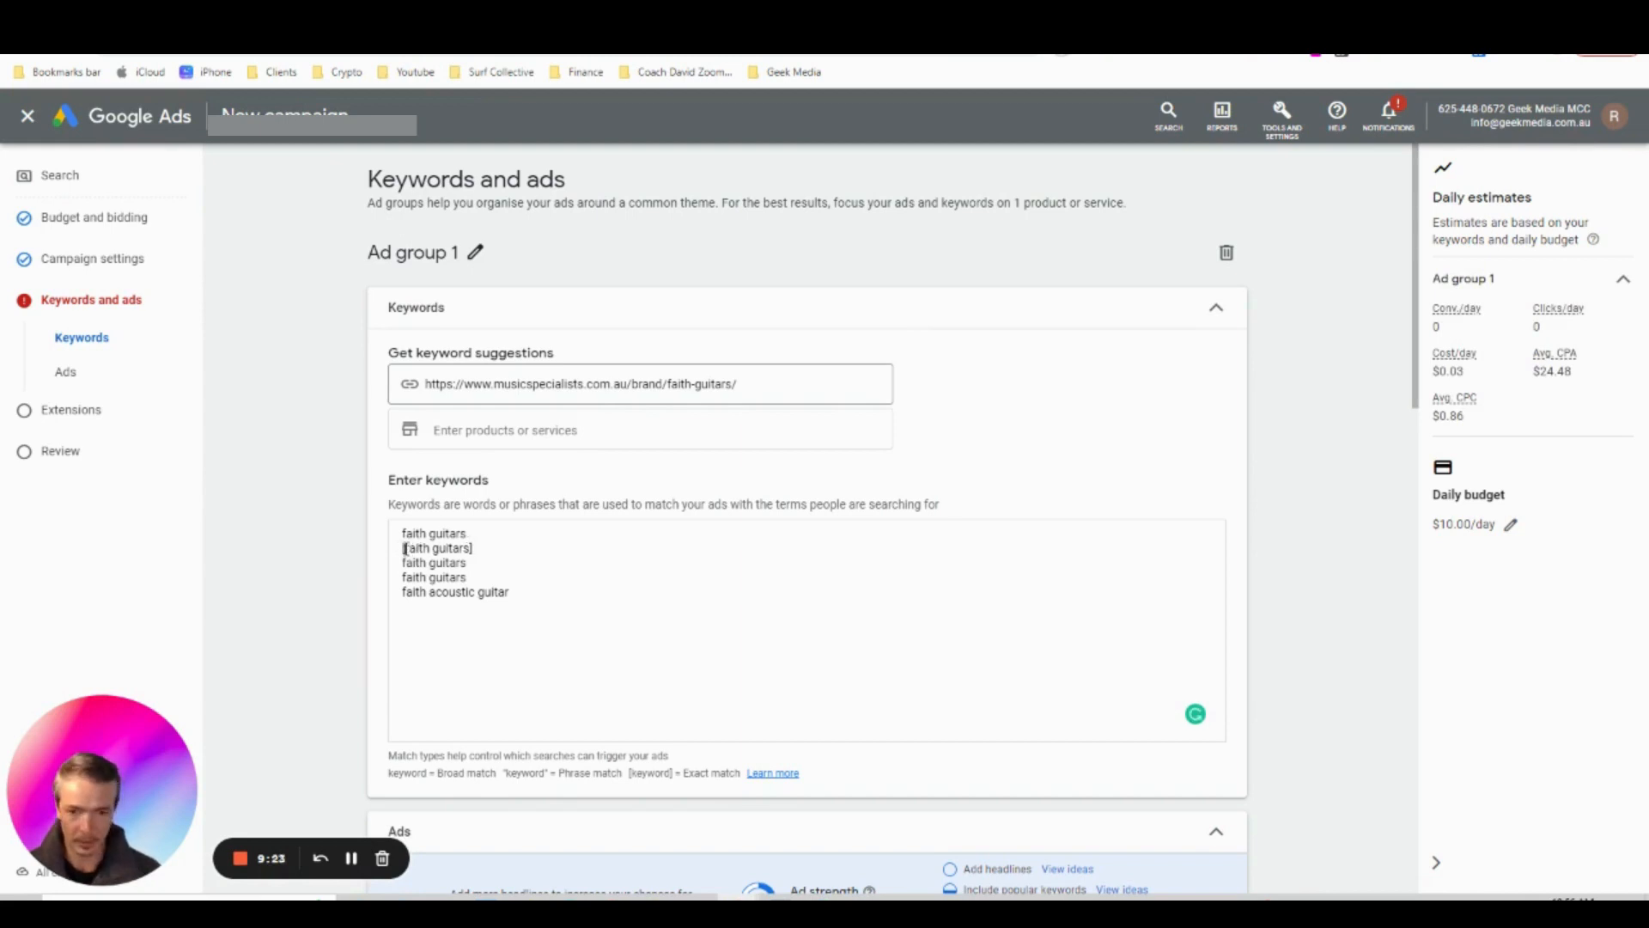
# Turn the third "faith guitars" keyword into a phrase match by enclosing it in double quotation marks
pyautogui.click(468, 563)
pyautogui.write('"')
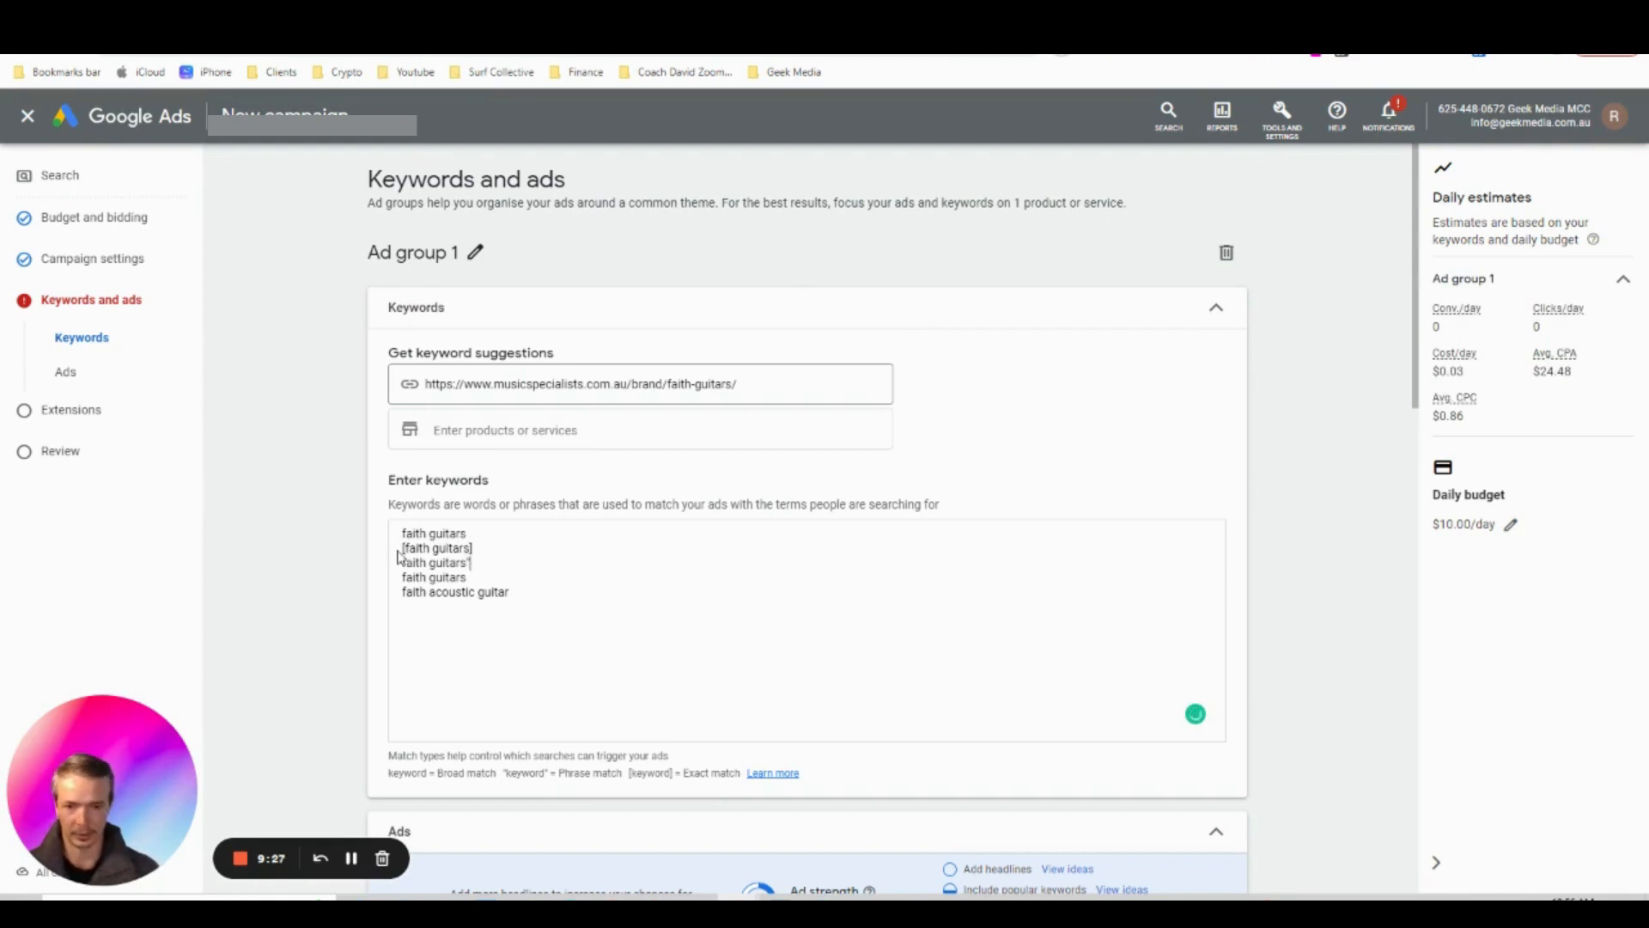
pyautogui.click(404, 562)
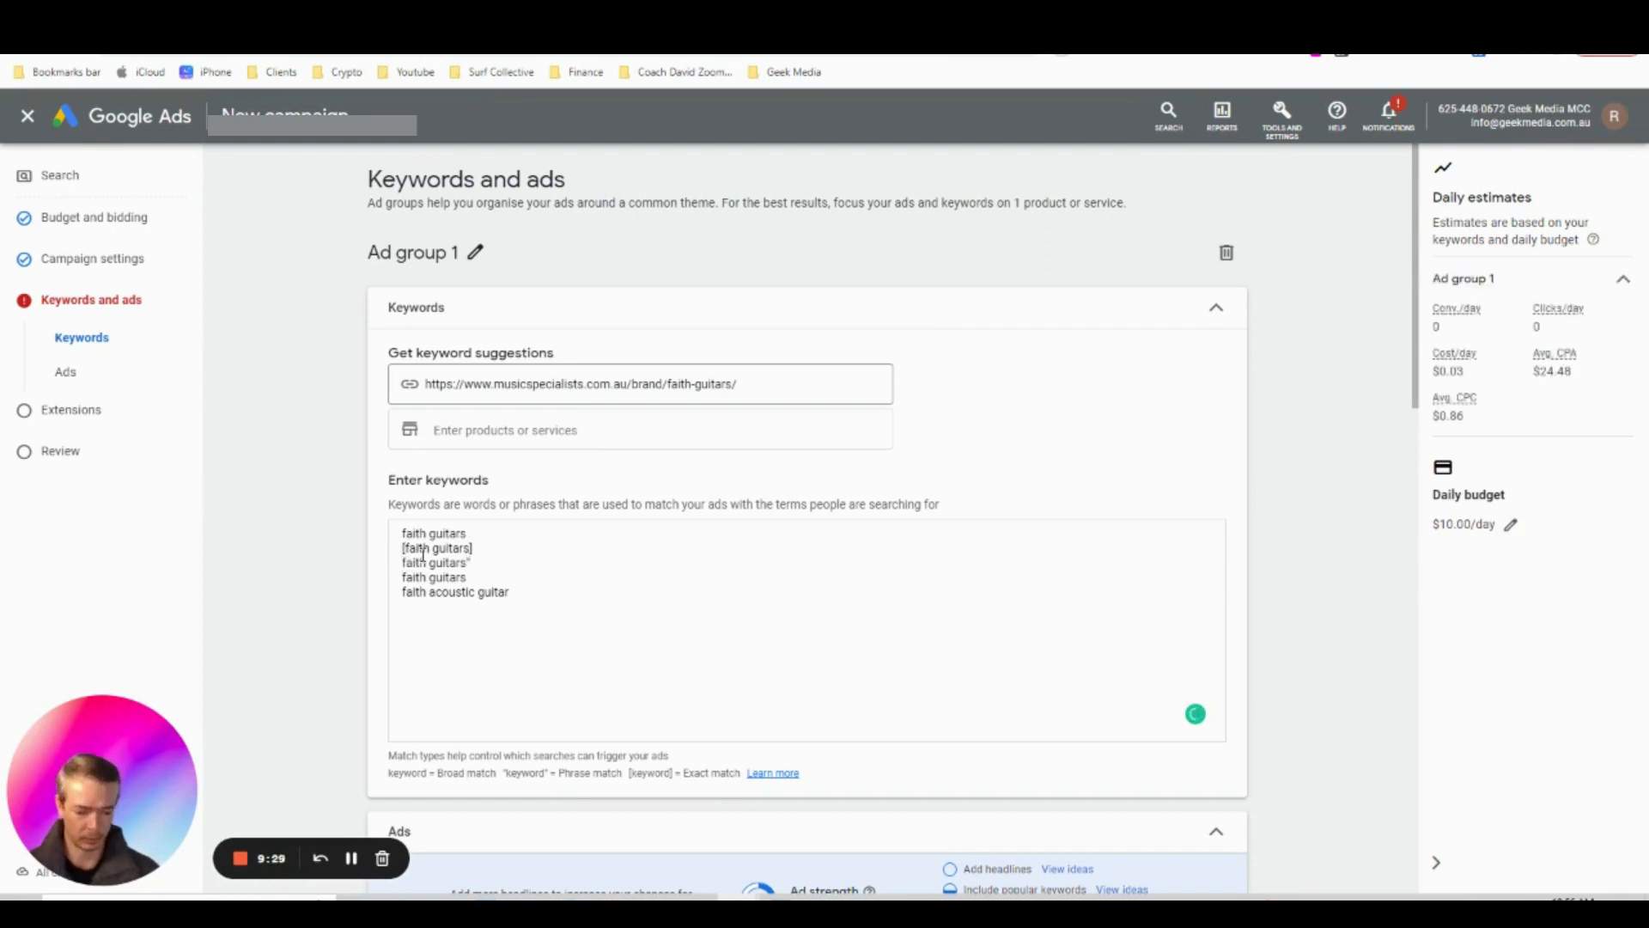
pyautogui.write('"')
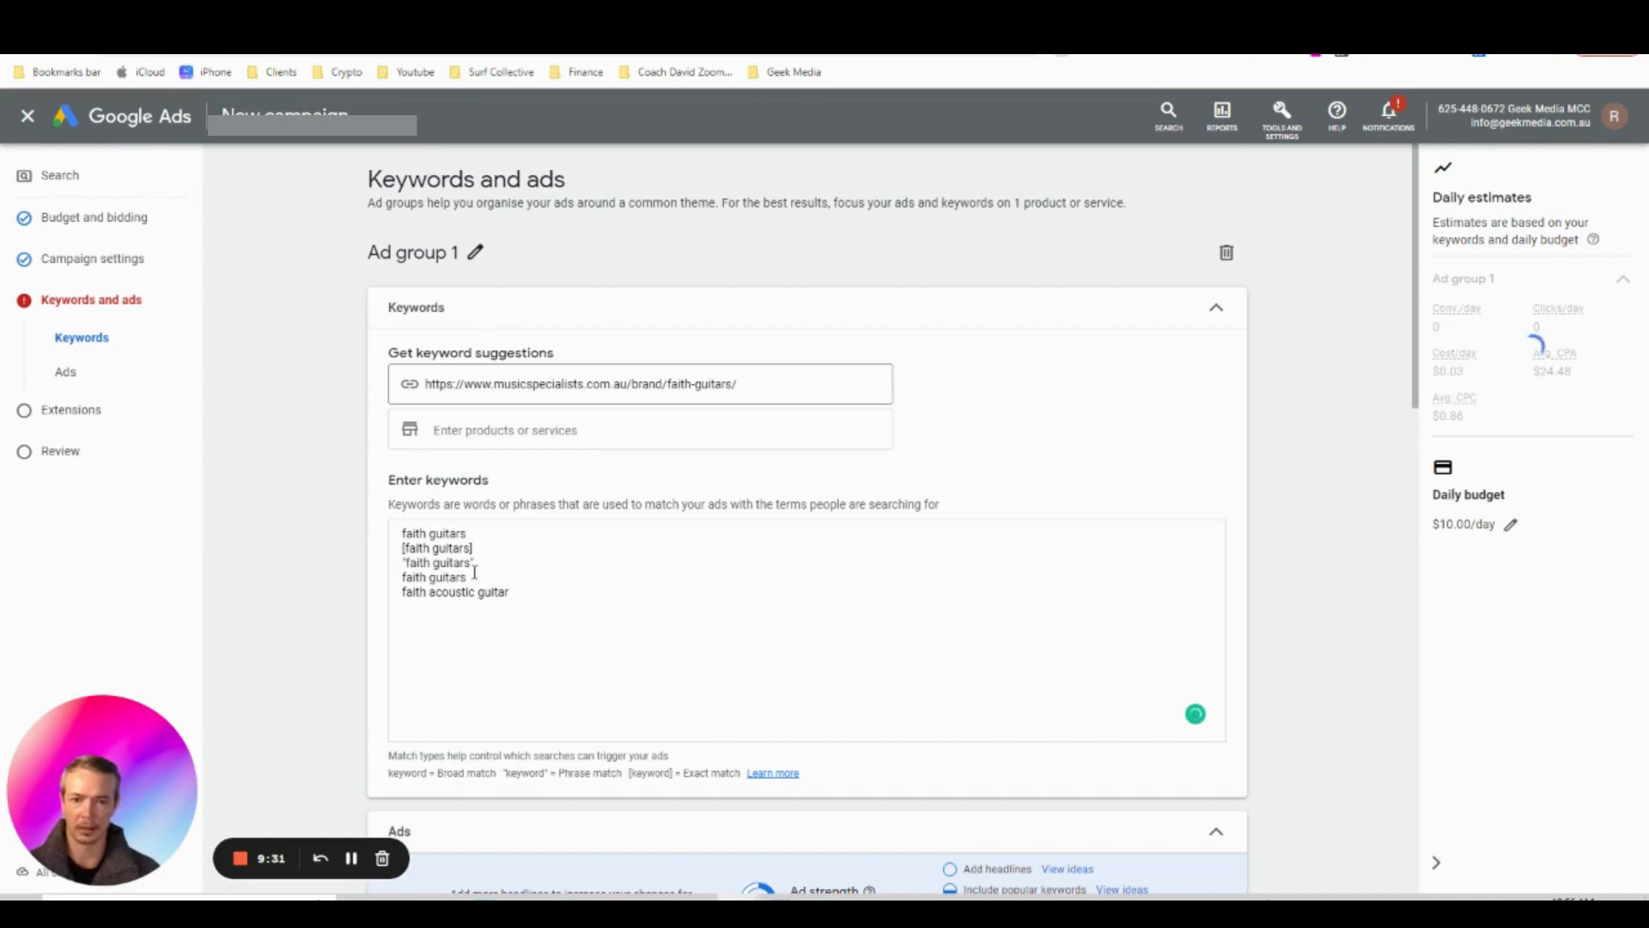
# Delete the fourth "faith guitars" keyword and its blank line above "faith acoustic guitar"
pyautogui.moveTo(468, 577); pyautogui.dragTo(386, 578)
pyautogui.press('BackSpace')
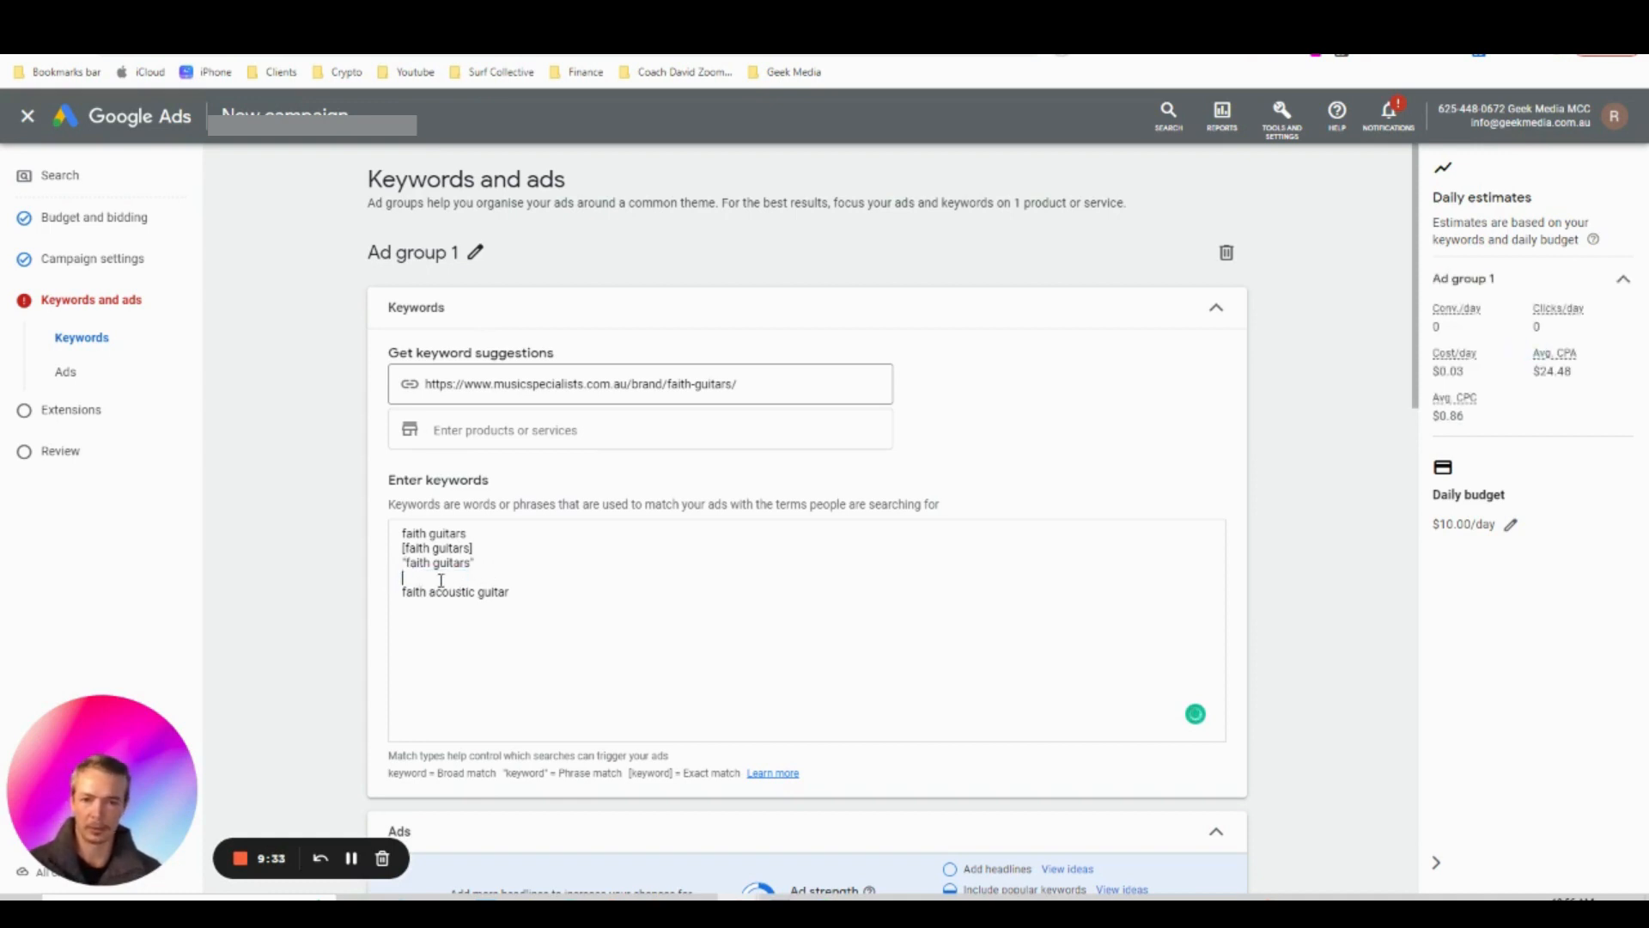
pyautogui.press('BackSpace')
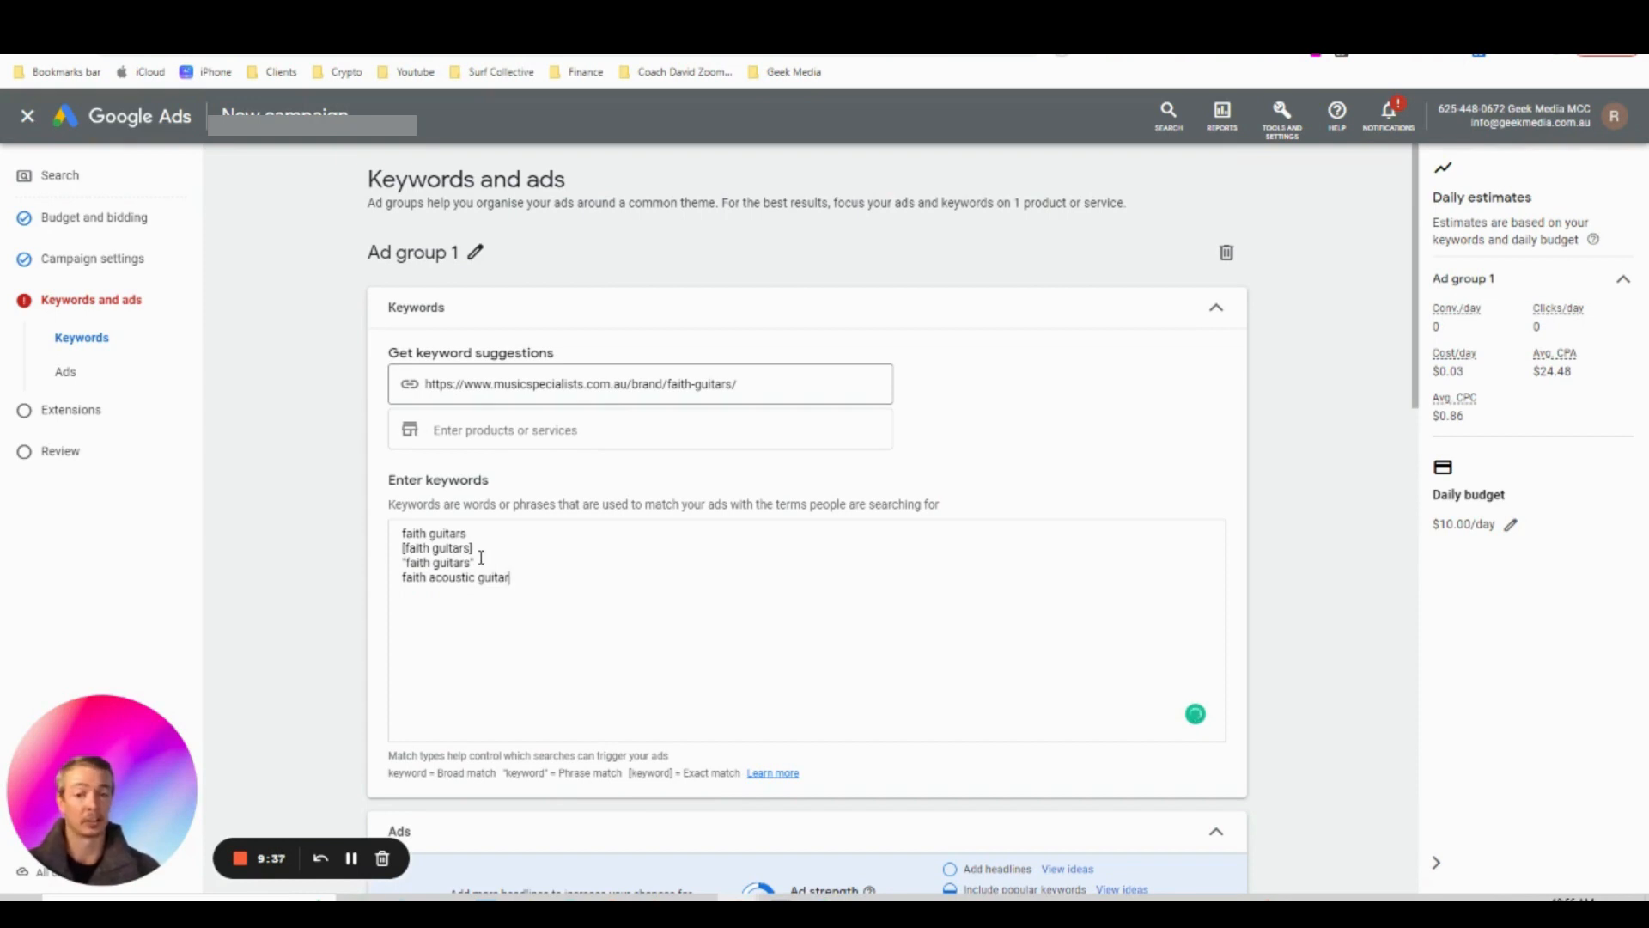
pyautogui.moveTo(474, 550); pyautogui.dragTo(380, 551)
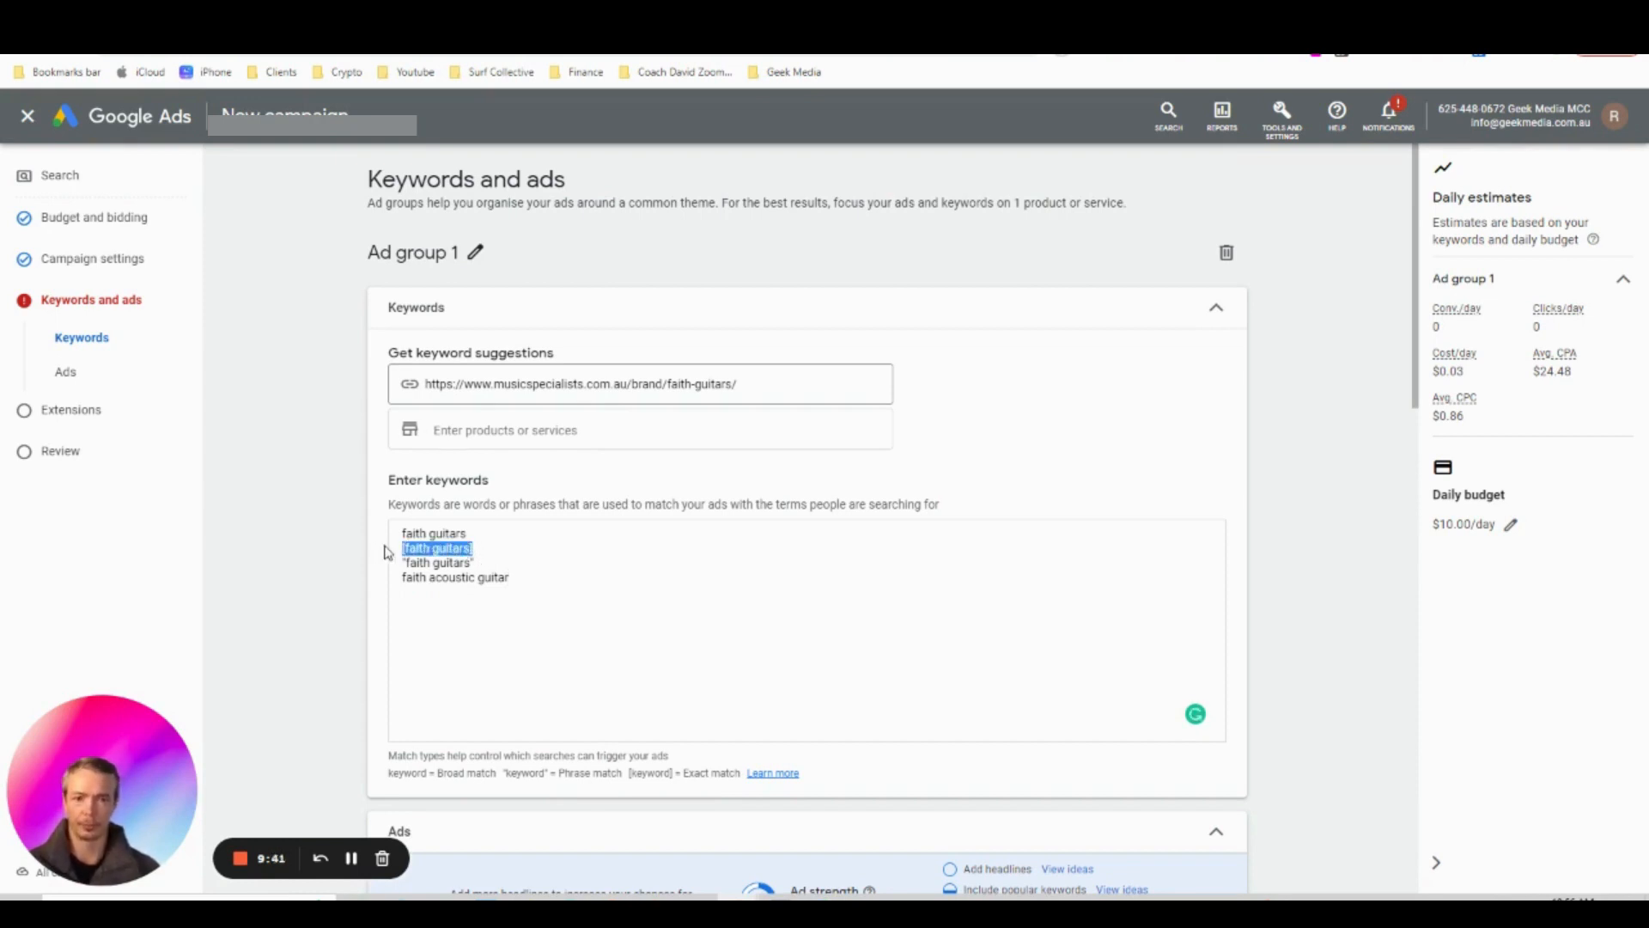
pyautogui.moveTo(475, 534); pyautogui.dragTo(391, 536)
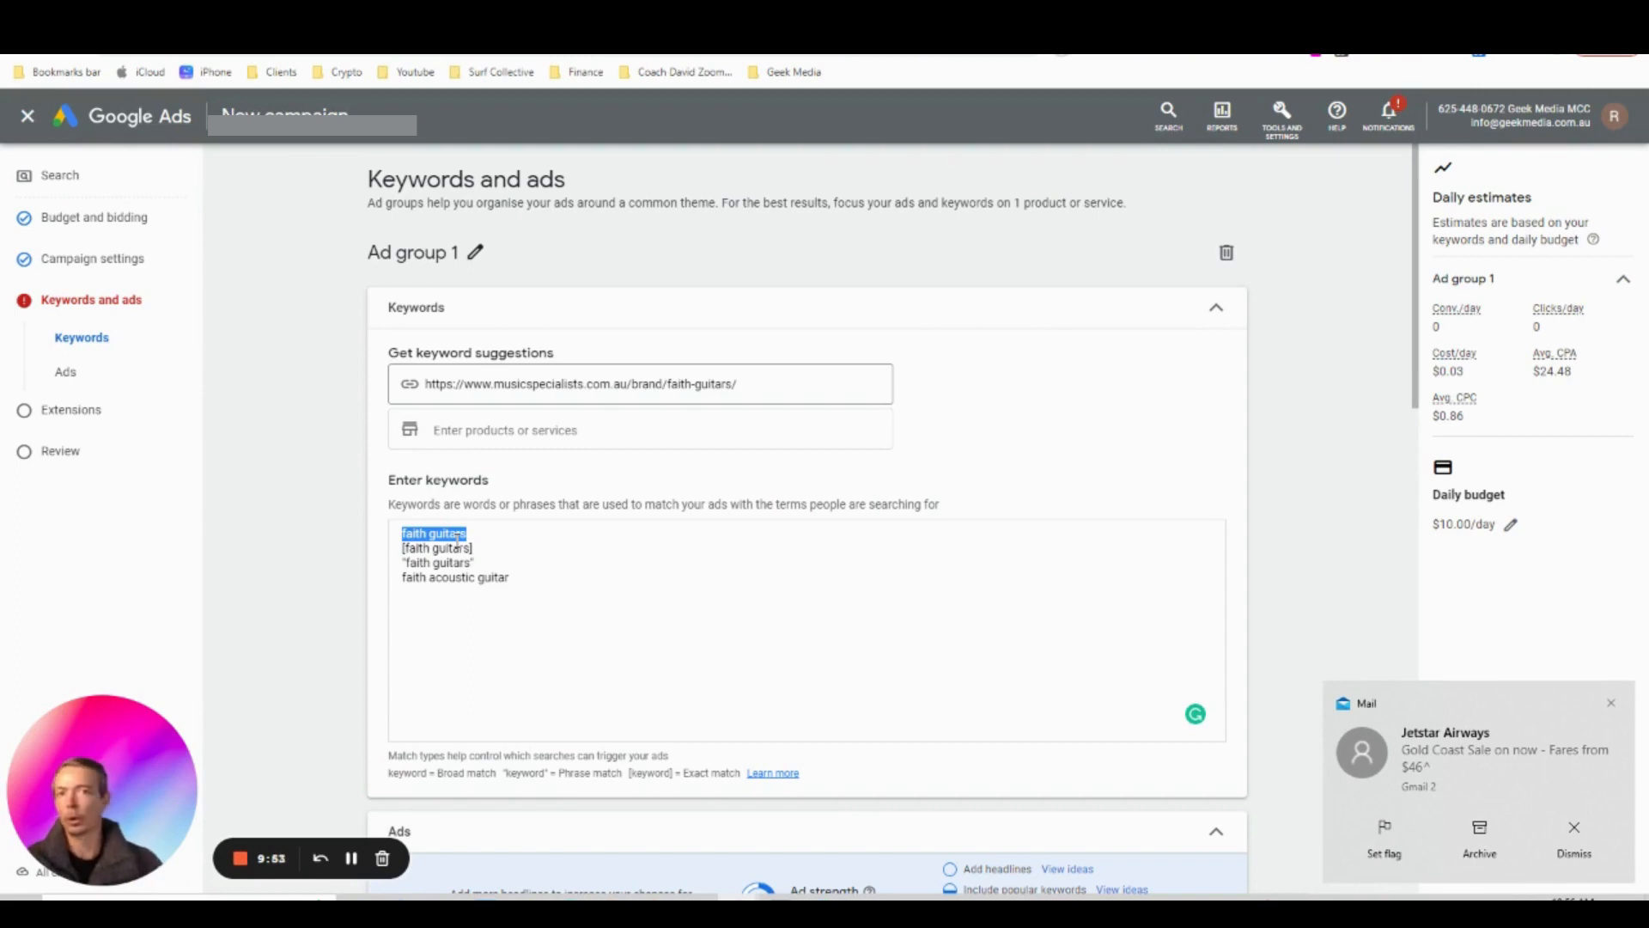
# Turn "faith acoustic guitar" into an exact match keyword by enclosing it in square brackets
pyautogui.click(428, 584)
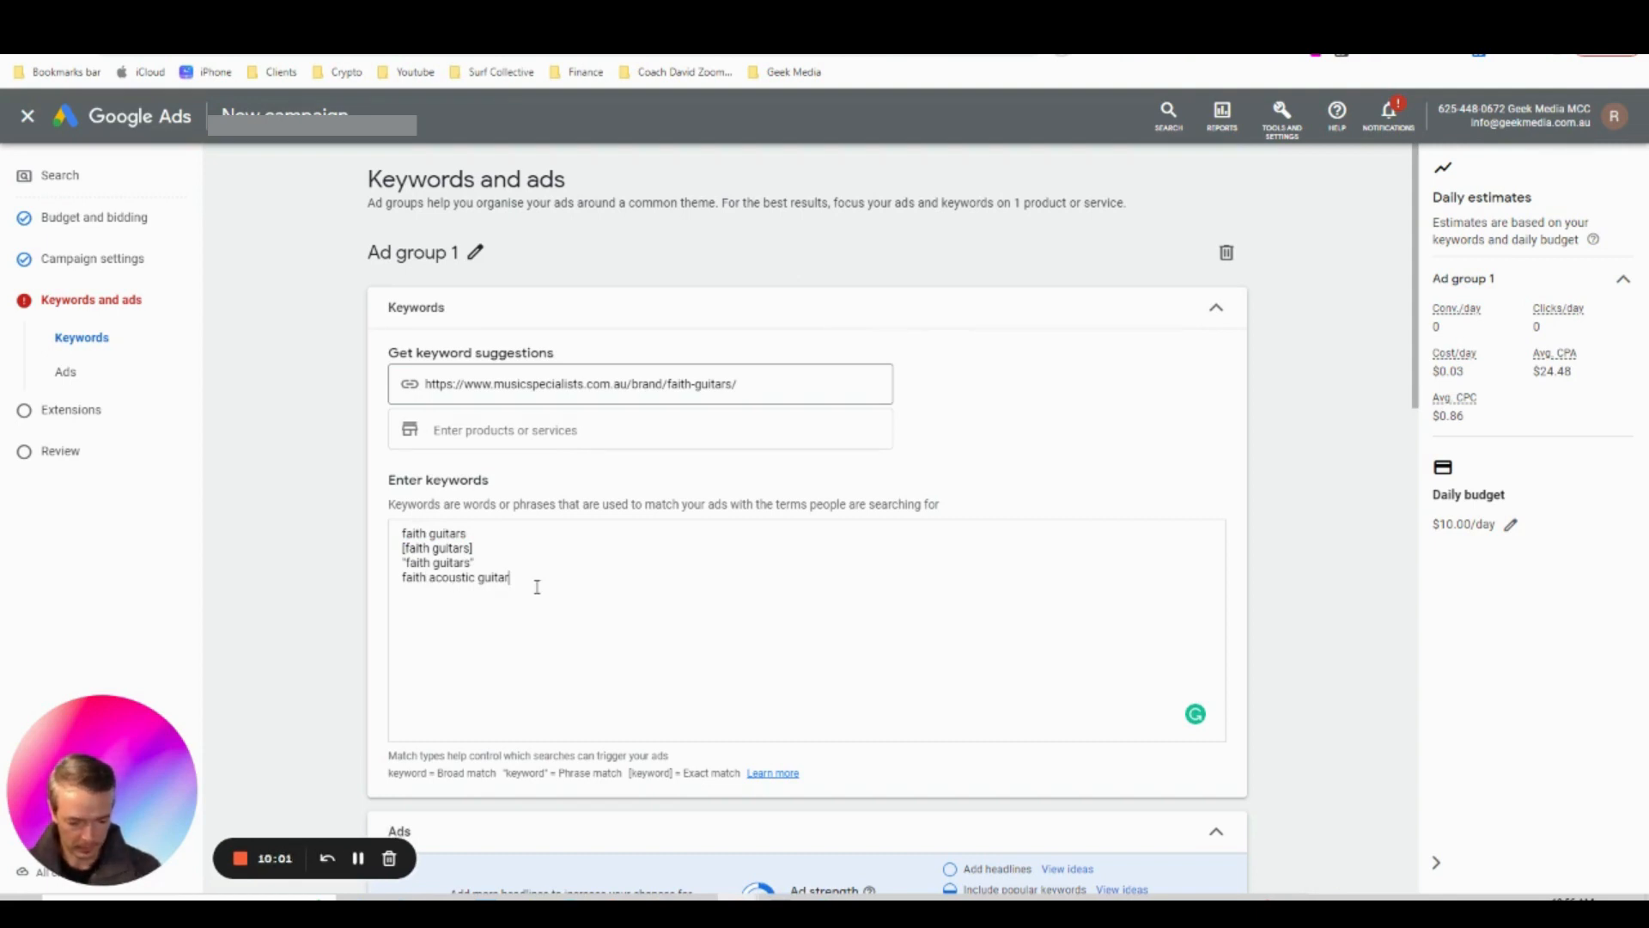
pyautogui.click(403, 581)
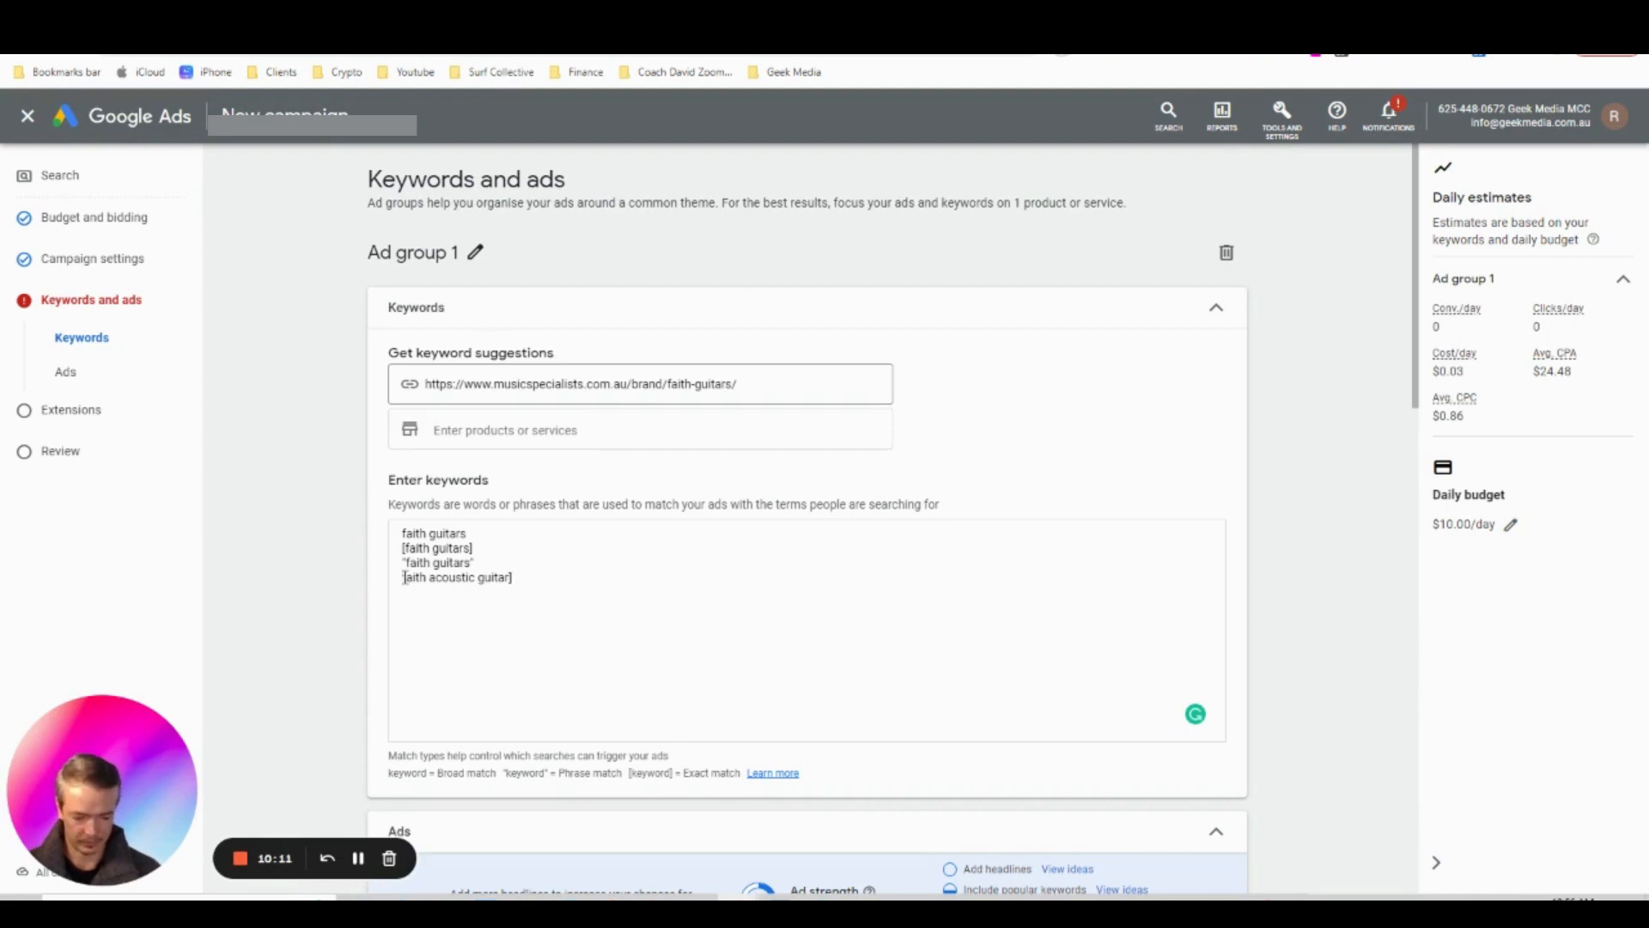
pyautogui.write('f')
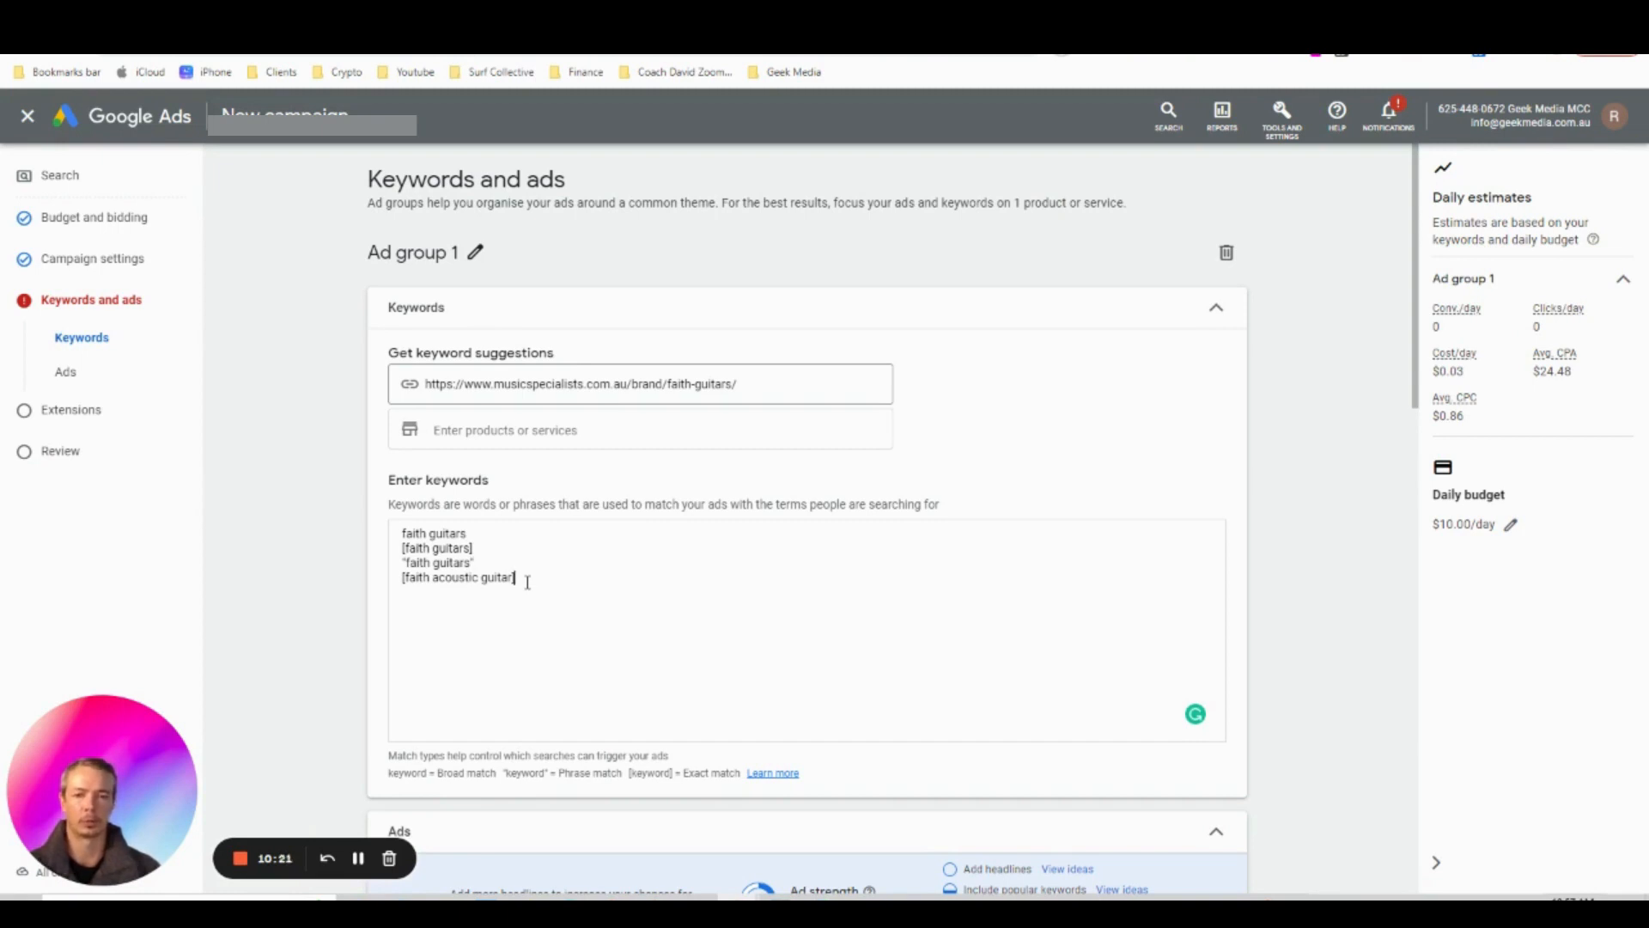
pyautogui.moveTo(528, 582); pyautogui.dragTo(398, 589)
pyautogui.click(468, 581)
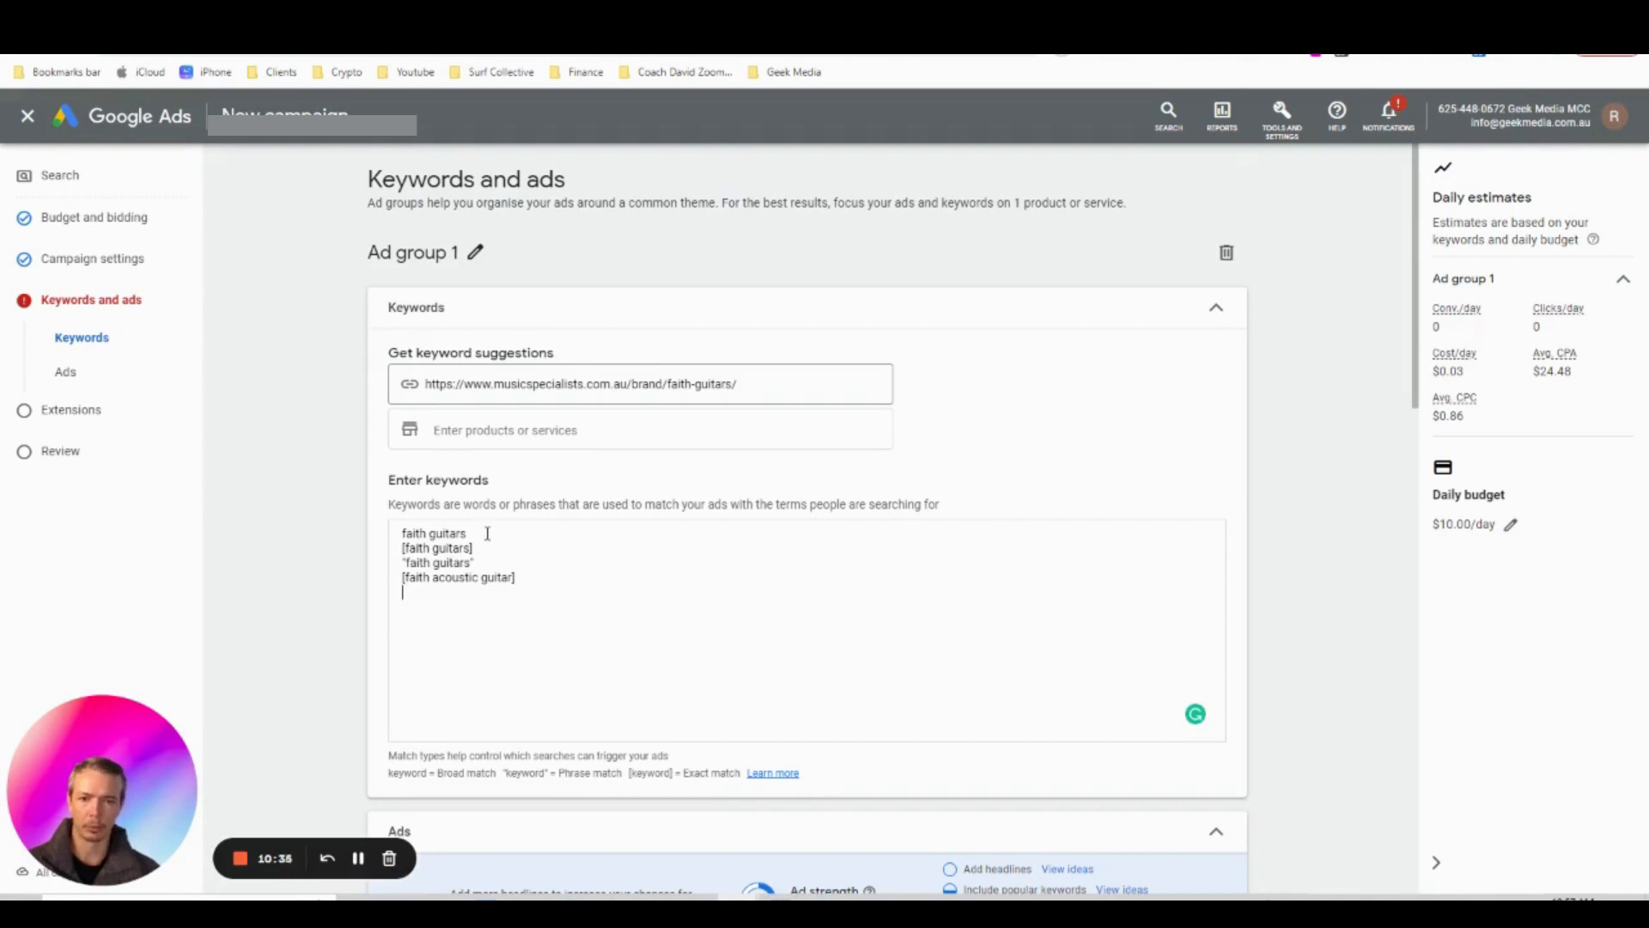
pyautogui.moveTo(487, 533); pyautogui.dragTo(383, 534)
pyautogui.tripleClick(420, 566)
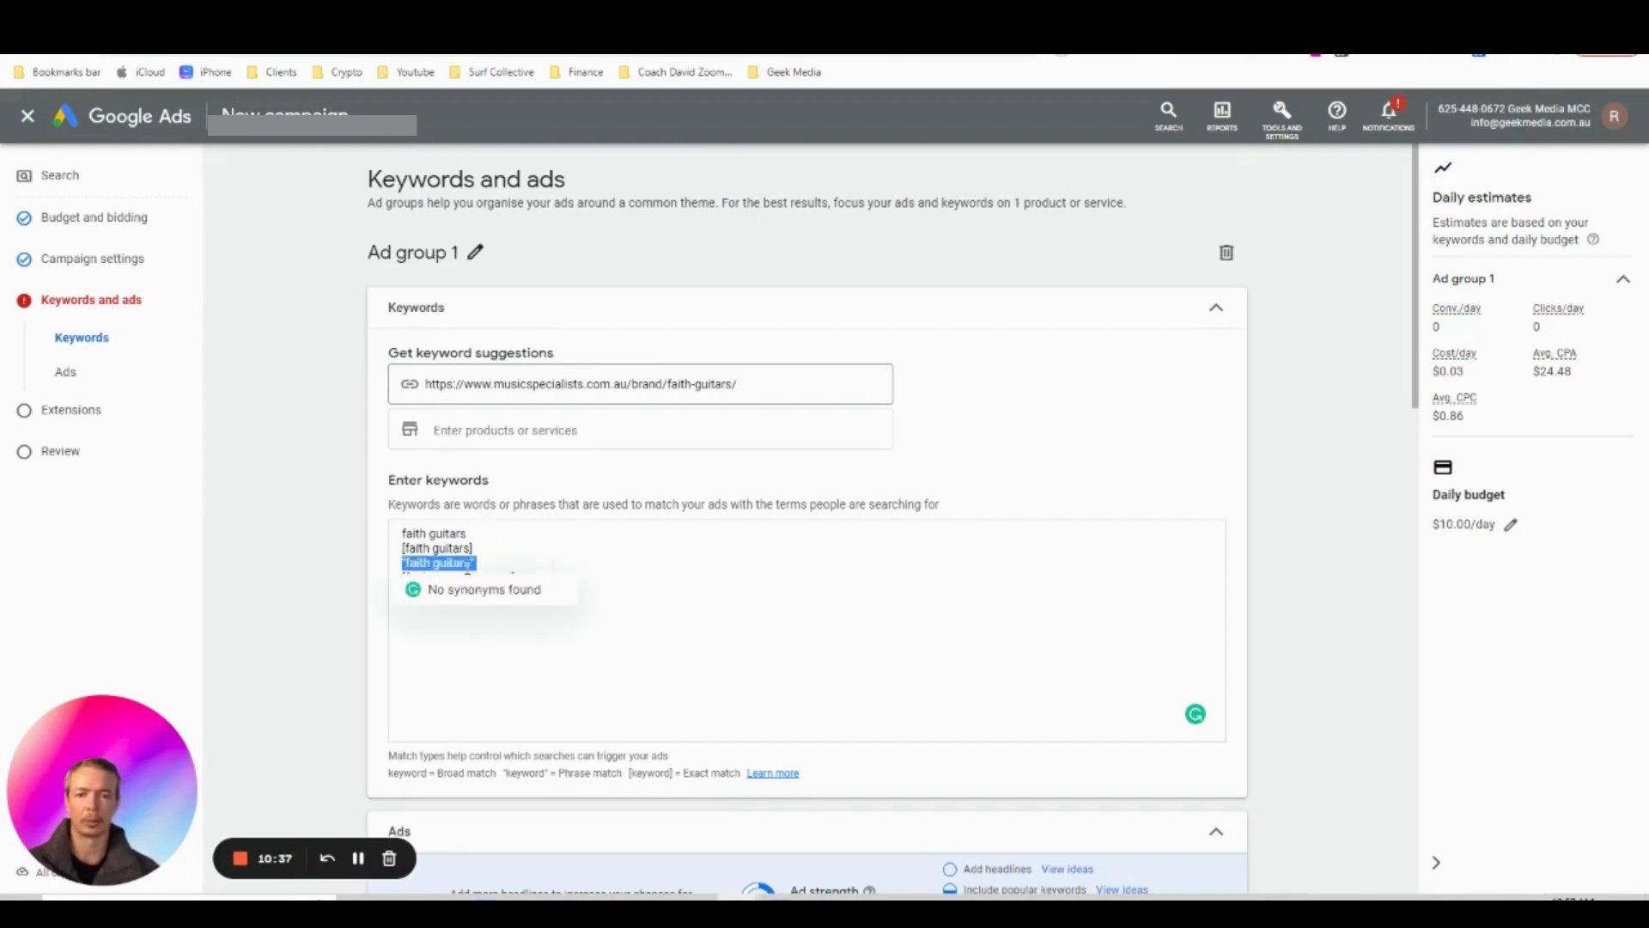
pyautogui.click(567, 560)
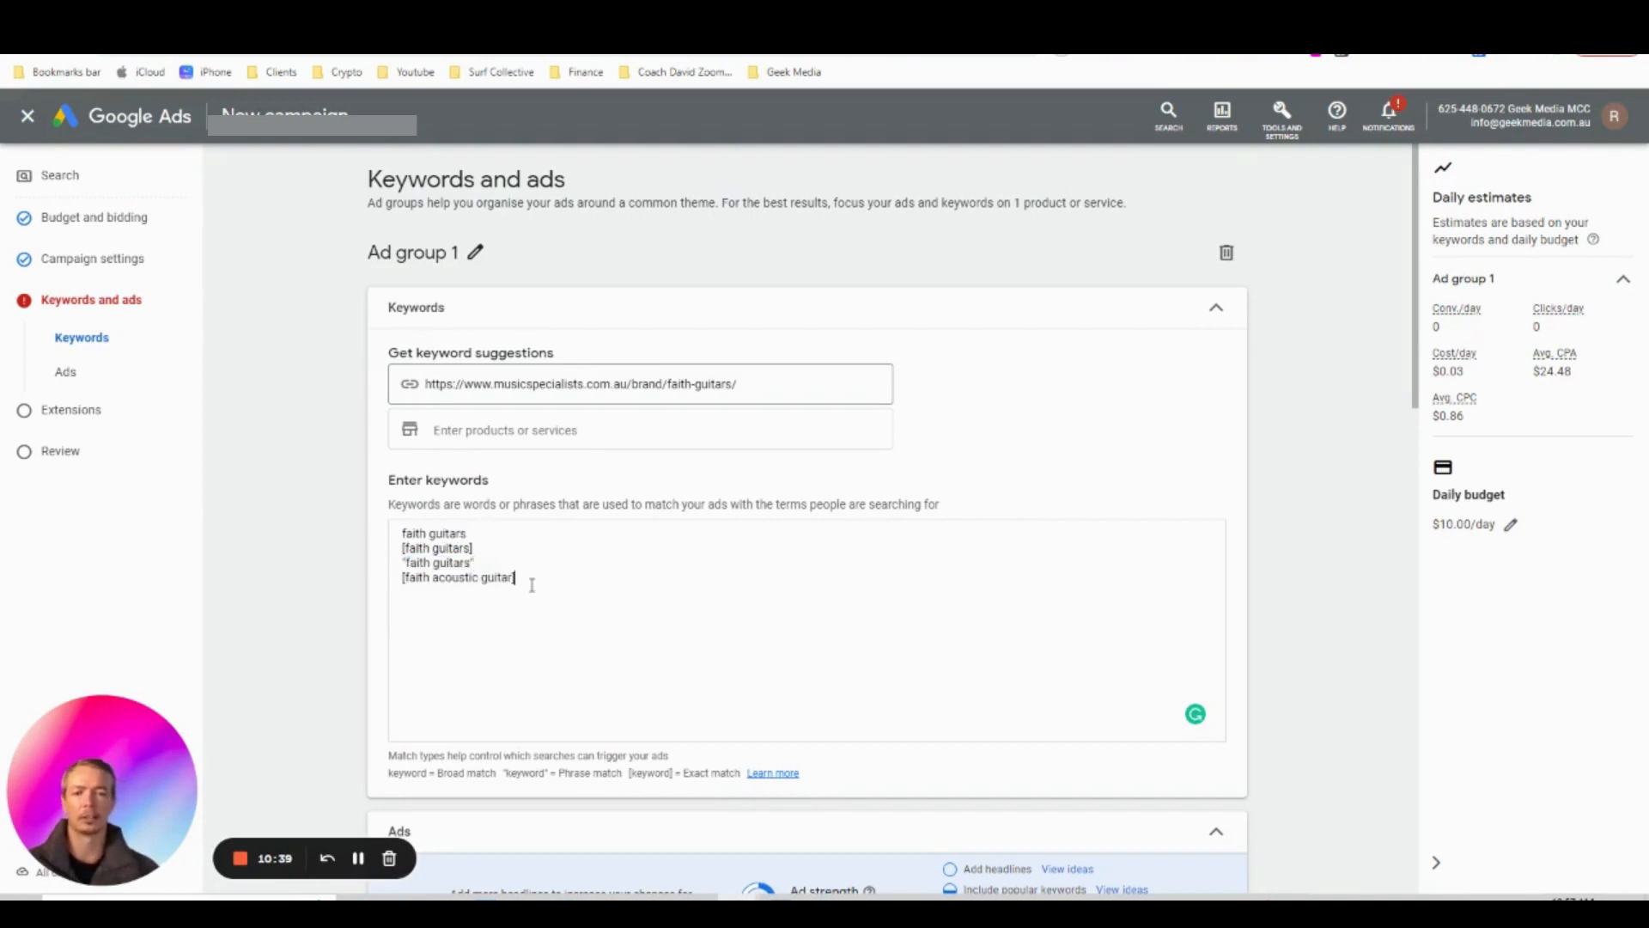
# Look through the Faith Guitars product listing on the Music Specialists website and return to the campaign setup in Google Ads
pyautogui.scroll(-1, 538, 582)
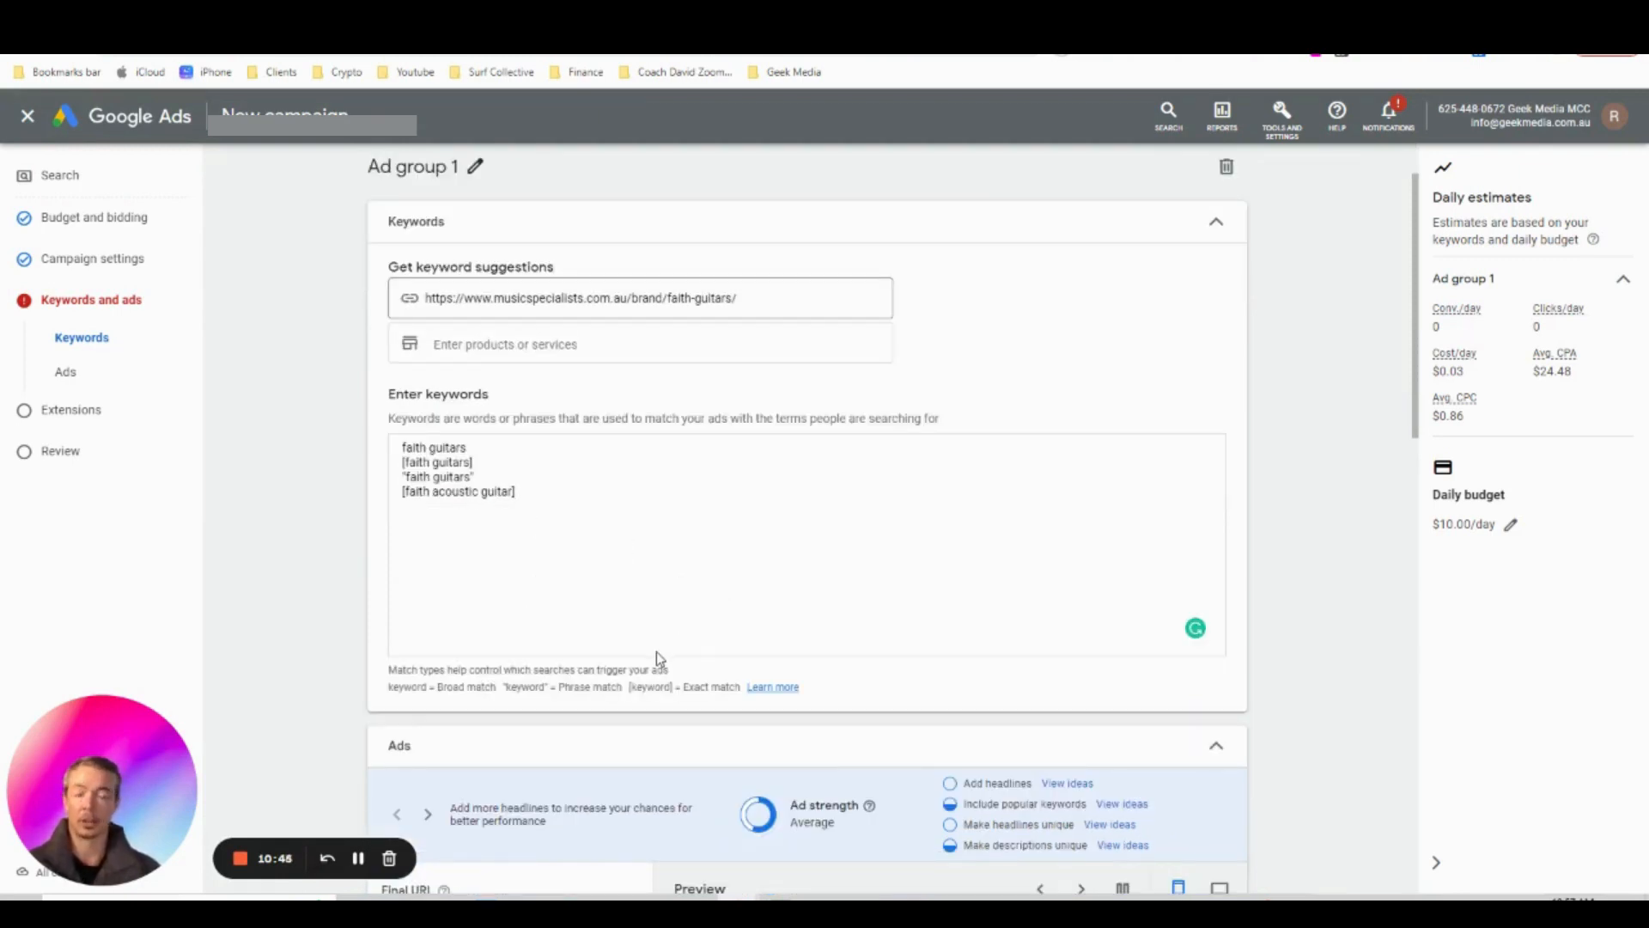
pyautogui.click(343, 17)
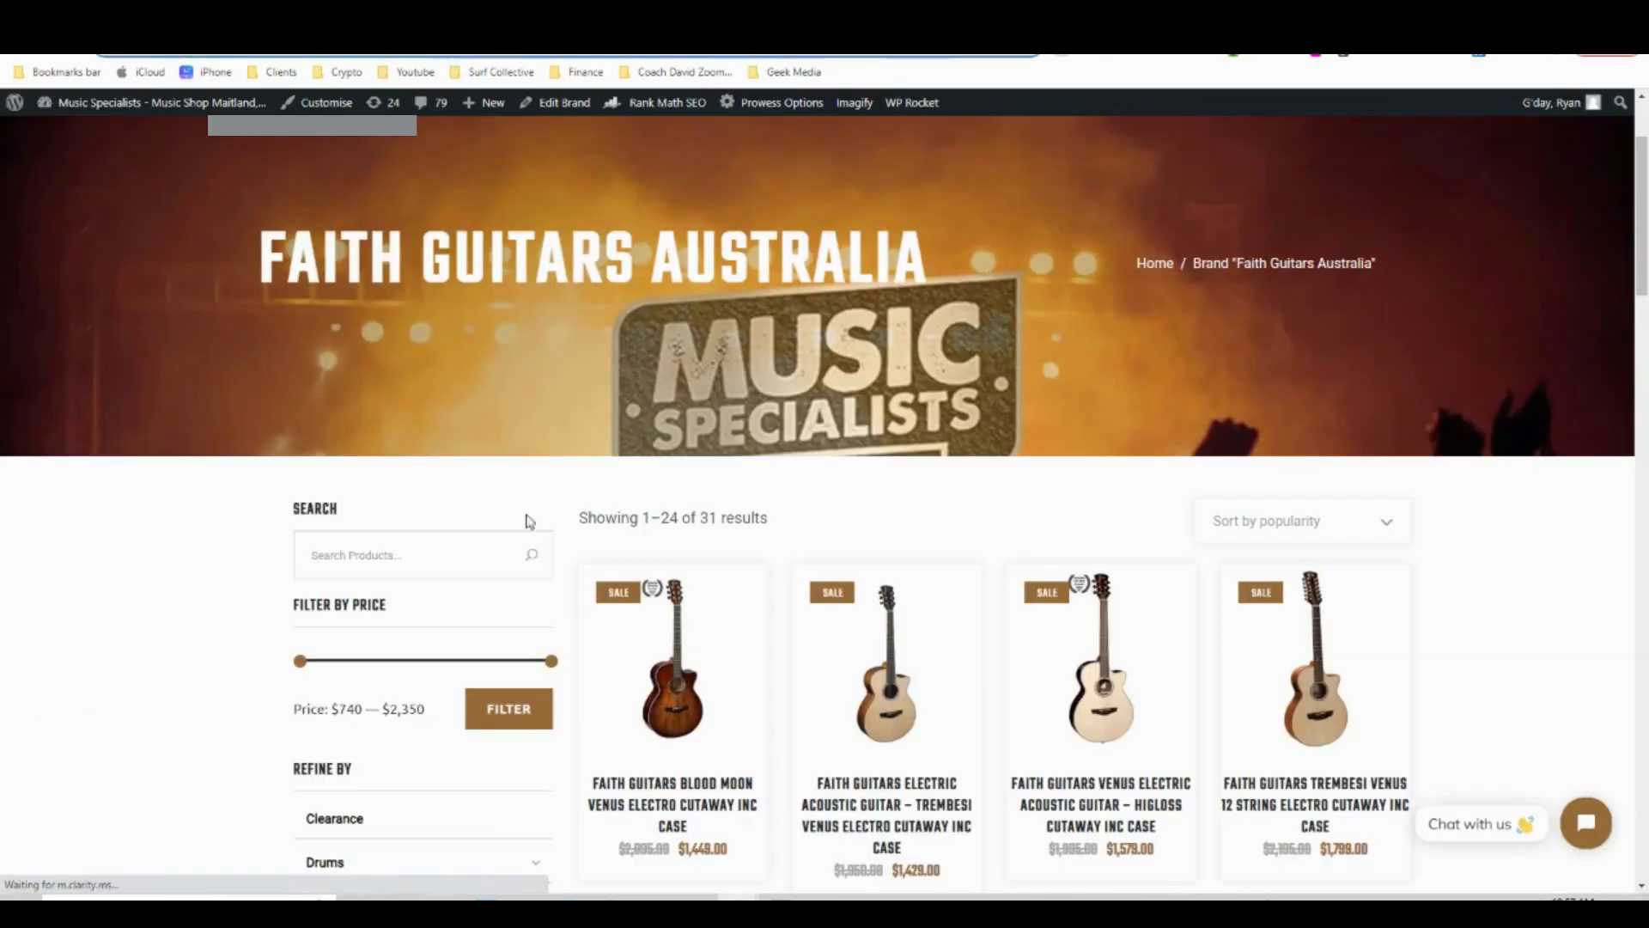
pyautogui.scroll(-3, 964, 741)
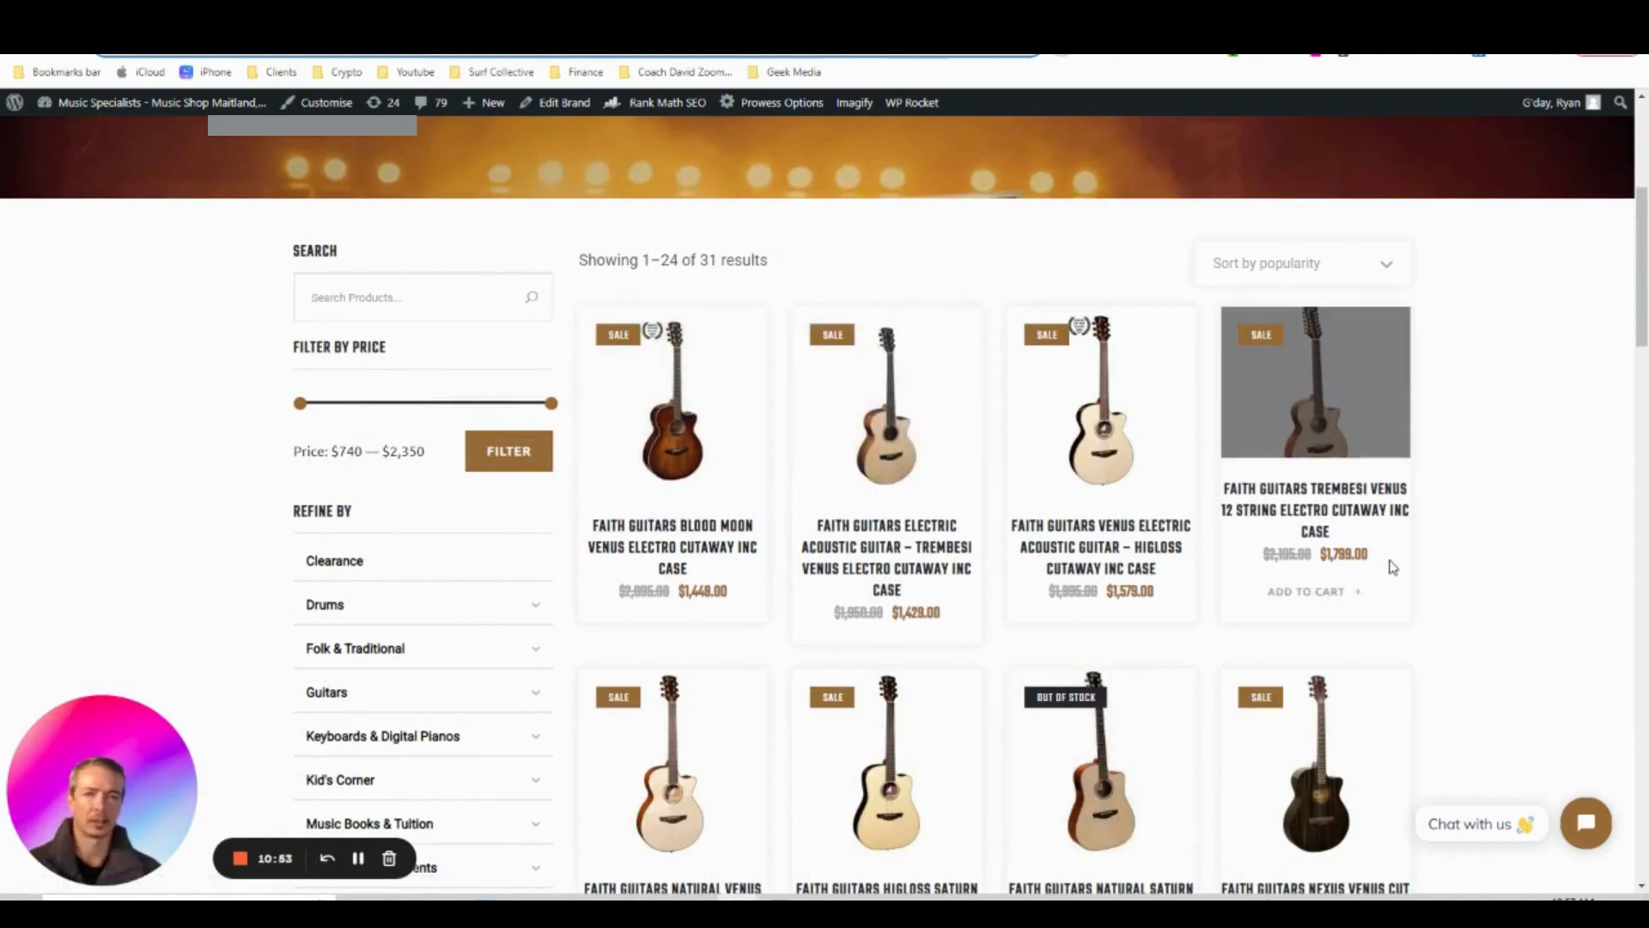
pyautogui.scroll(-3, 1396, 567)
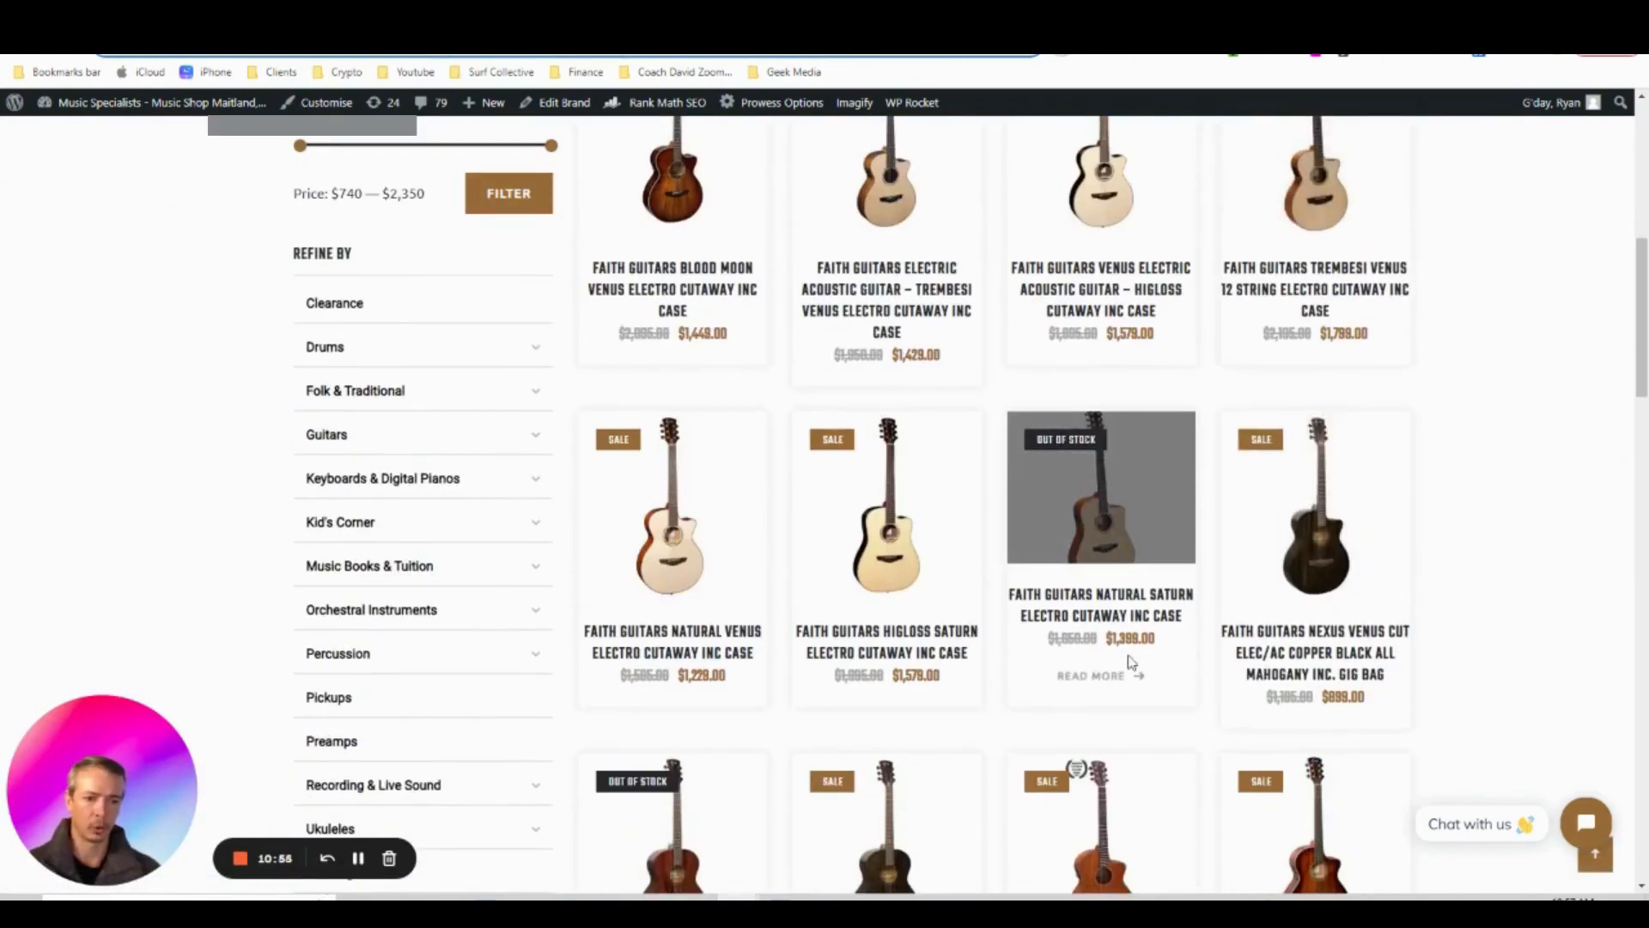
pyautogui.scroll(-5, 988, 625)
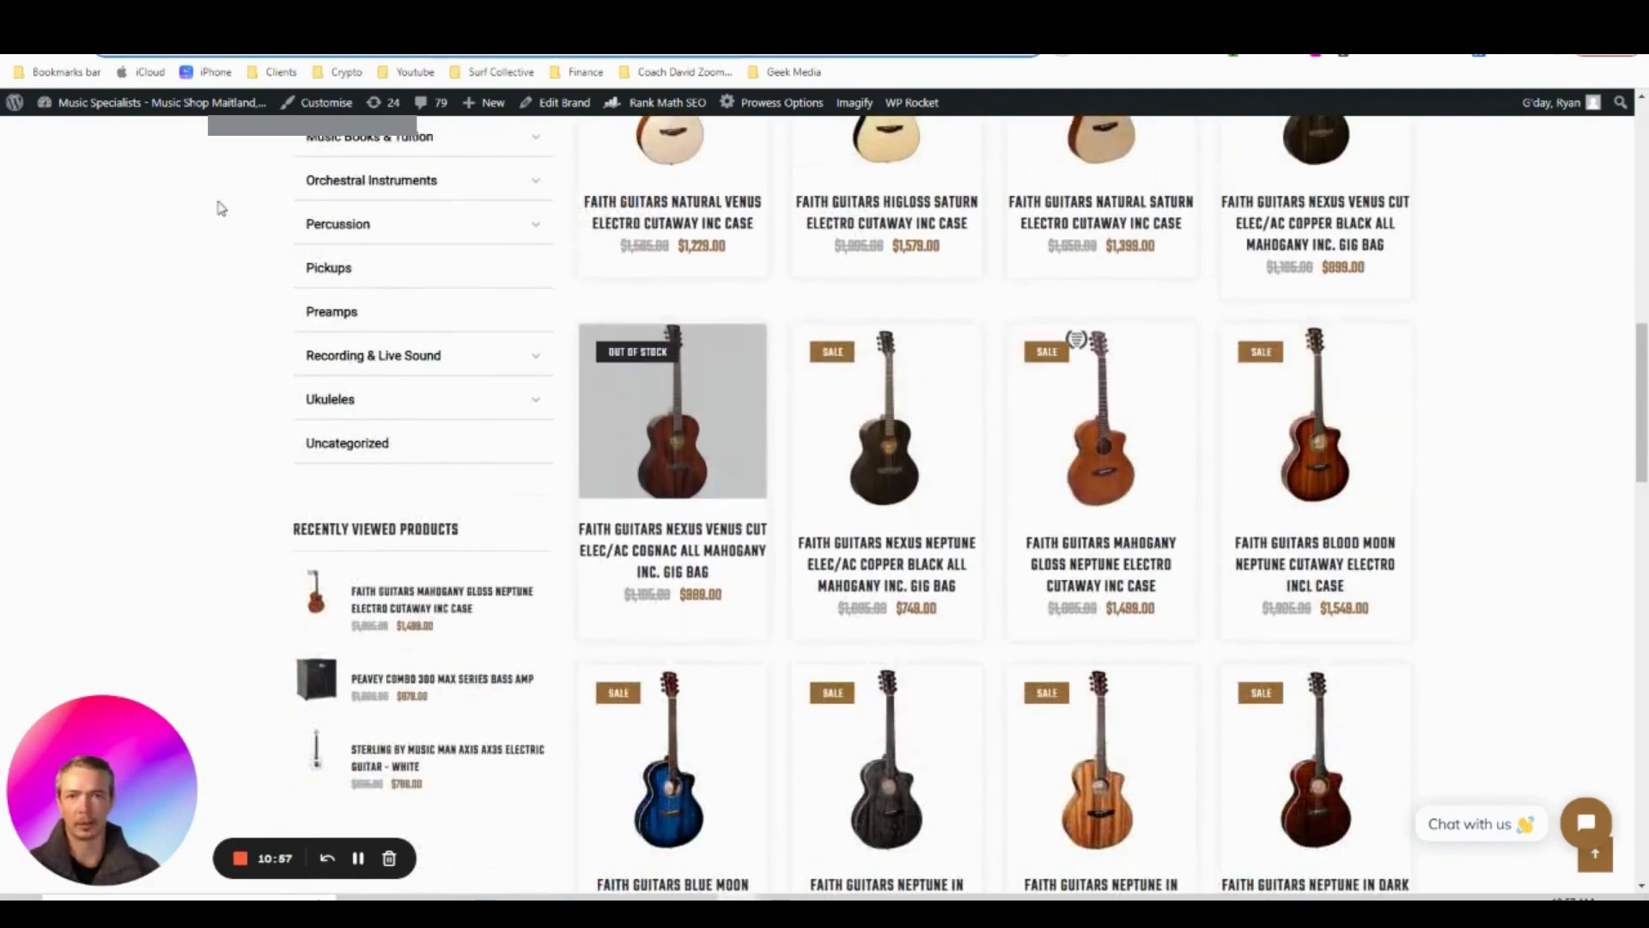
pyautogui.click(283, 17)
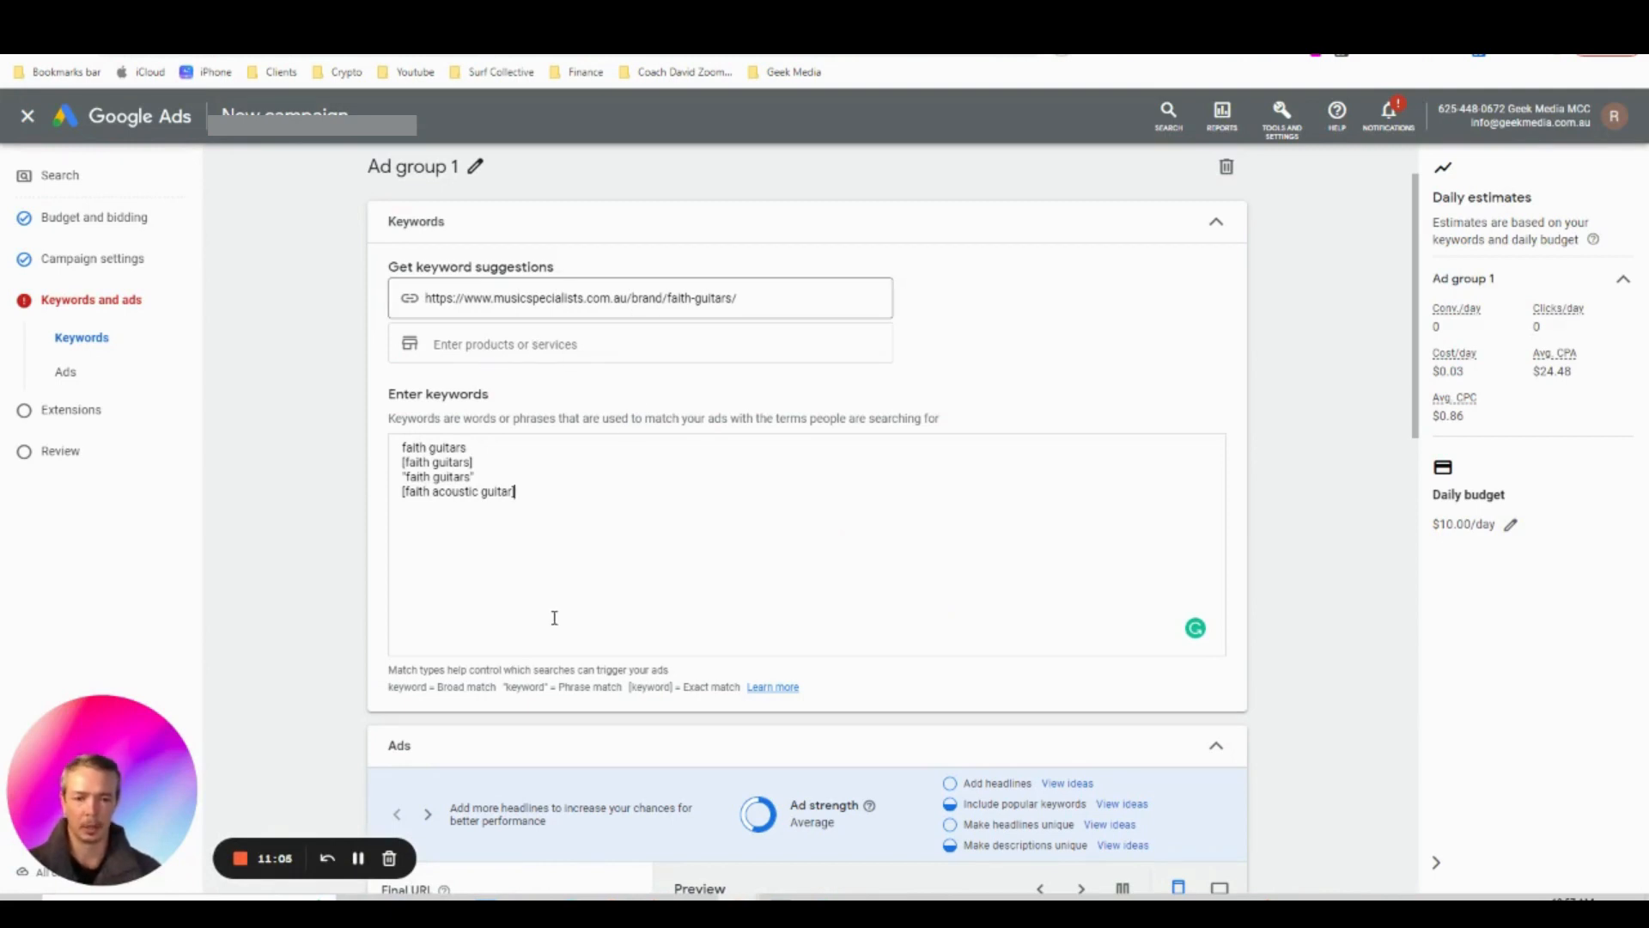
# Check that the ad's final URL points to the Faith Guitars brand page
pyautogui.scroll(-1, 556, 625)
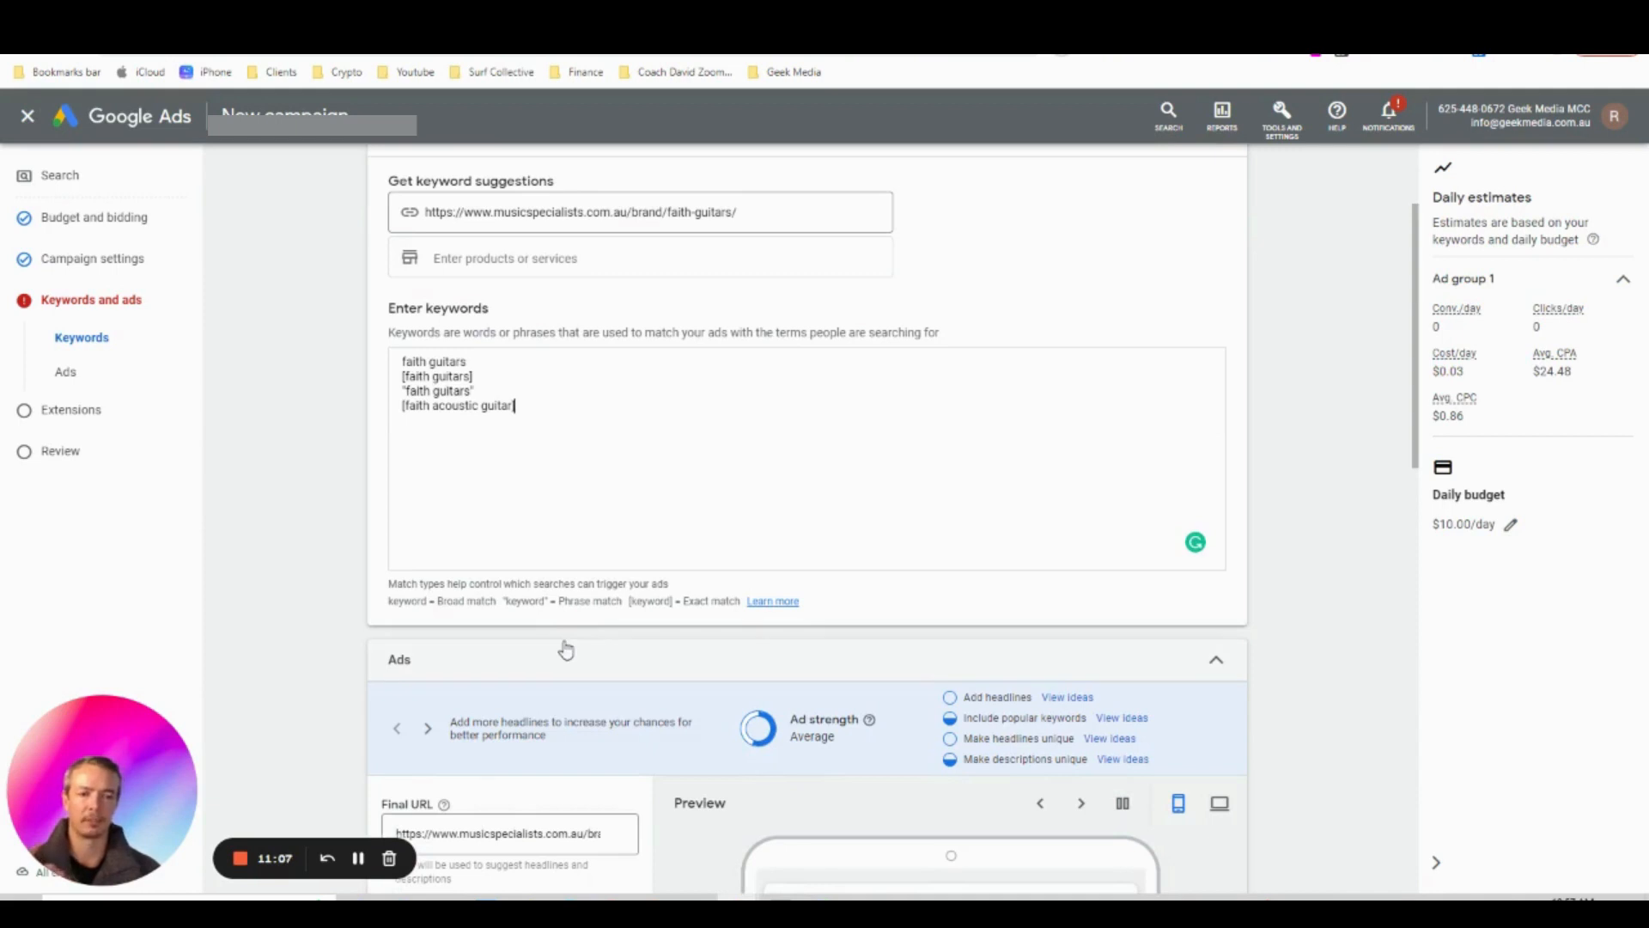
pyautogui.scroll(-1, 565, 644)
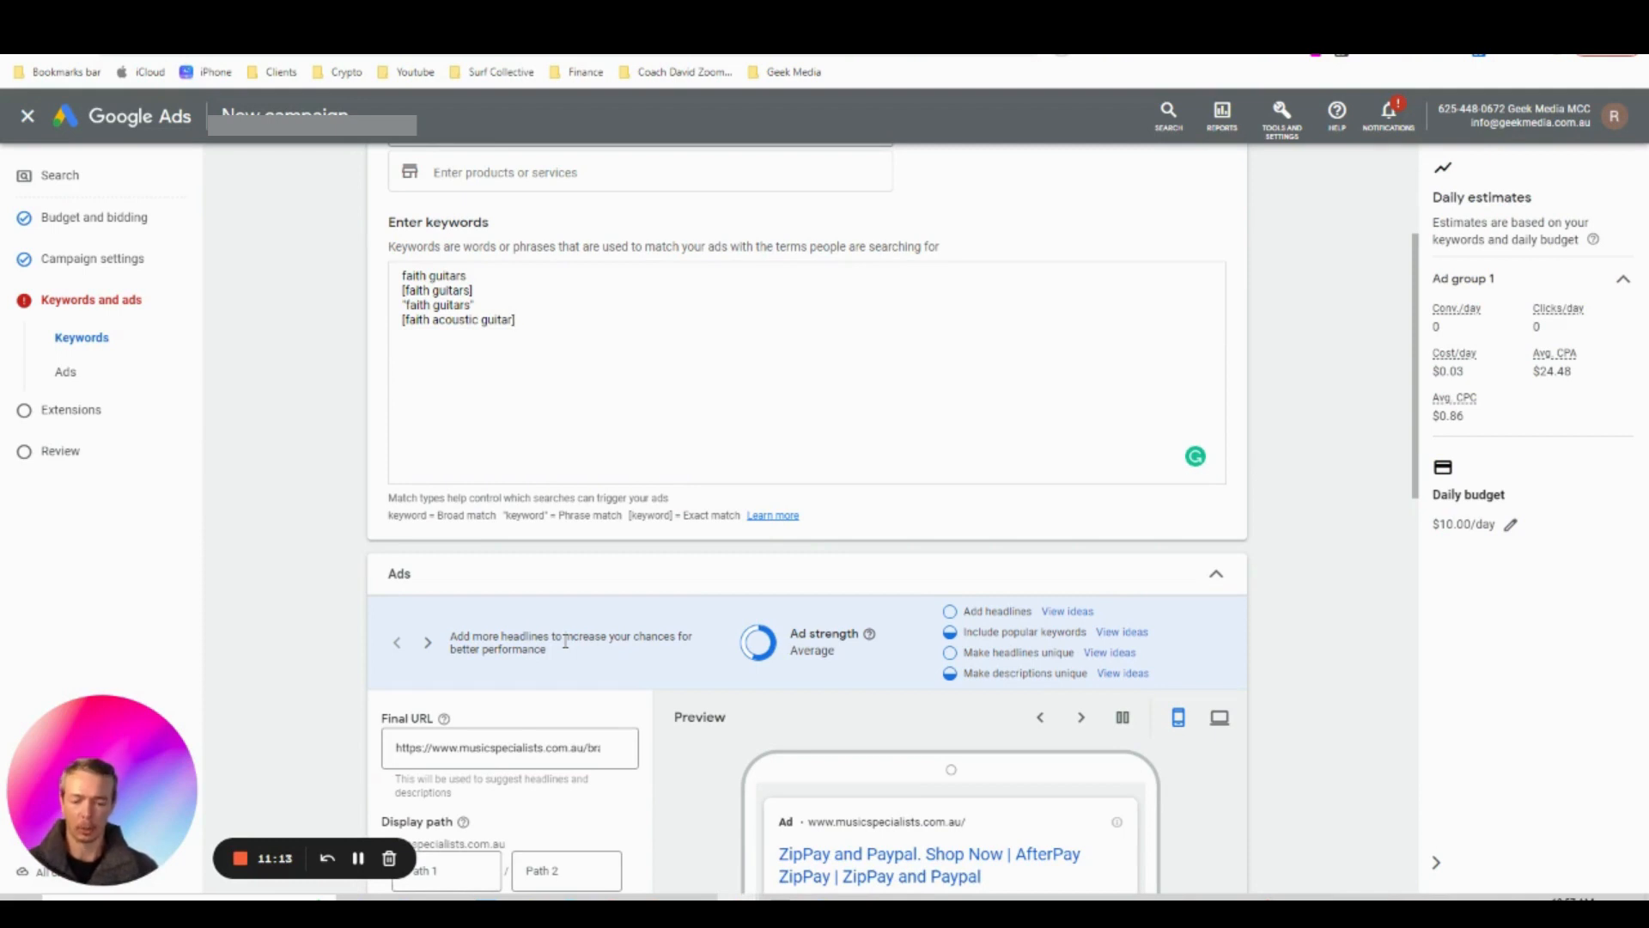
pyautogui.scroll(-2, 447, 584)
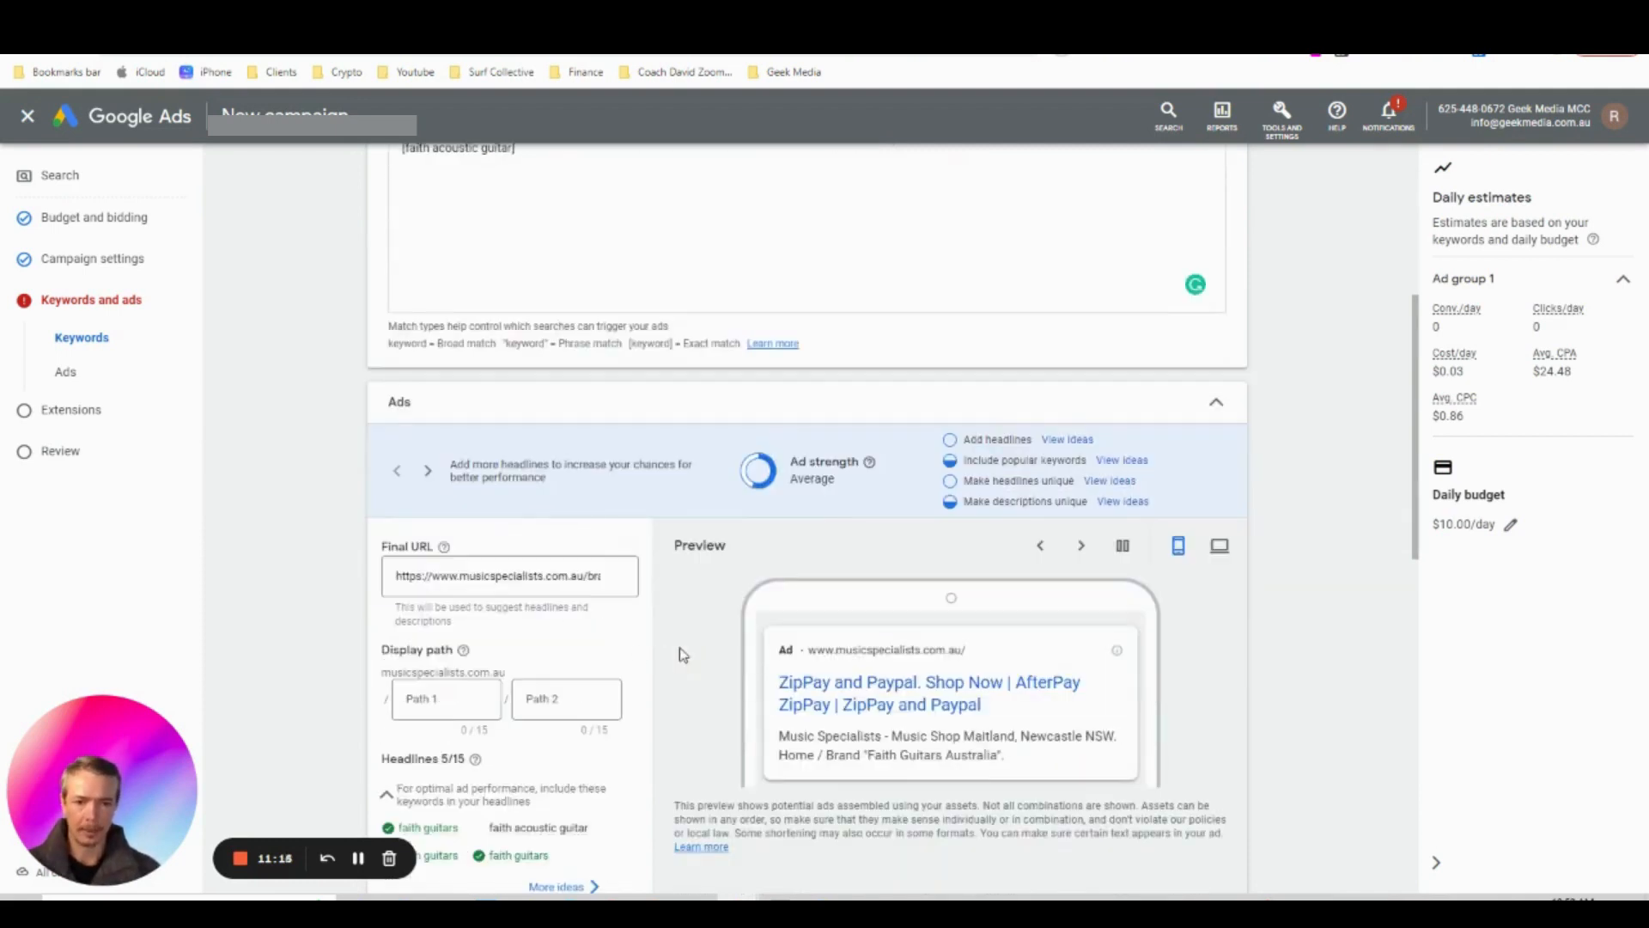
pyautogui.moveTo(489, 575); pyautogui.dragTo(639, 584)
pyautogui.doubleClick(578, 575)
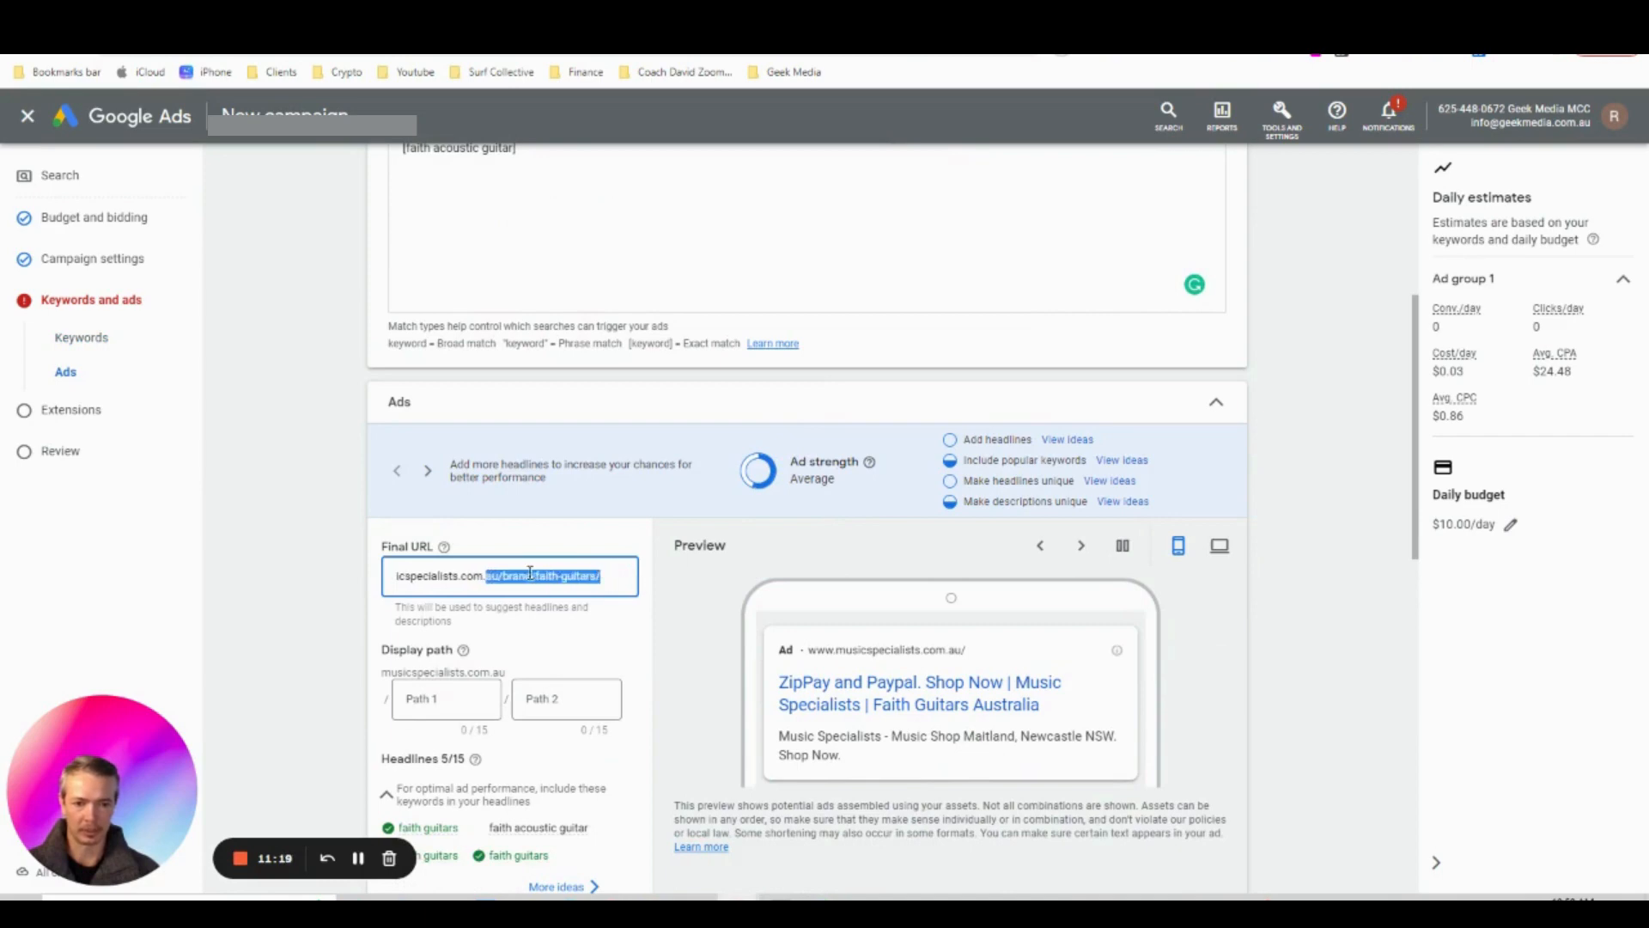
pyautogui.click(529, 576)
# Set the ad's display path to "Faith guitars" for the first part and "Australia" for the second
pyautogui.click(437, 703)
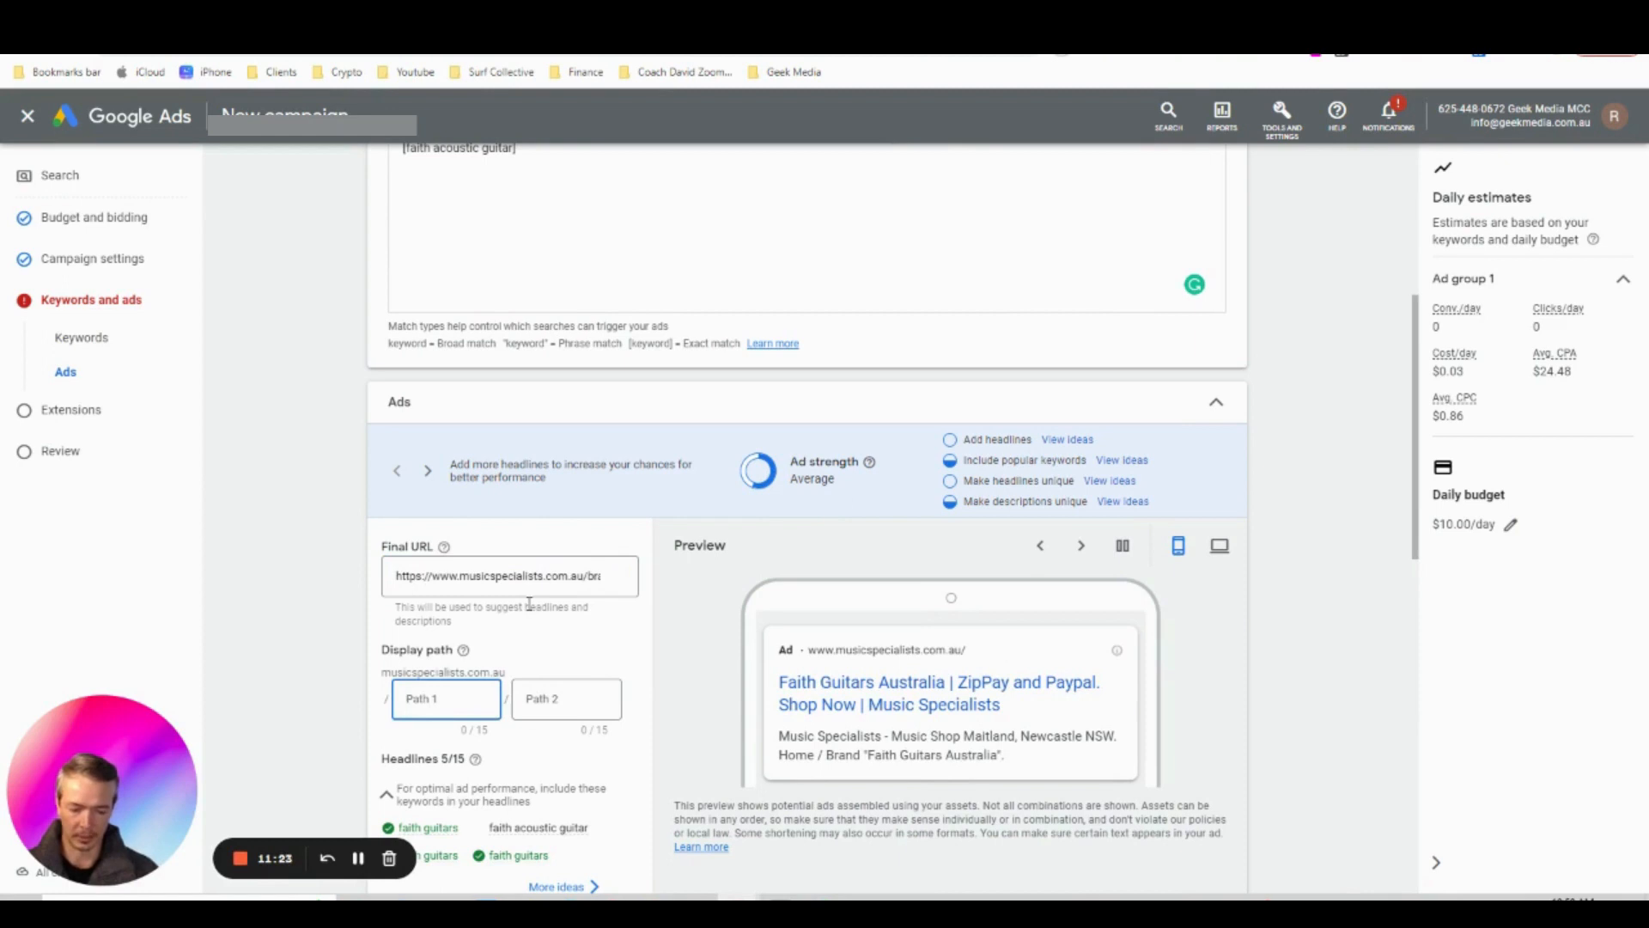
pyautogui.write('Faith')
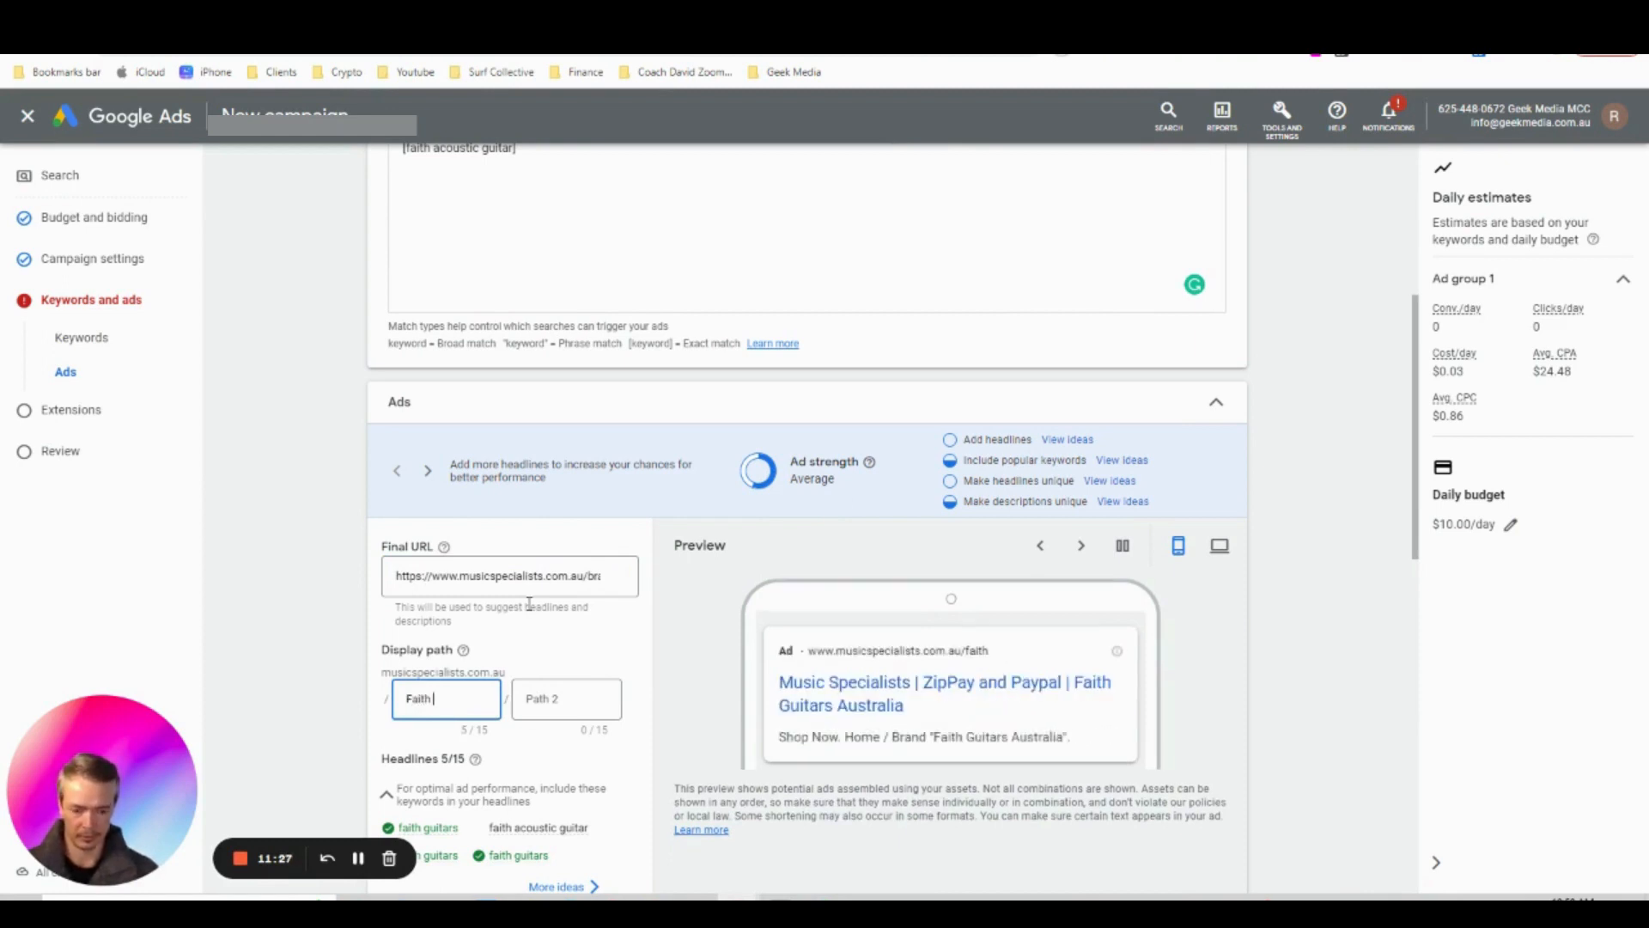
pyautogui.write(' guitars')
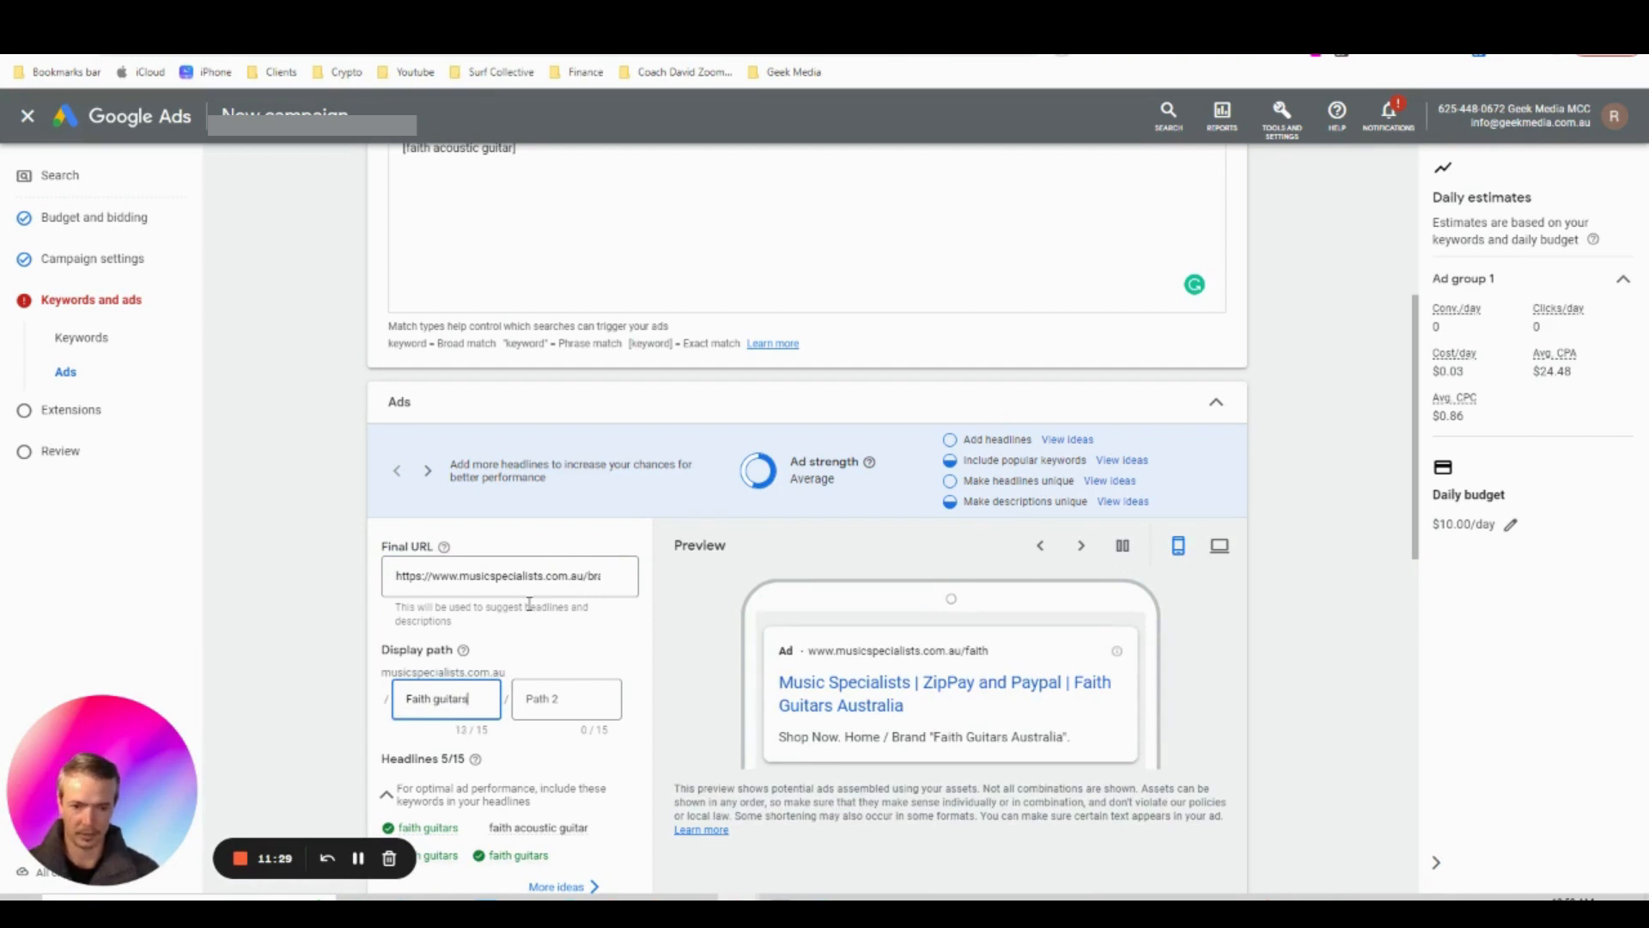
pyautogui.click(576, 693)
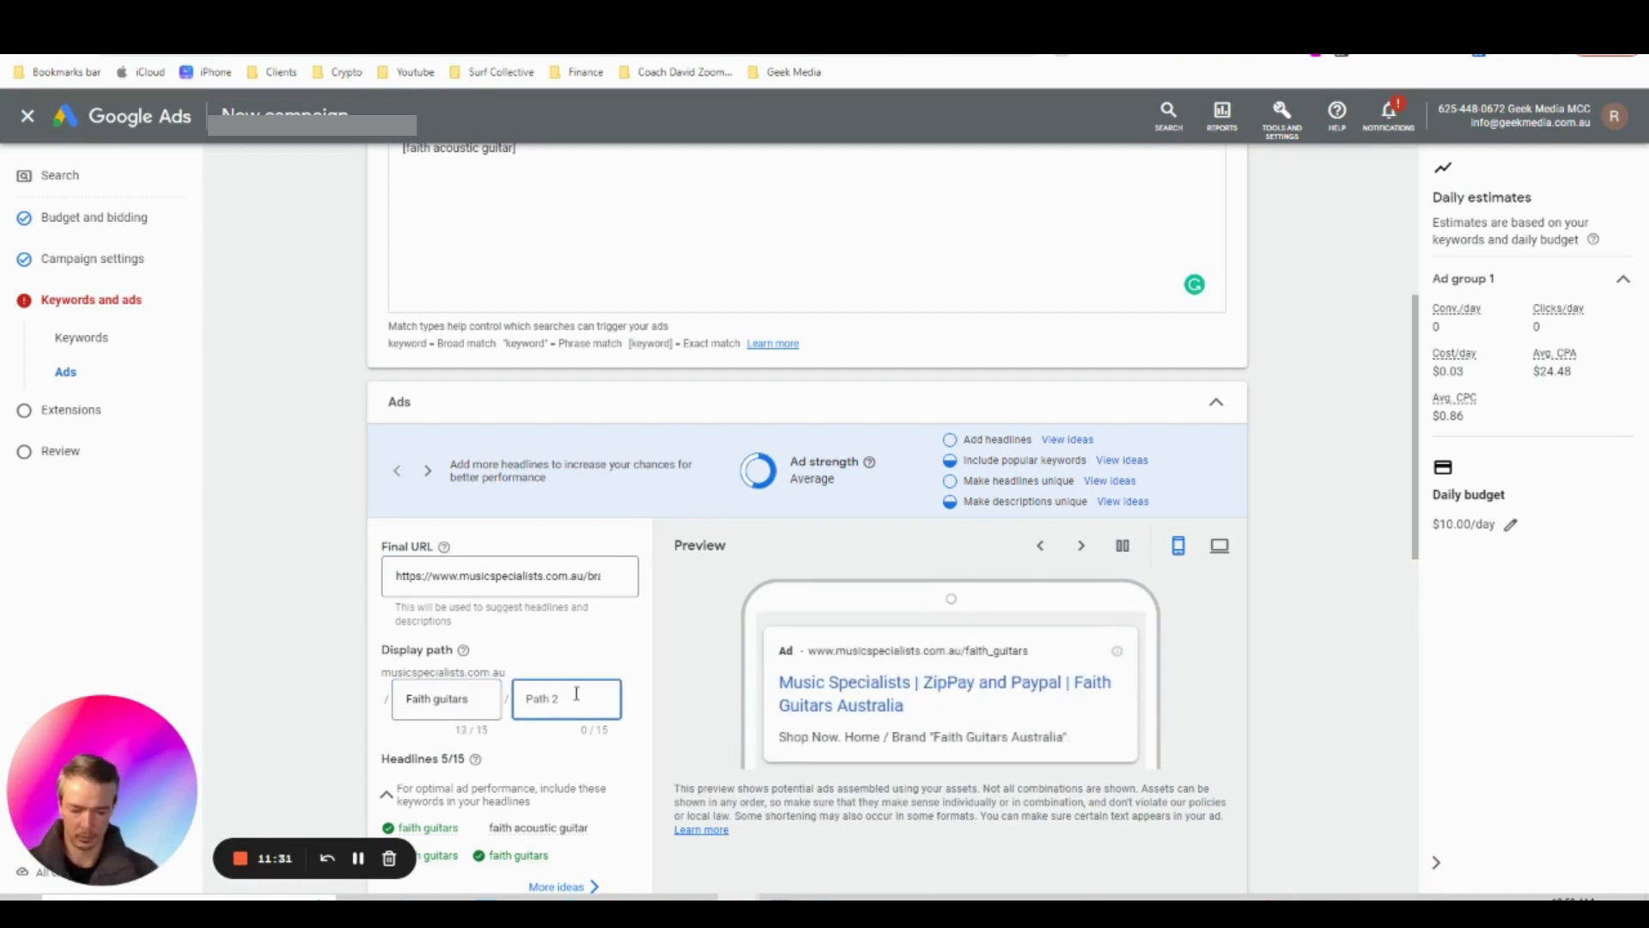
pyautogui.write('Australia')
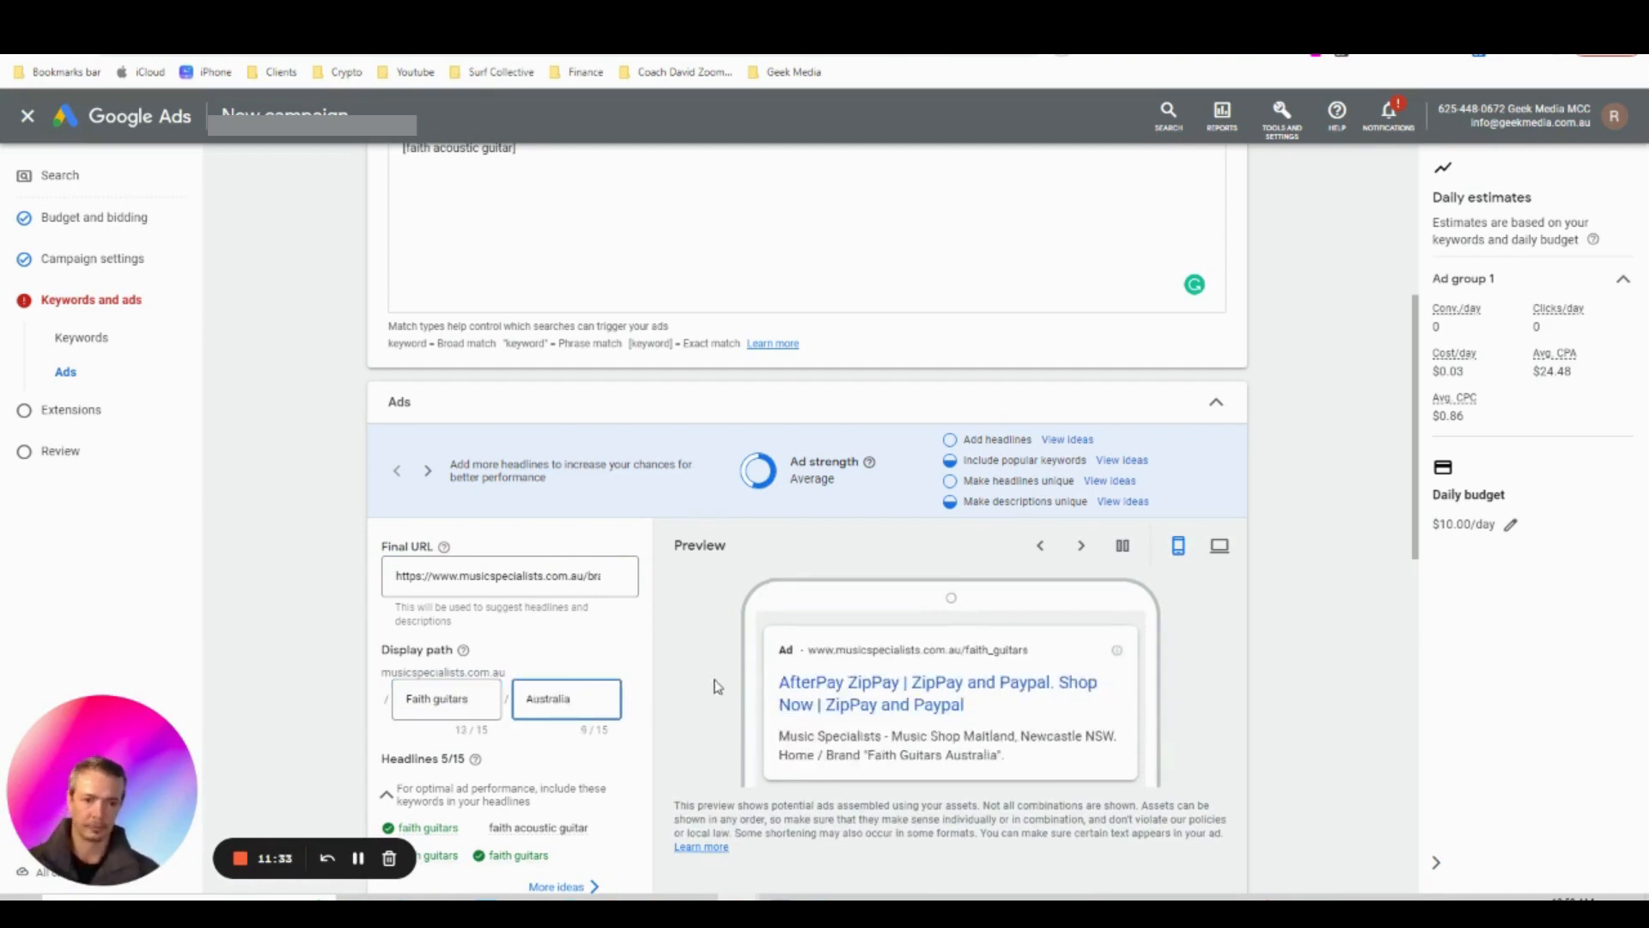
pyautogui.click(714, 683)
# Change the first ad headline, "AfterPay ZipPay", to read "Faith Guitars ZipPay"
pyautogui.scroll(-2, 645, 644)
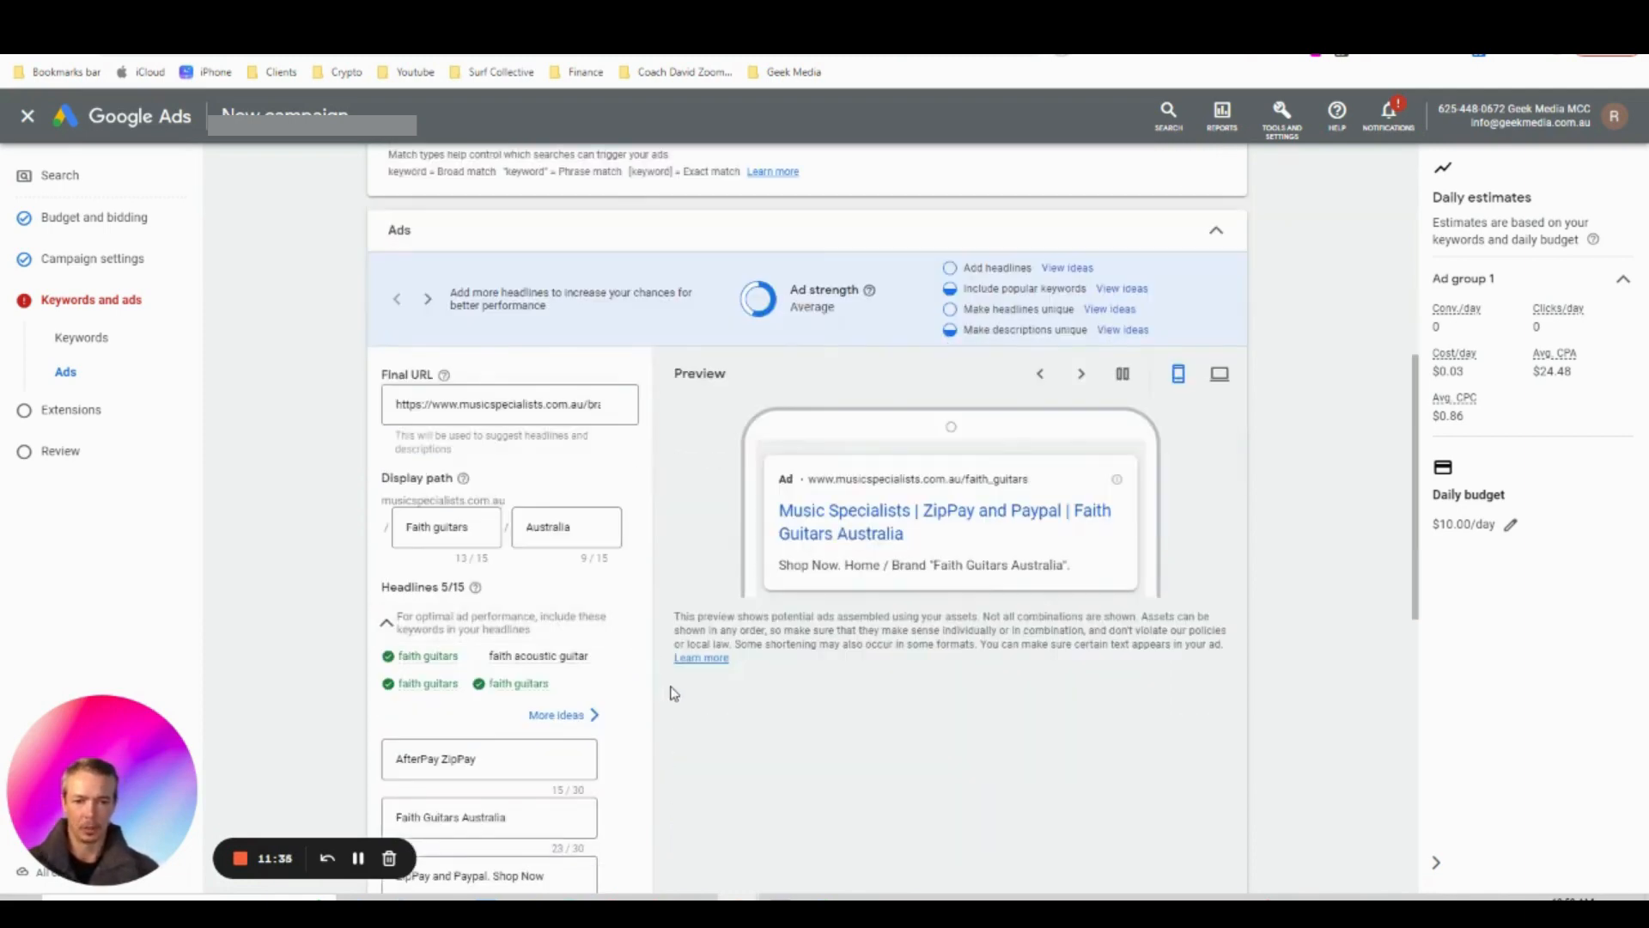
pyautogui.scroll(-1, 675, 691)
pyautogui.scroll(-1, 677, 707)
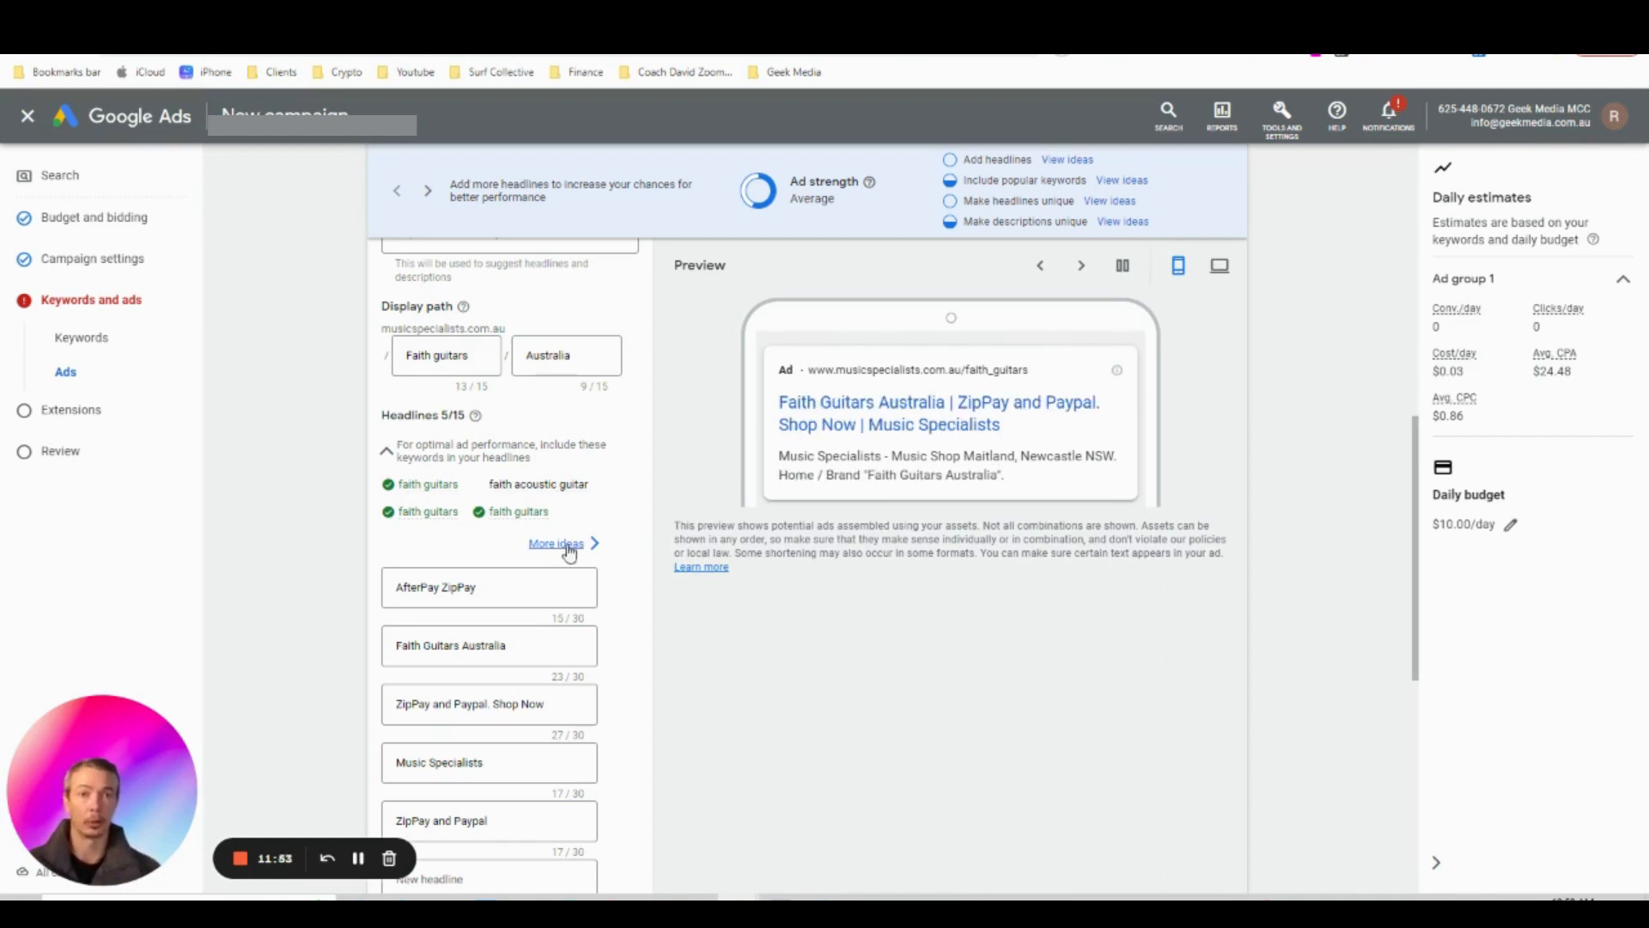
pyautogui.scroll(-1, 625, 559)
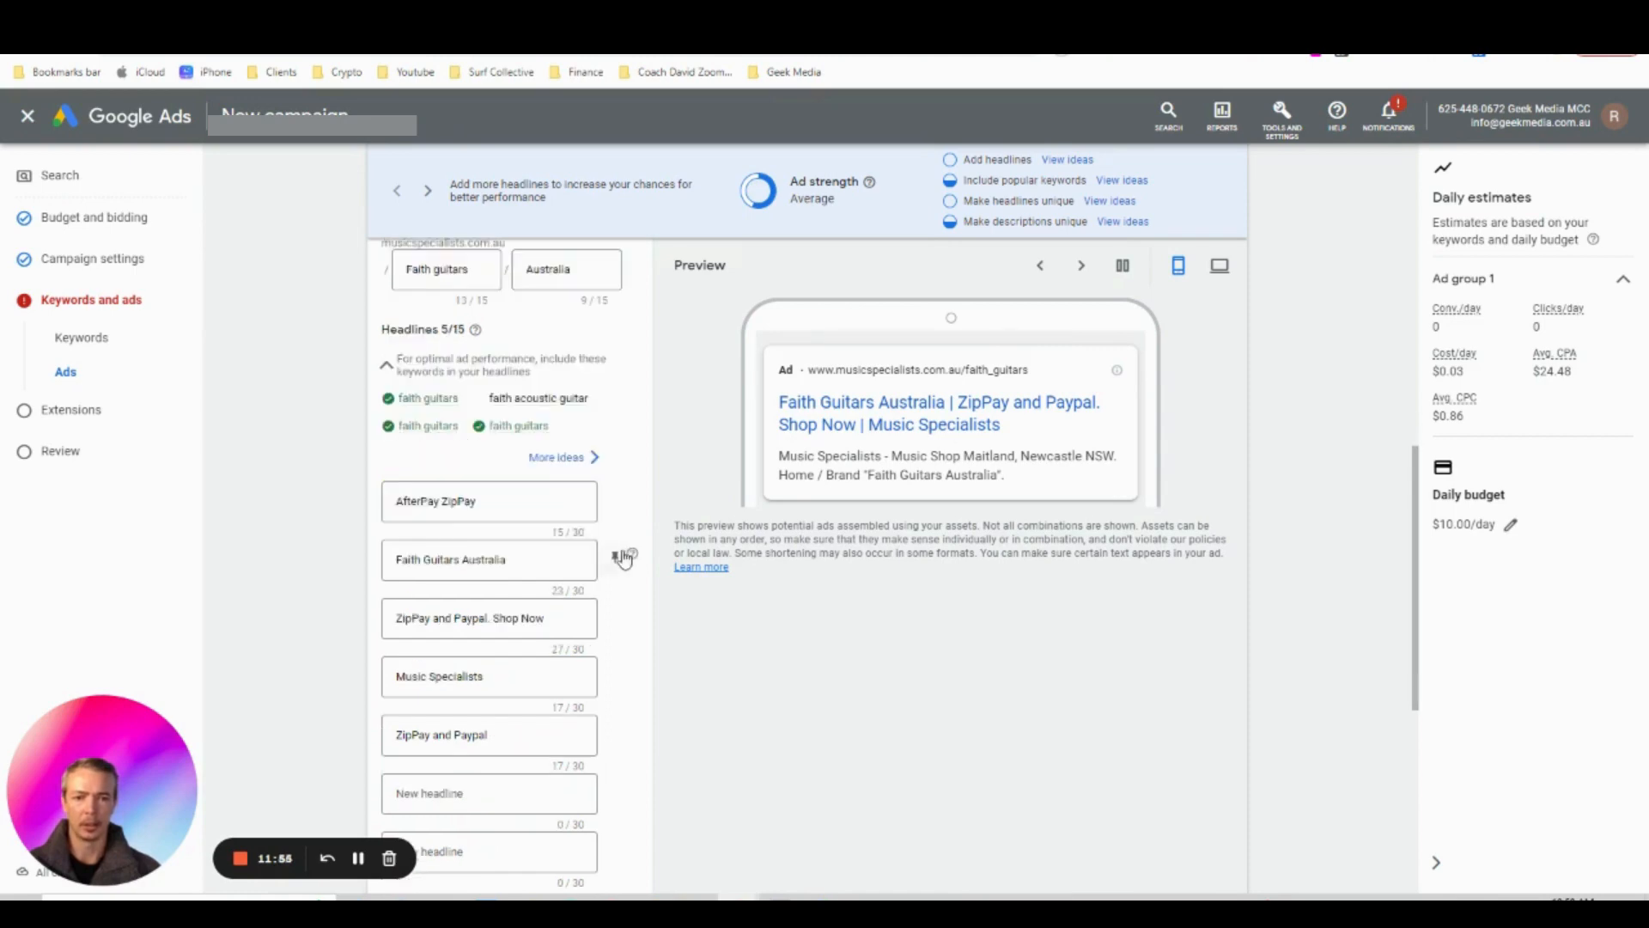
pyautogui.click(435, 505)
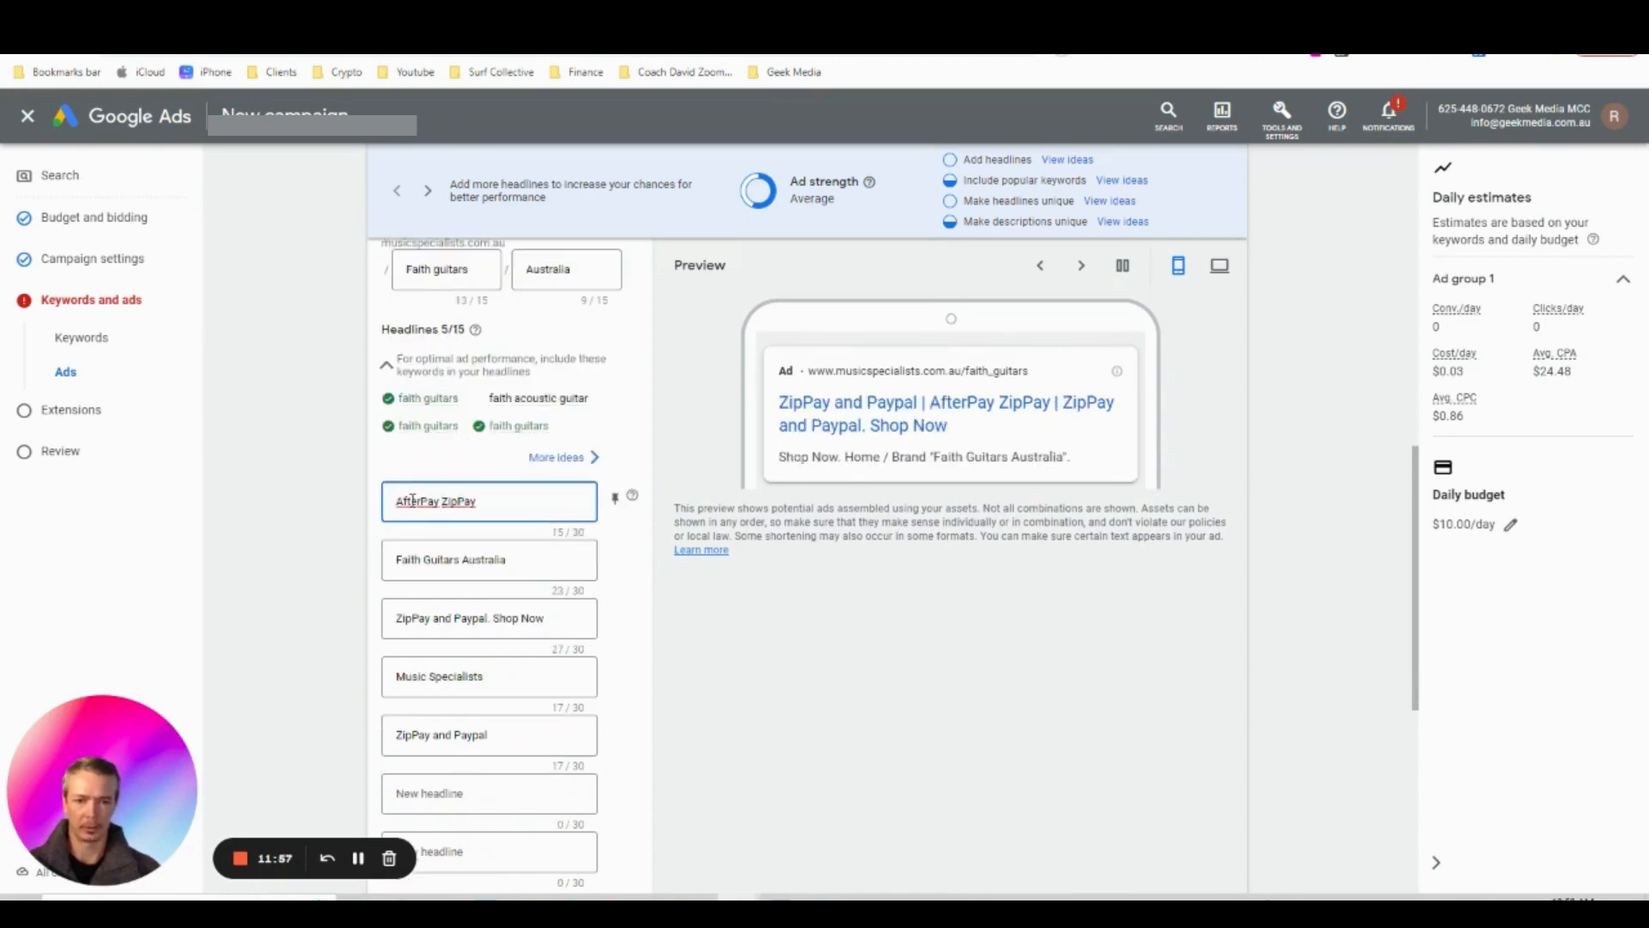
pyautogui.tripleClick(412, 501)
pyautogui.click(439, 506)
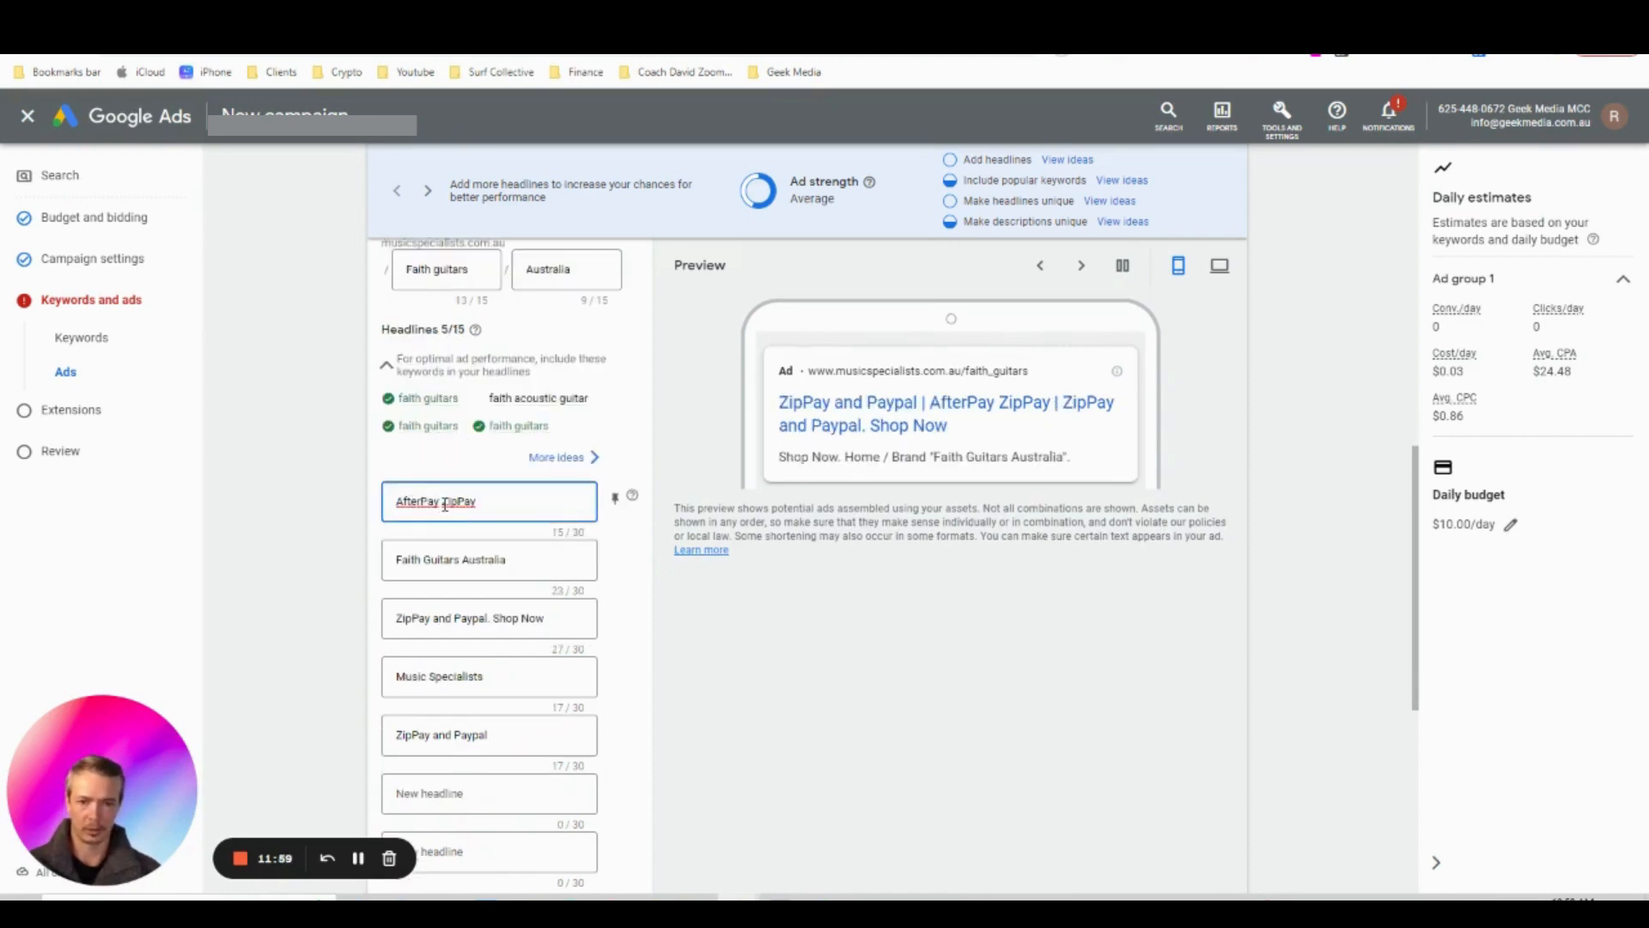
pyautogui.moveTo(441, 505); pyautogui.dragTo(353, 505)
pyautogui.press('BackSpace')
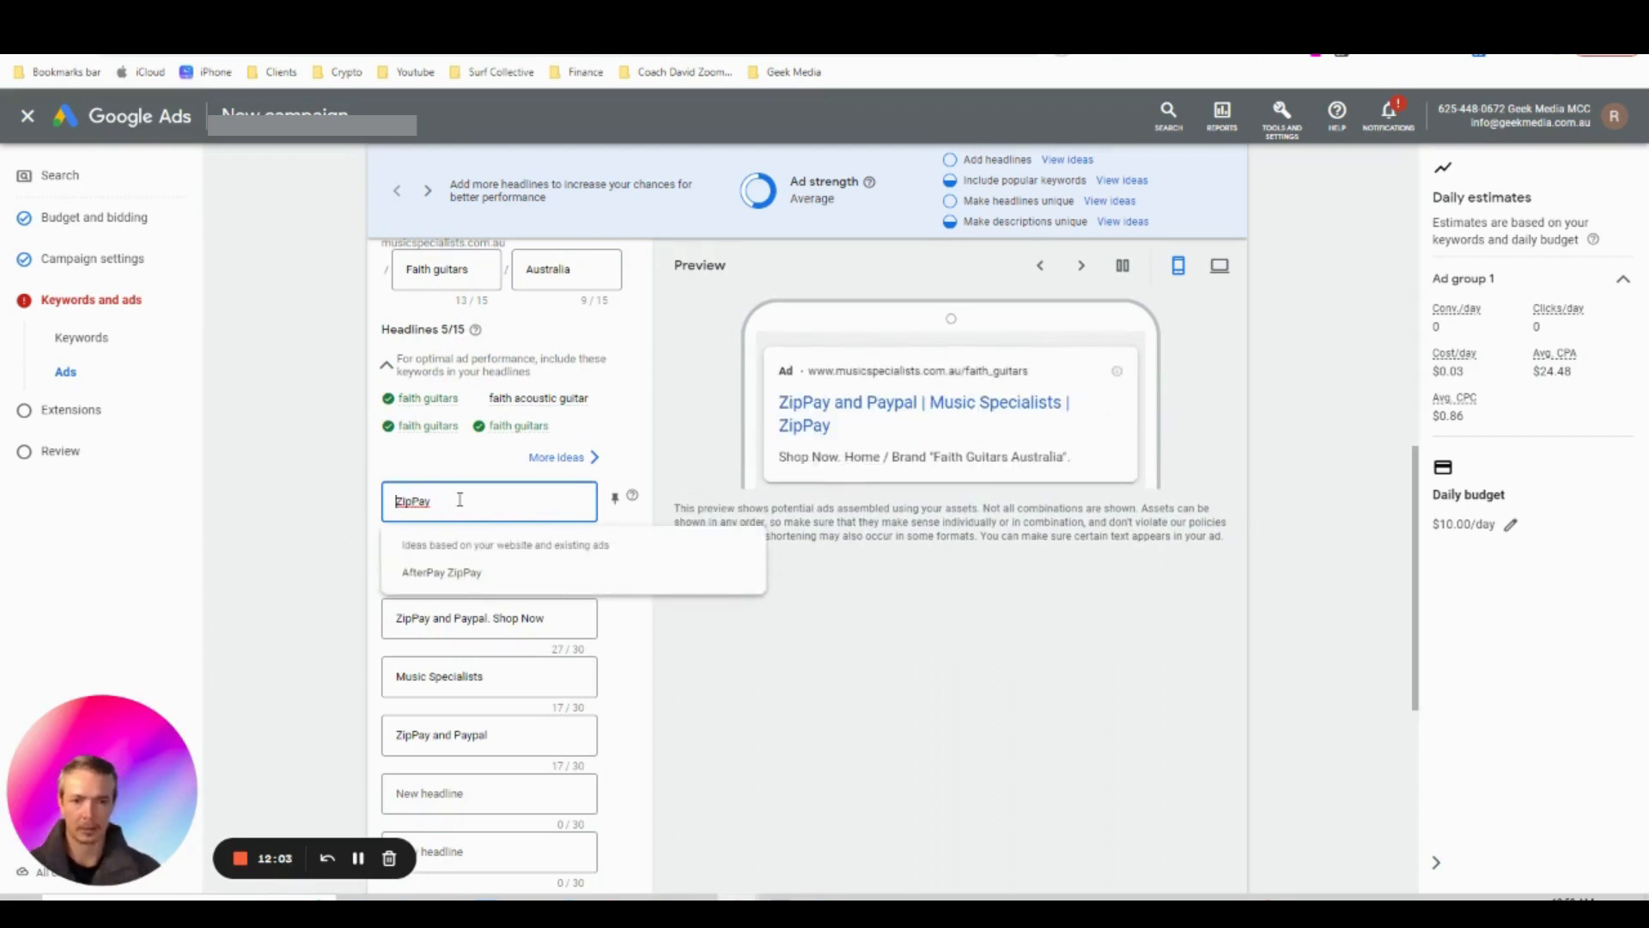
pyautogui.doubleClick(402, 505)
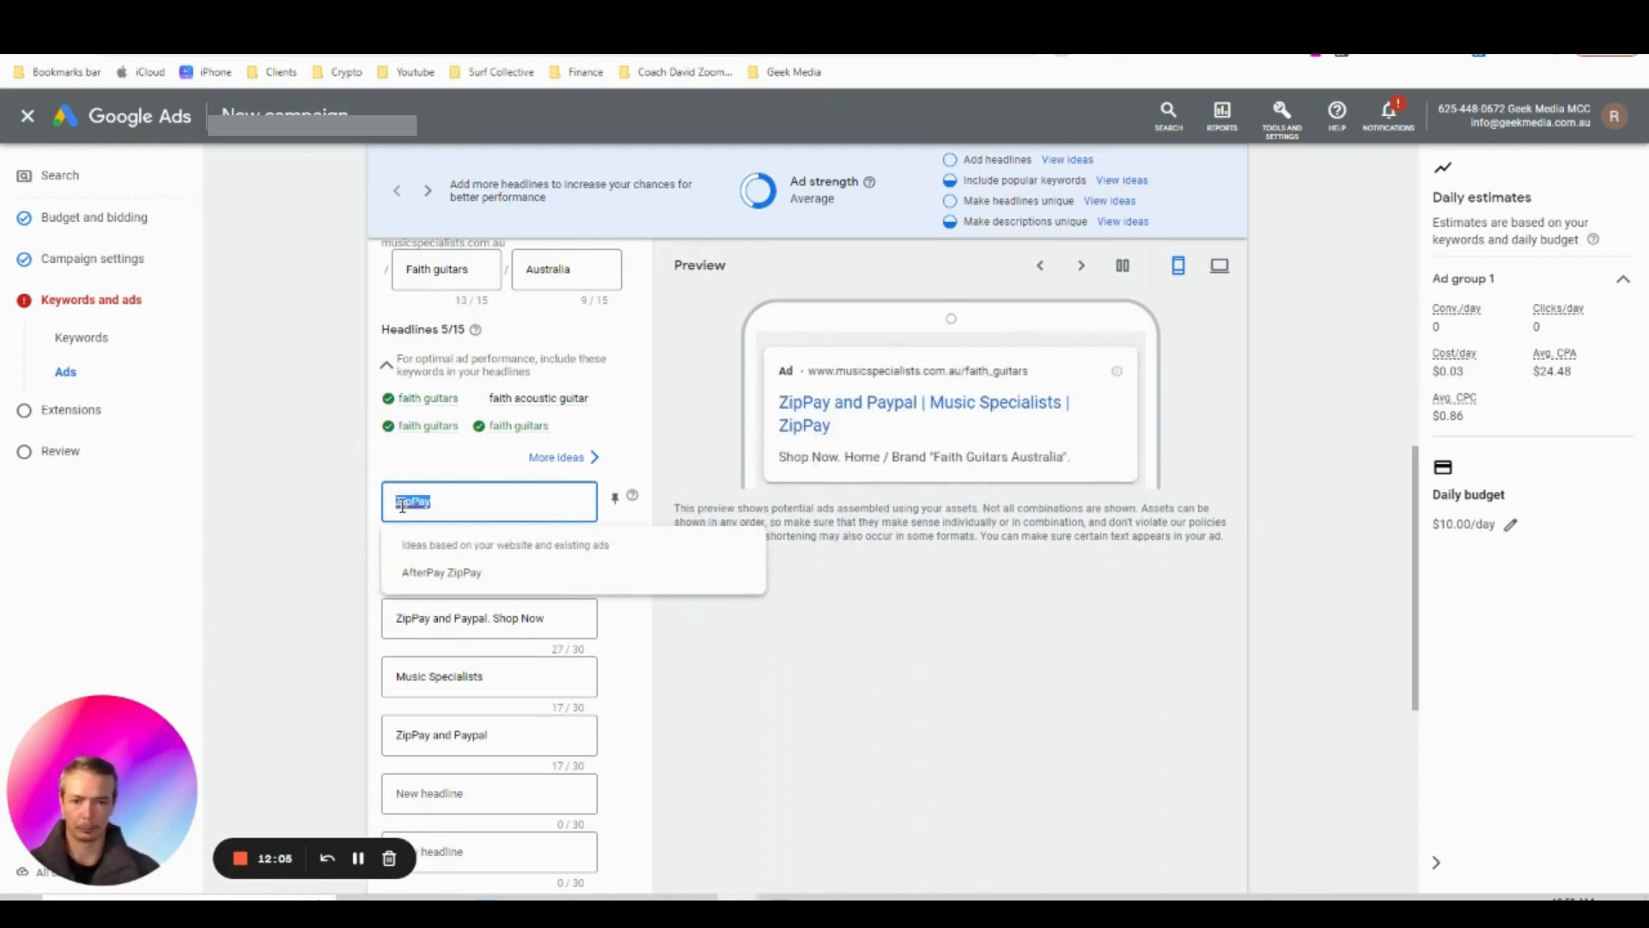
pyautogui.click(399, 505)
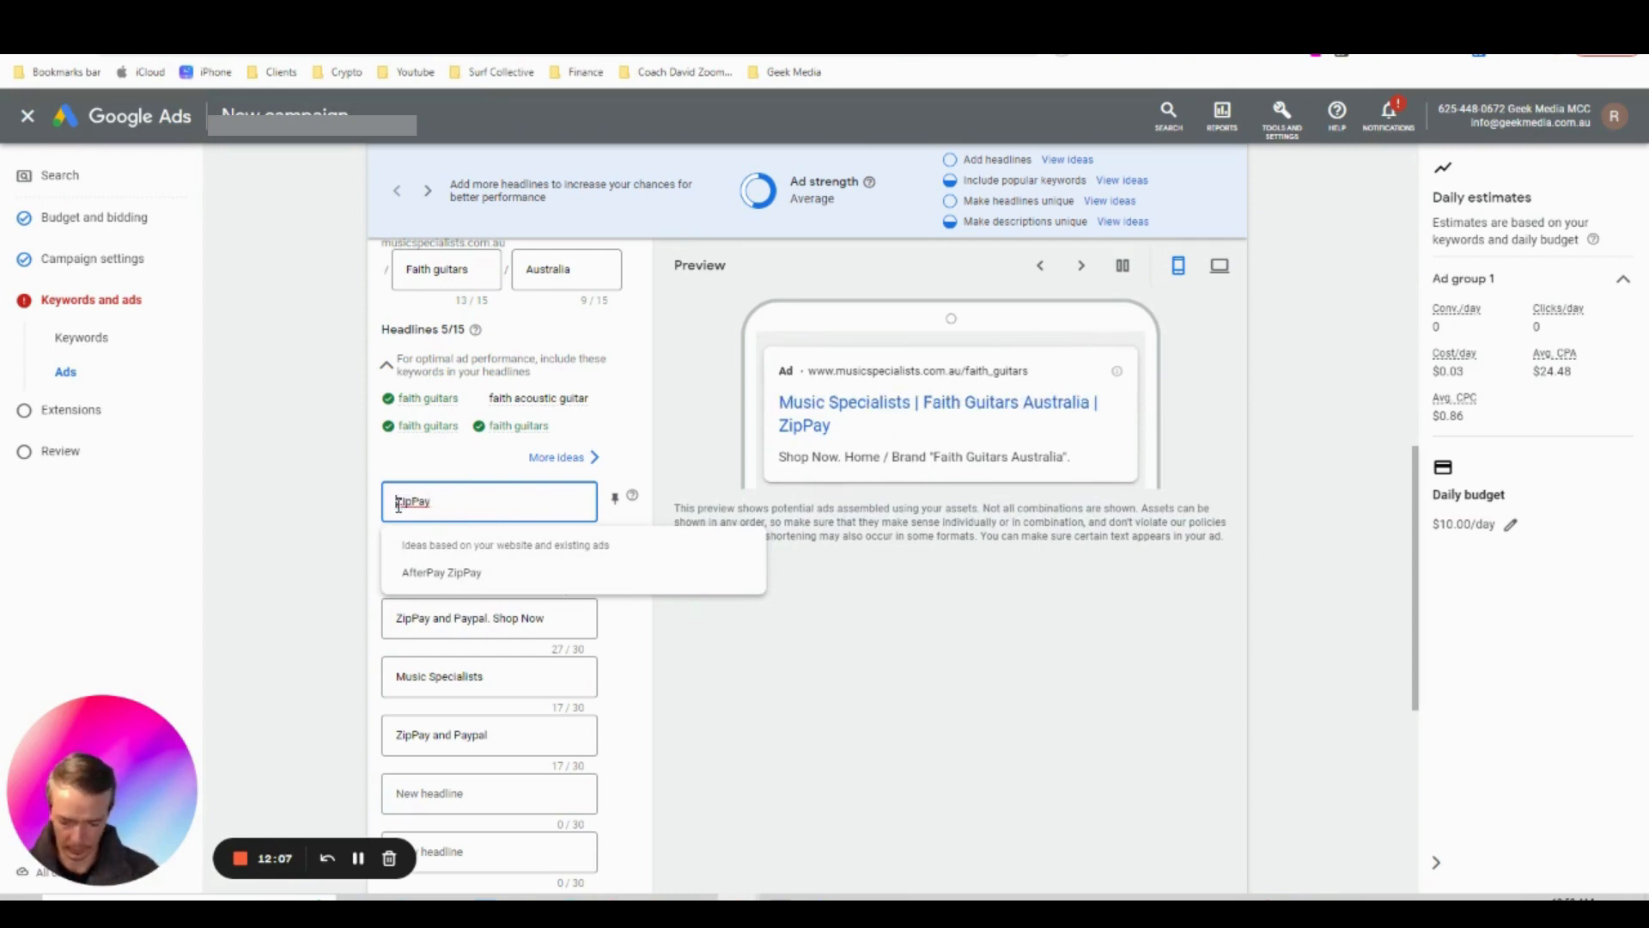
pyautogui.write('Faith G')
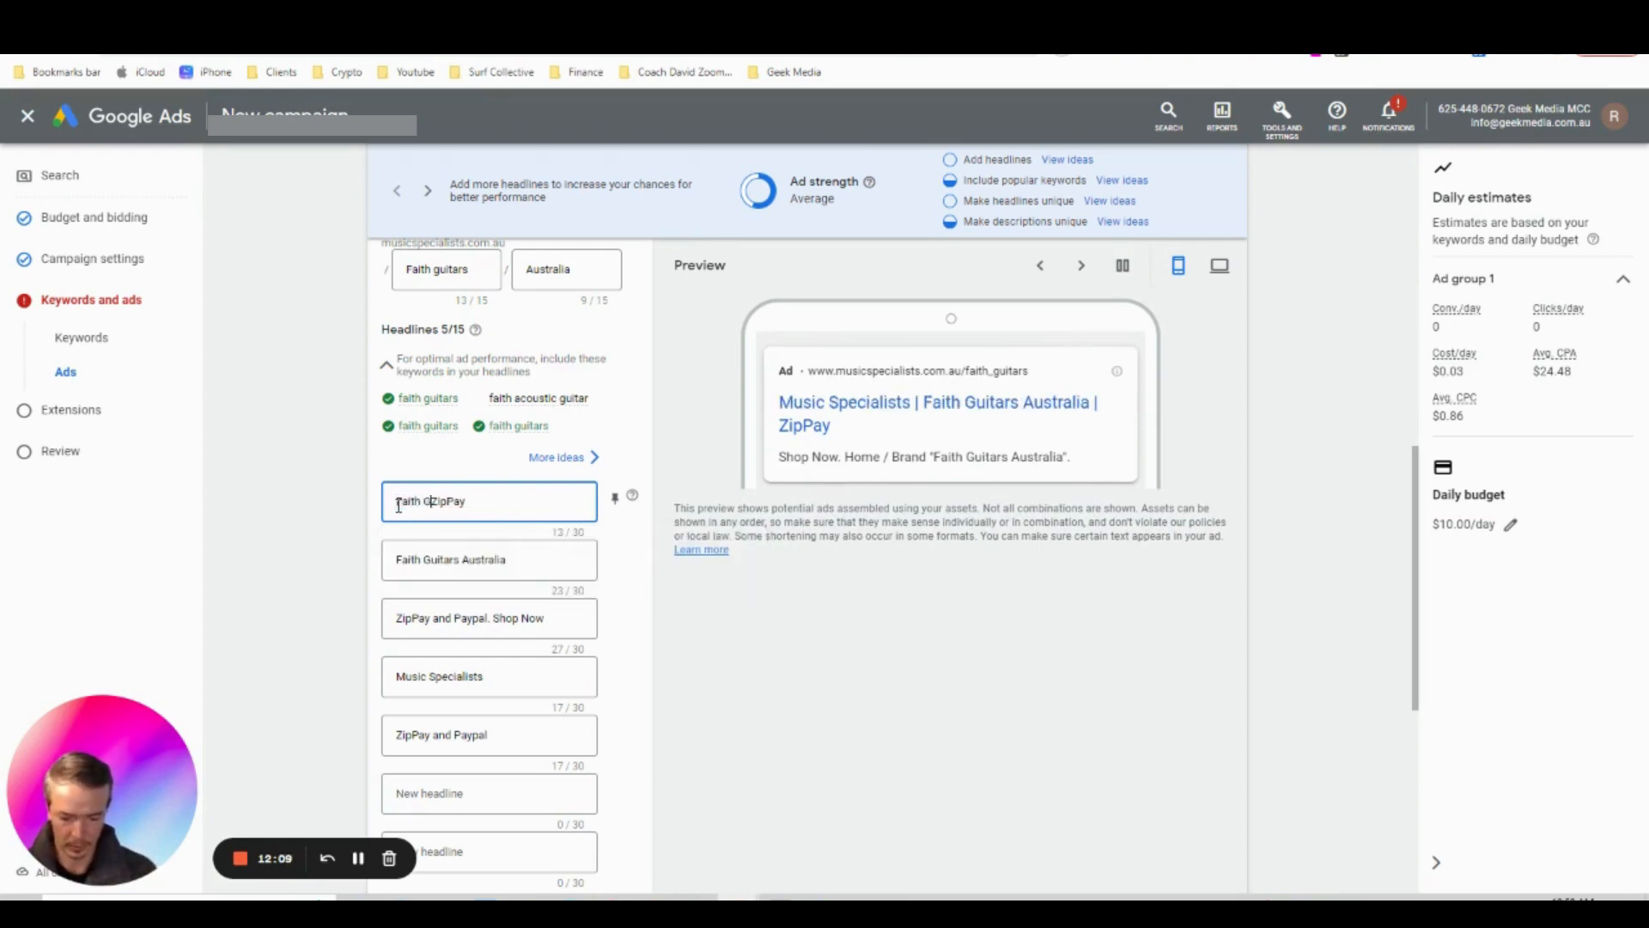
pyautogui.write('uitars')
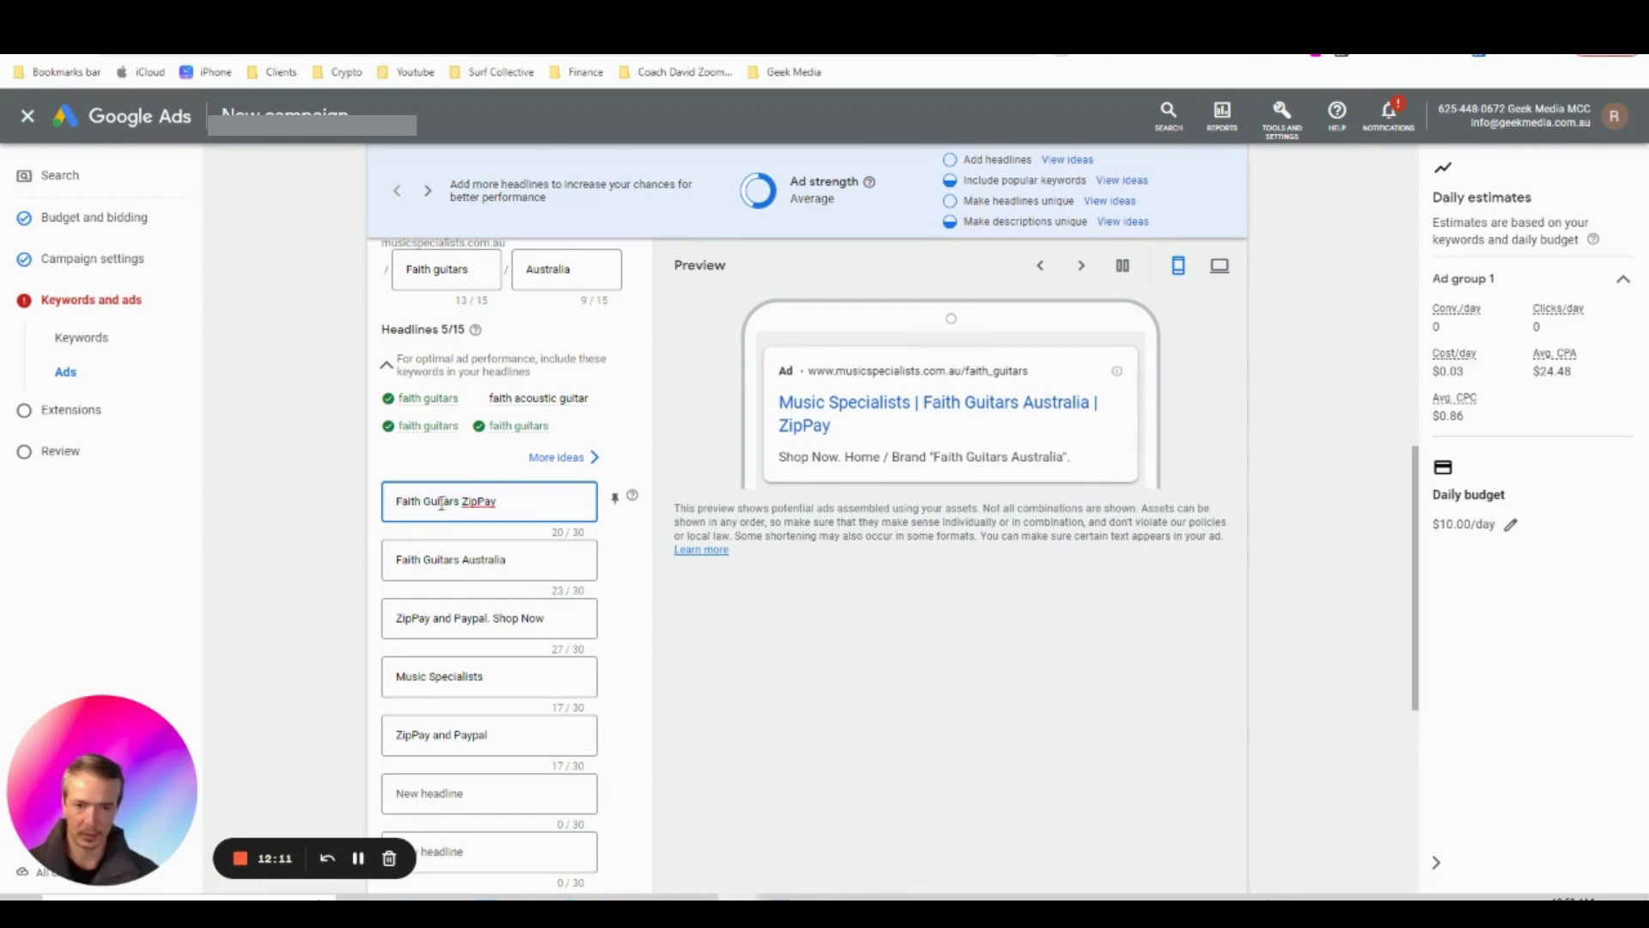
pyautogui.moveTo(461, 502); pyautogui.dragTo(394, 502)
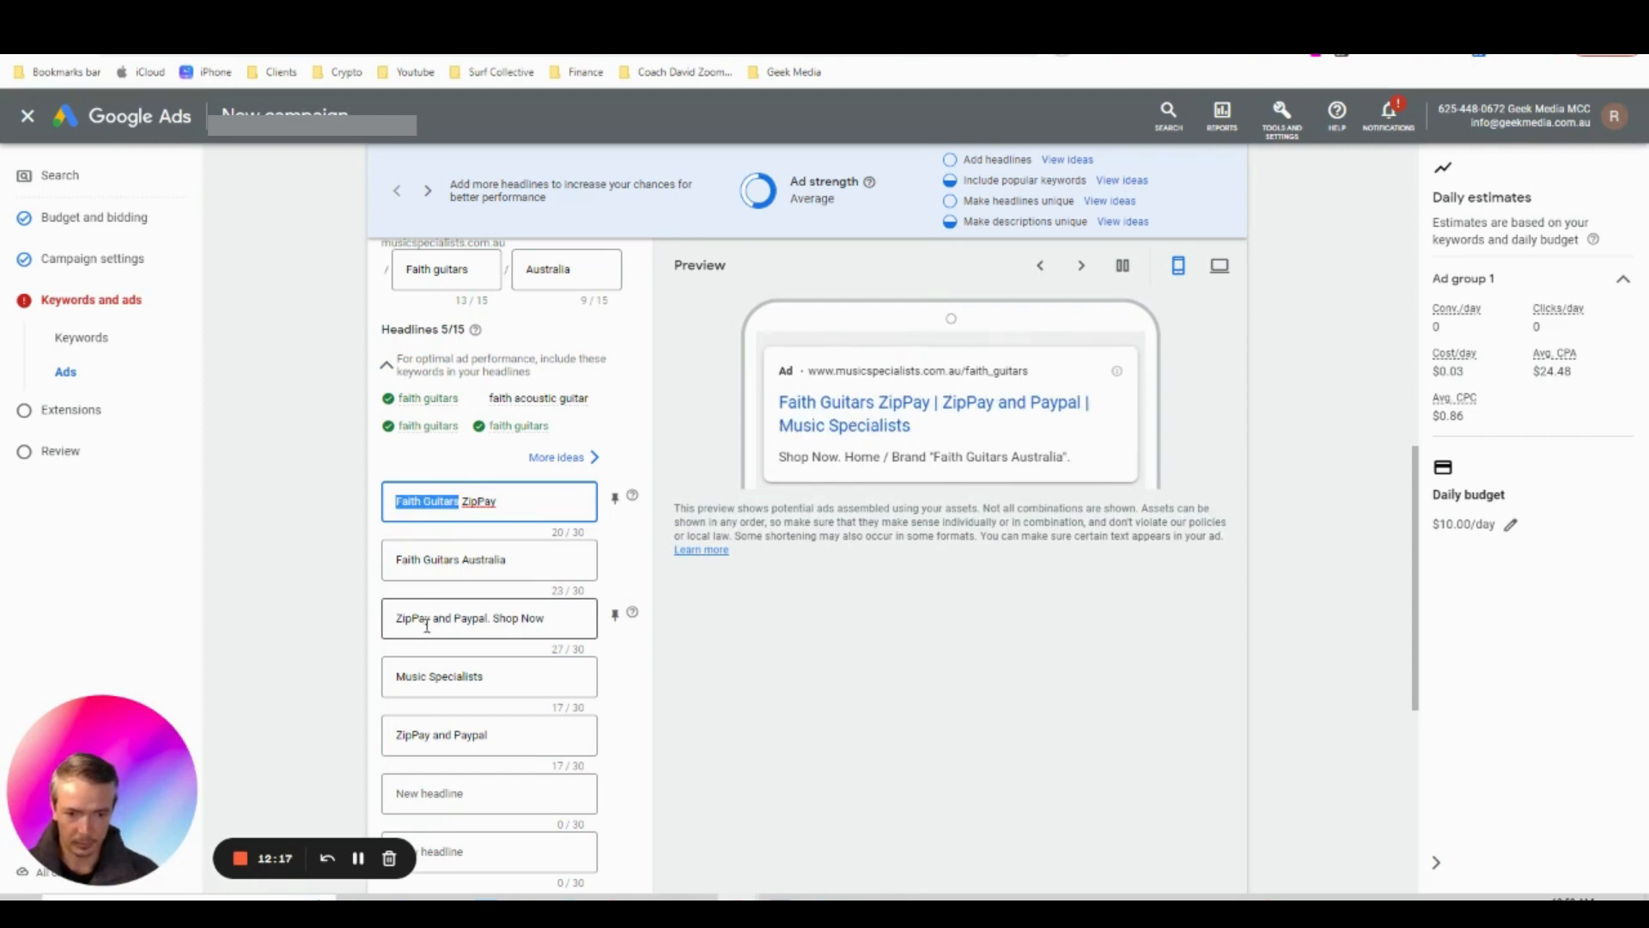
# Replace the text of the third ad headline with "Massive Clearance Sale"
pyautogui.moveTo(494, 618); pyautogui.dragTo(331, 618)
pyautogui.write('Massive ')
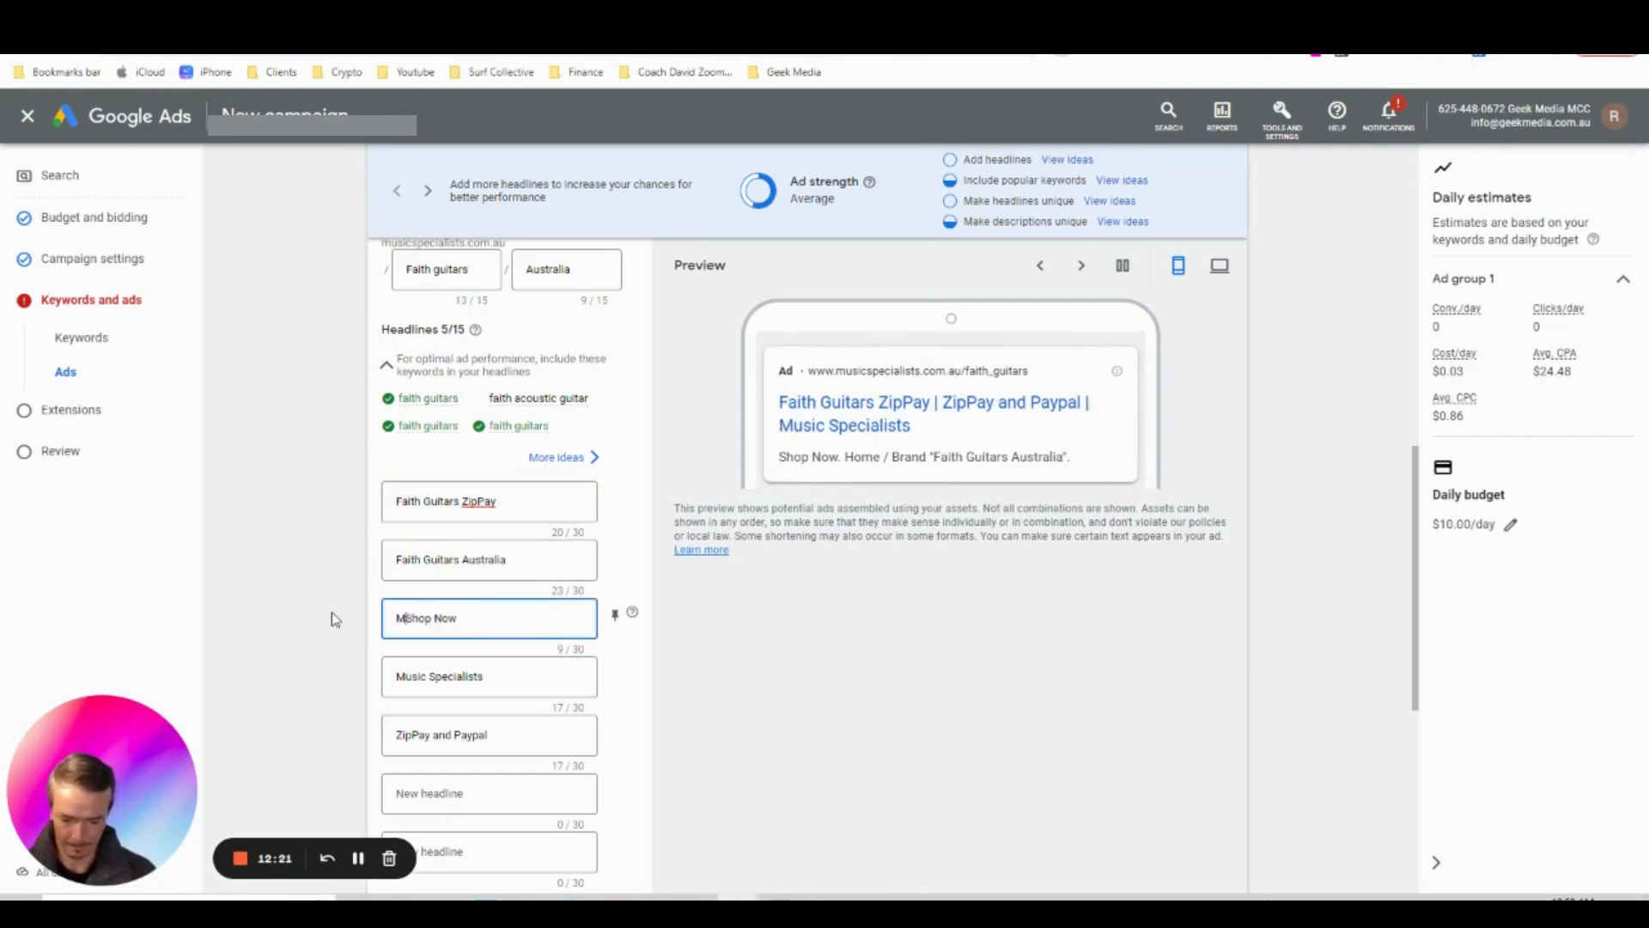
pyautogui.write('Clearance ')
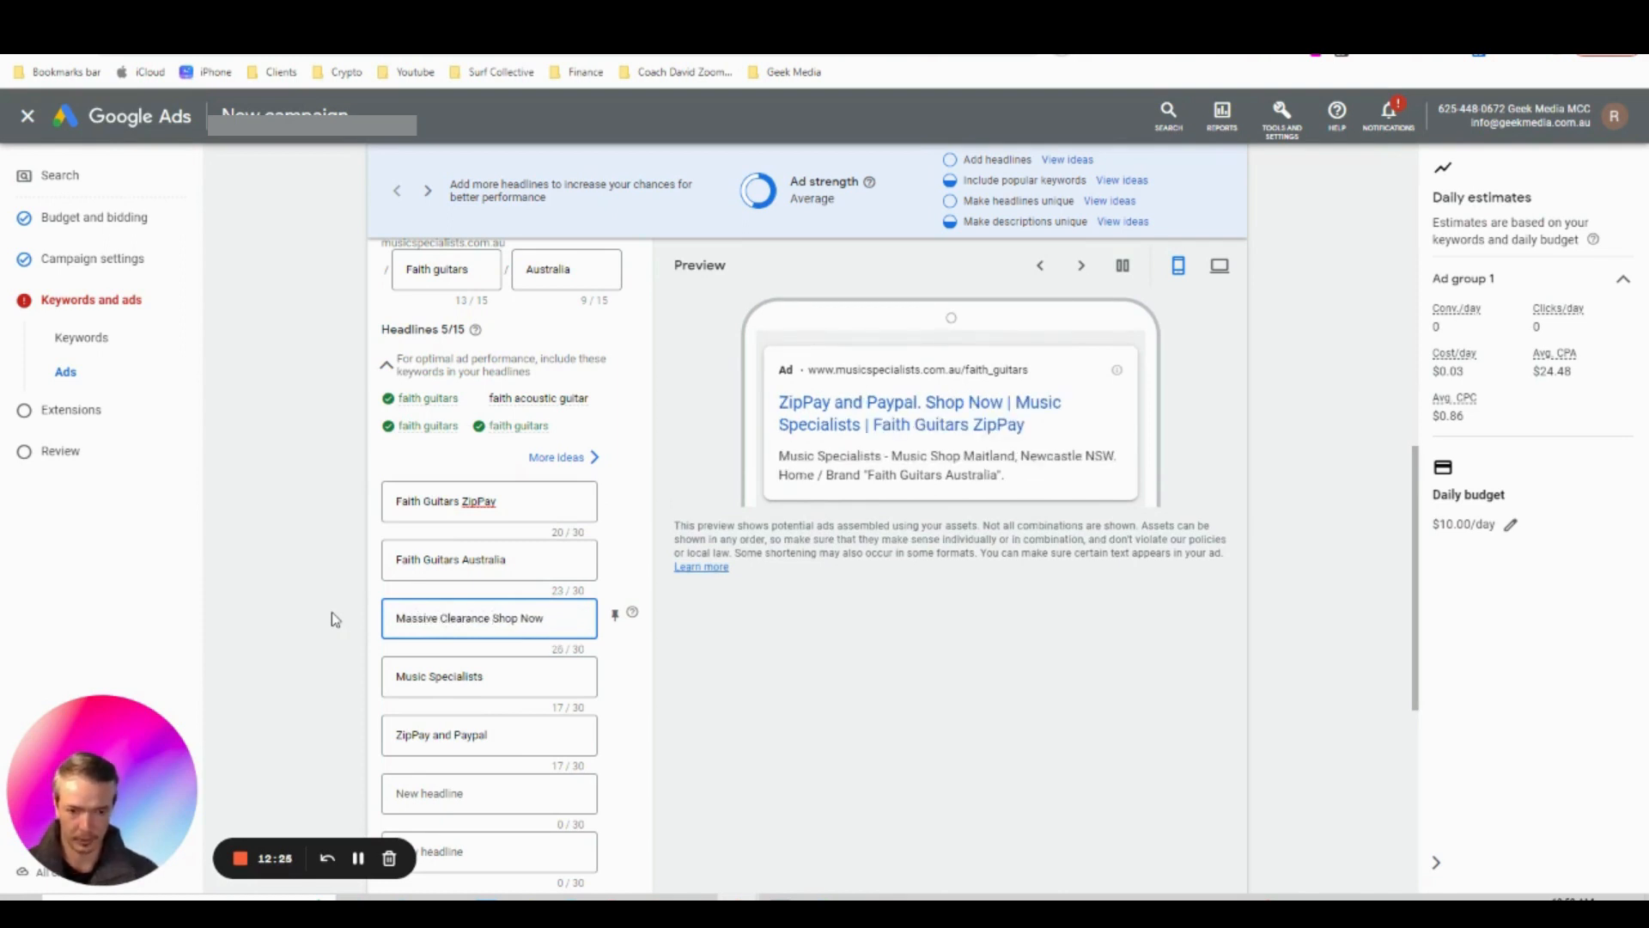
pyautogui.write('Sale')
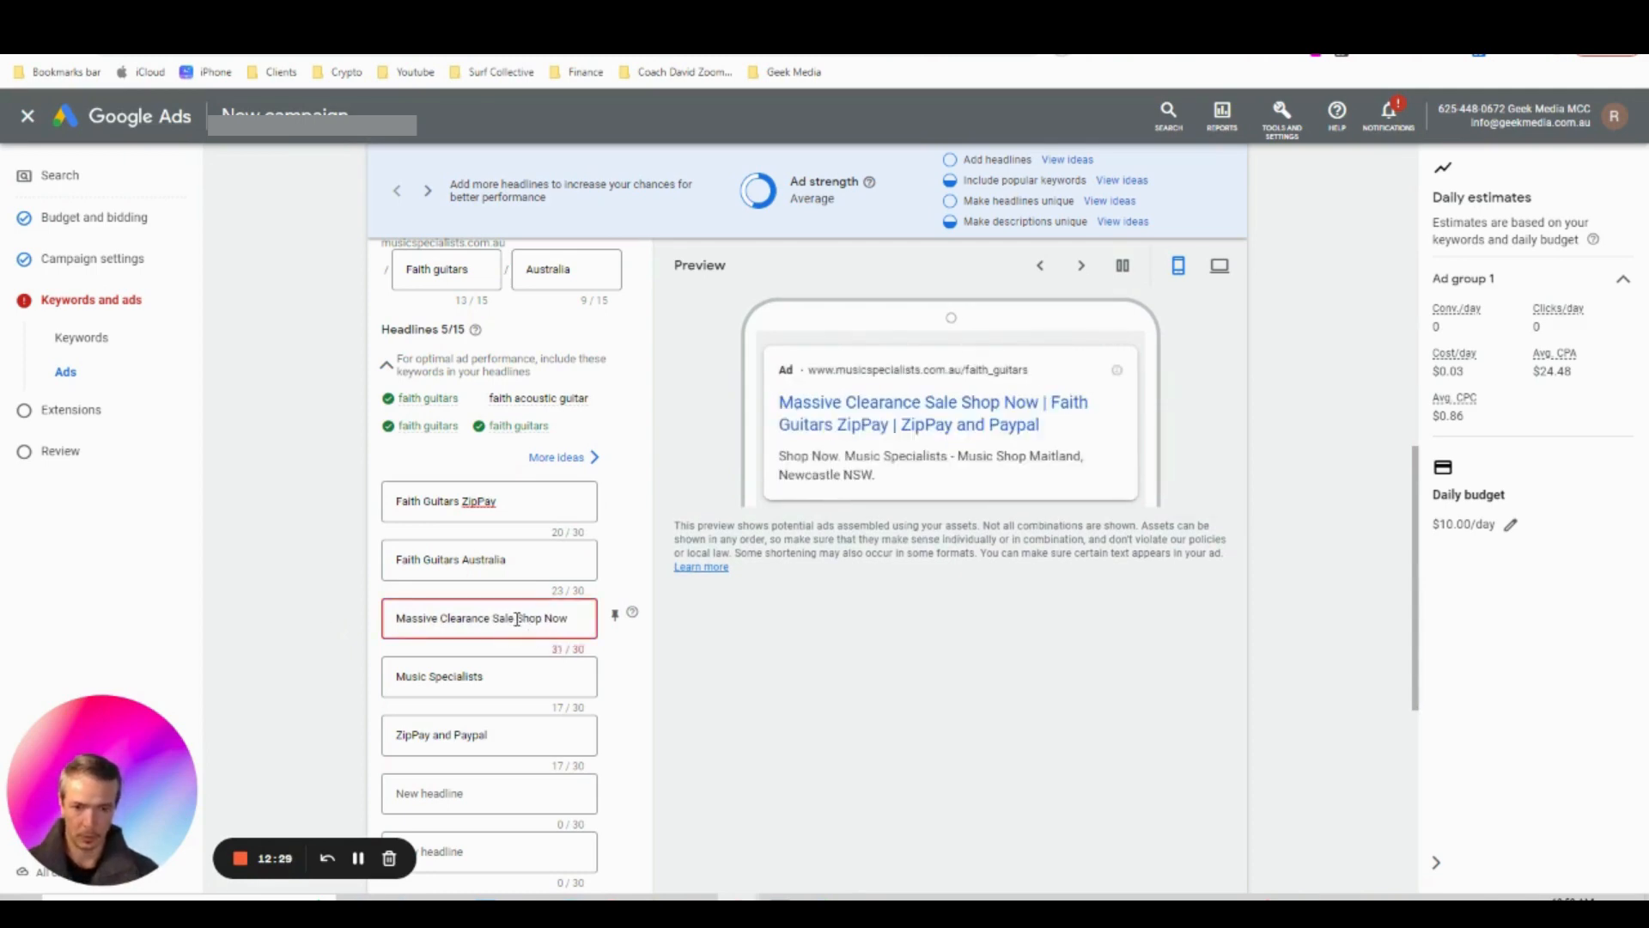
pyautogui.moveTo(514, 618); pyautogui.dragTo(615, 626)
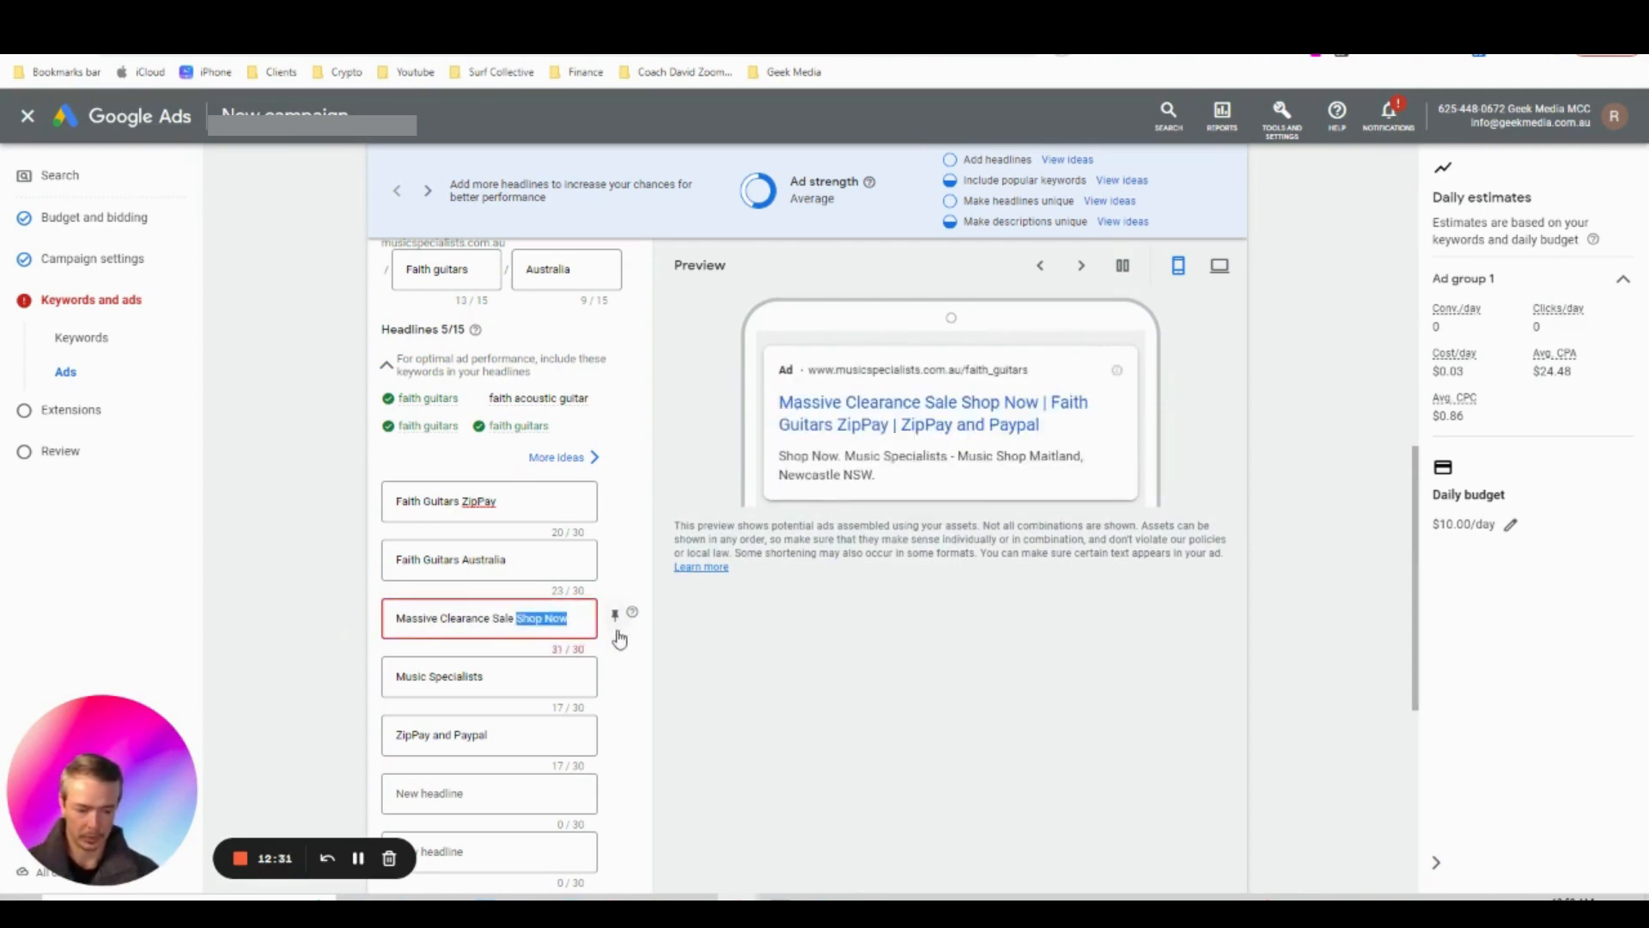
pyautogui.press('BackSpace')
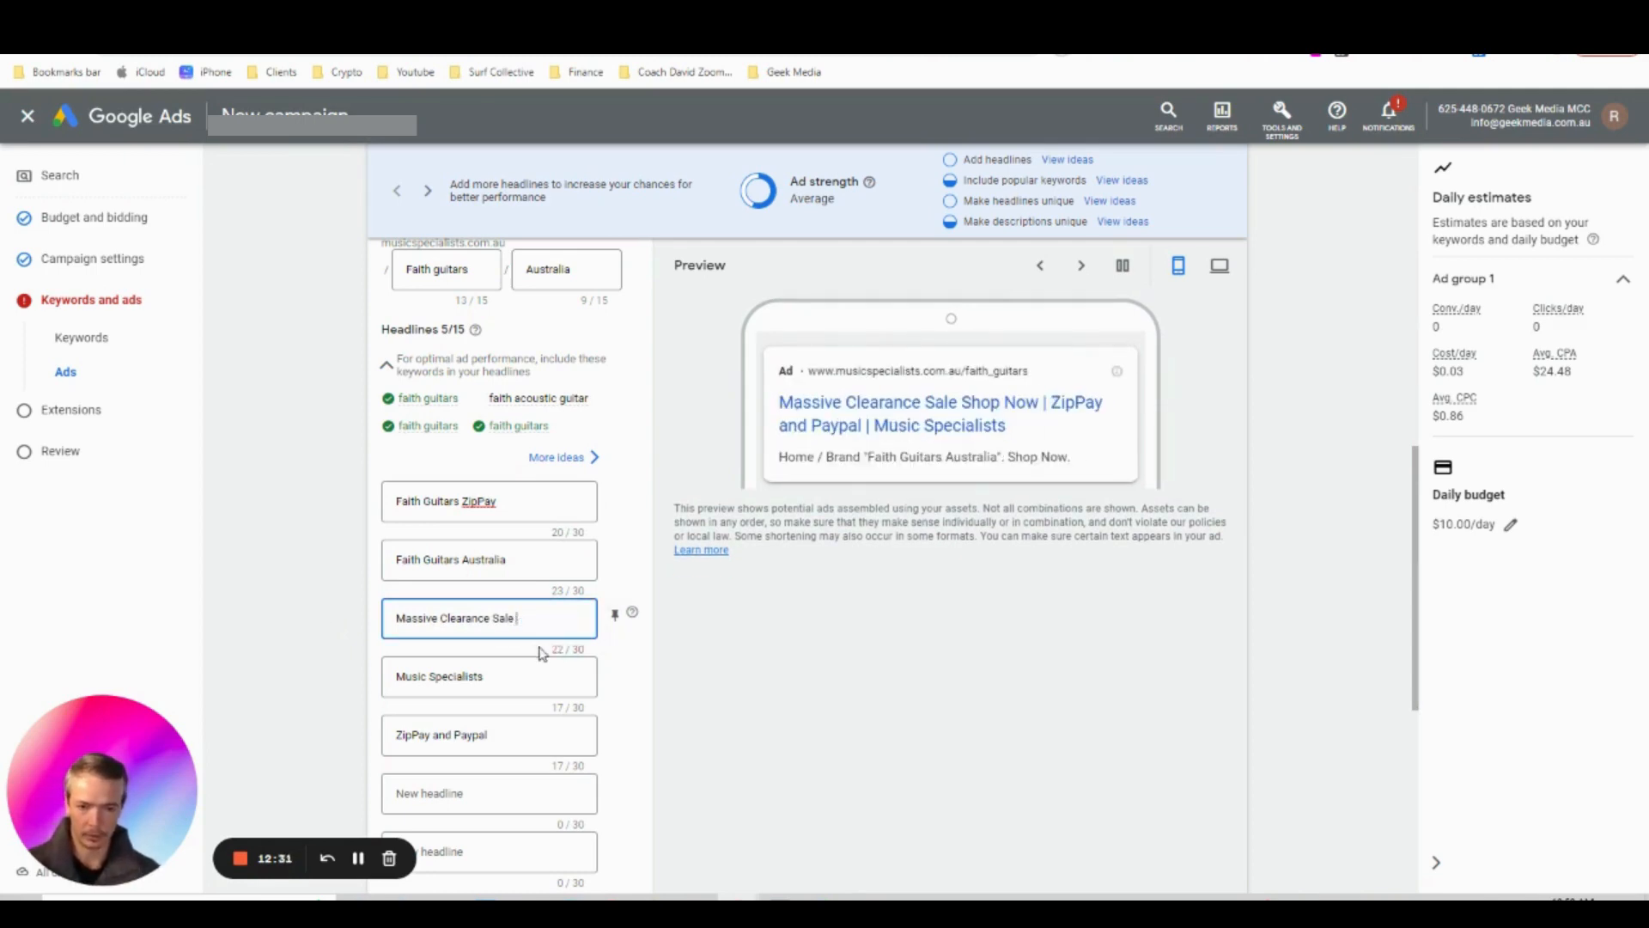
# Add "Shop Now" to the end of the fifth headline so it reads "ZipPay and Paypal Shop Now"
pyautogui.click(501, 679)
pyautogui.scroll(-1, 502, 685)
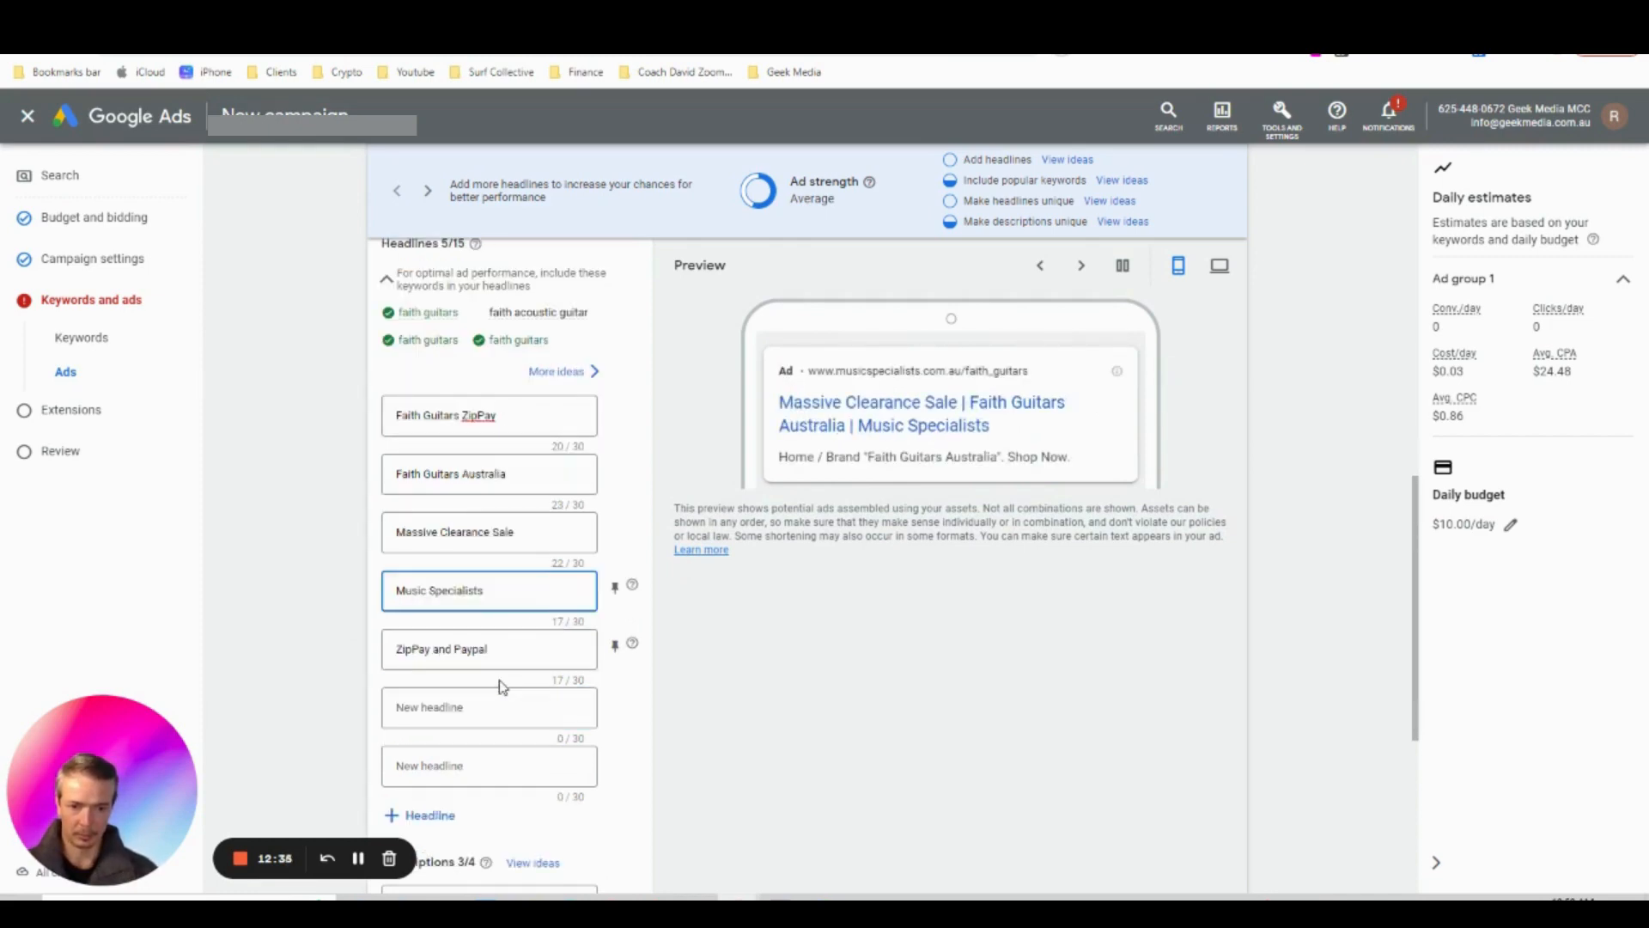
pyautogui.click(502, 651)
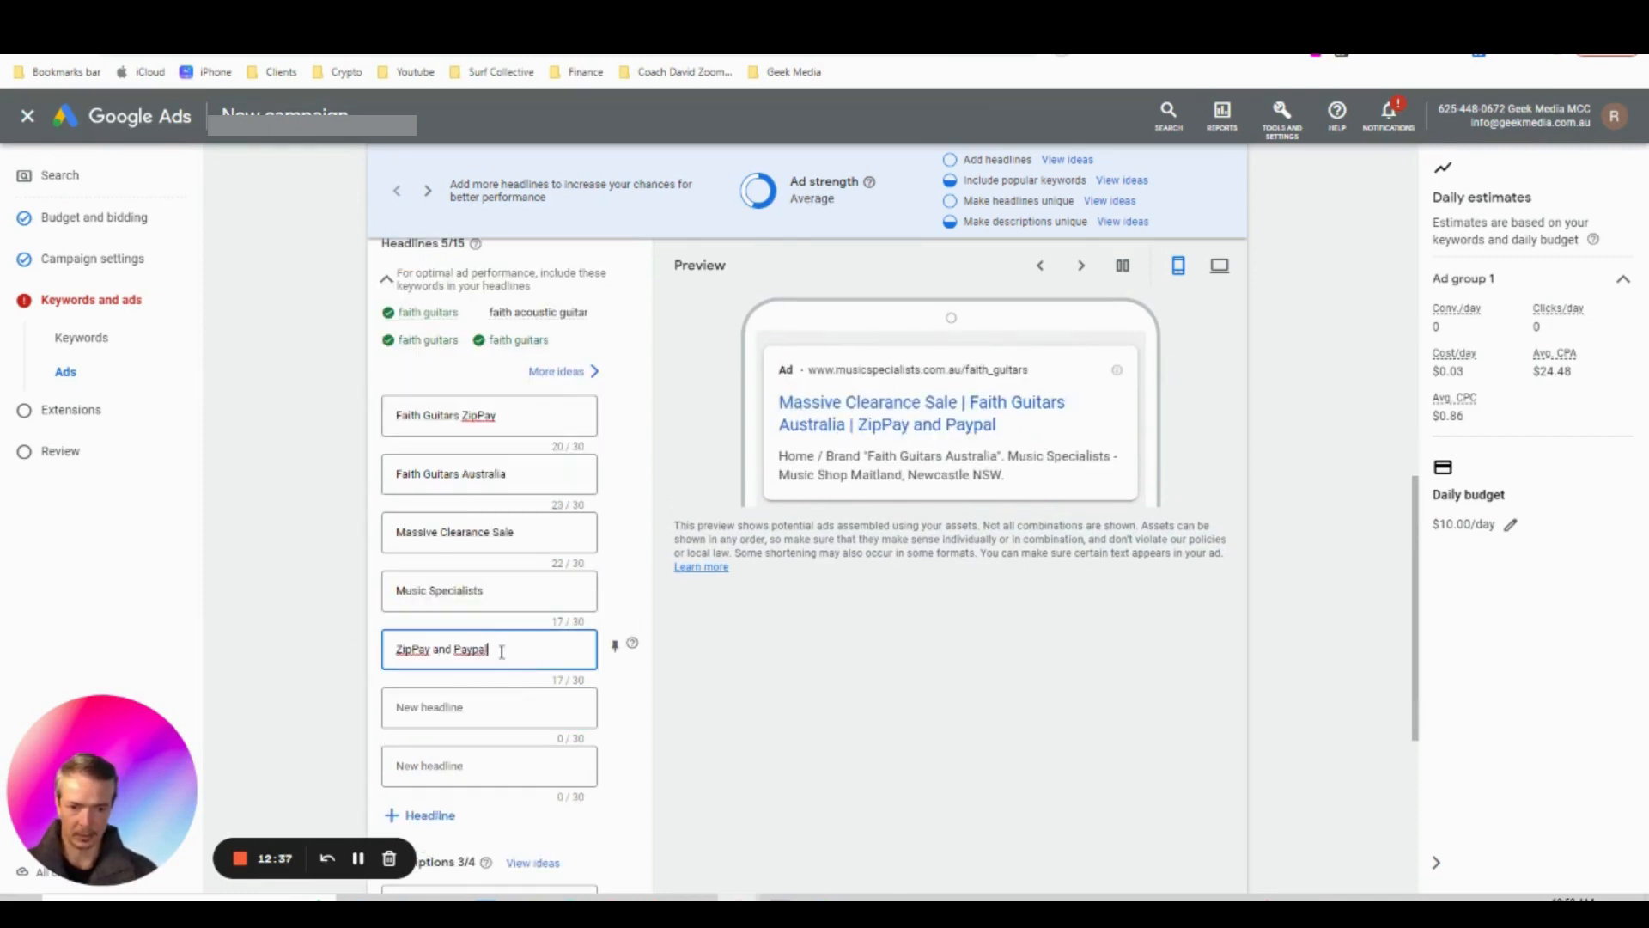
pyautogui.write('Shop Now')
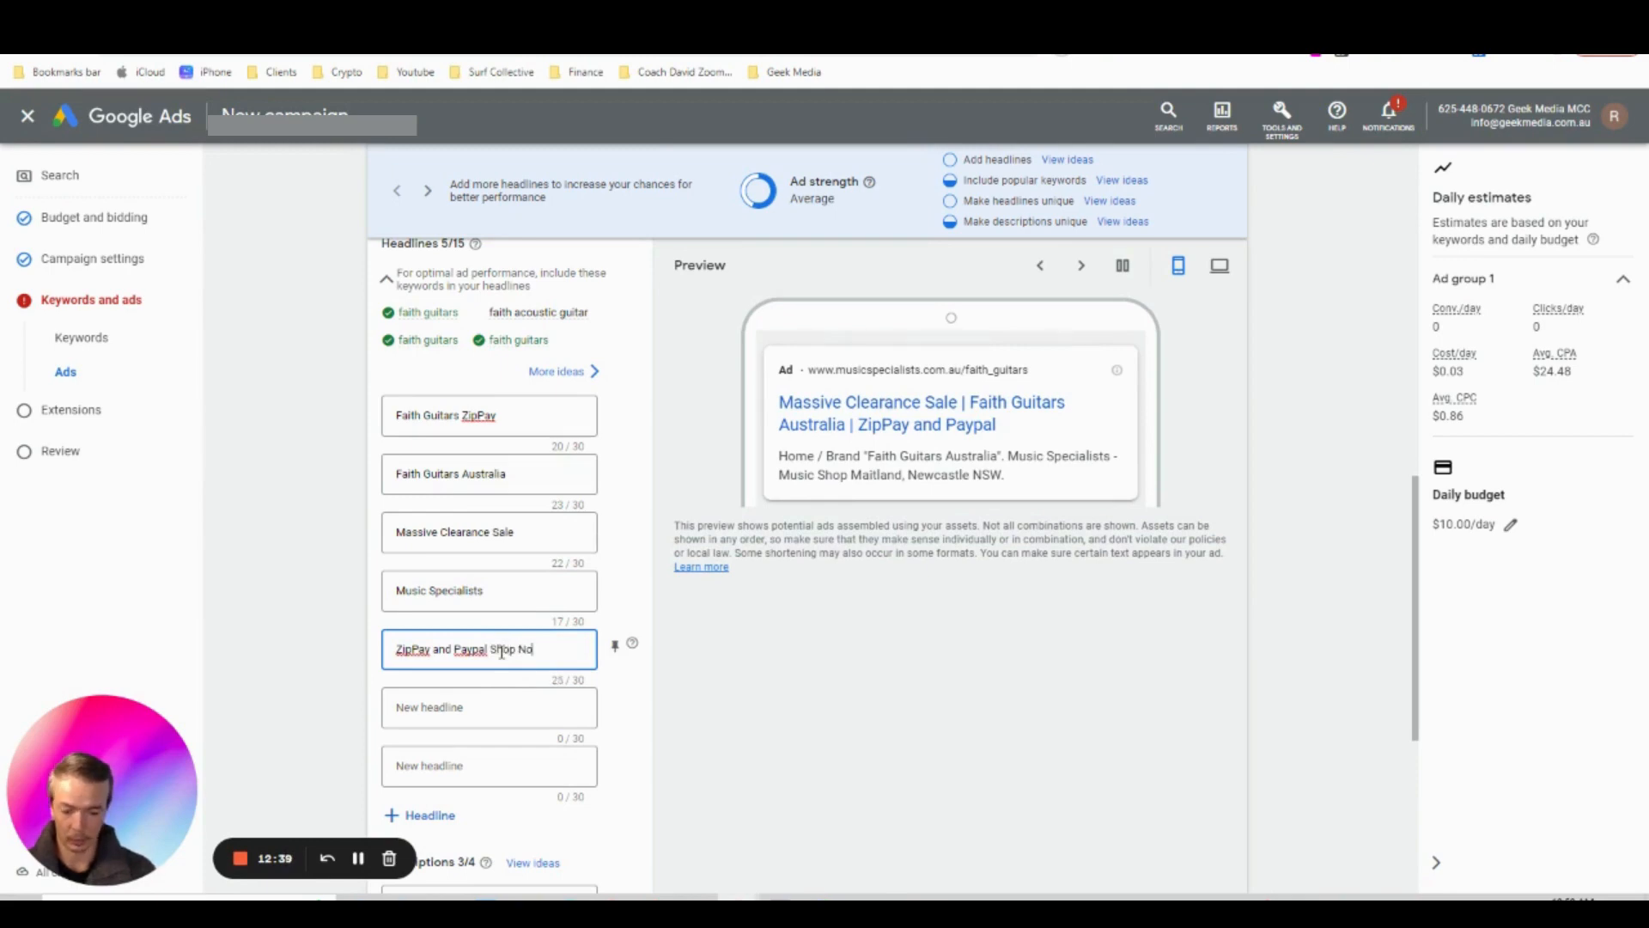
# Copy the "Faith Guitars Australia" headline into the empty sixth headline
pyautogui.click(442, 713)
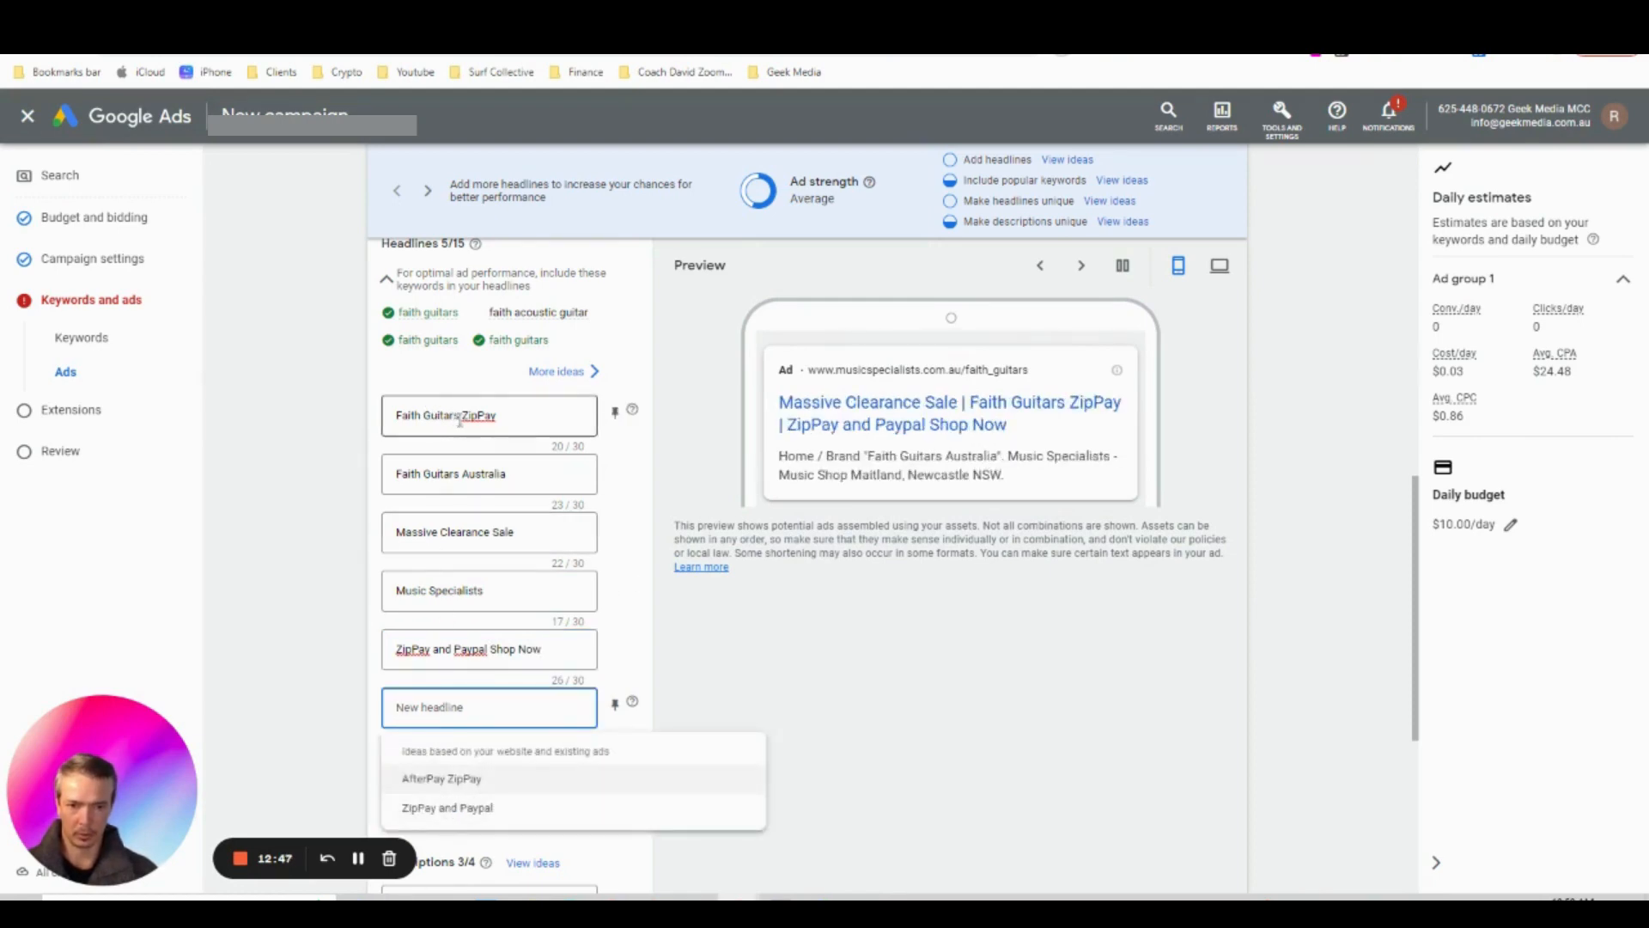
pyautogui.tripleClick(453, 476)
pyautogui.hotkey('ctrl', 'c')
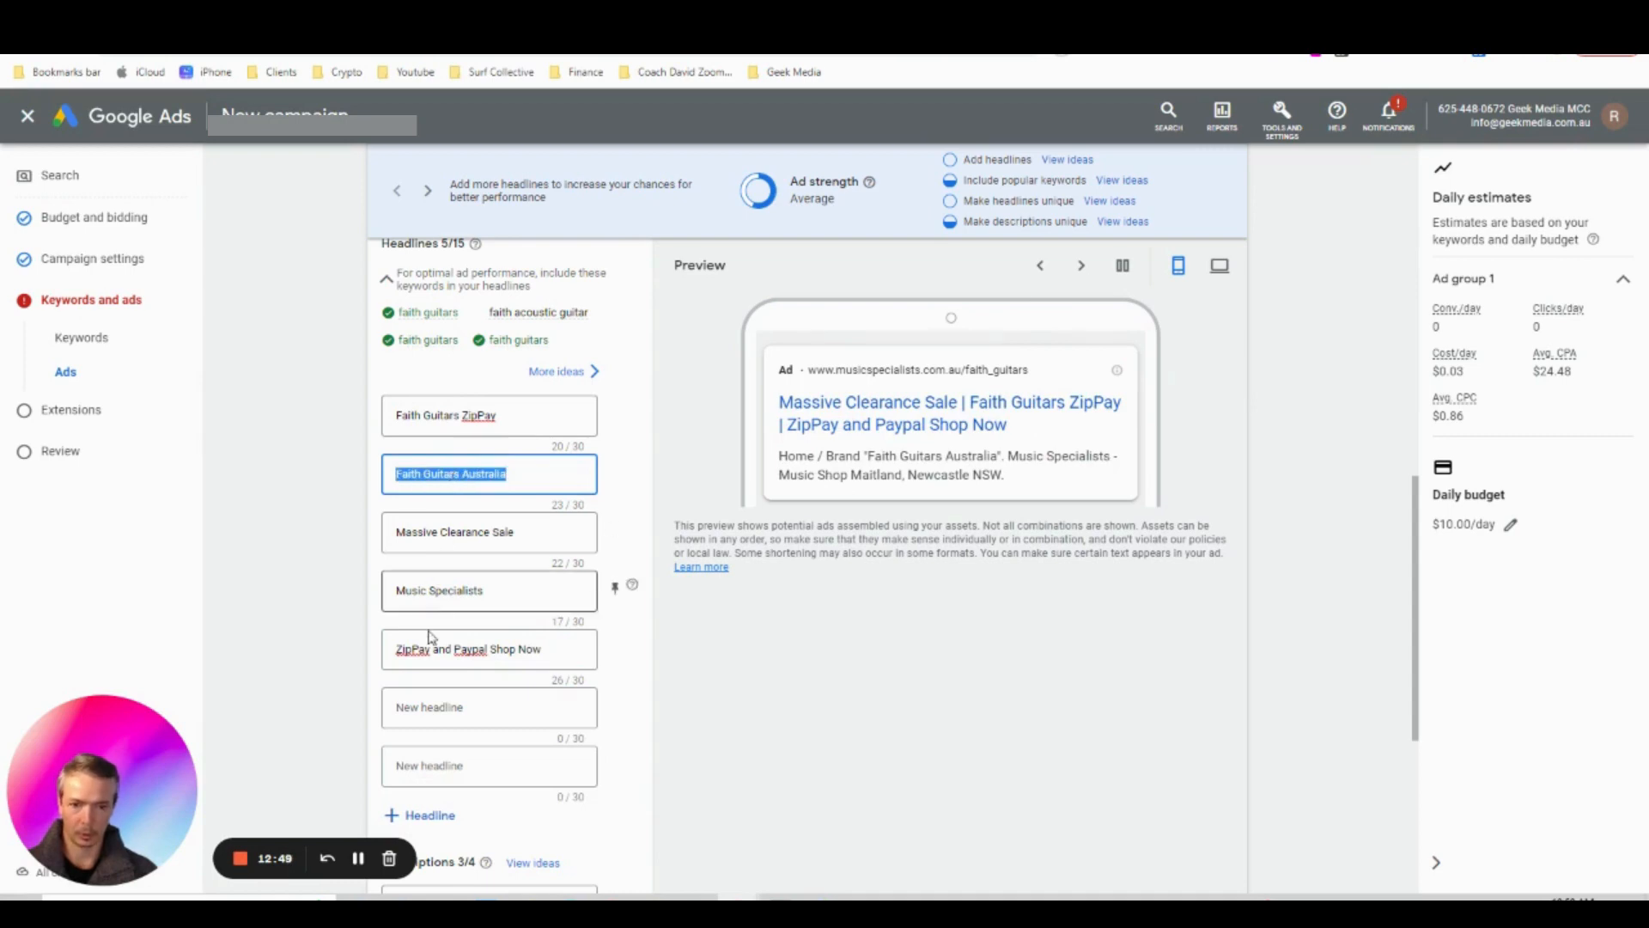
pyautogui.click(417, 706)
pyautogui.hotkey('ctrl', 'v')
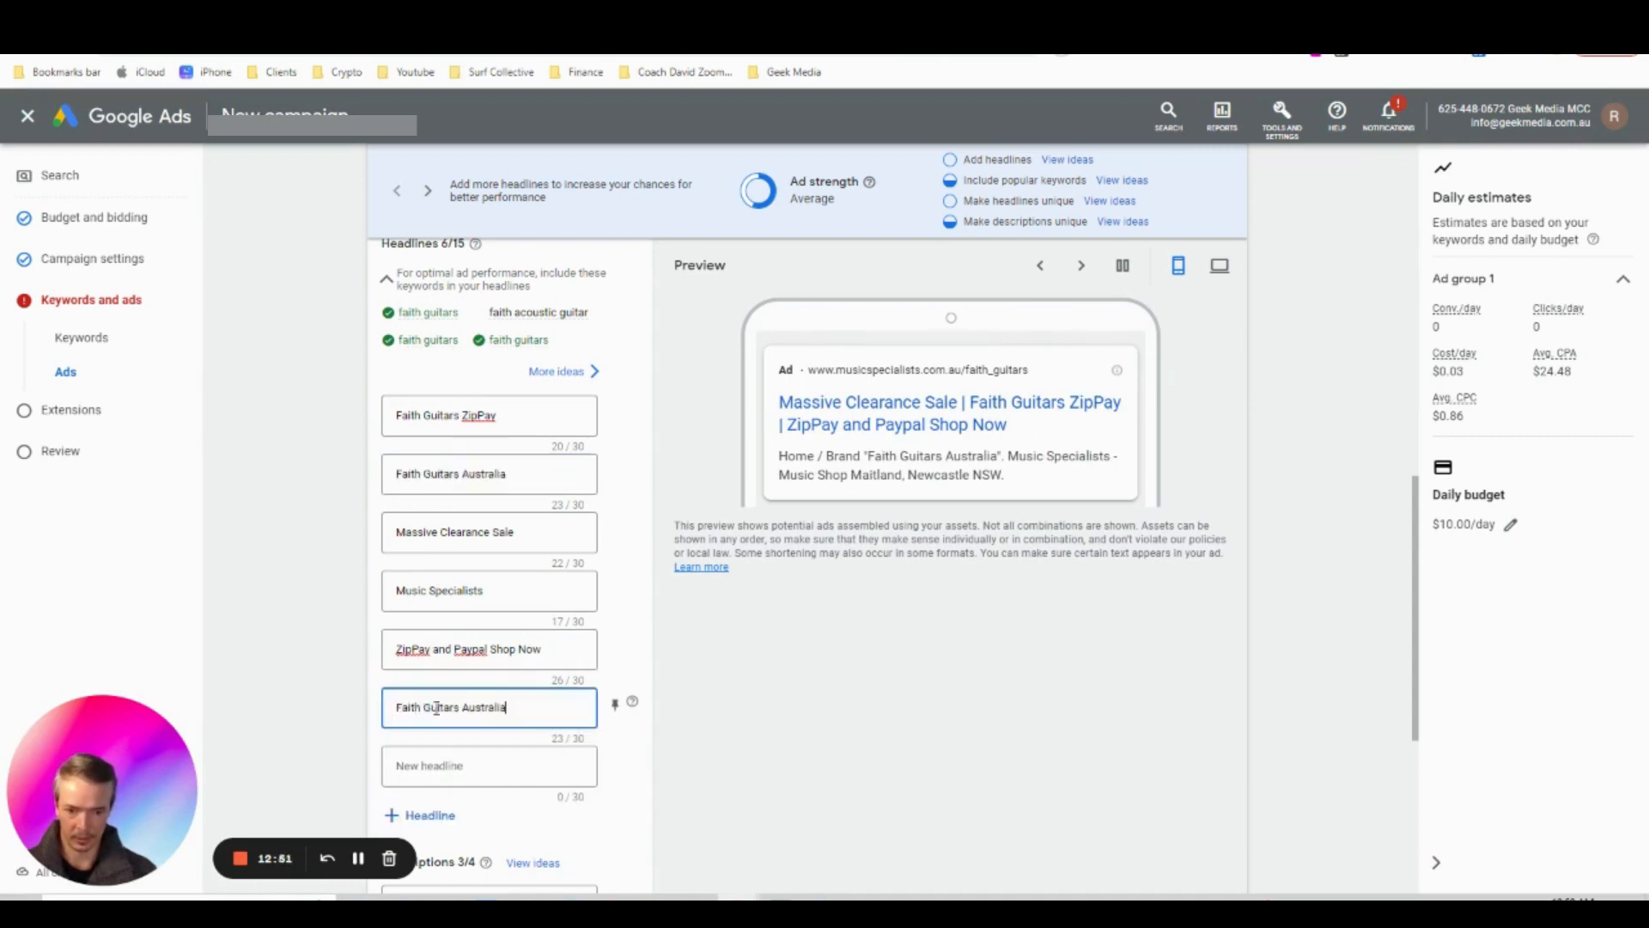
# Edit the sixth headline to read "Faith Acoustic Guitars" by inserting "Acoustic" and removing "Australia"
pyautogui.hotkey('ctrl', 'shift', 'Left')
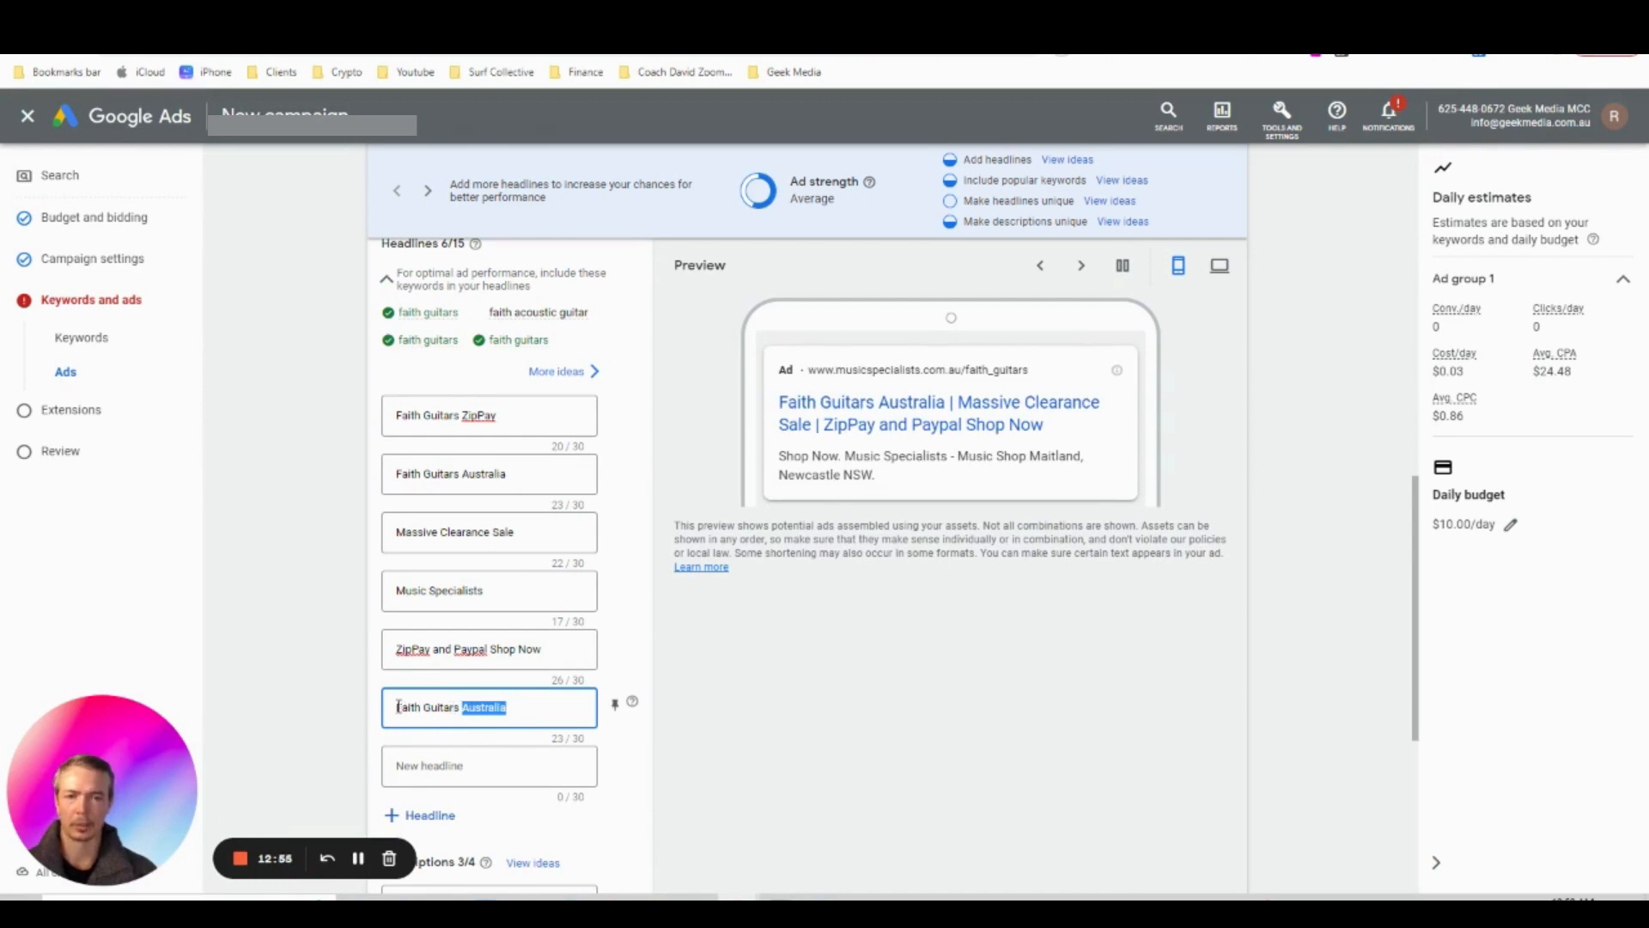
pyautogui.click(398, 706)
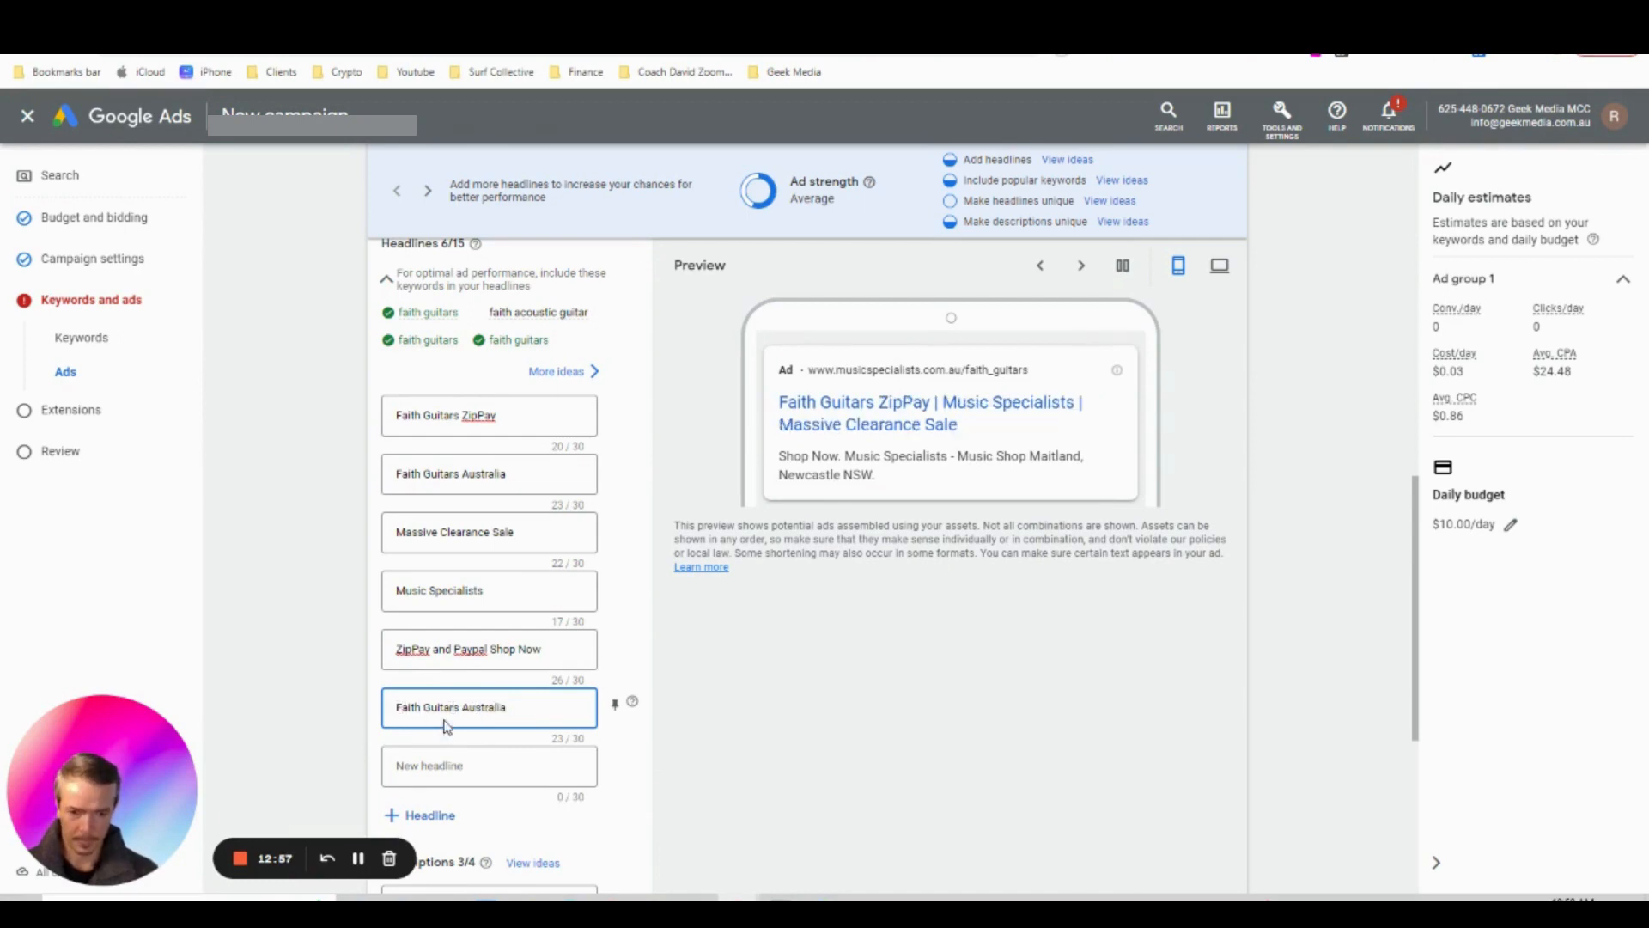
pyautogui.doubleClick(487, 707)
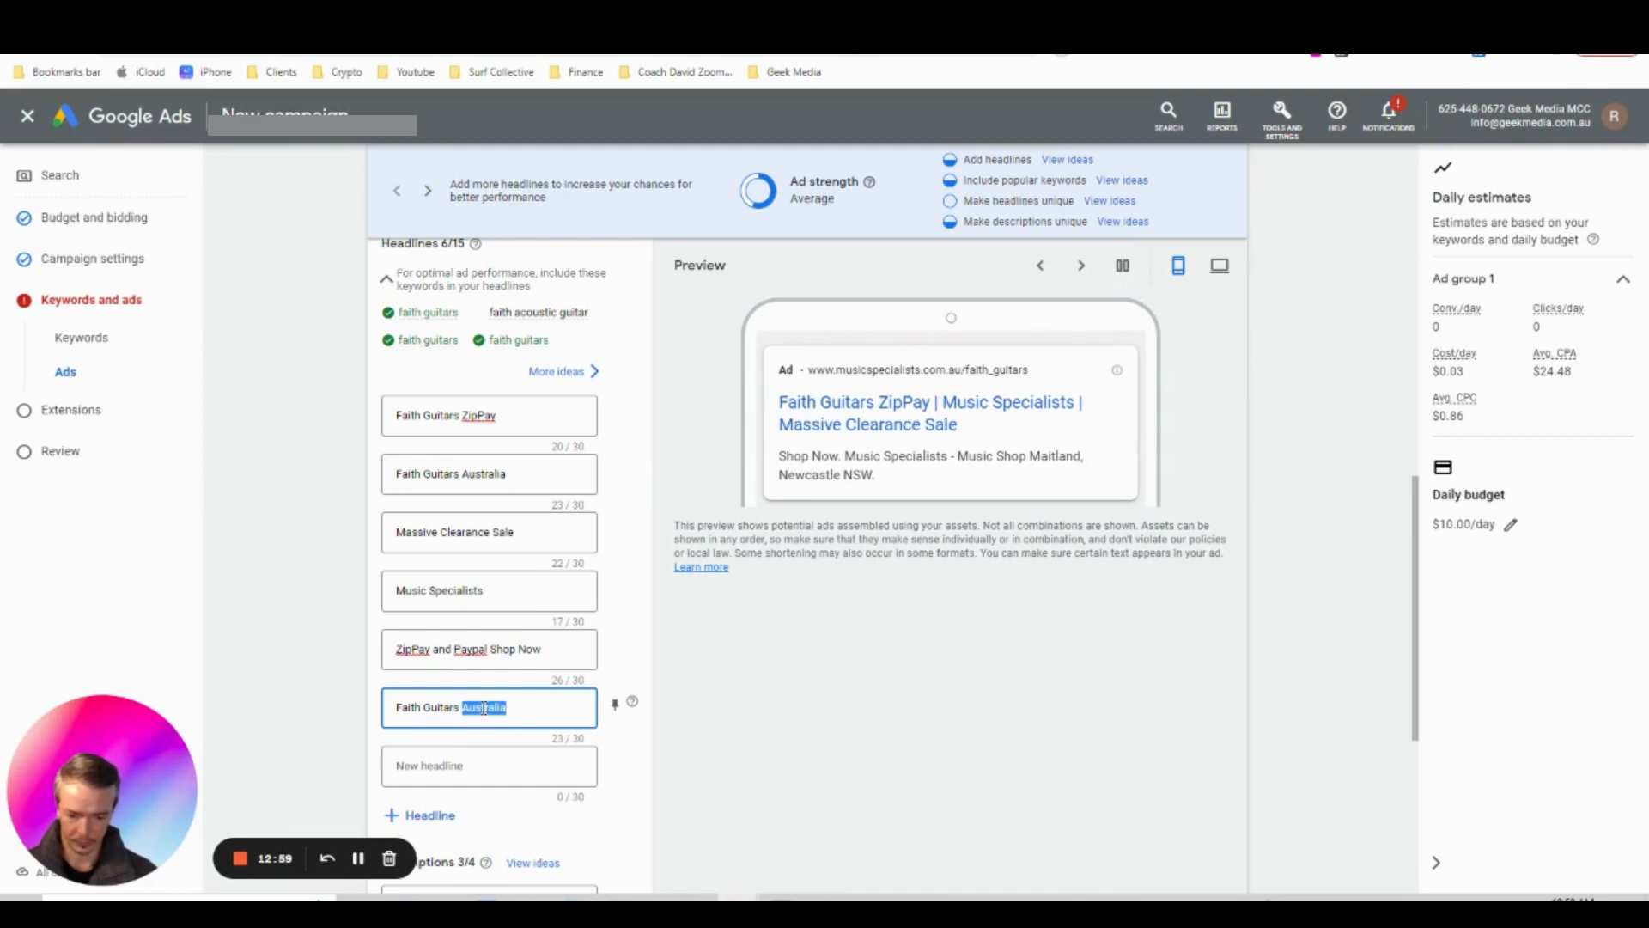
pyautogui.click(423, 706)
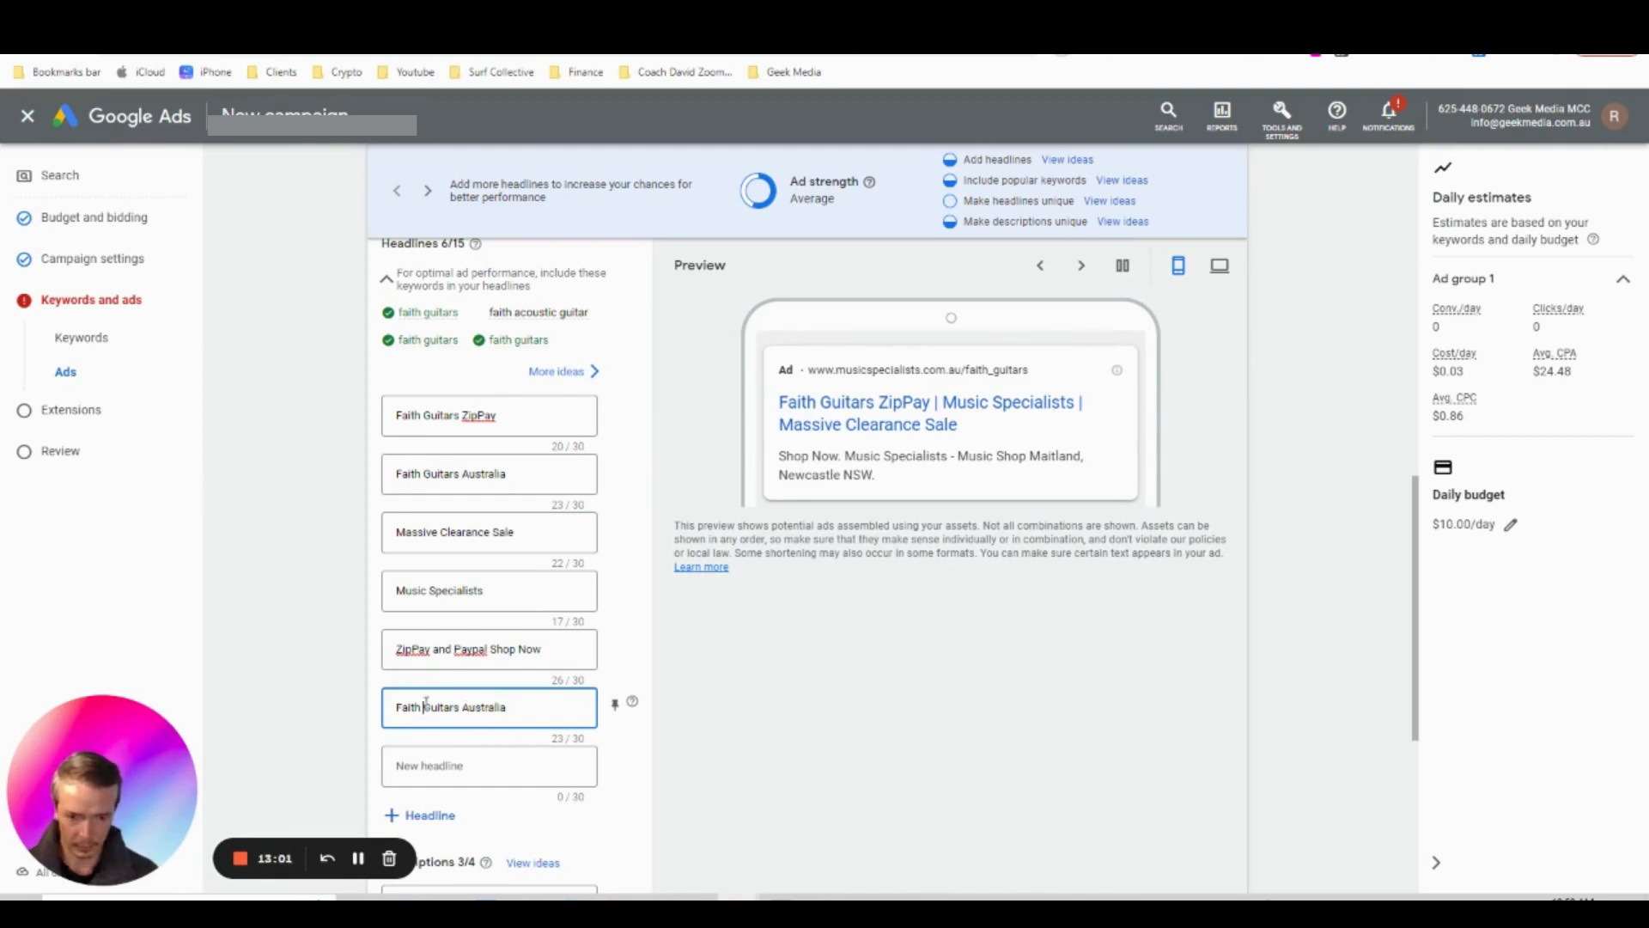
pyautogui.write('Acoustic')
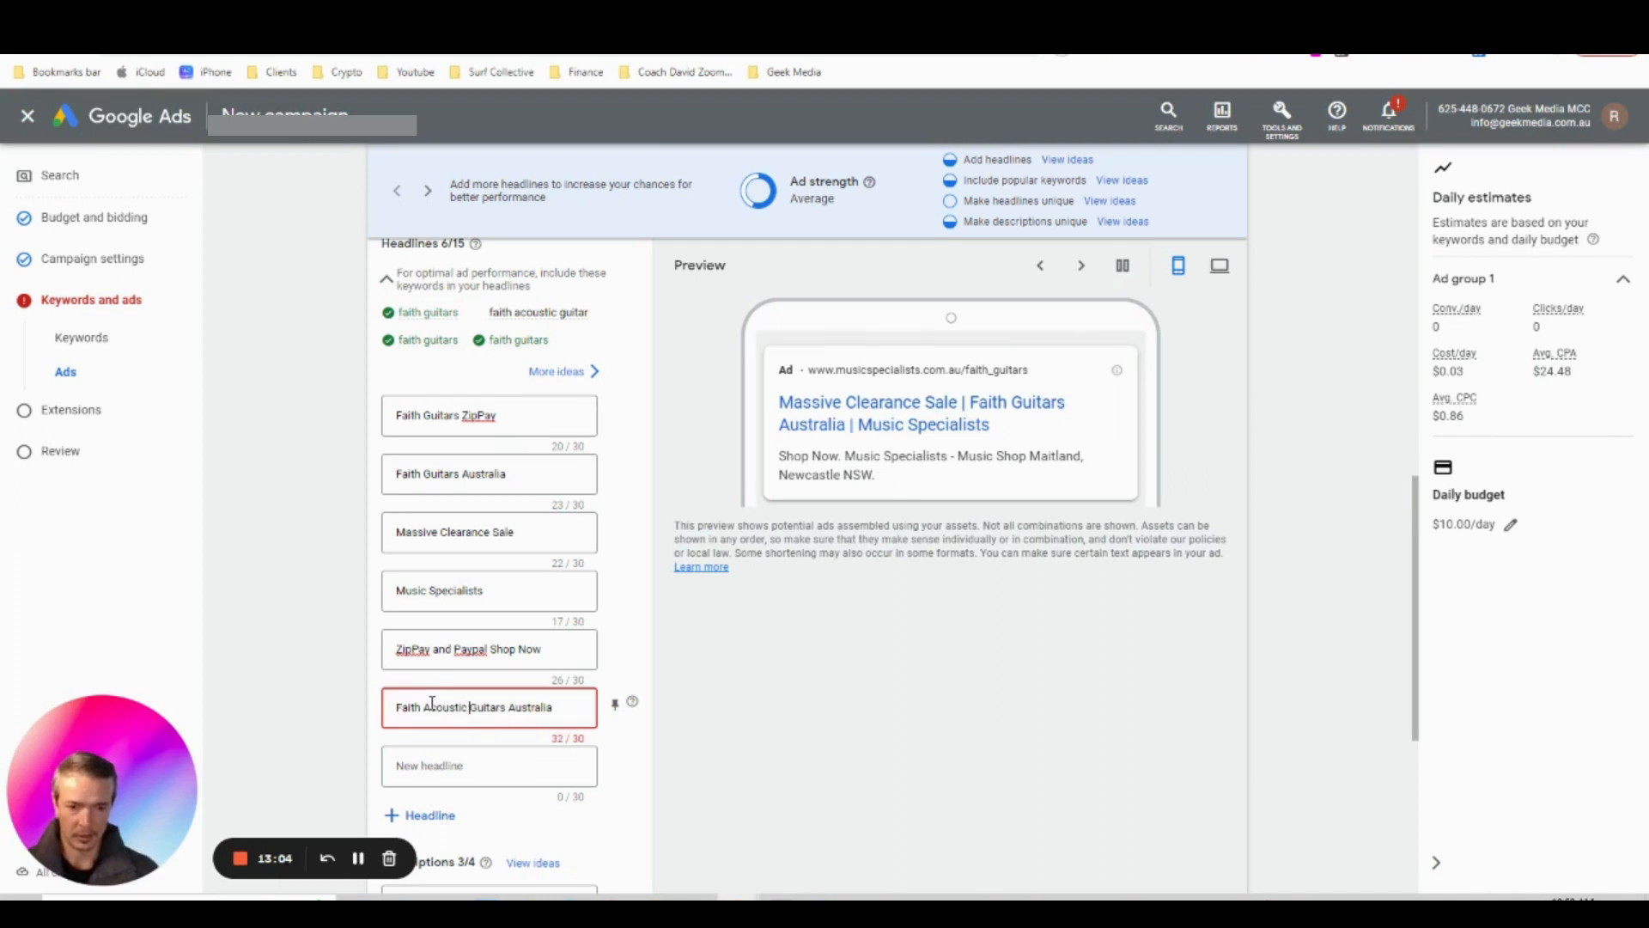
pyautogui.doubleClick(526, 707)
pyautogui.press('BackSpace')
pyautogui.press('BackSpace')
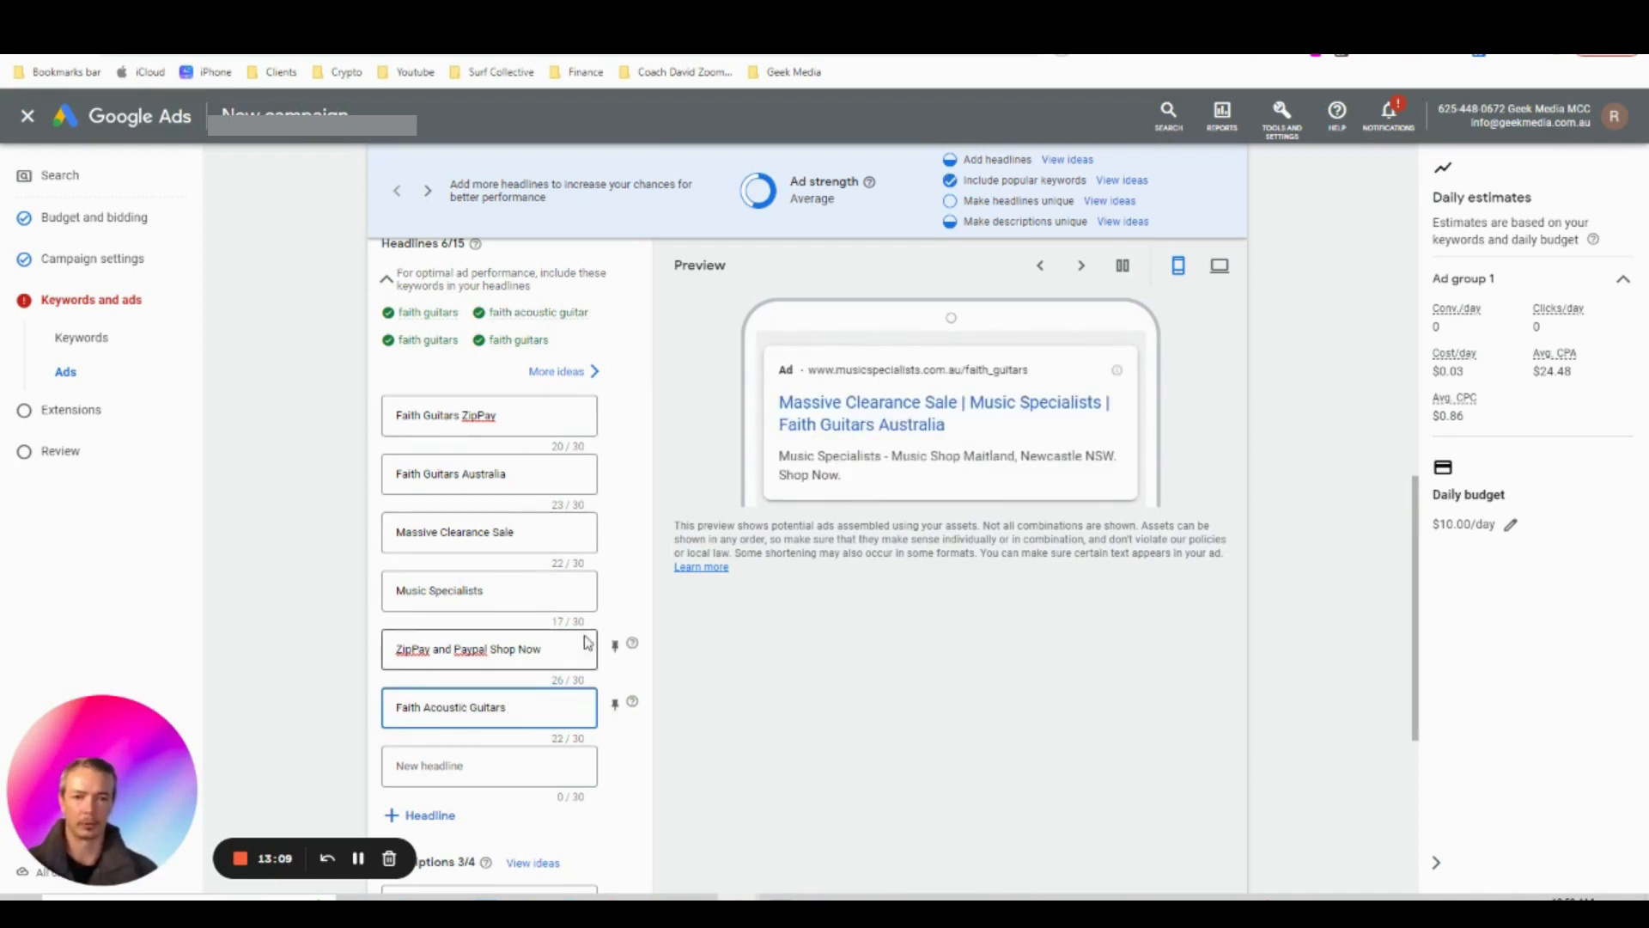
# Add the suggested description "Faith Guitars Australia | AfterPay ZipPay | Music Specialists" to the ad
pyautogui.scroll(-2, 515, 687)
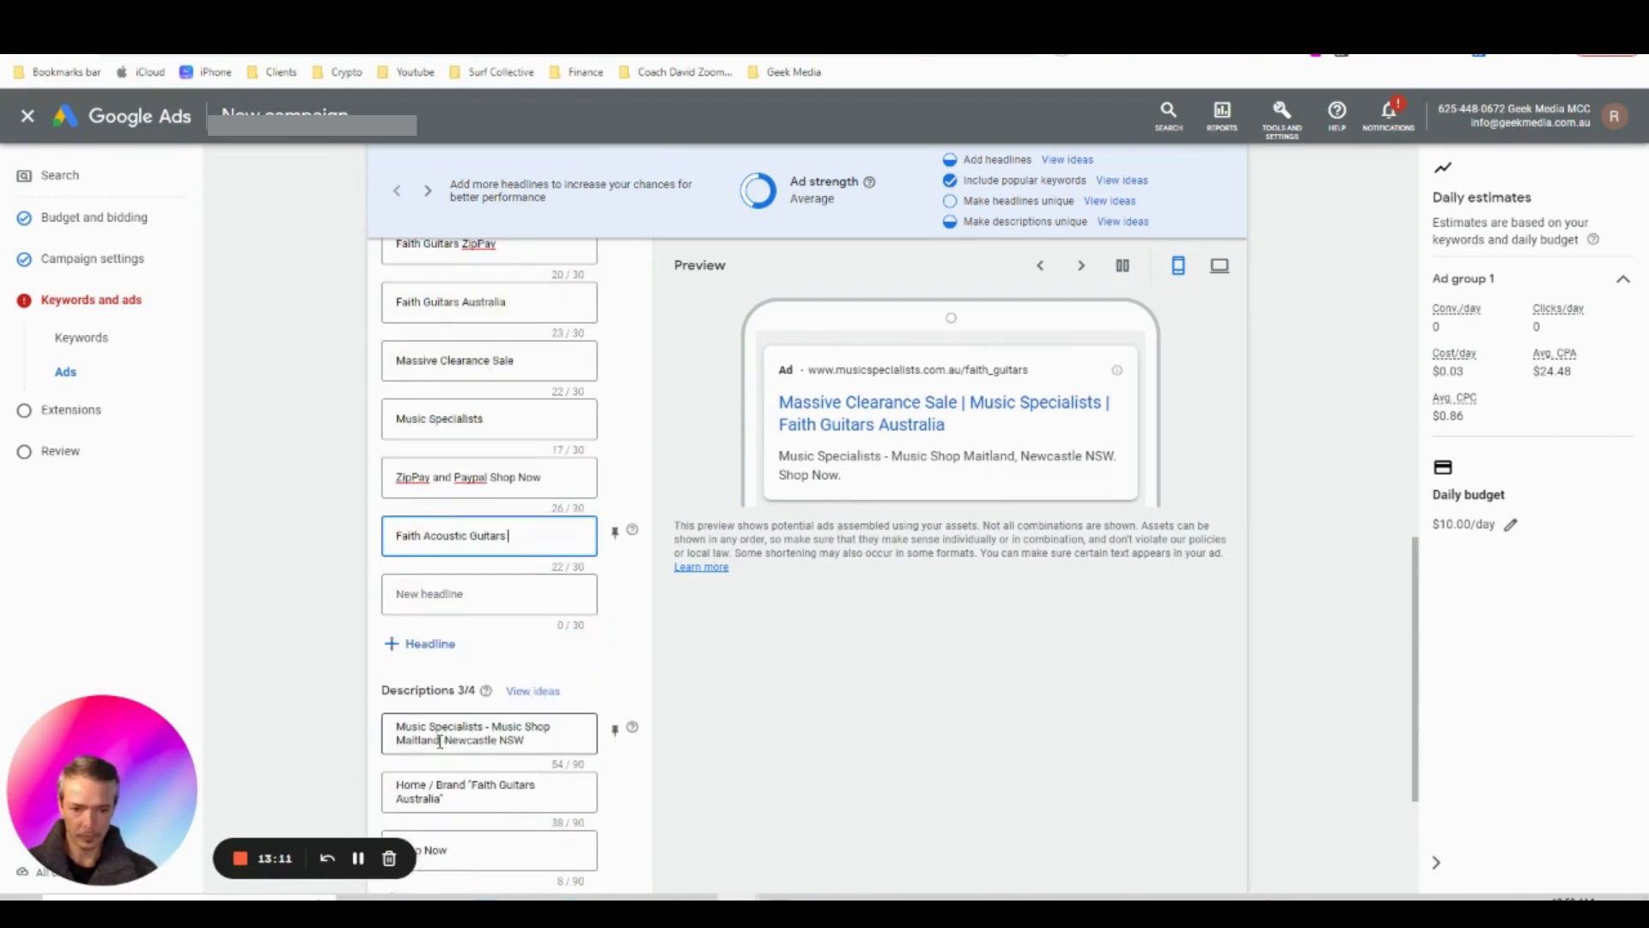
pyautogui.scroll(-1, 460, 745)
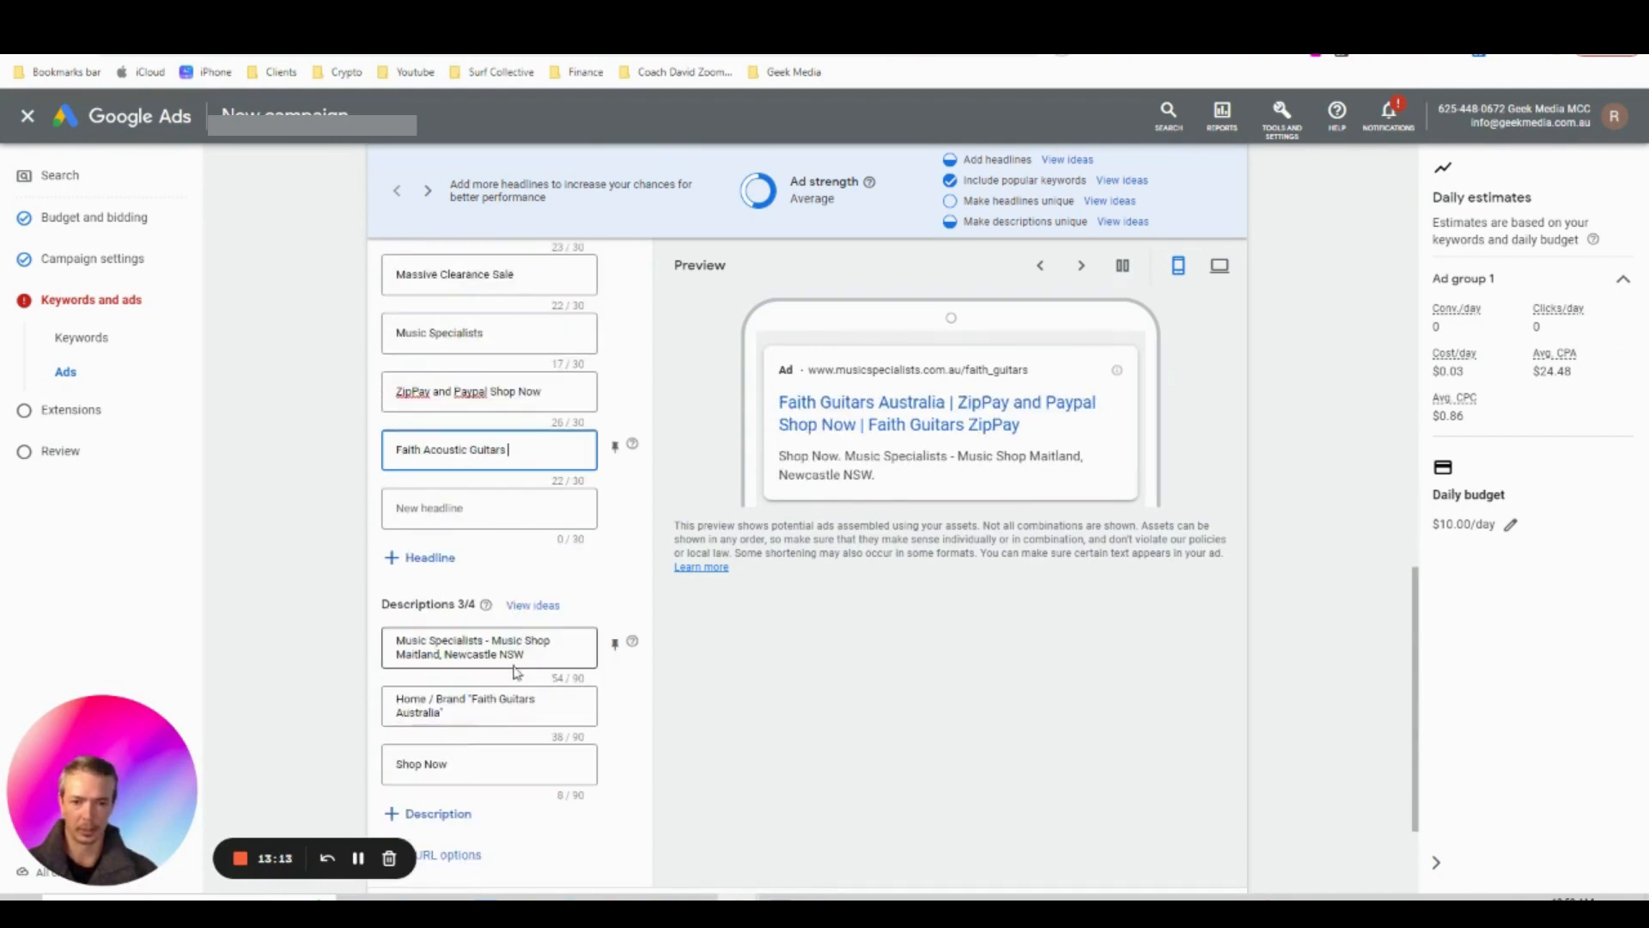
pyautogui.scroll(-1, 487, 715)
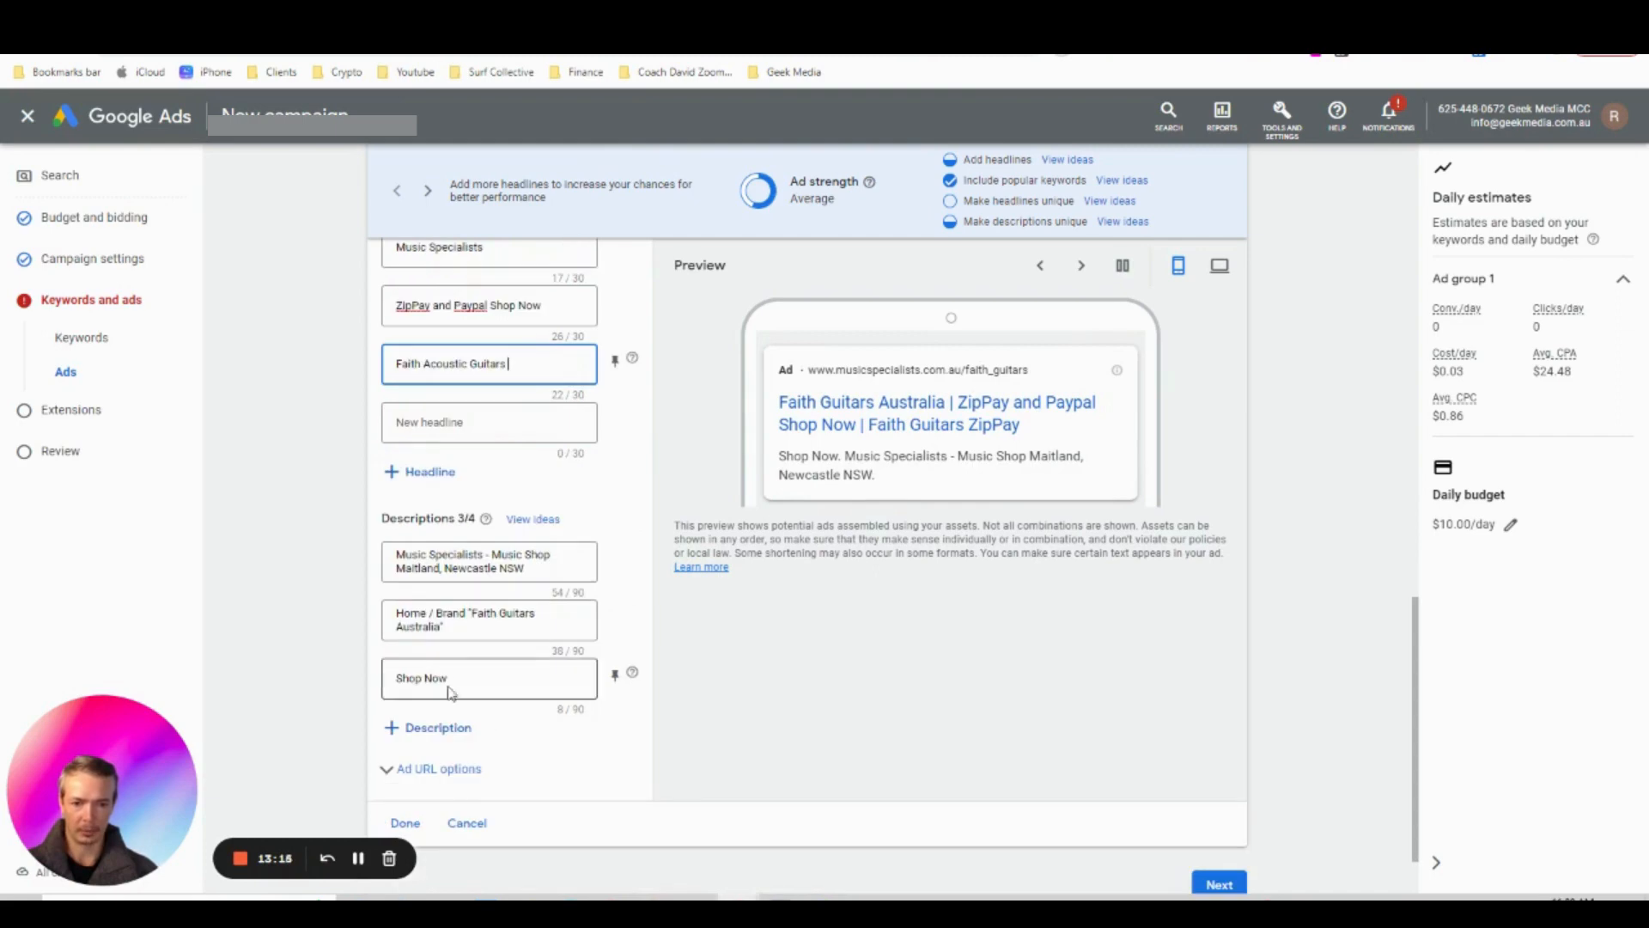
pyautogui.click(532, 519)
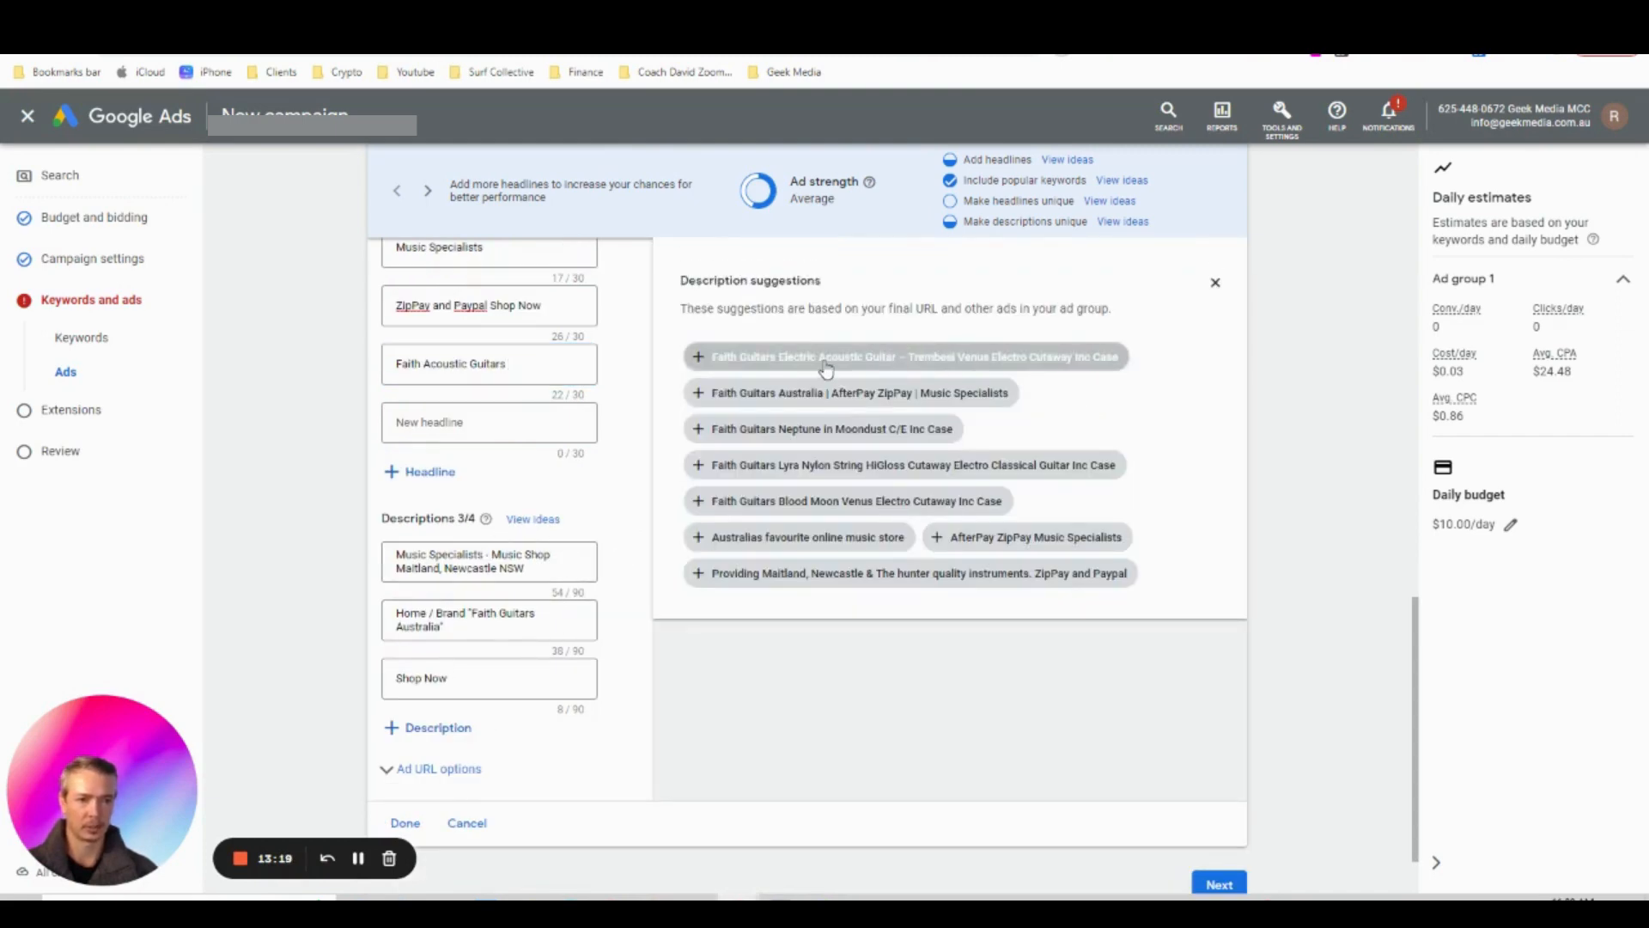
pyautogui.click(876, 397)
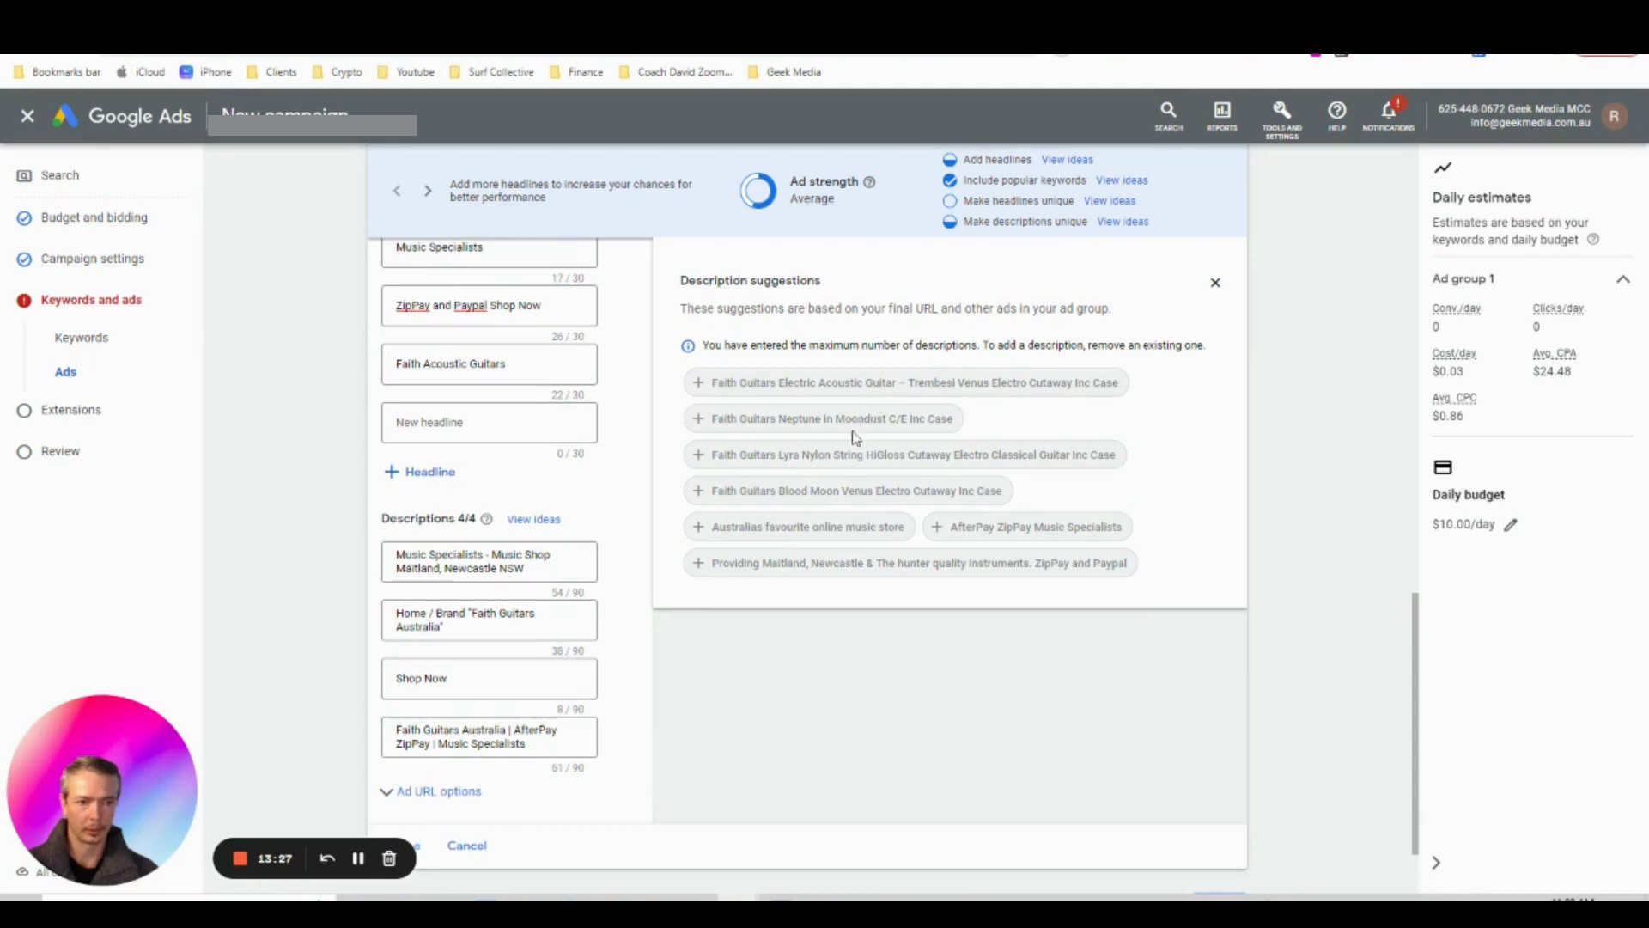
# Replace the "Shop Now" description with the suggested "Faith Guitars Blood Moon Venus Electro Cutaway Inc Case"
pyautogui.click(475, 684)
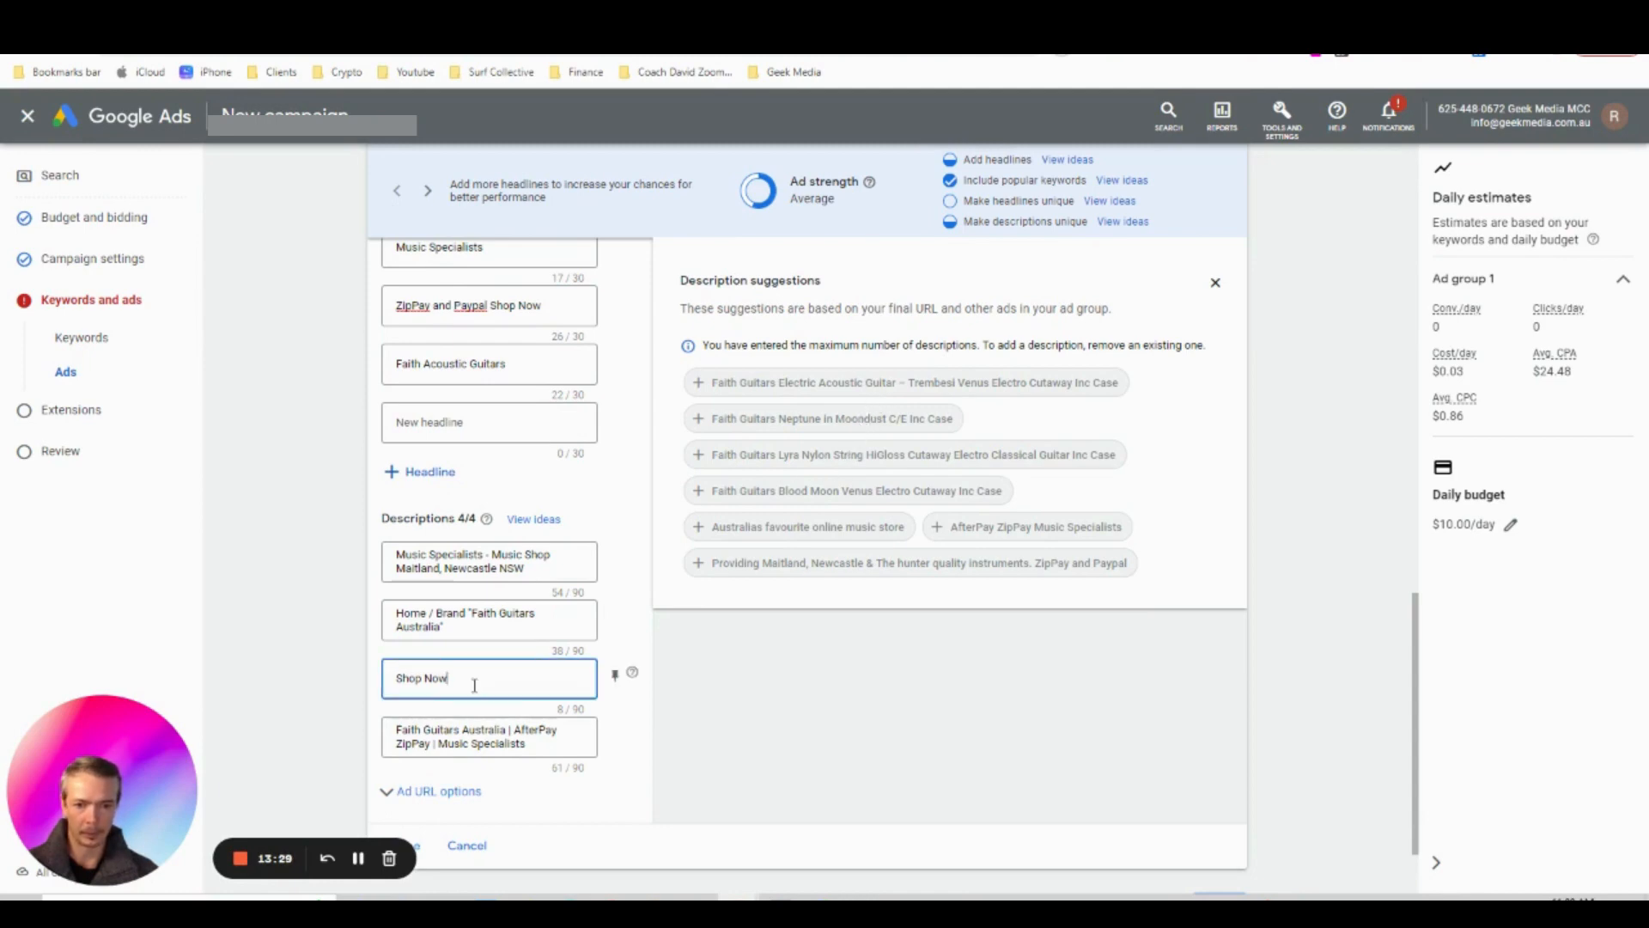
pyautogui.doubleClick(471, 684)
pyautogui.click(469, 684)
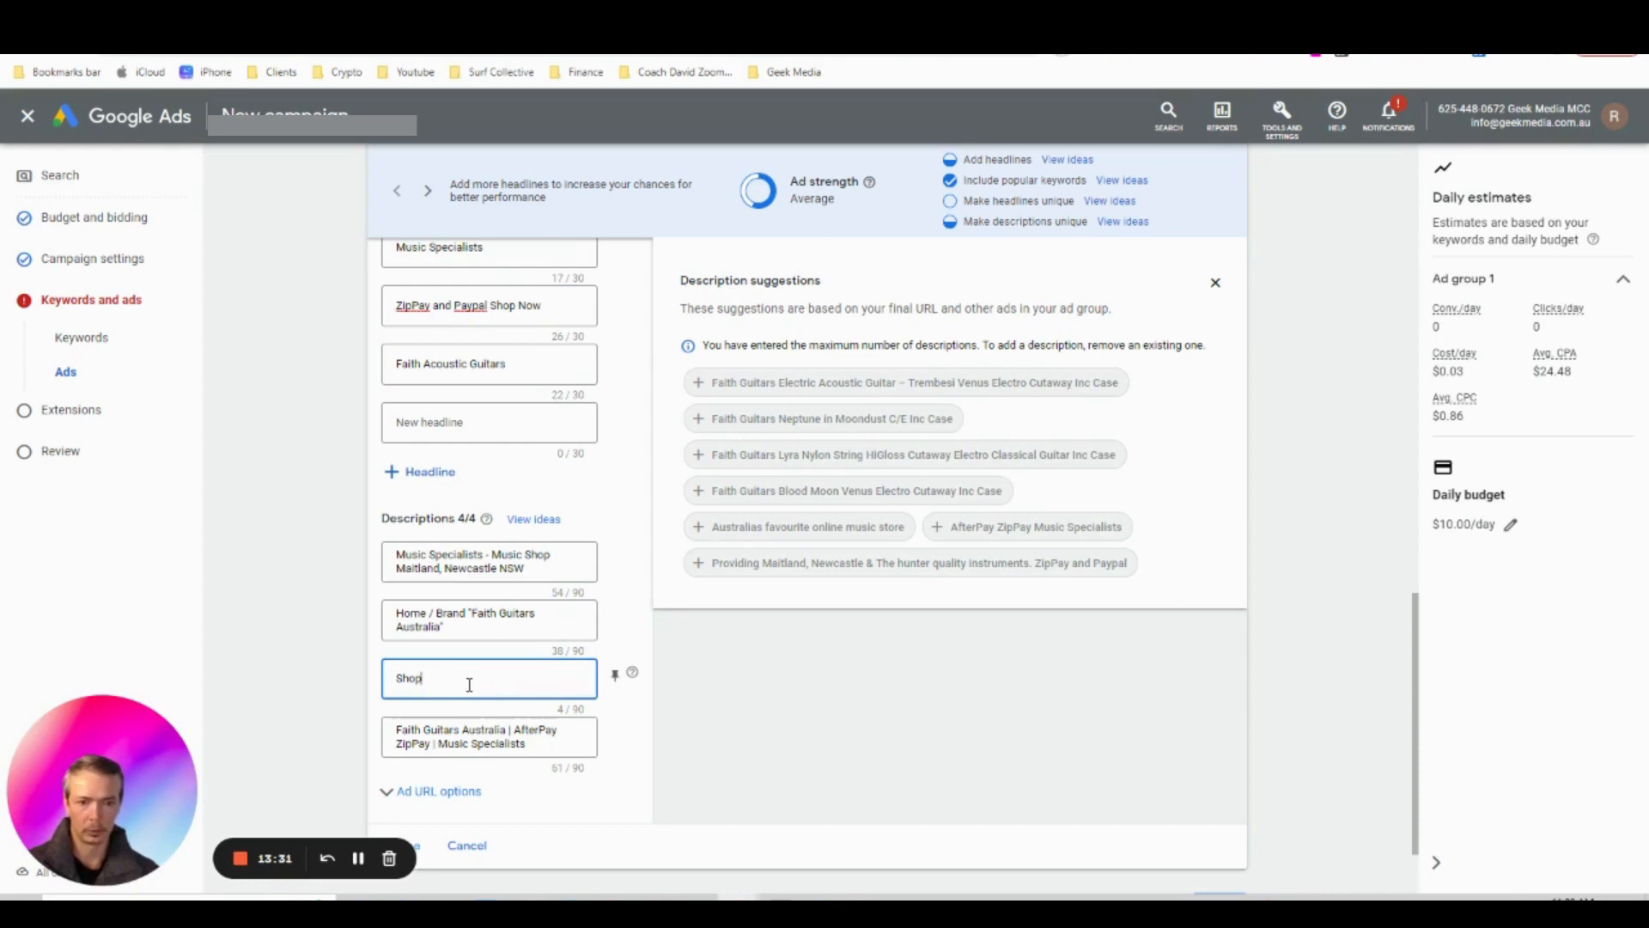
pyautogui.press('BackSpace')
pyautogui.press('BackSpace')
pyautogui.press('BackSpace')
pyautogui.press('BackSpace')
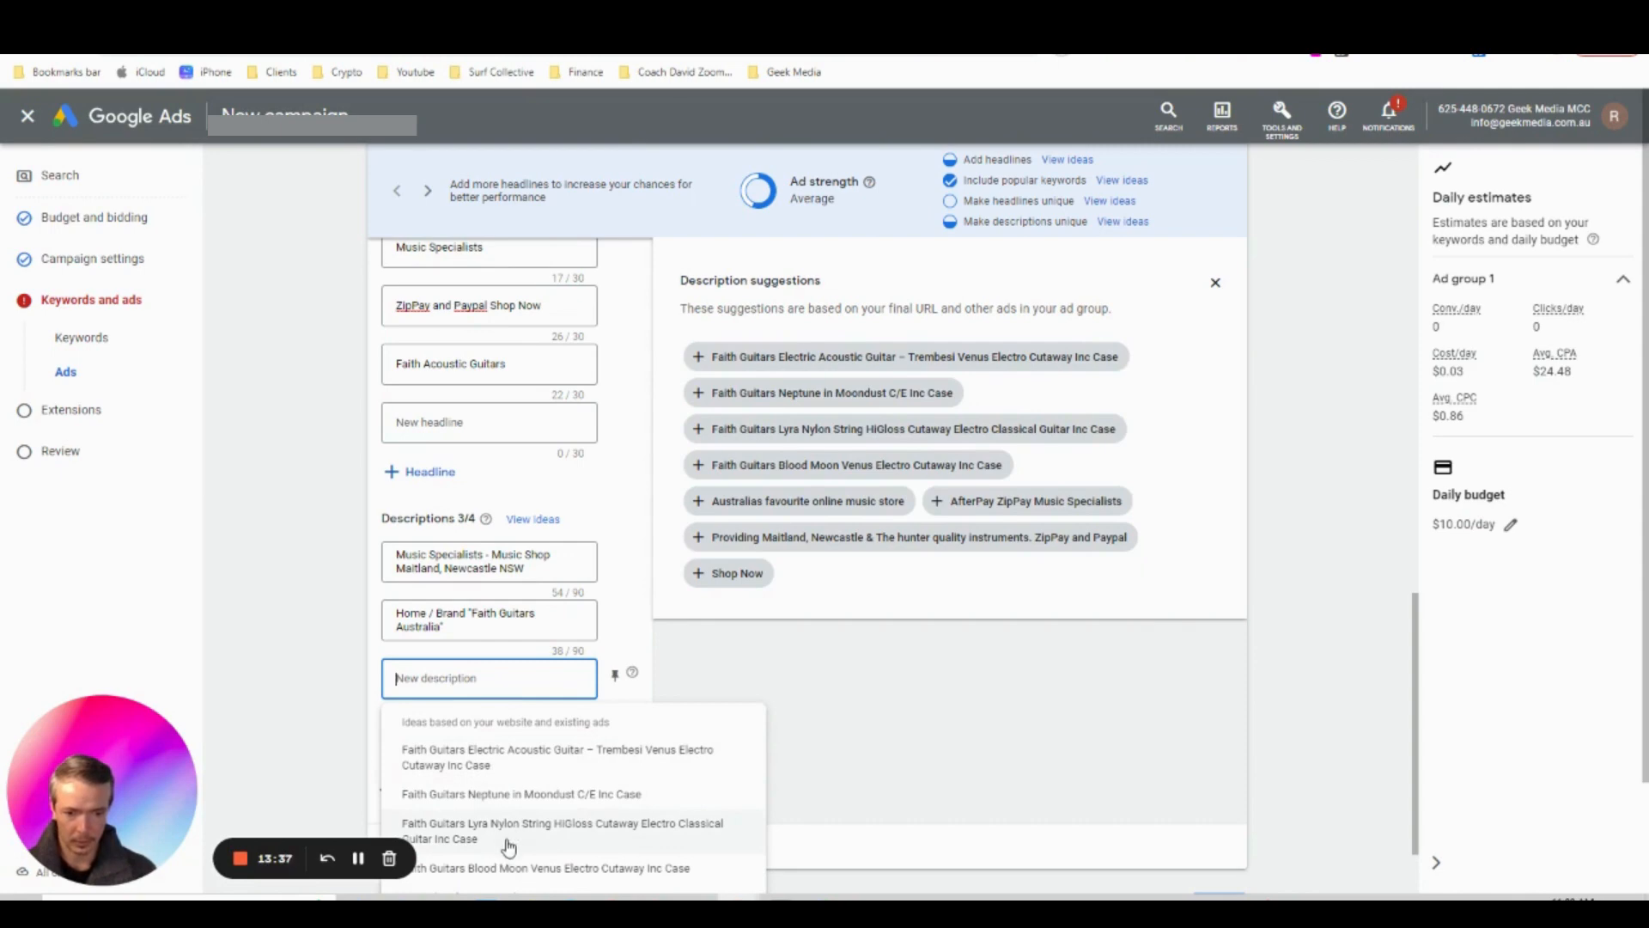
pyautogui.click(505, 870)
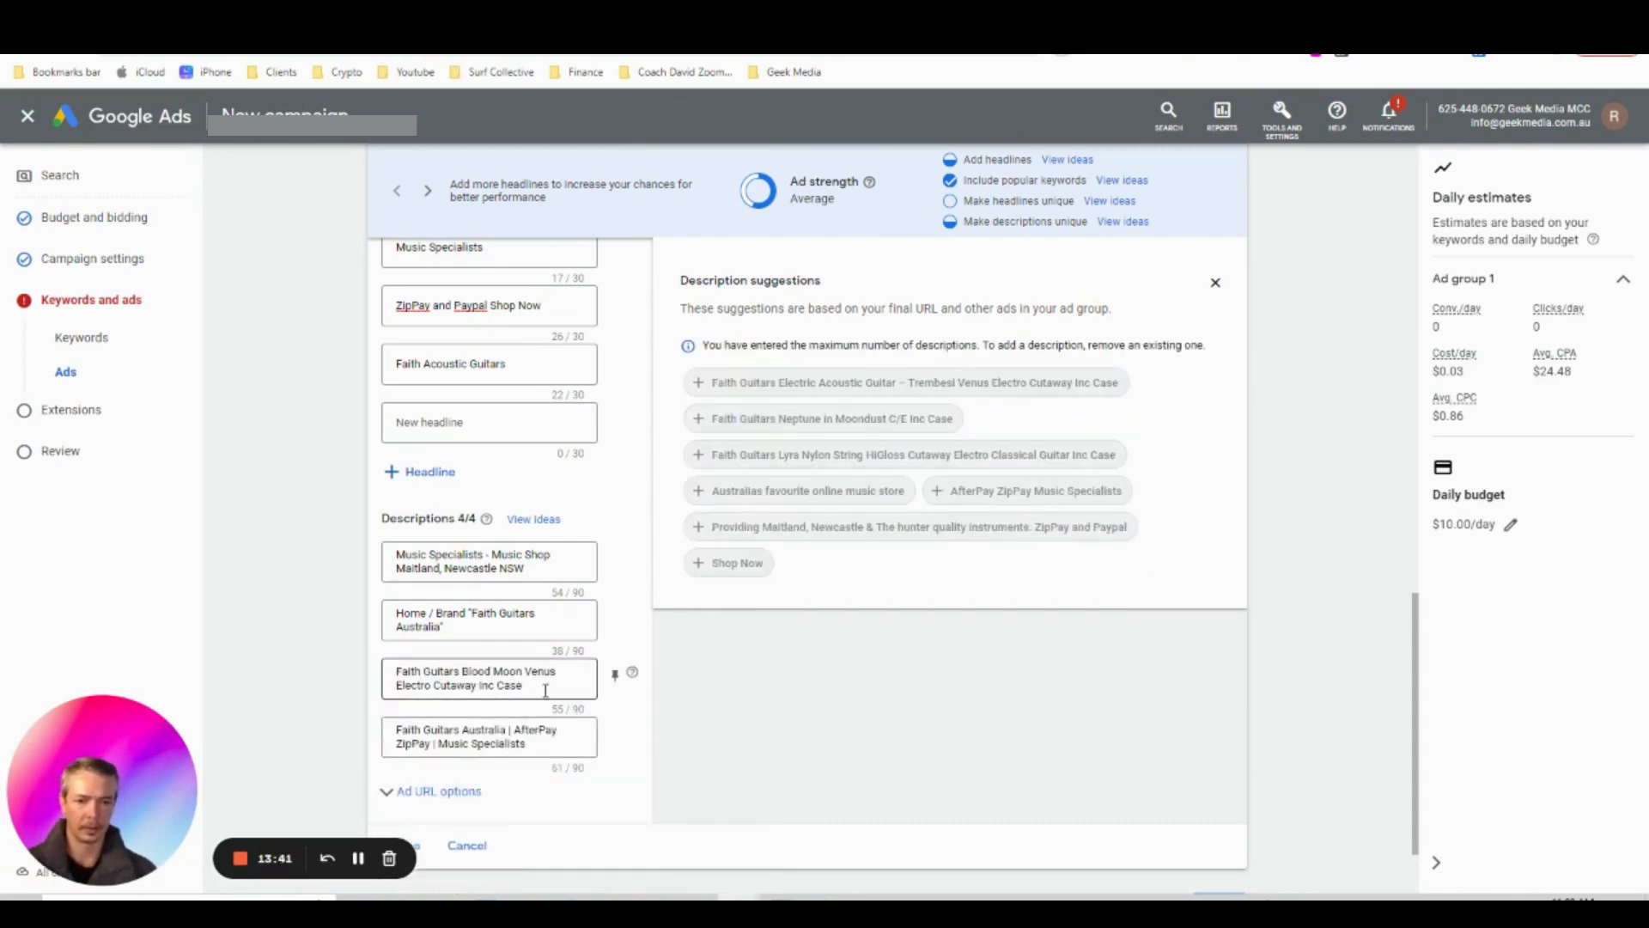
# Remove the "Home / Brand" description and add the suggested "Australias favourite online music store" instead
pyautogui.click(455, 621)
pyautogui.hotkey('ctrl', 'a')
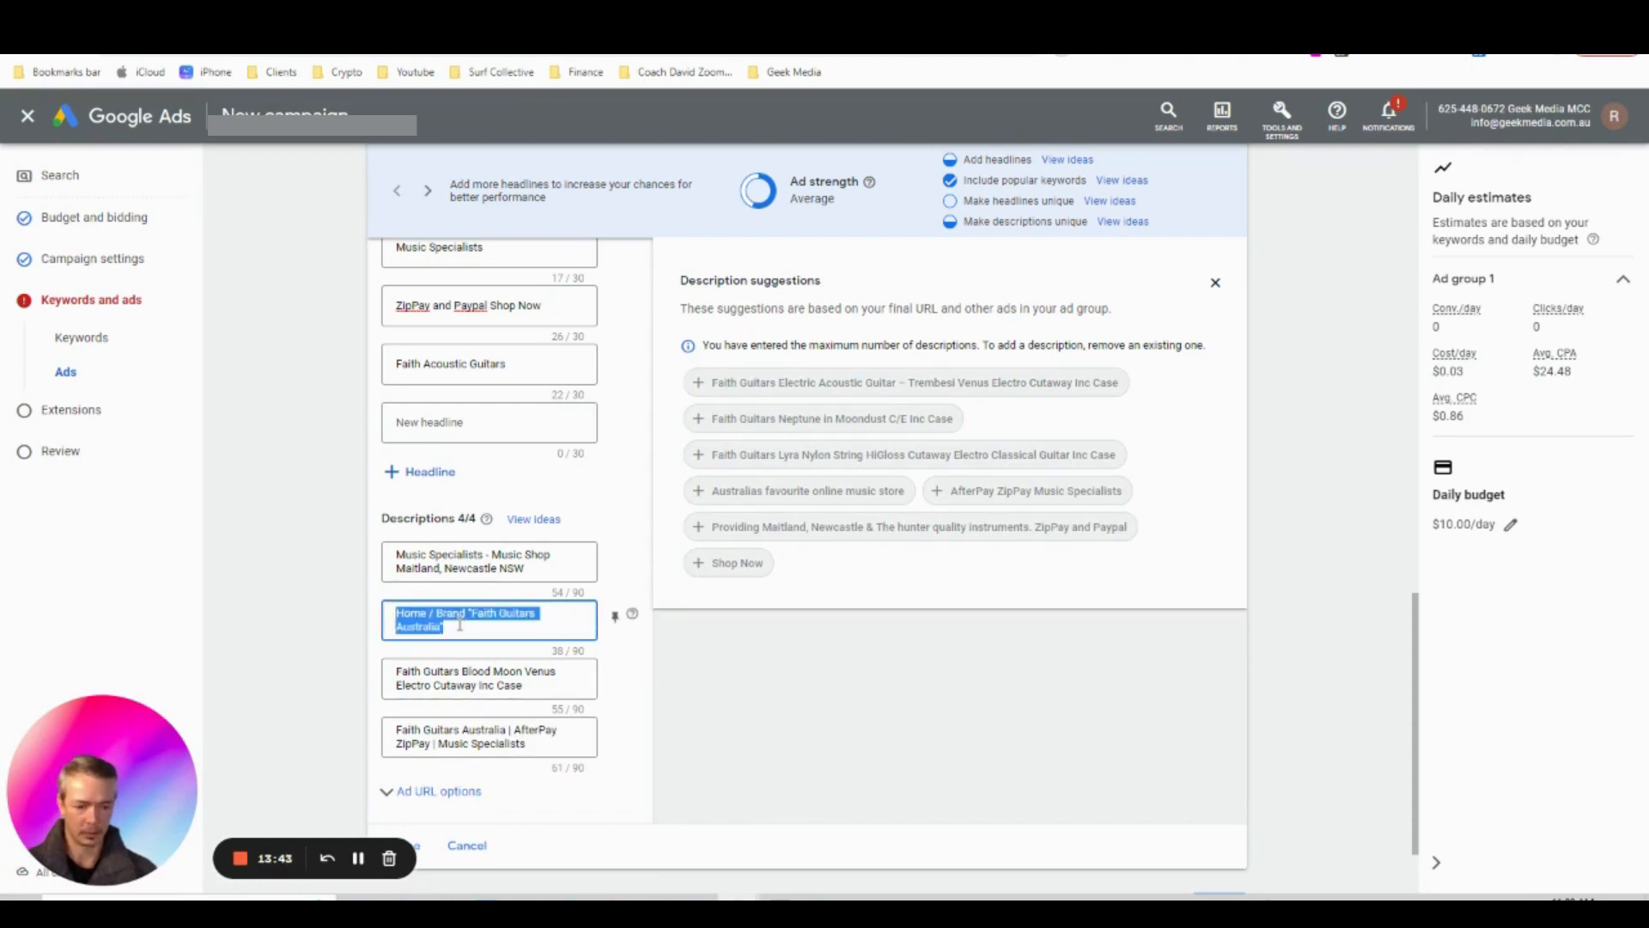
pyautogui.press('BackSpace')
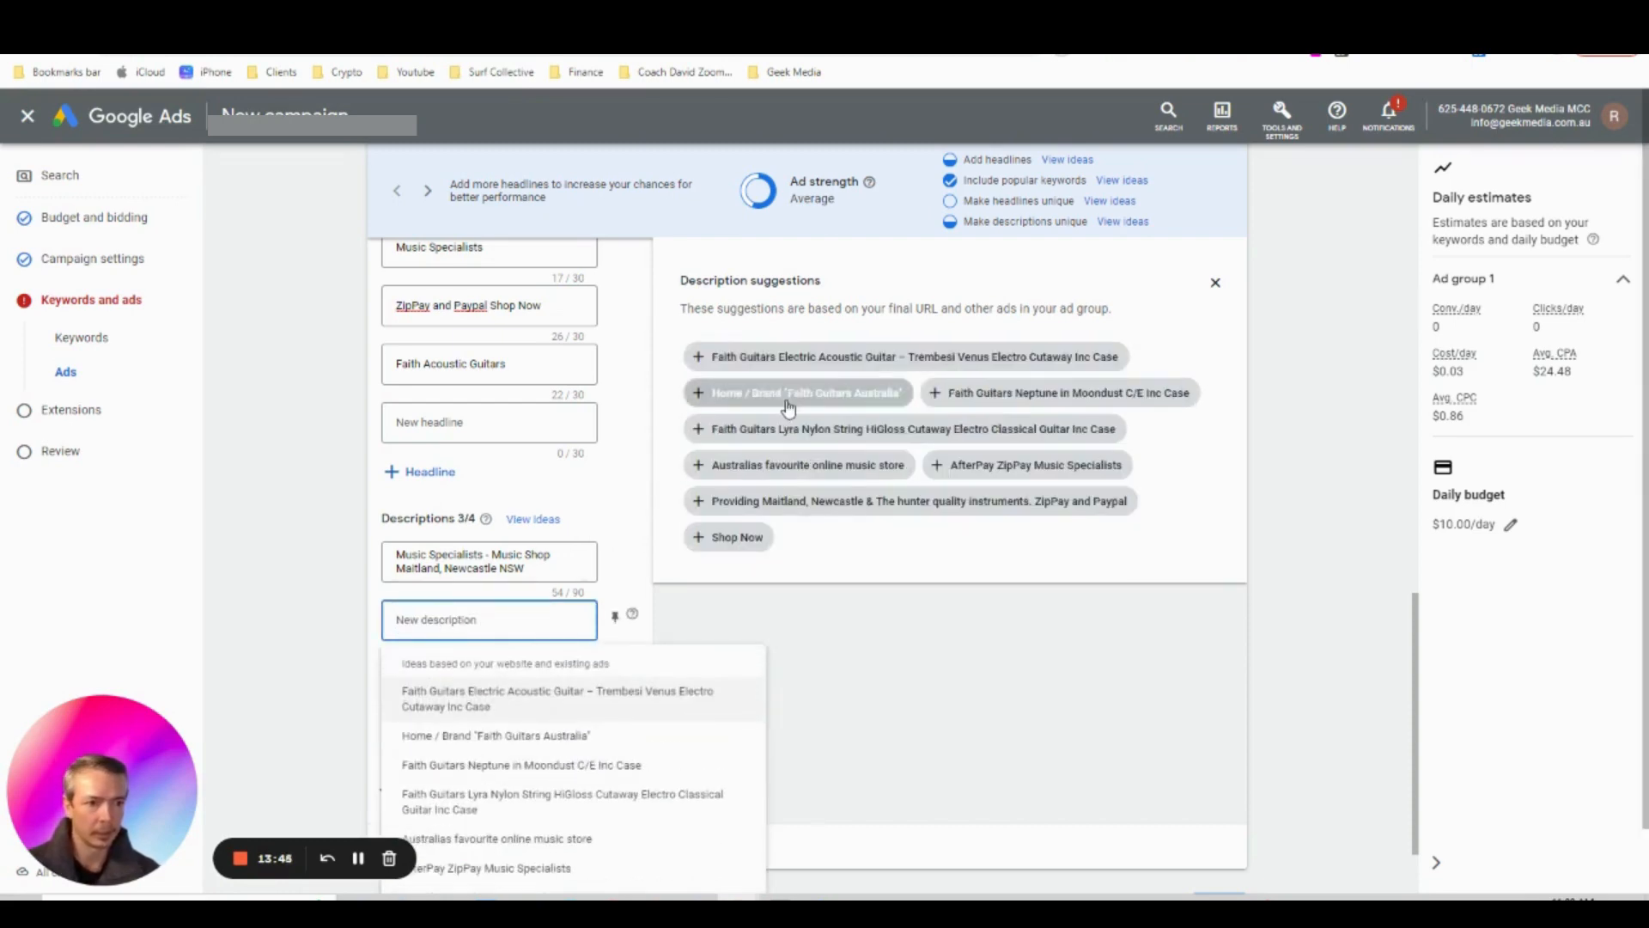
pyautogui.click(784, 471)
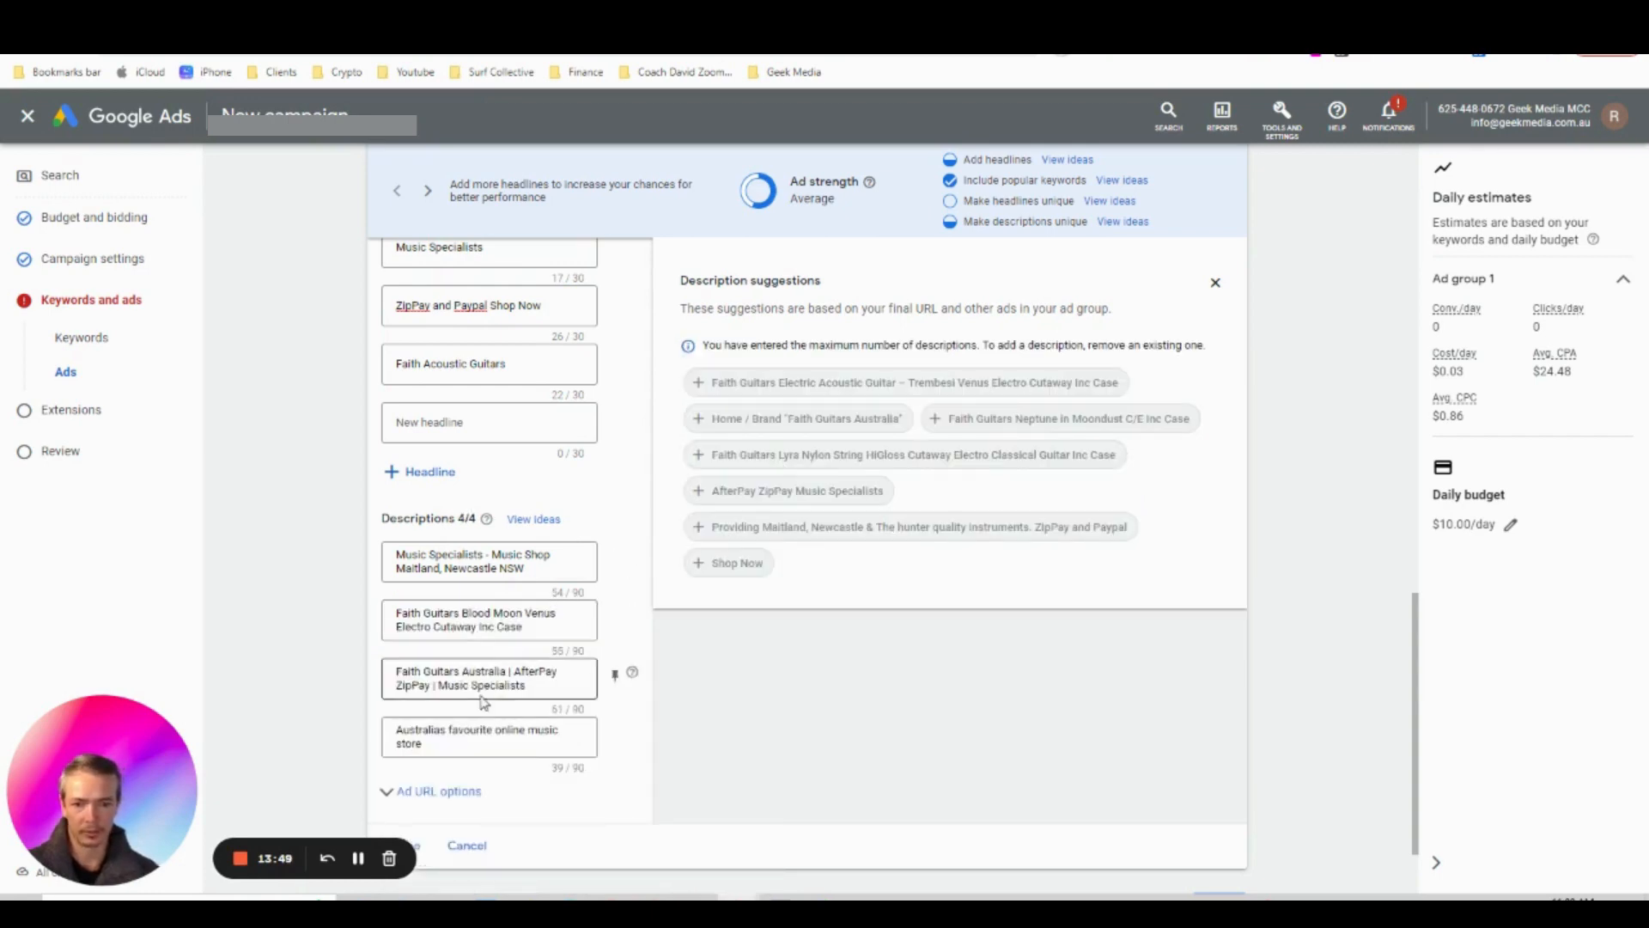
# Extend the fourth description with "Shop our Sale Today!" and correct its first word to "Australia's"
pyautogui.click(453, 749)
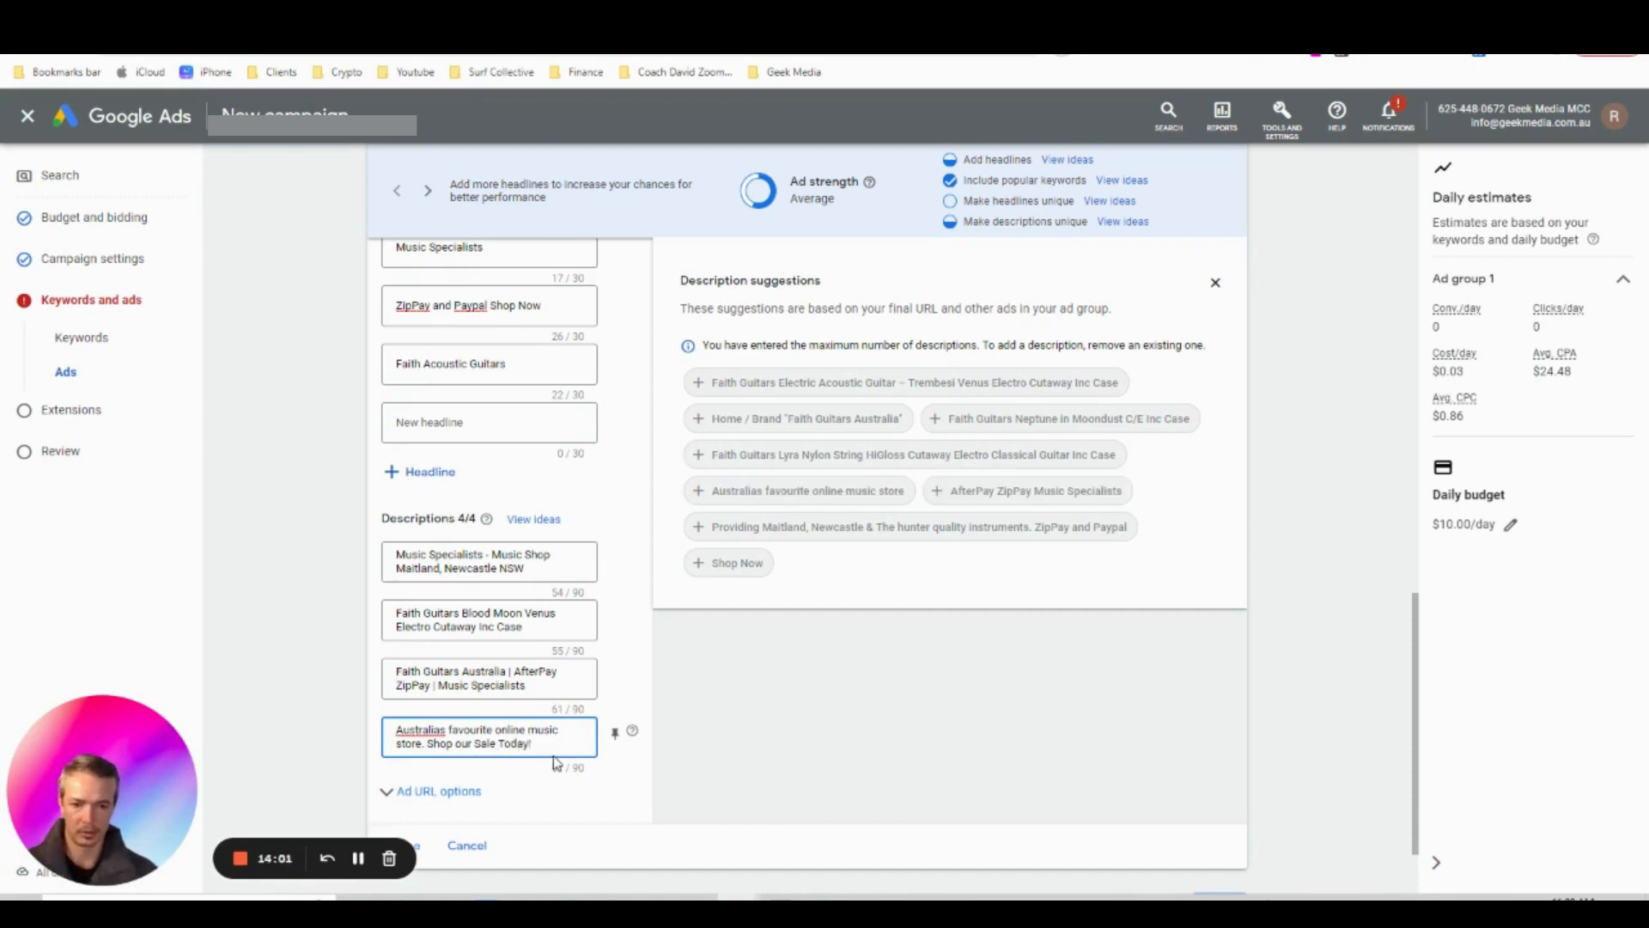
pyautogui.rightClick(422, 731)
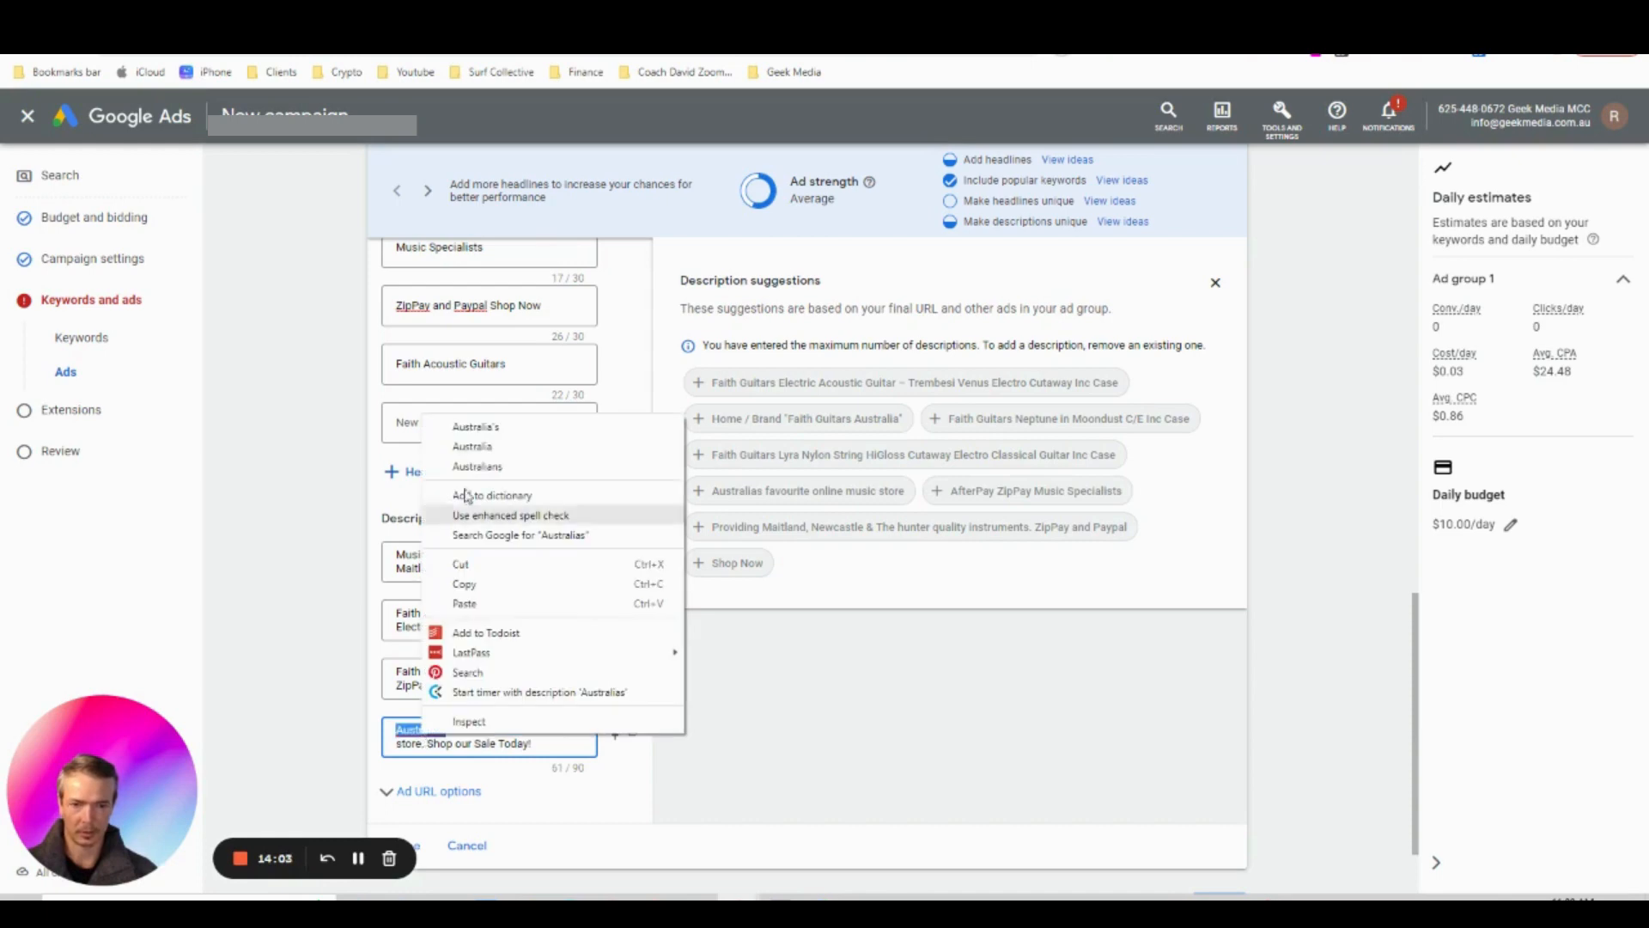
pyautogui.click(481, 433)
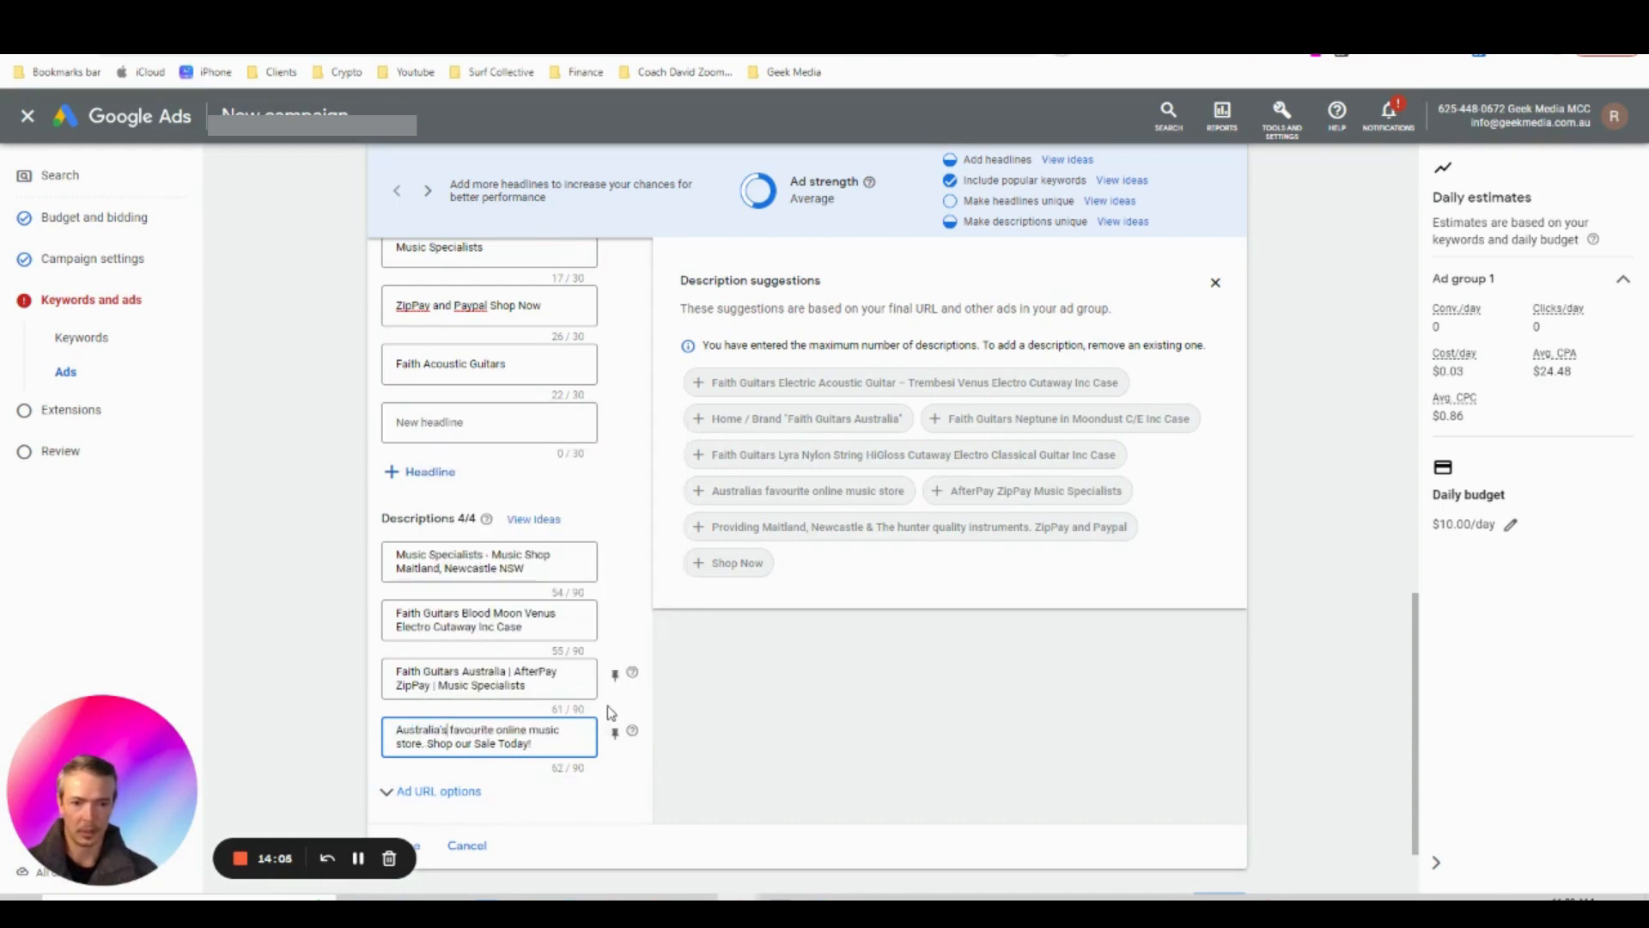
pyautogui.click(546, 677)
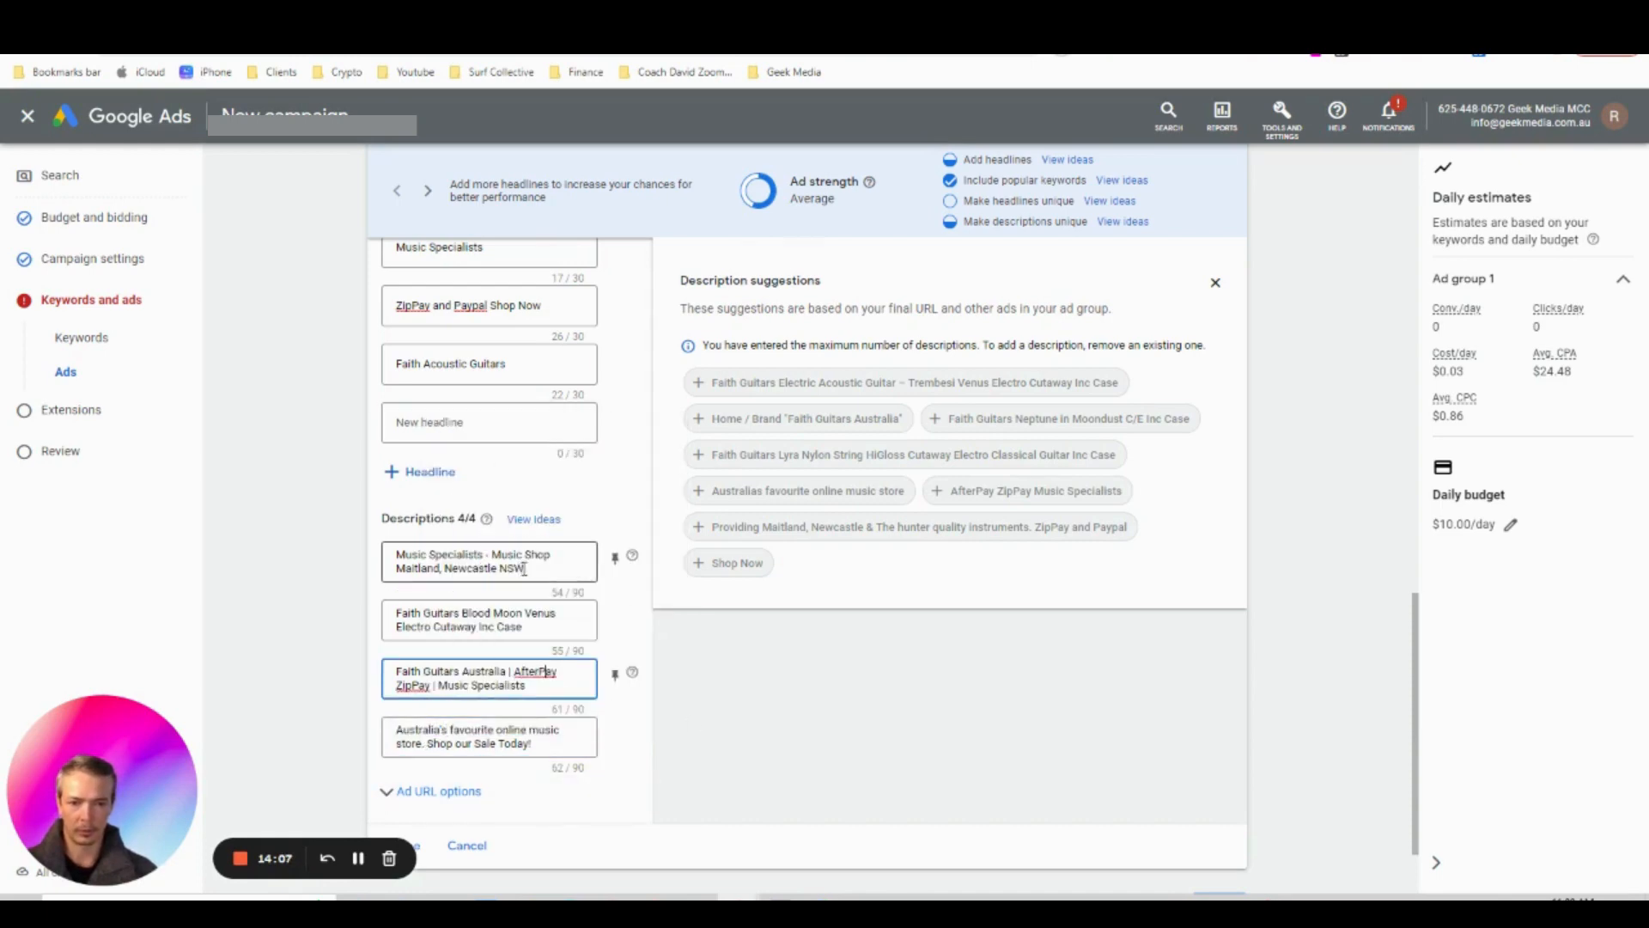
# Insert "Faith Guitars at" at the beginning of the first description, before "Music Specialists"
pyautogui.click(398, 554)
pyautogui.write('Faith G')
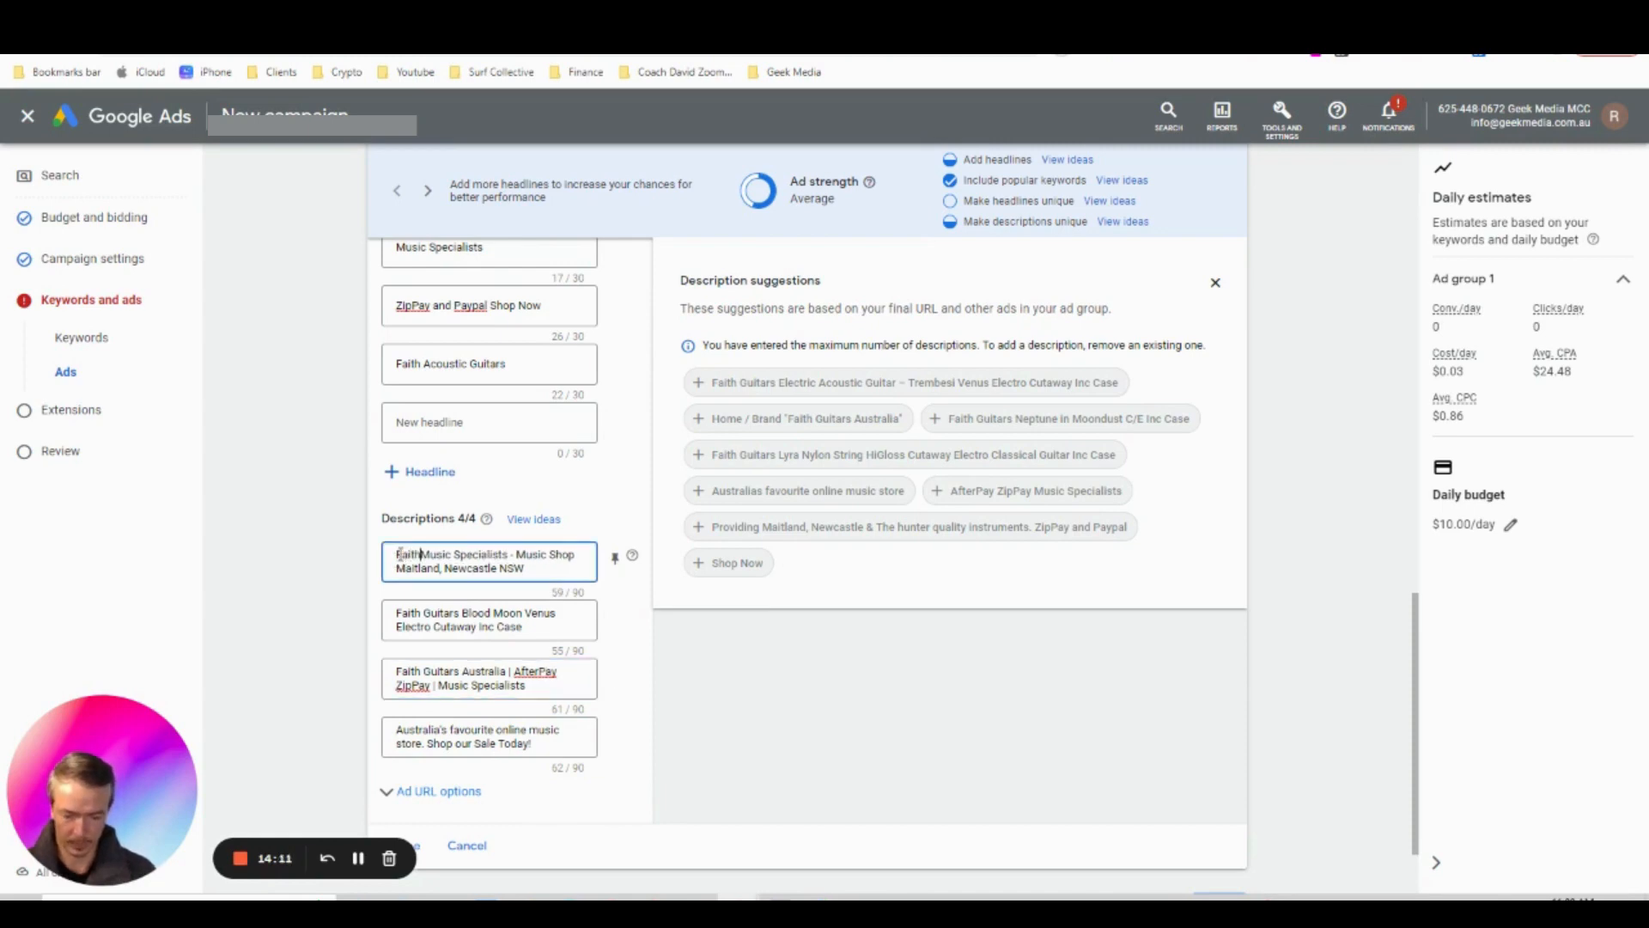
pyautogui.write('uitars')
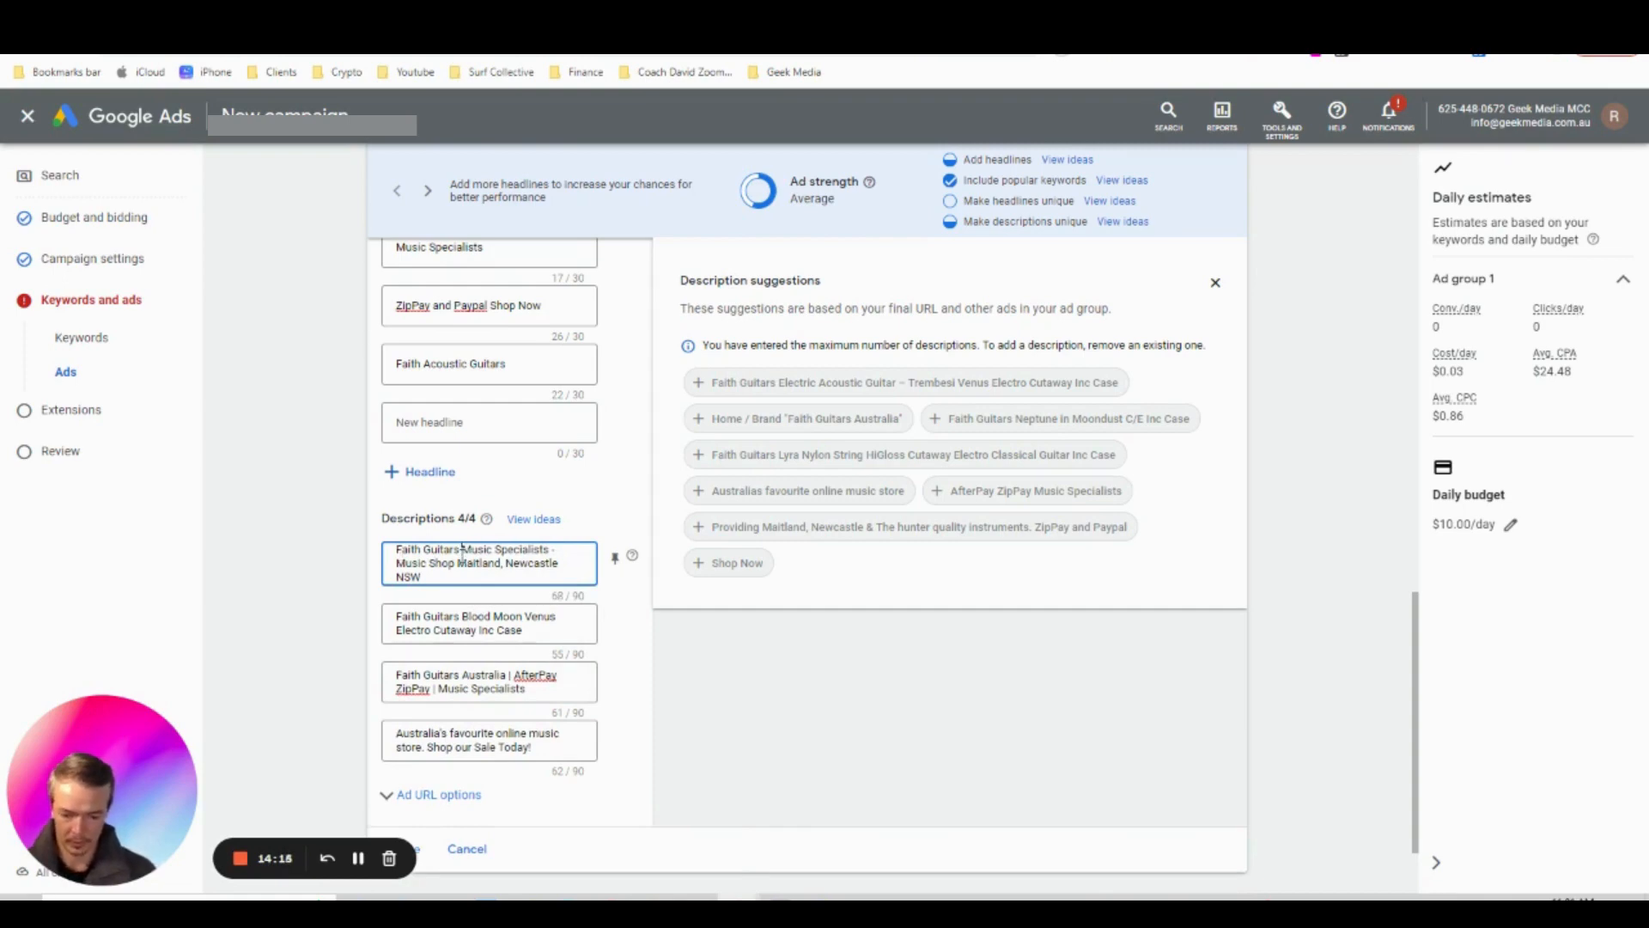
pyautogui.write(' at')
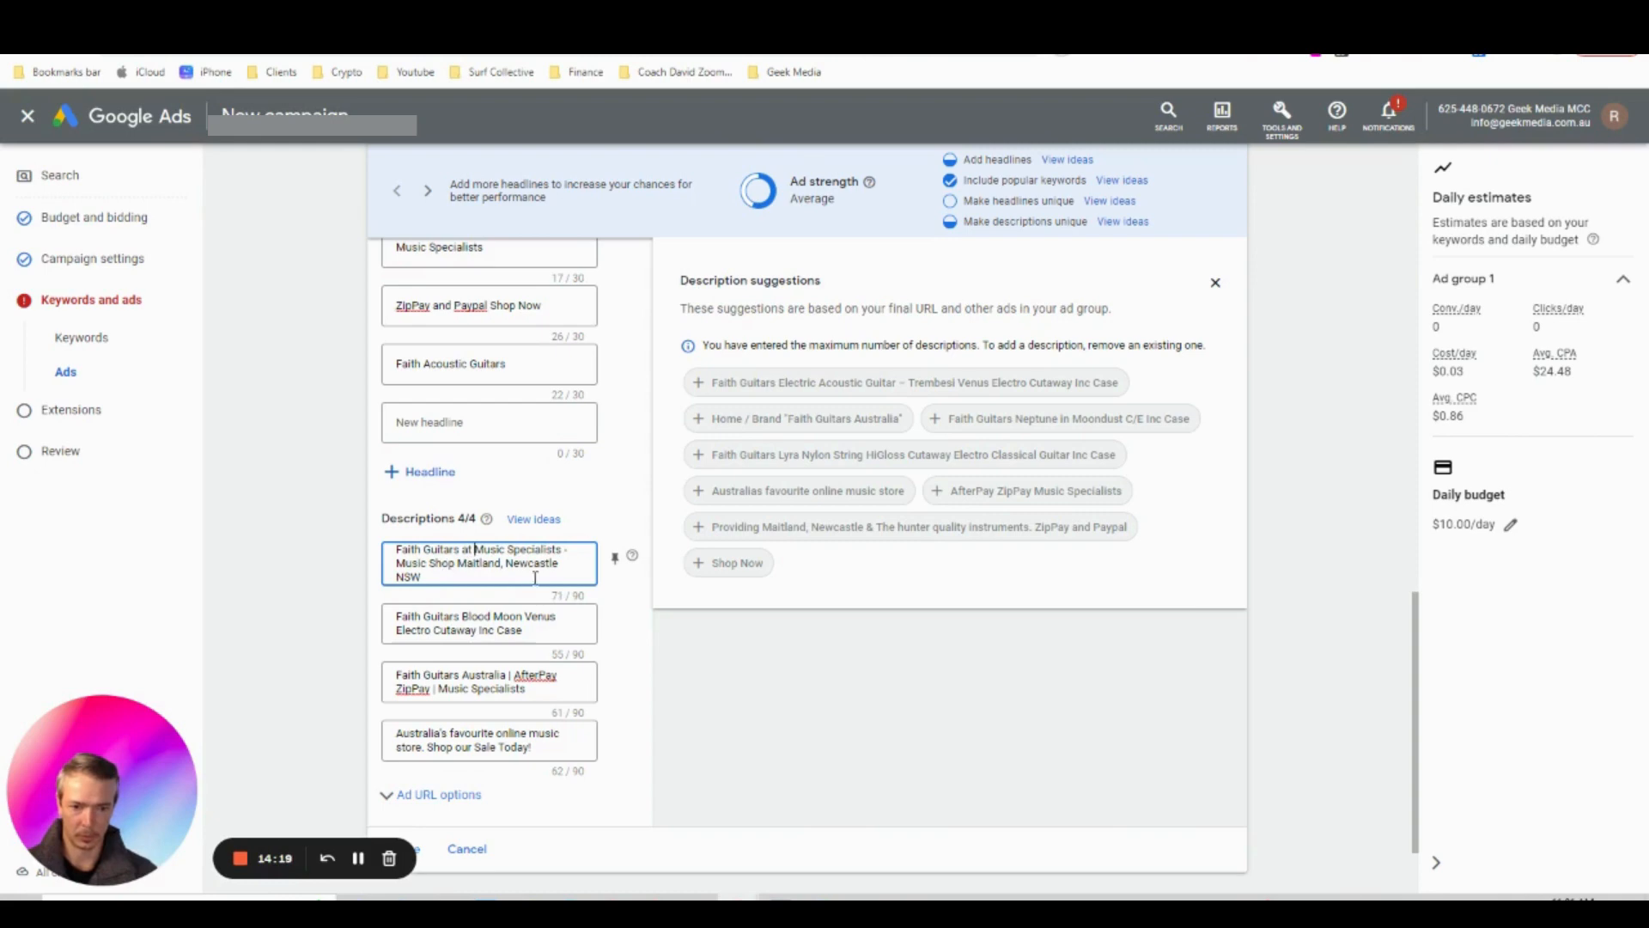
# Replace the "Music Shop Maitland, Newcastle NSW" ending of the first description with "Huge Sale on Now."
pyautogui.moveTo(428, 581); pyautogui.dragTo(386, 569)
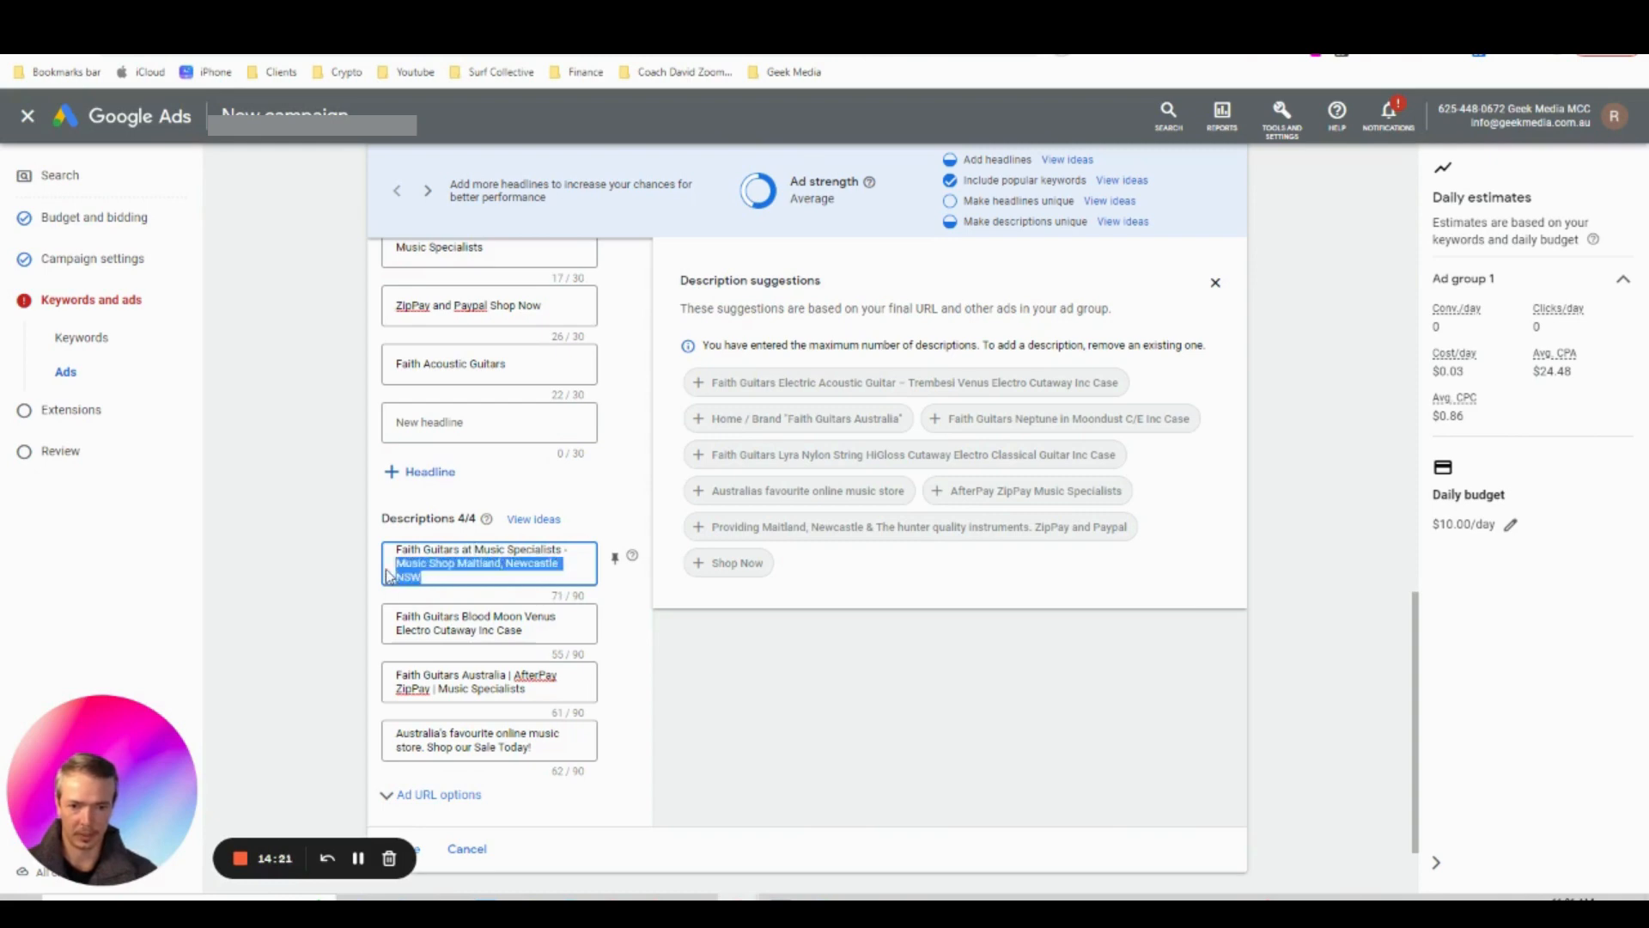
pyautogui.press('BackSpace')
pyautogui.press('BackSpace')
pyautogui.press('BackSpace')
pyautogui.press('BackSpace')
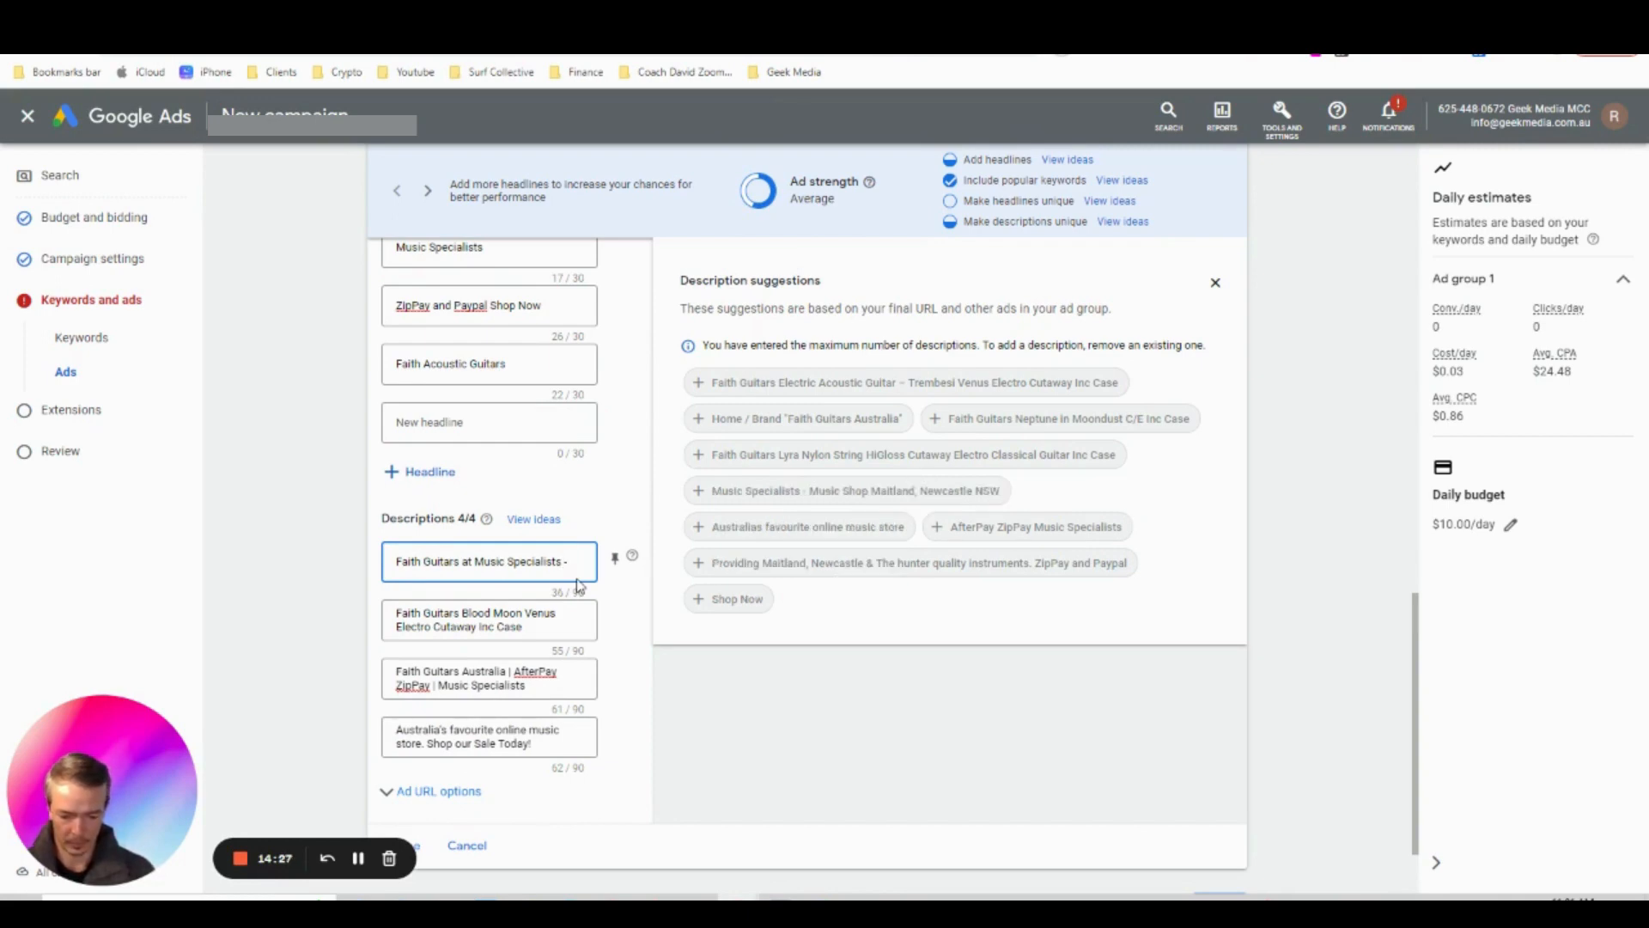
pyautogui.write('- Huge Sale on Now')
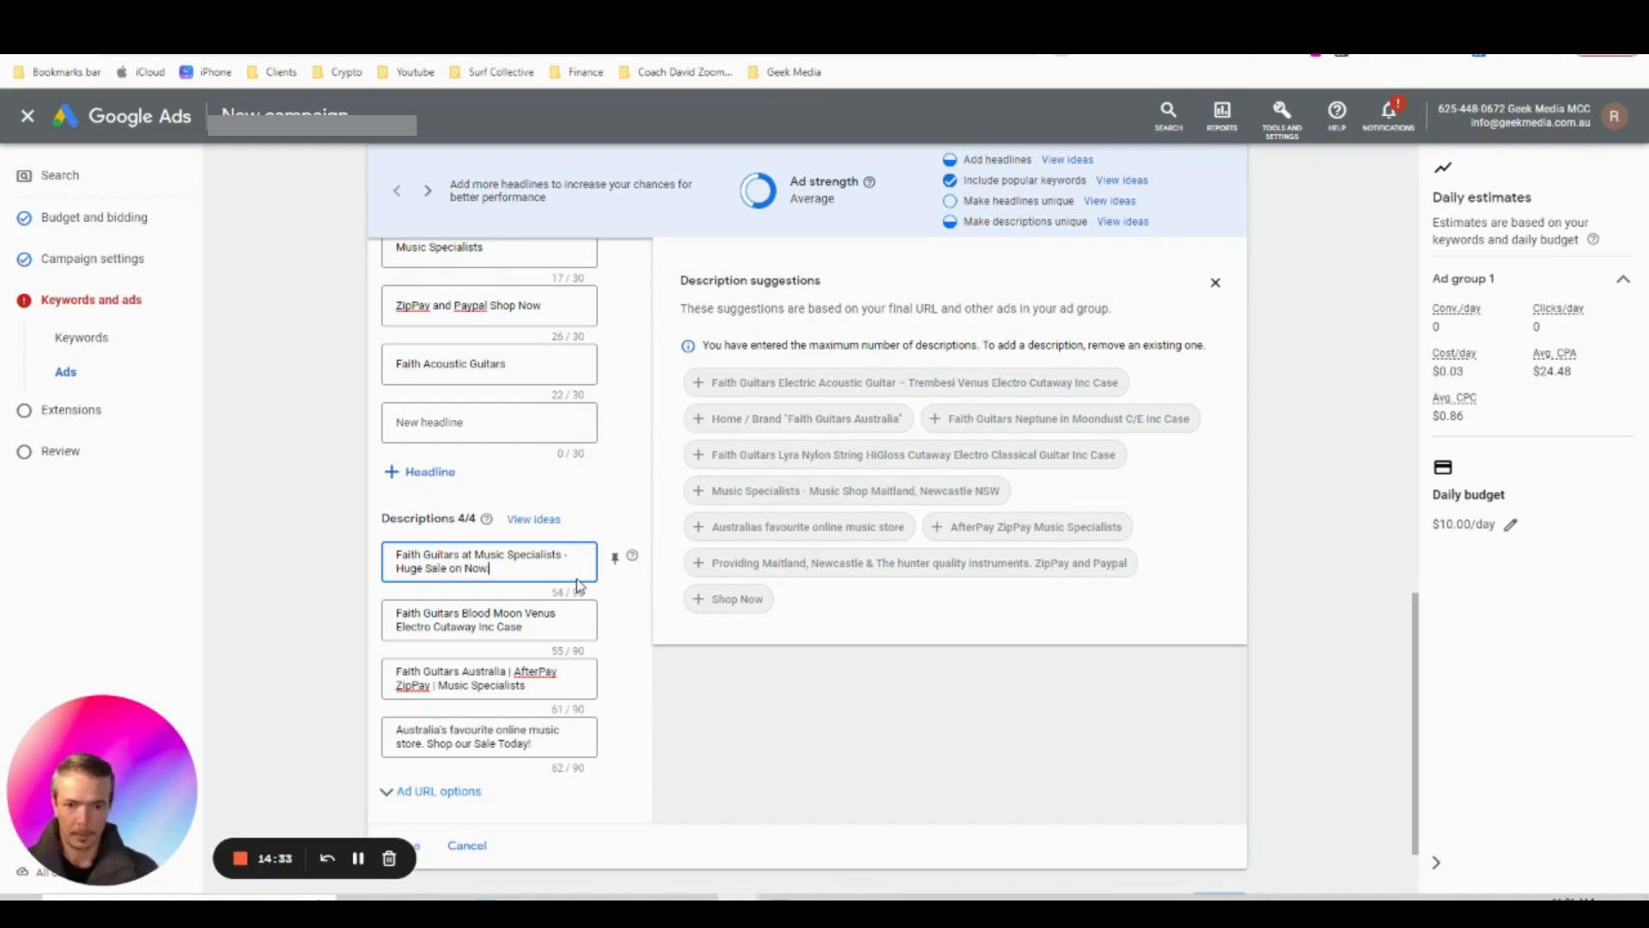
# Edit the third description to read "Faith Guitars Australia | ZipPay | PayPal Music Specialists", removing "AfterPay" and adding "PayPal"
pyautogui.scroll(-2, 554, 663)
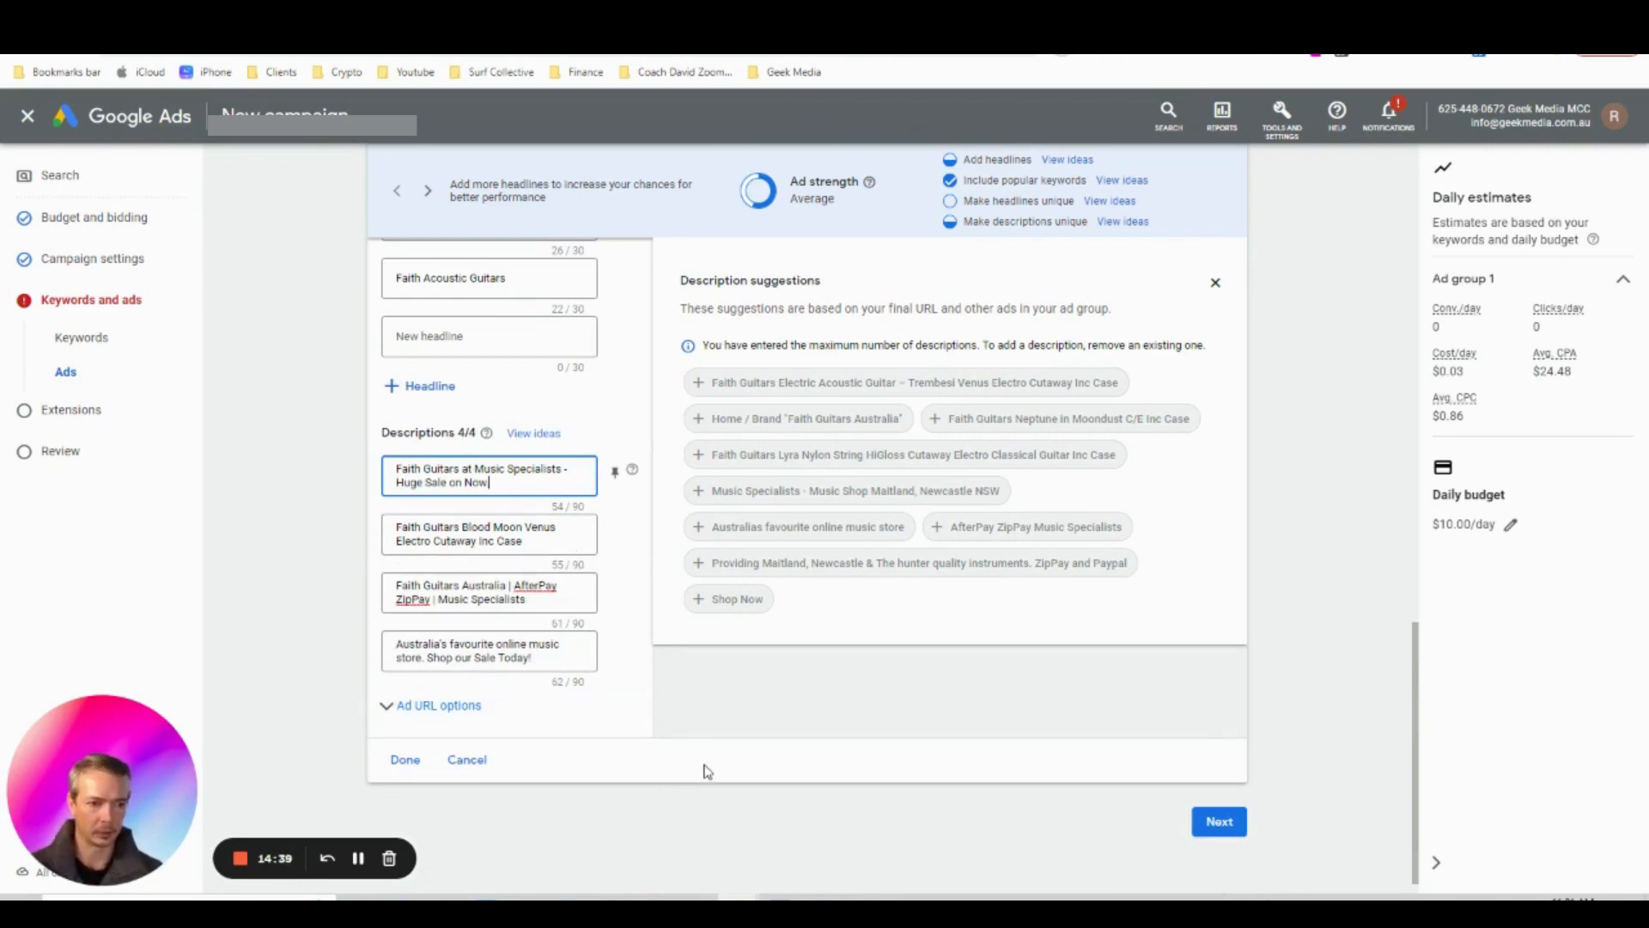
pyautogui.doubleClick(536, 585)
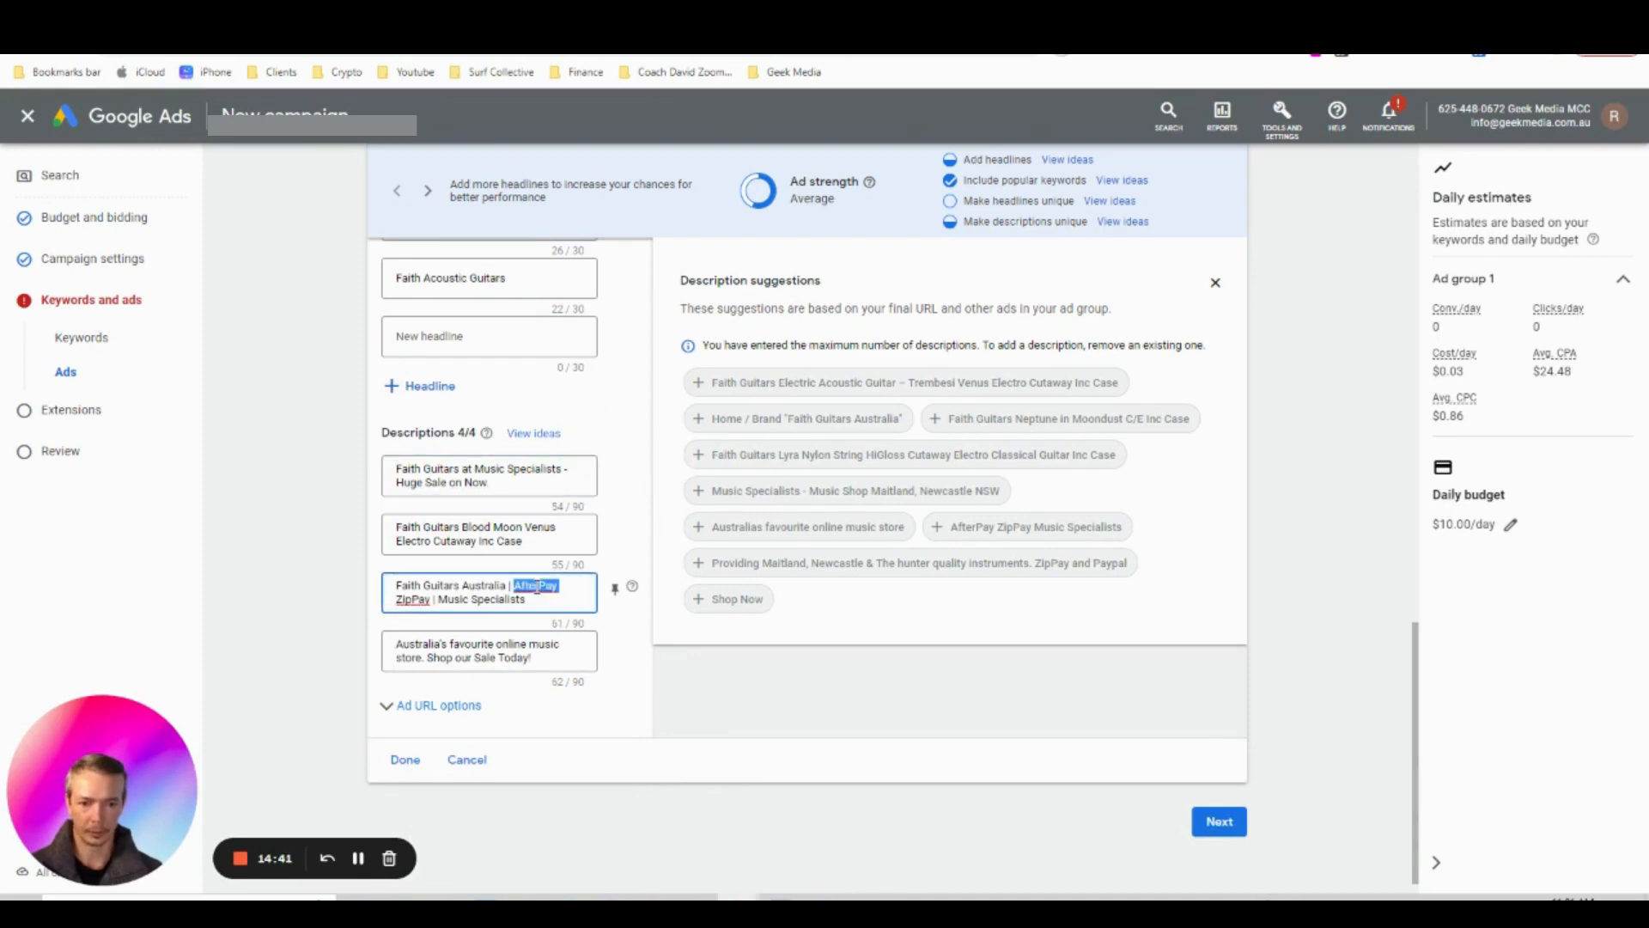
pyautogui.press('BackSpace')
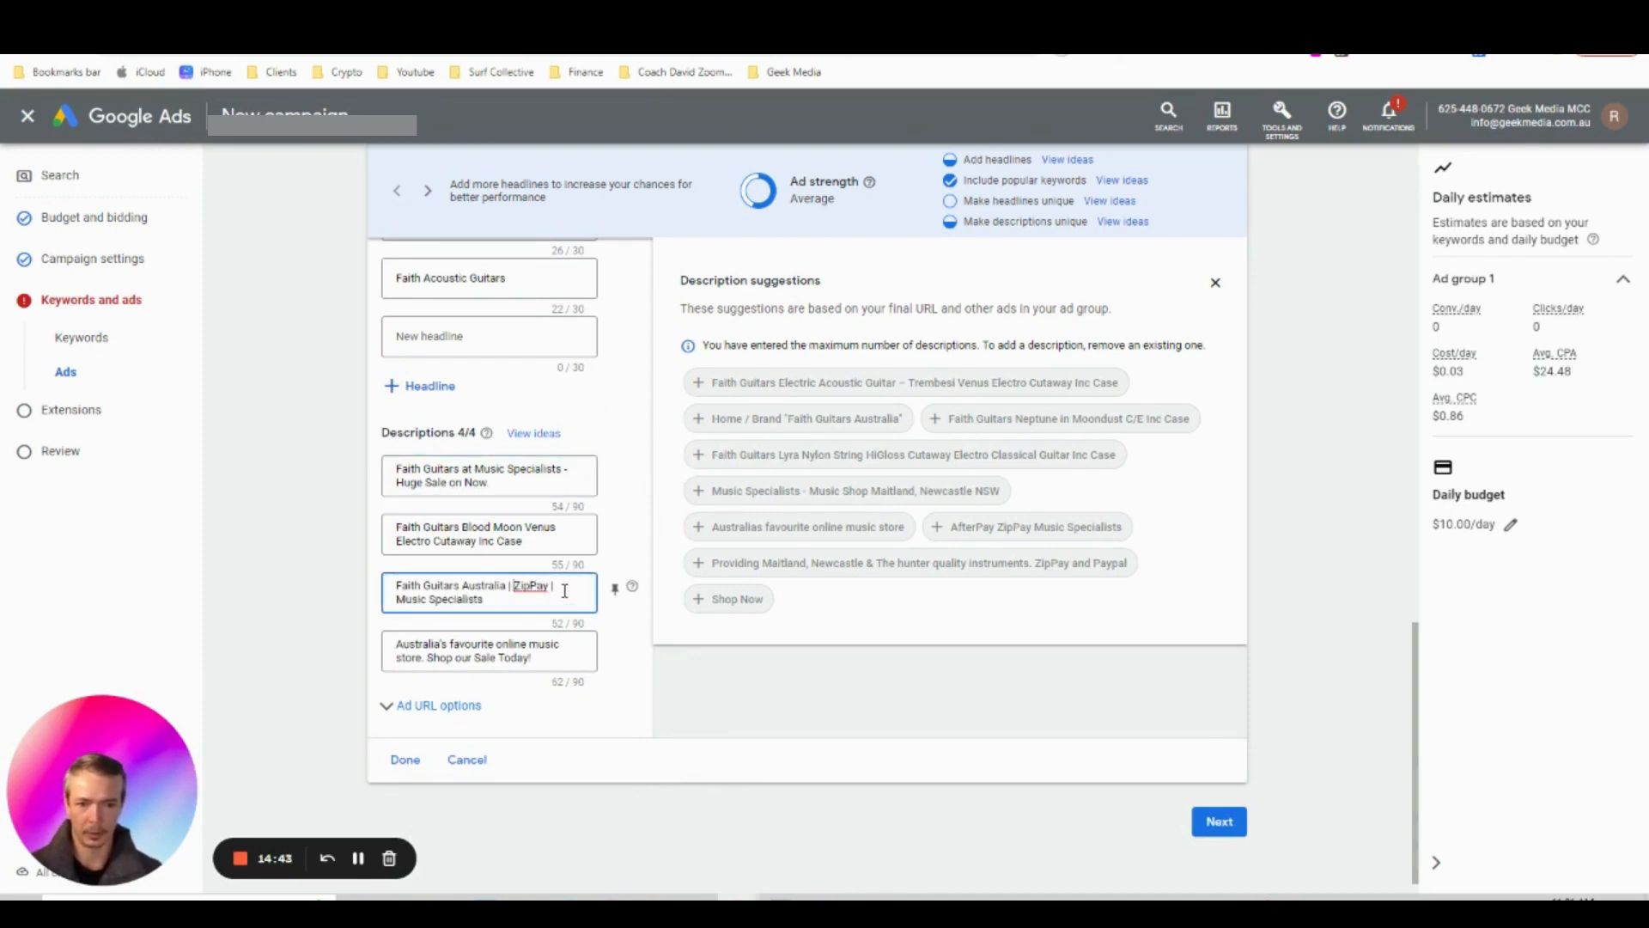
pyautogui.write('PayPal')
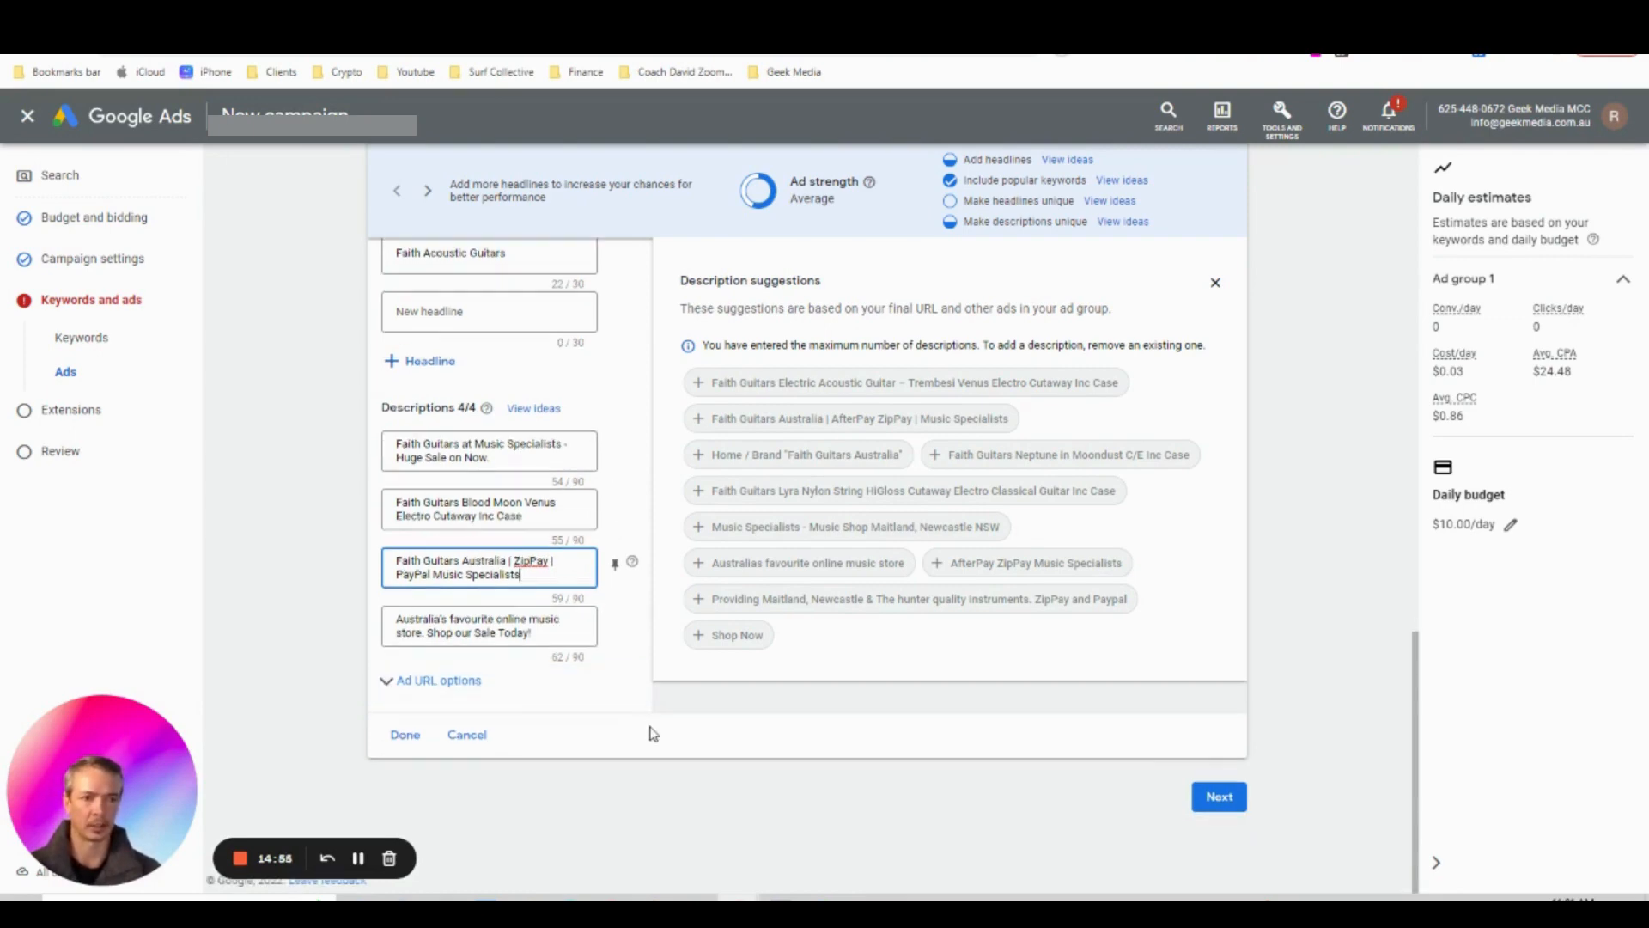
# Read the help note about pinning headlines and descriptions beside the second description
pyautogui.scroll(1, 653, 732)
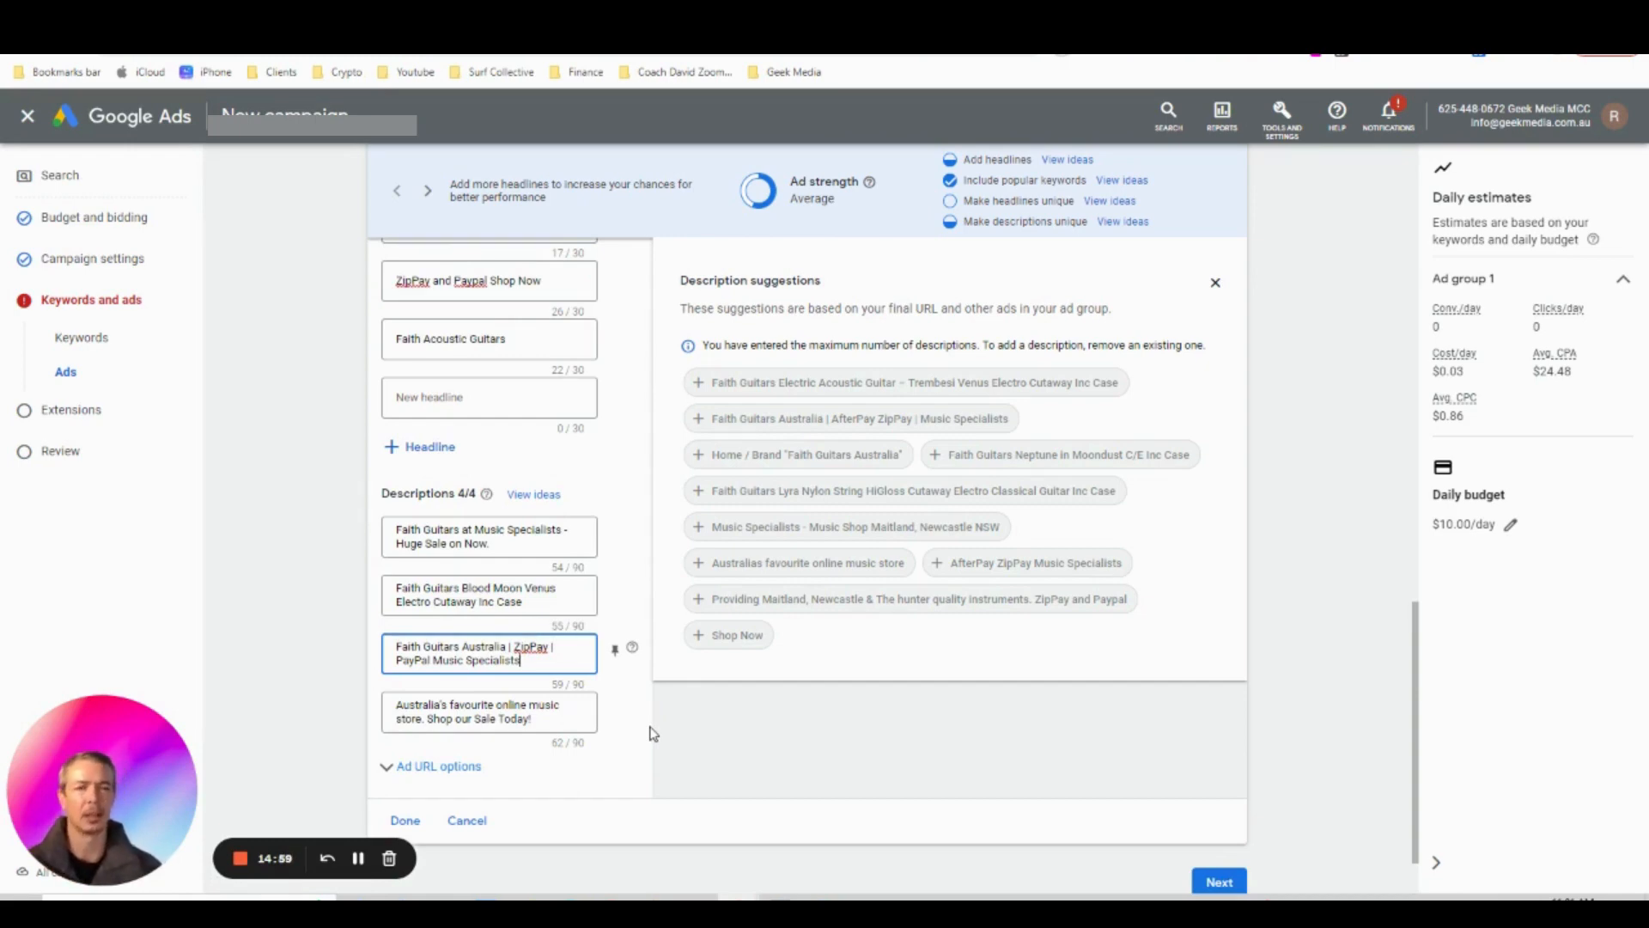
pyautogui.moveTo(633, 612)
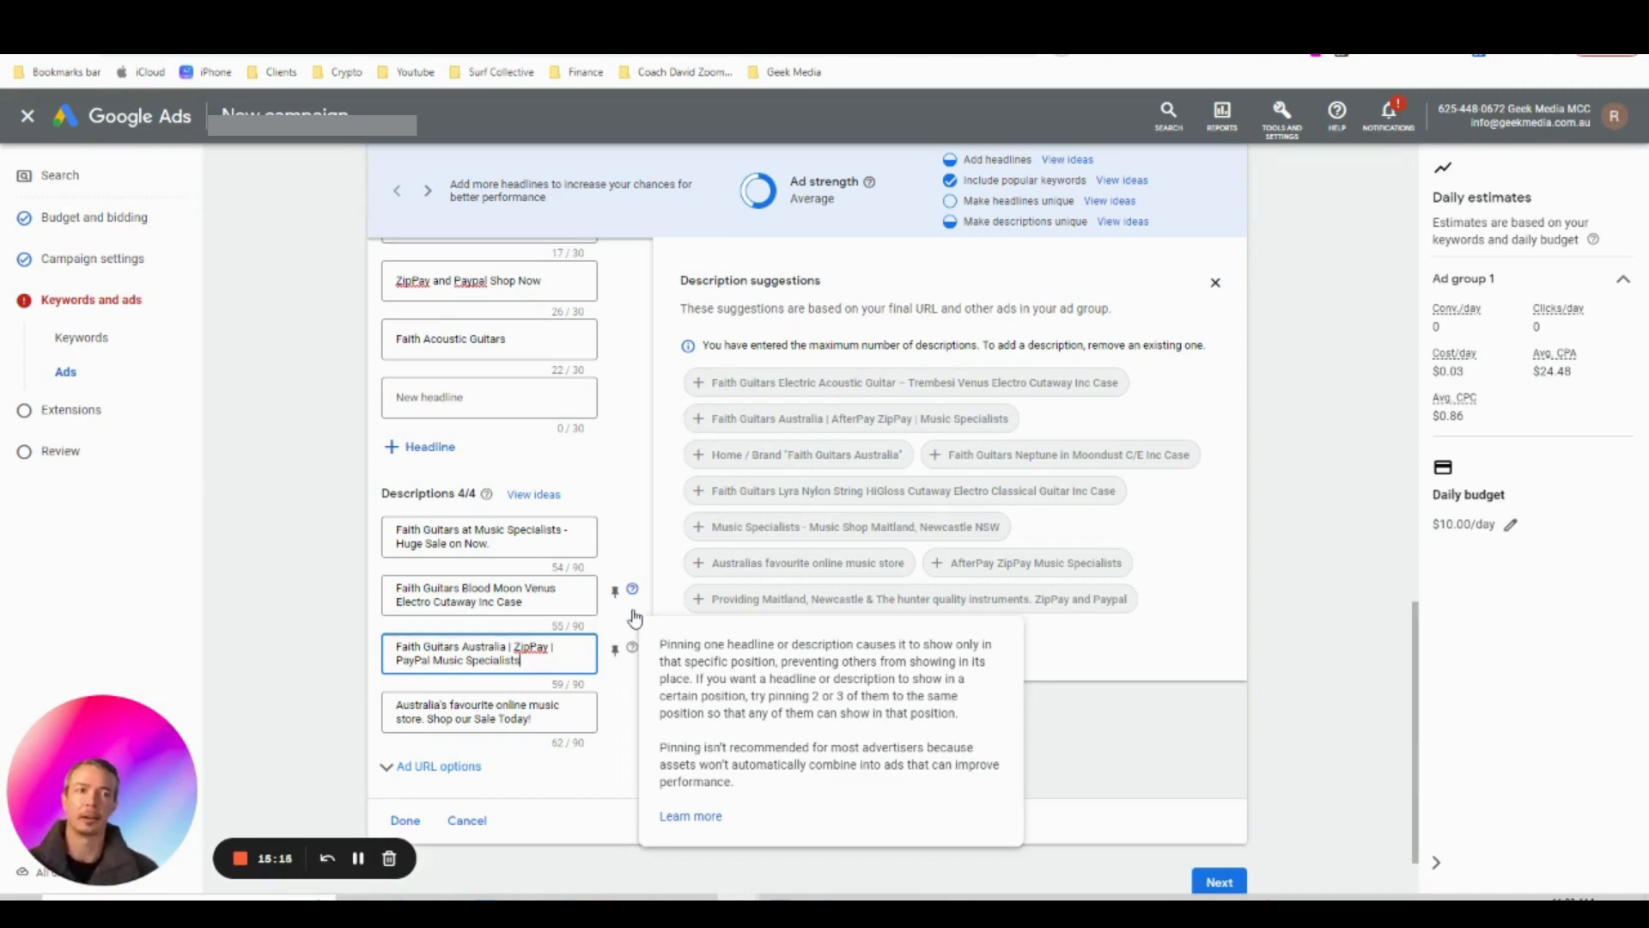
pyautogui.click(632, 589)
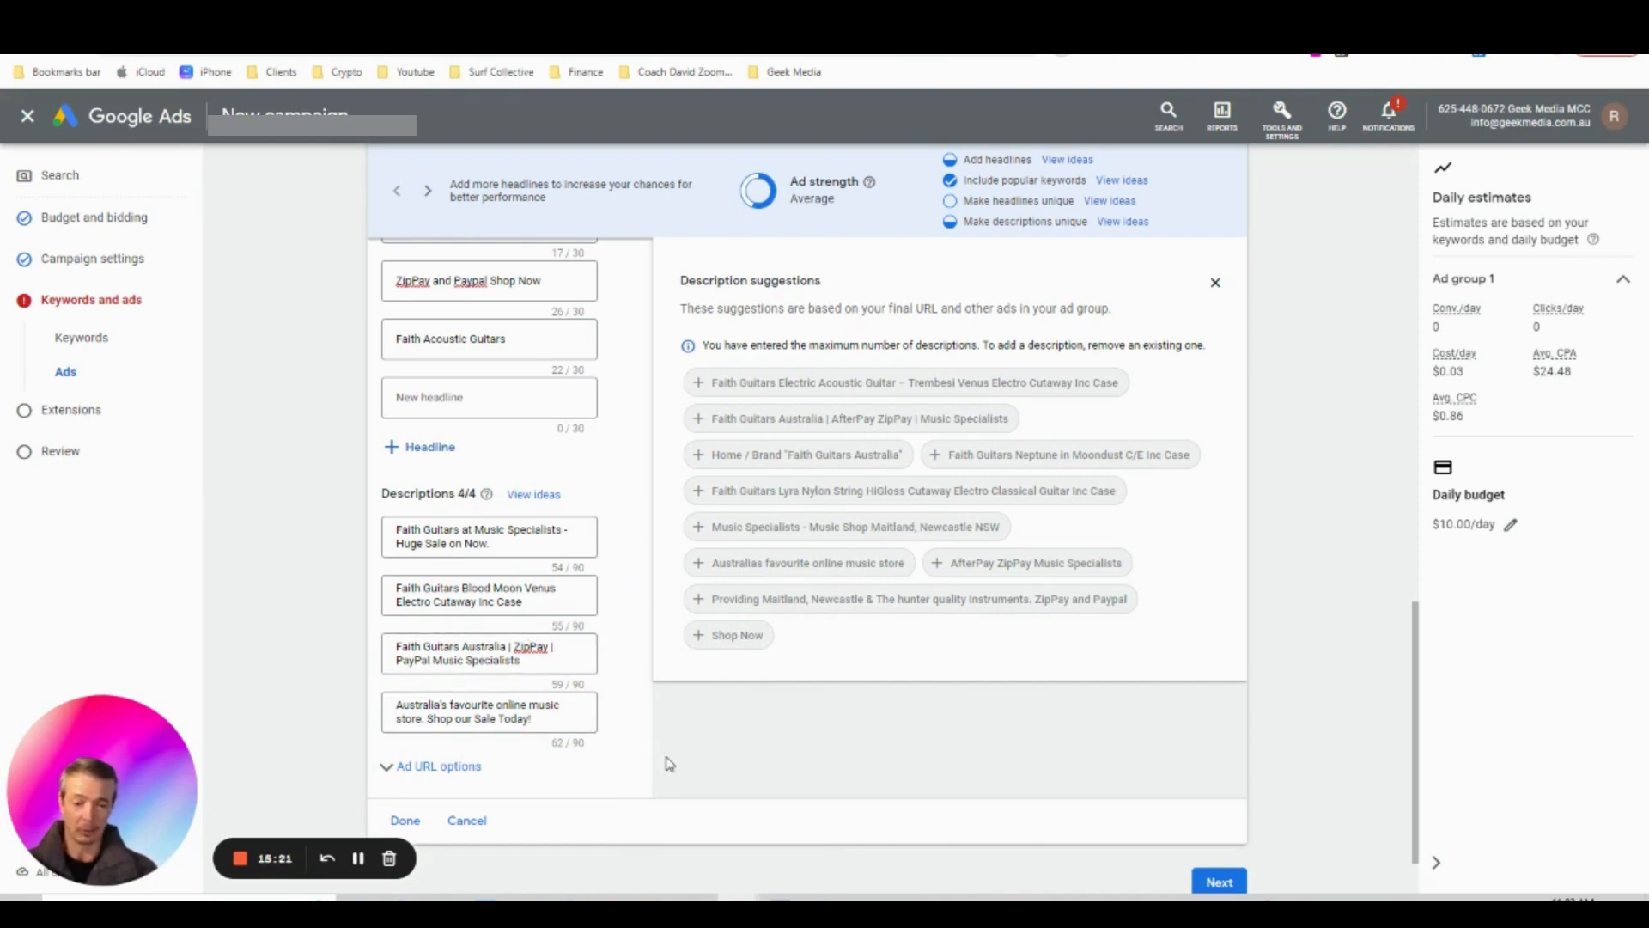
# Finish editing the ad, review the ad group's keywords, and continue to the campaign's extensions
pyautogui.scroll(-1, 684, 774)
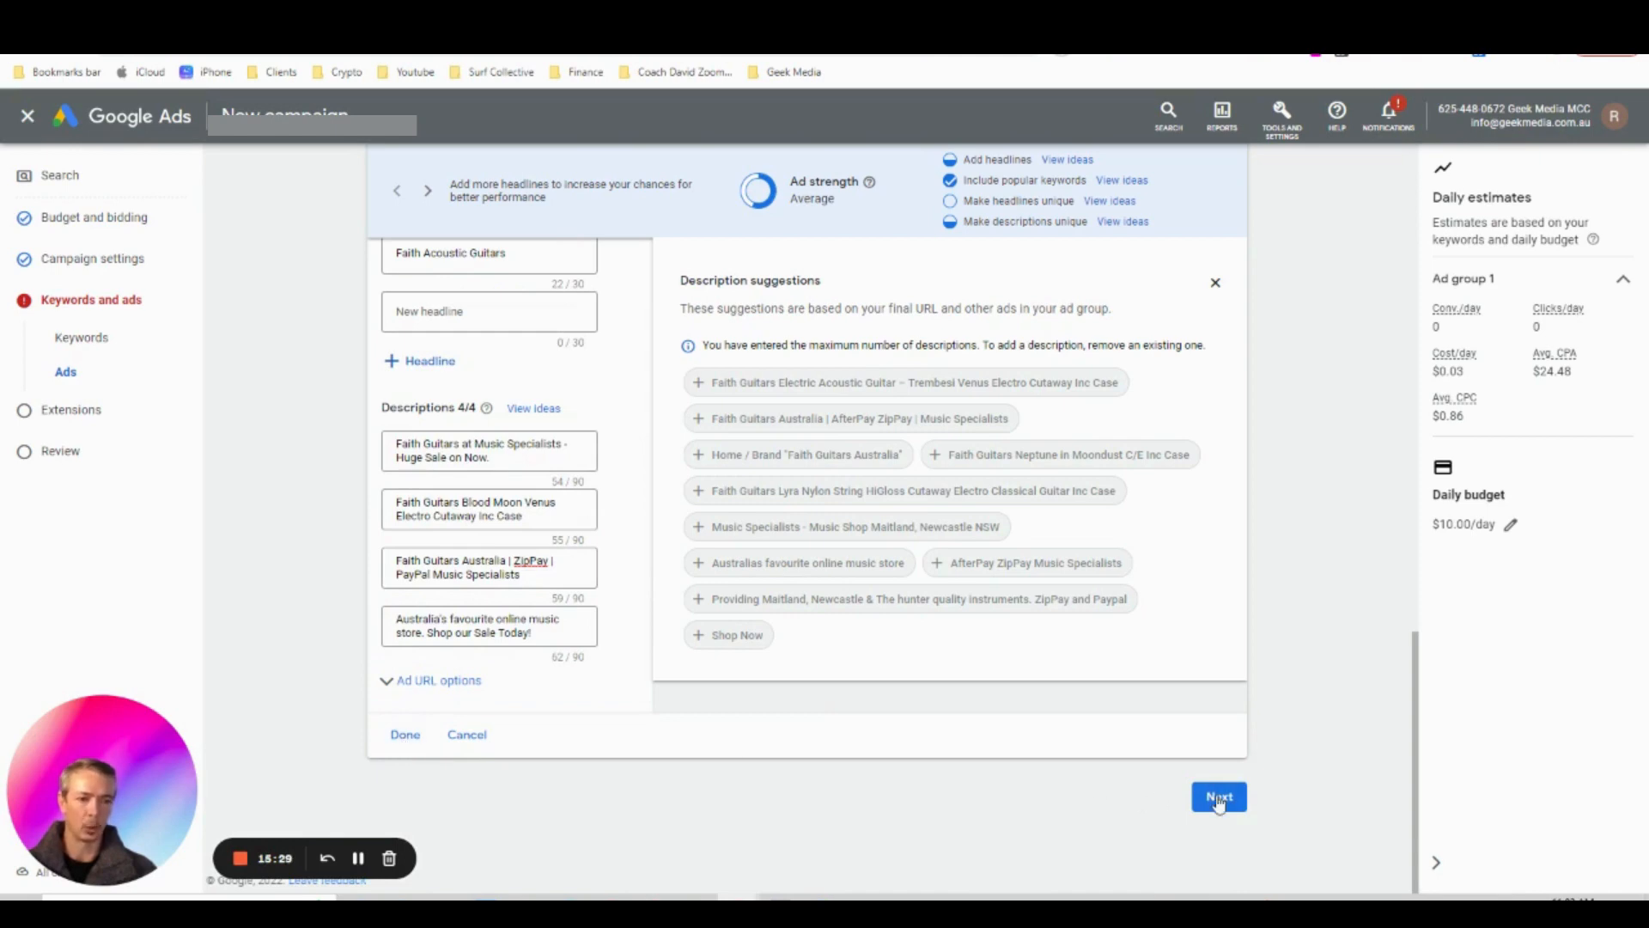
pyautogui.click(410, 737)
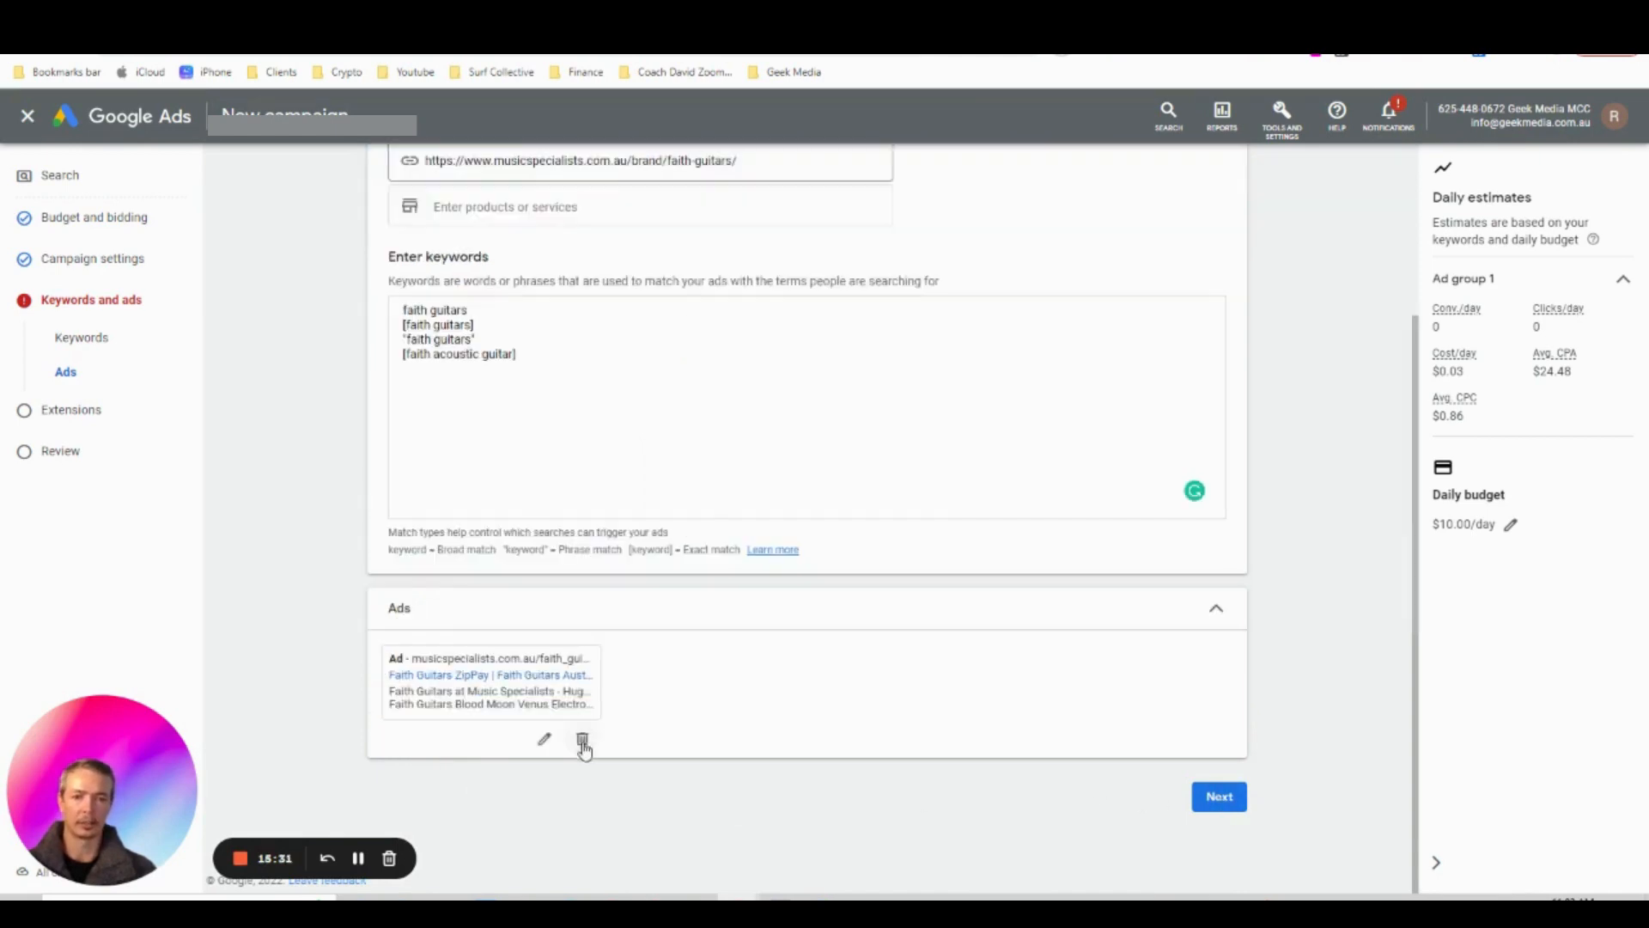
pyautogui.scroll(2, 636, 478)
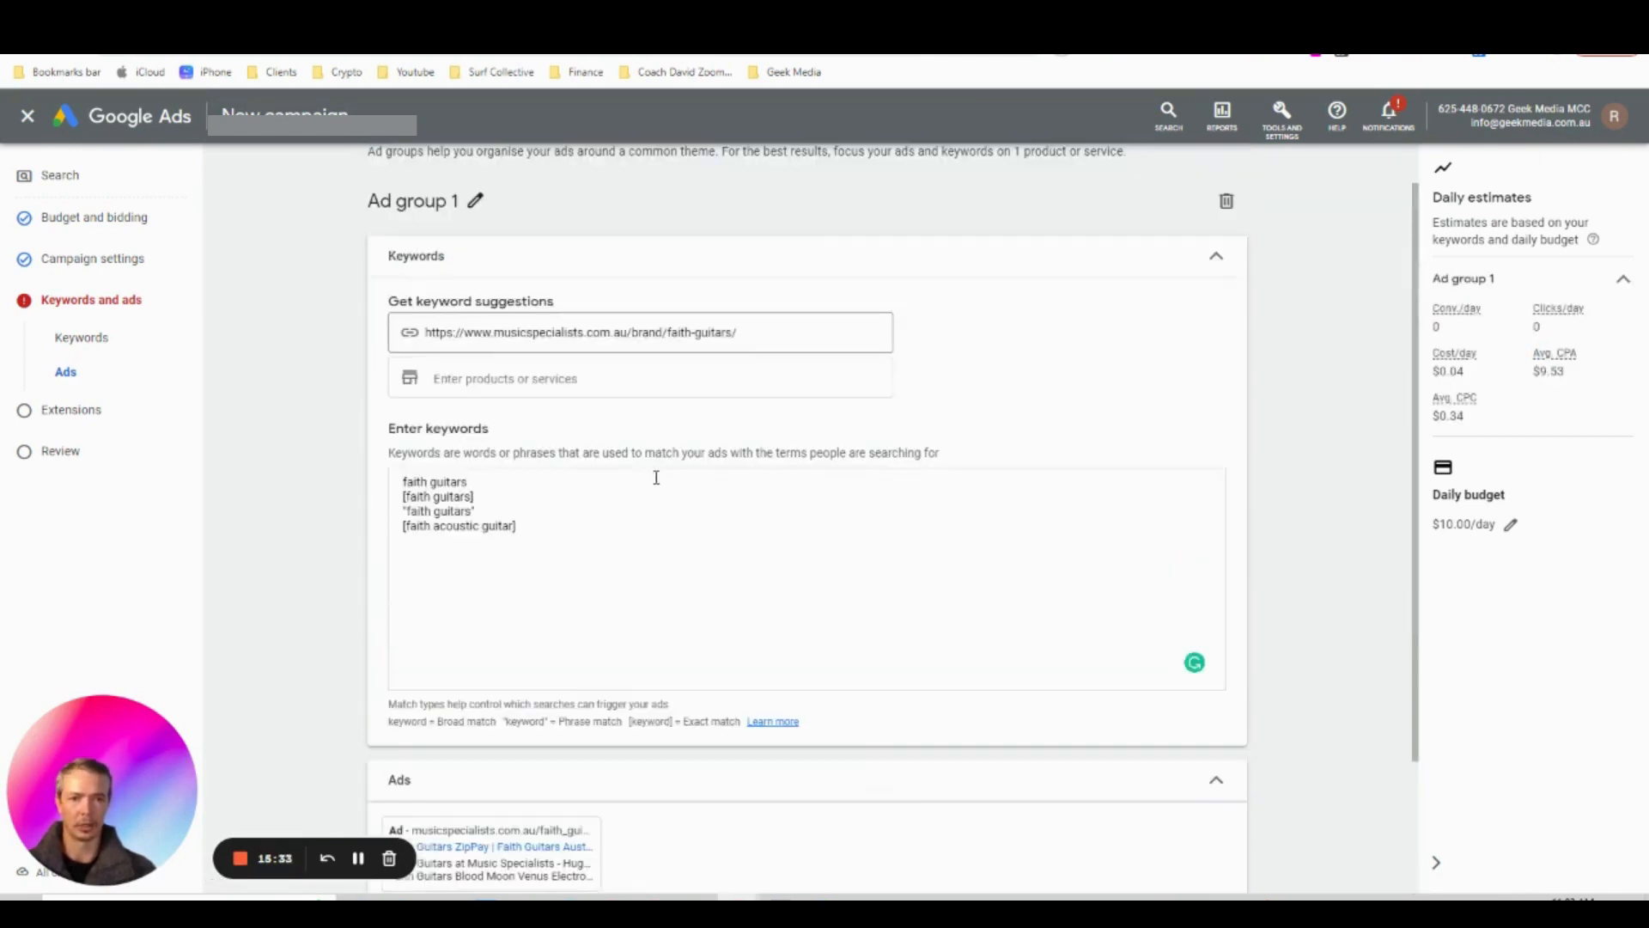
pyautogui.scroll(-2, 851, 542)
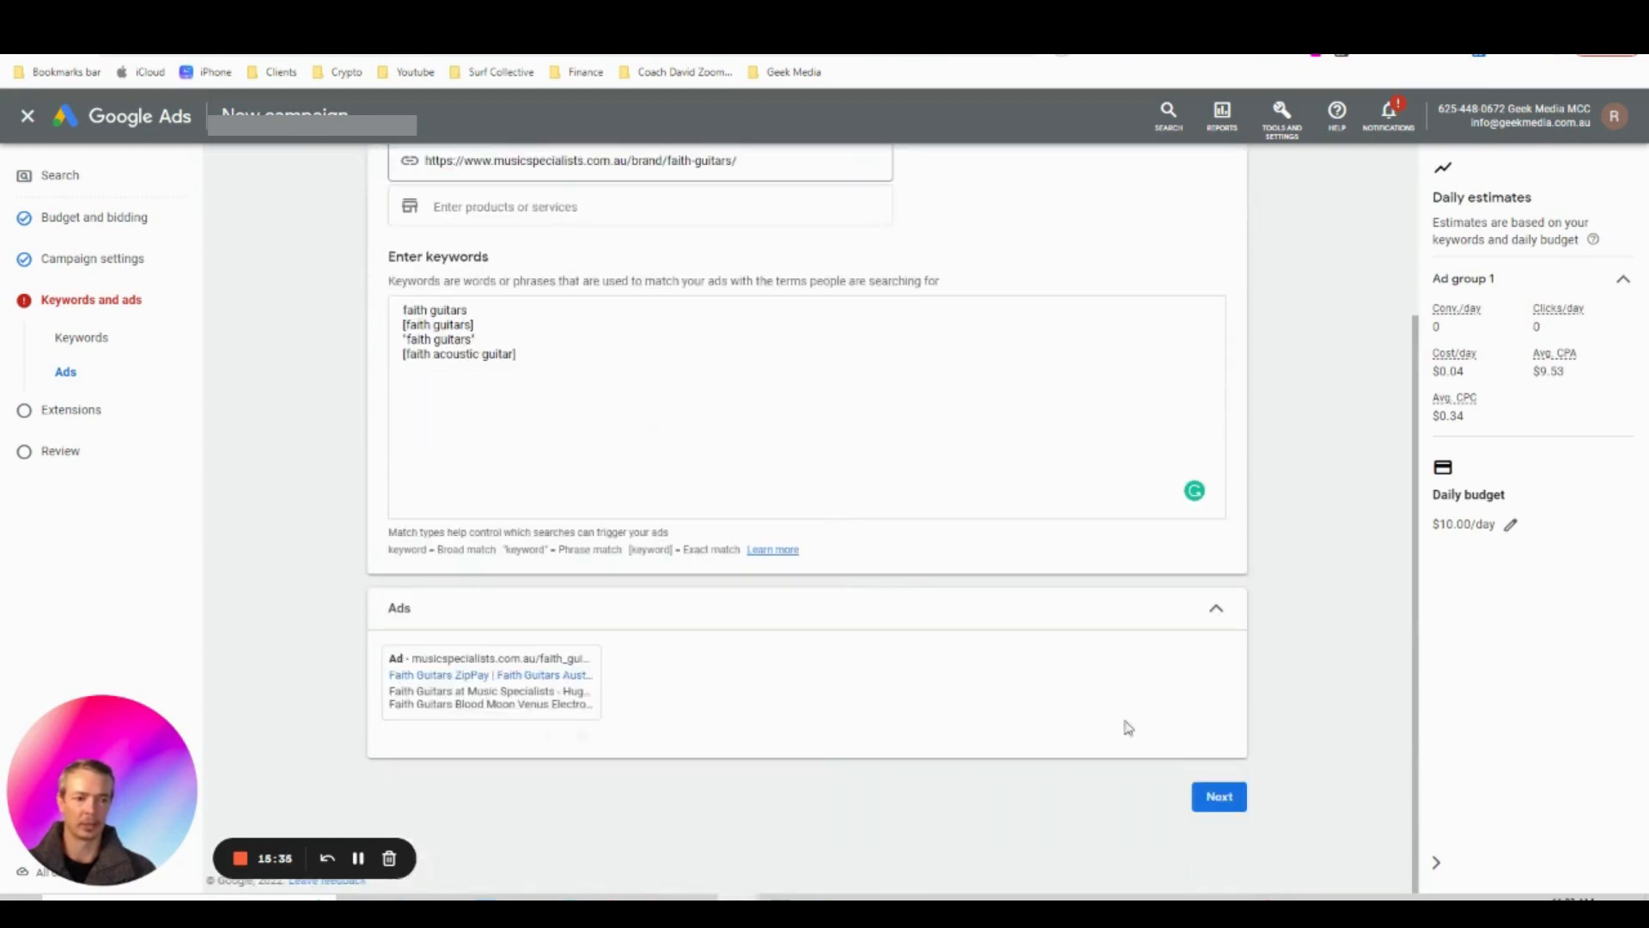
pyautogui.click(1206, 807)
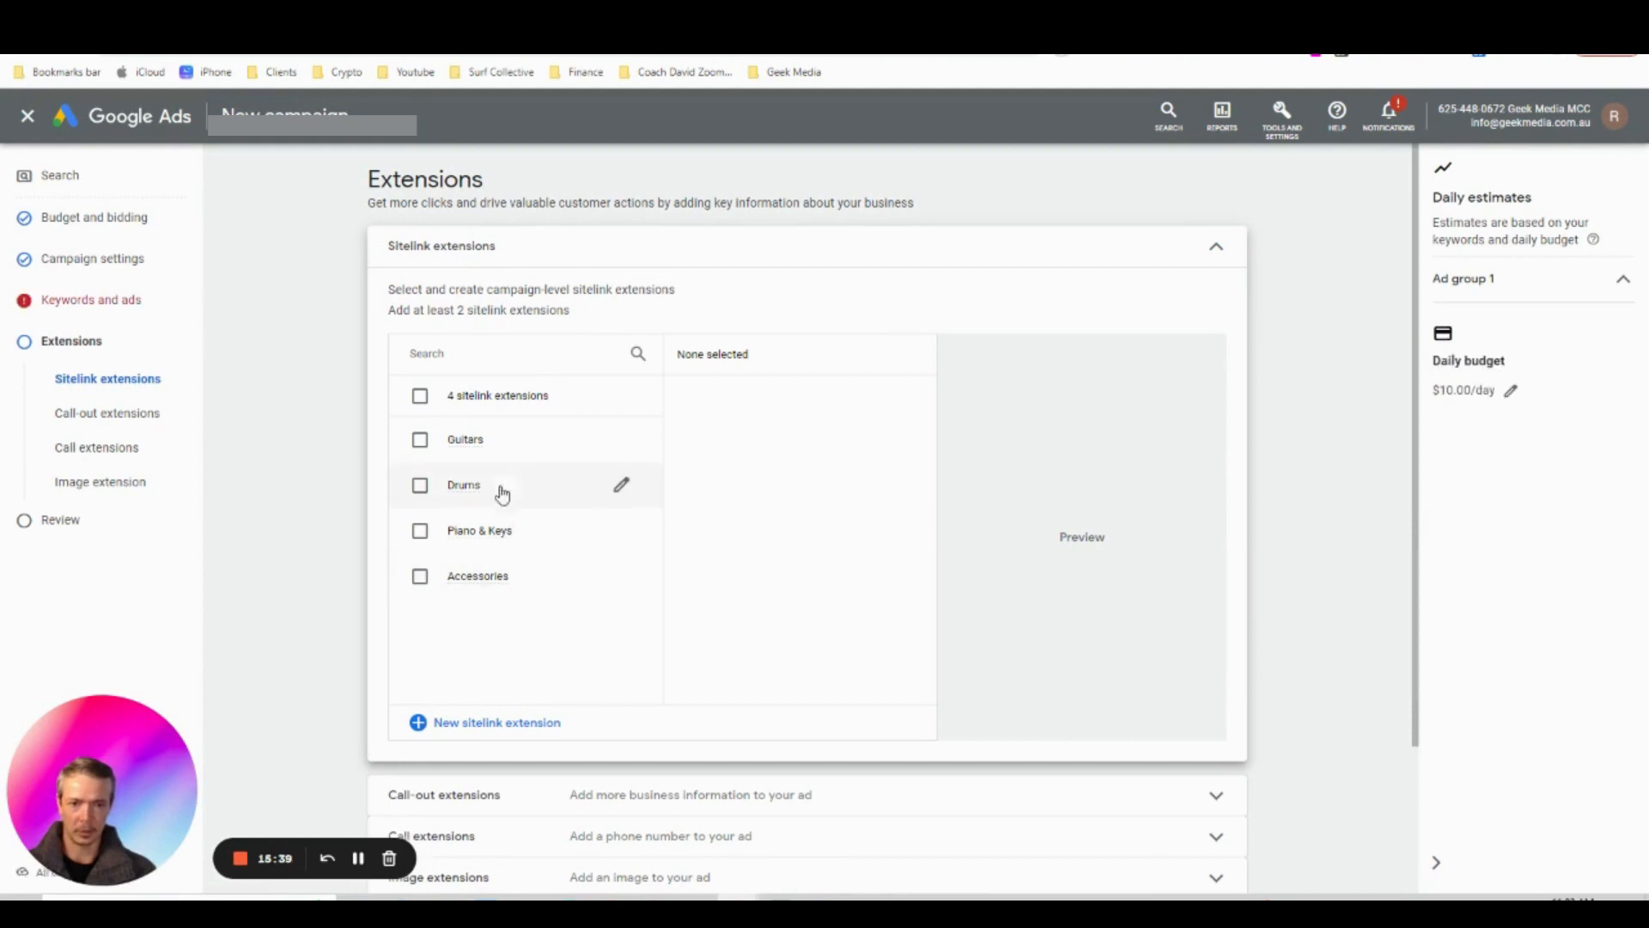
pyautogui.click(420, 396)
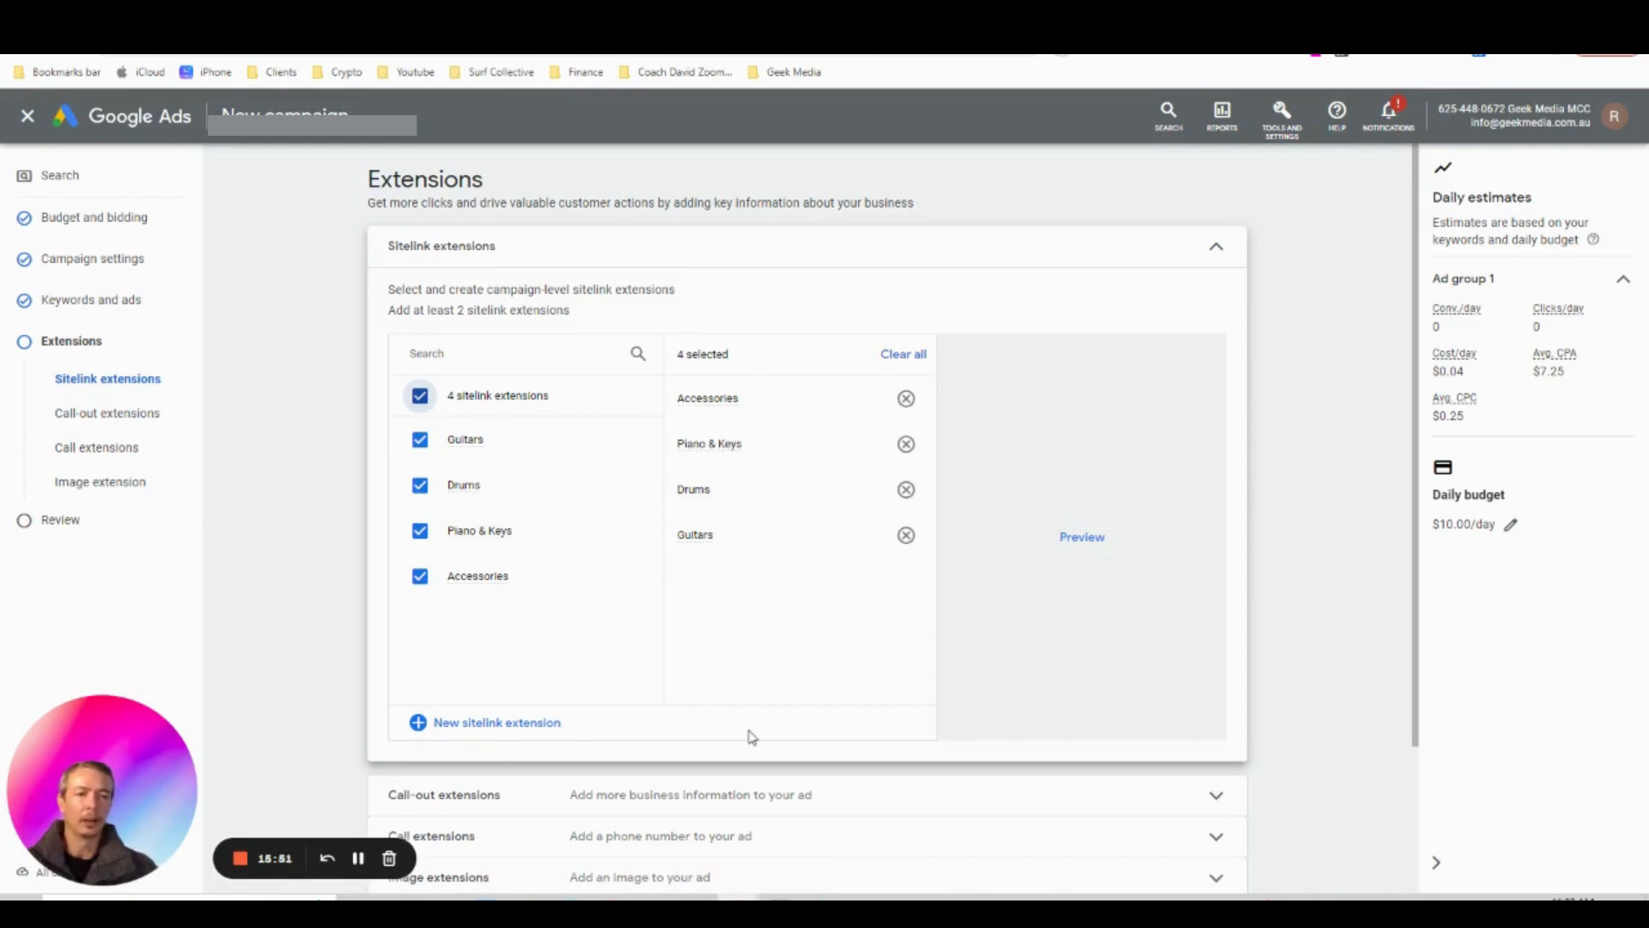
pyautogui.scroll(-1, 753, 737)
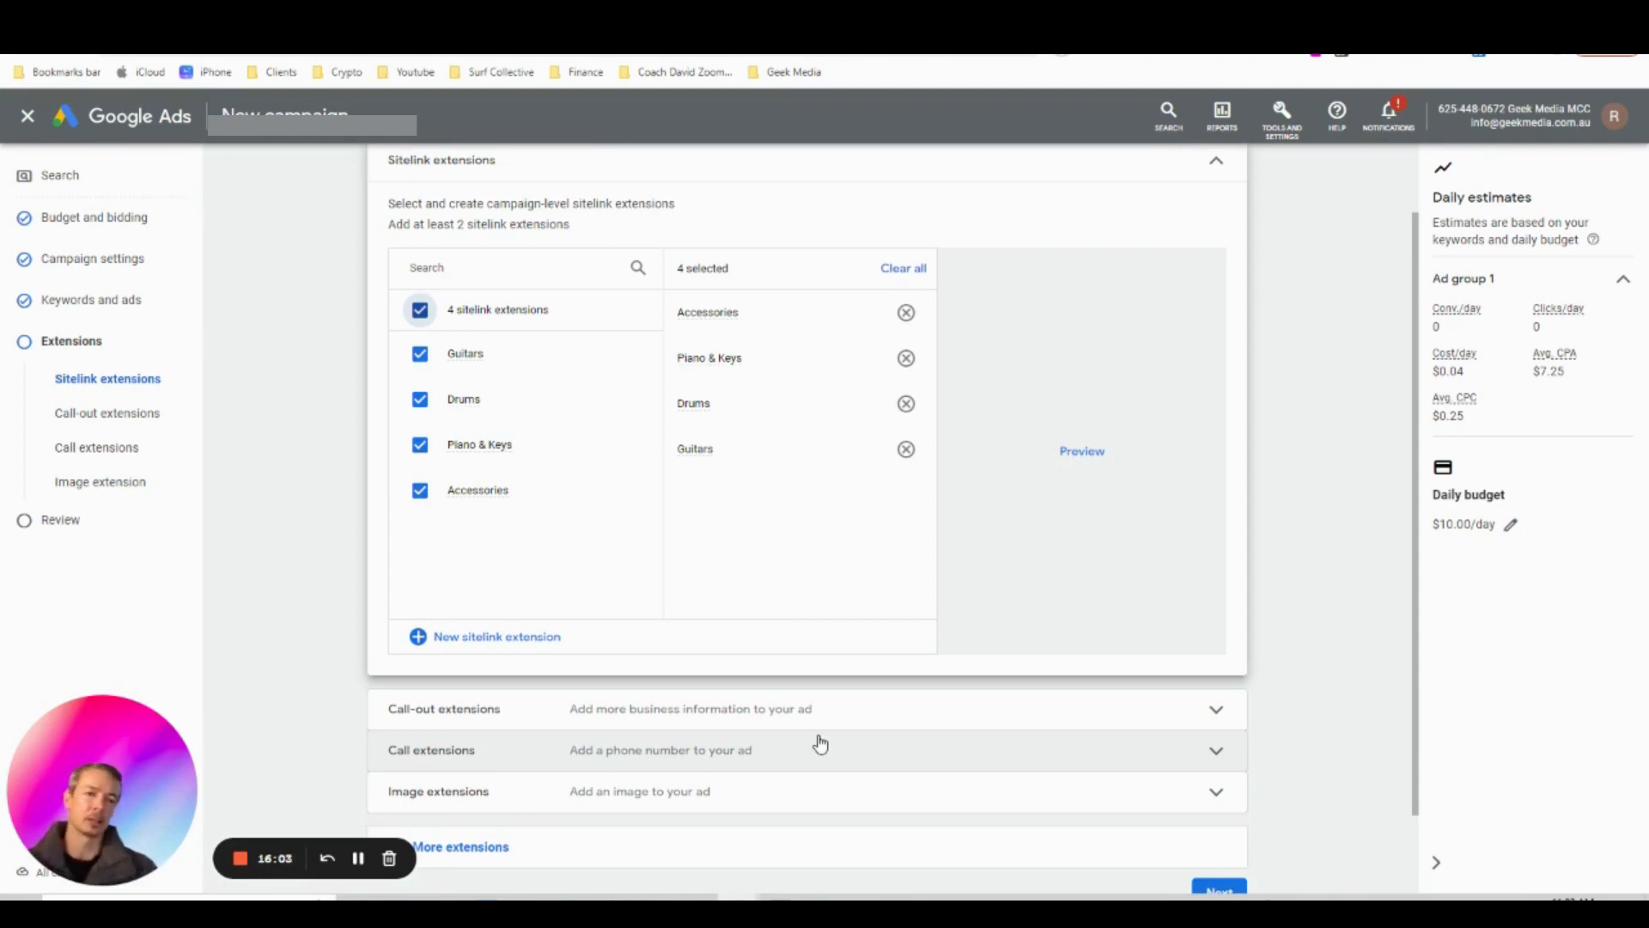
pyautogui.click(419, 312)
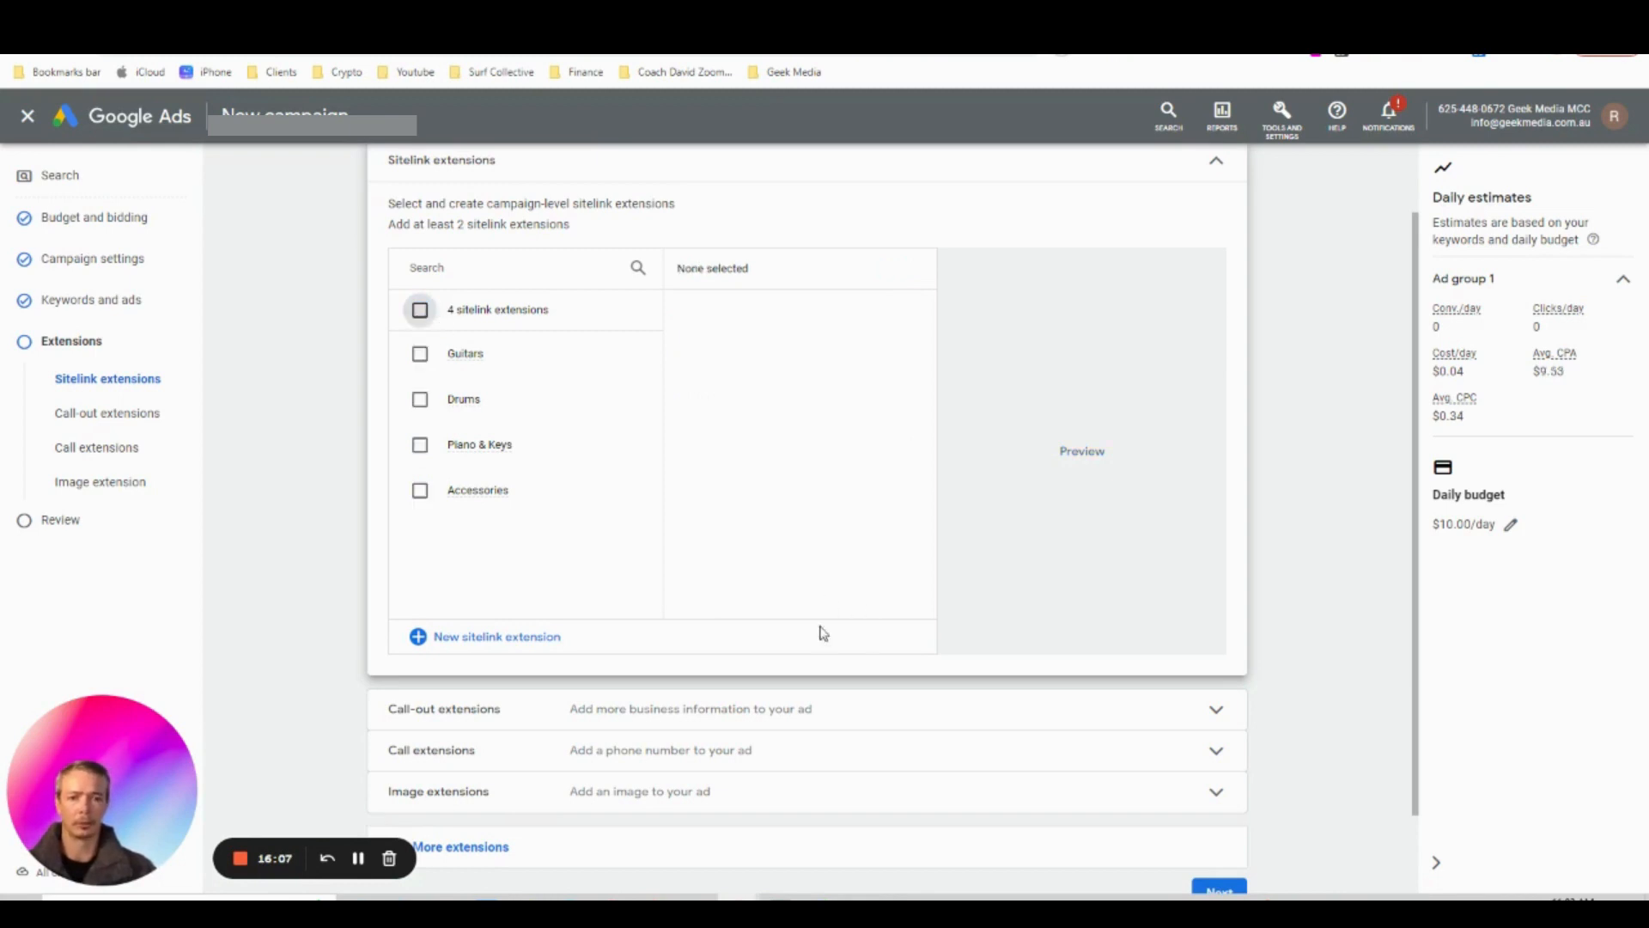
# Review the account's existing sitelink and call-out extensions without selecting any
pyautogui.scroll(-2, 988, 679)
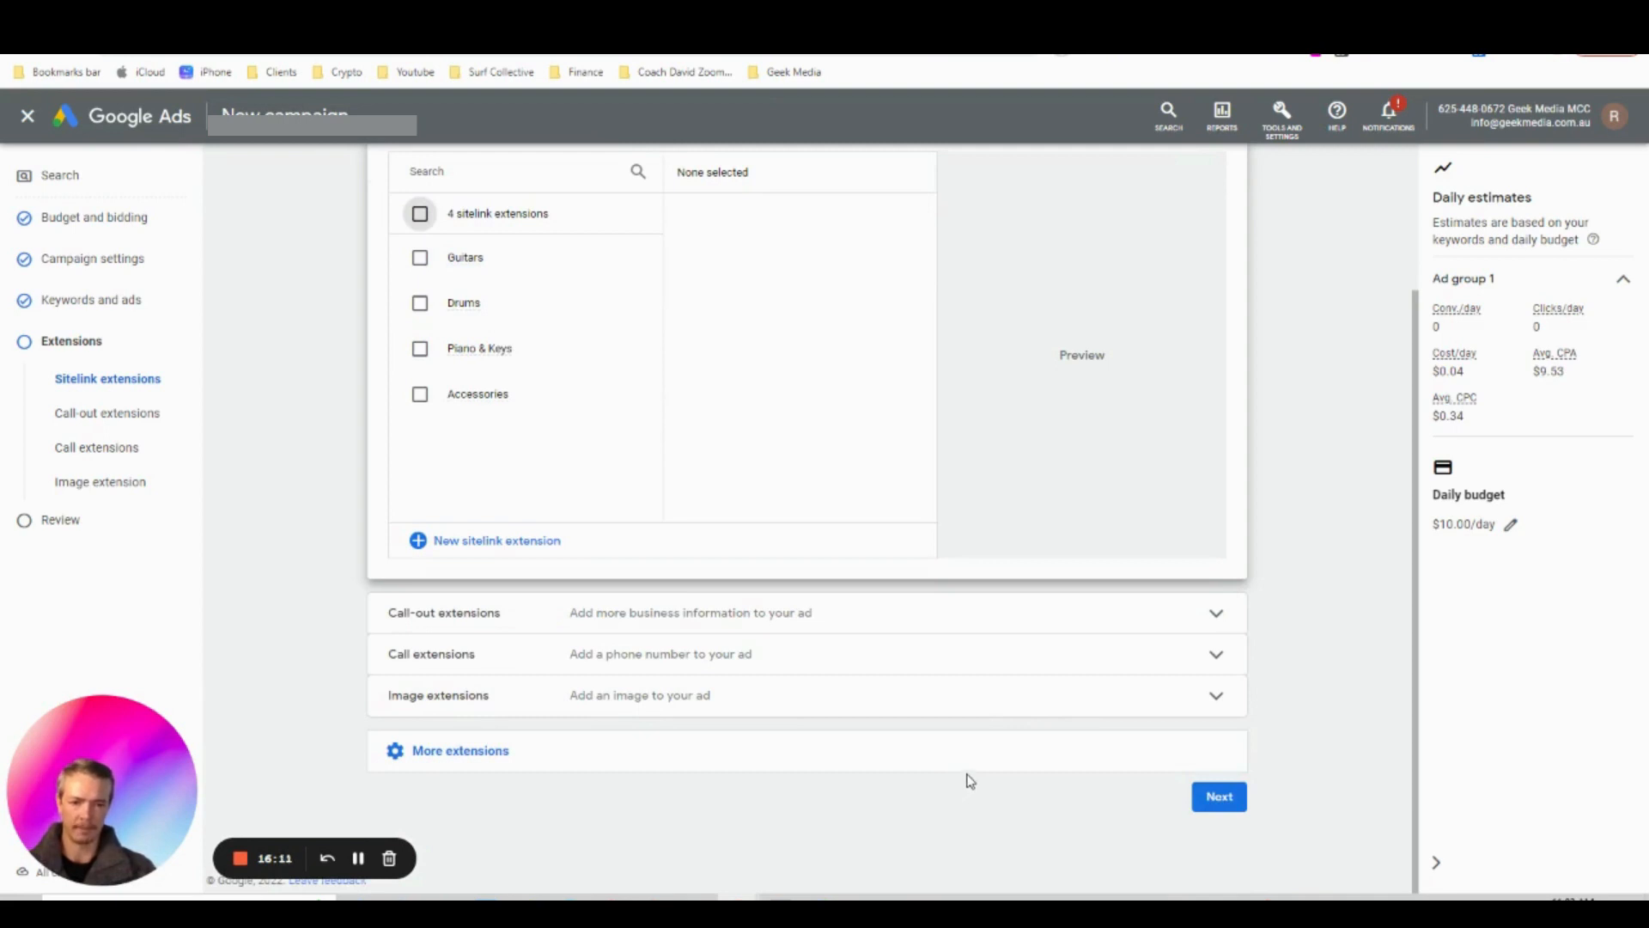
pyautogui.click(1054, 628)
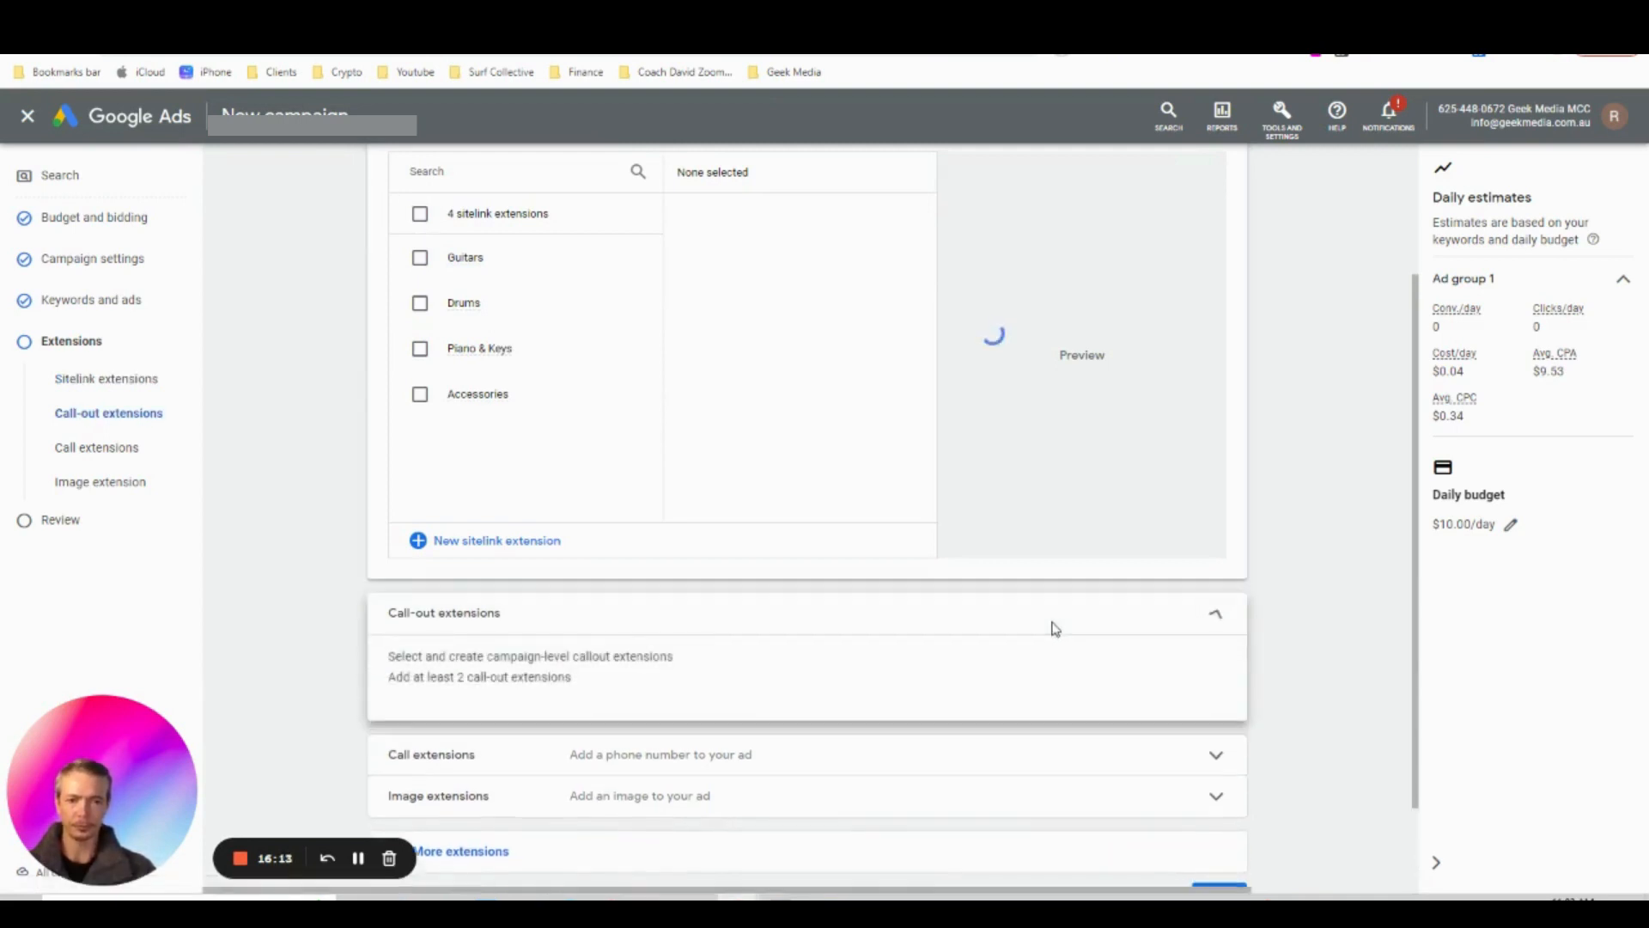
pyautogui.scroll(-2, 890, 703)
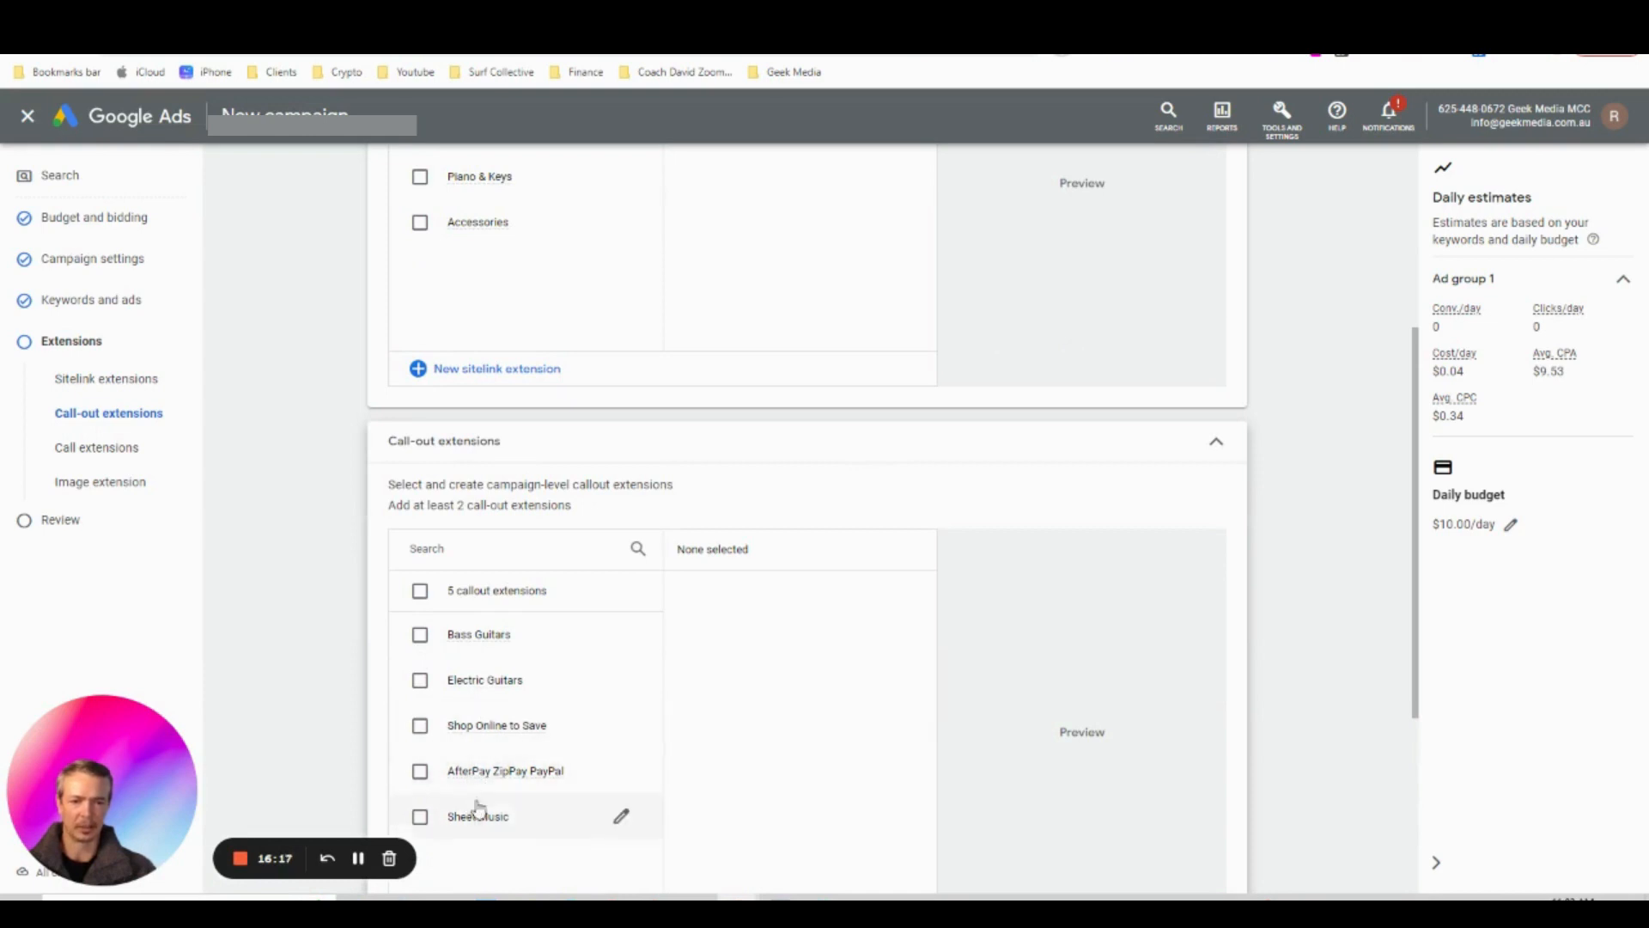
pyautogui.click(1216, 442)
pyautogui.scroll(-1, 1166, 507)
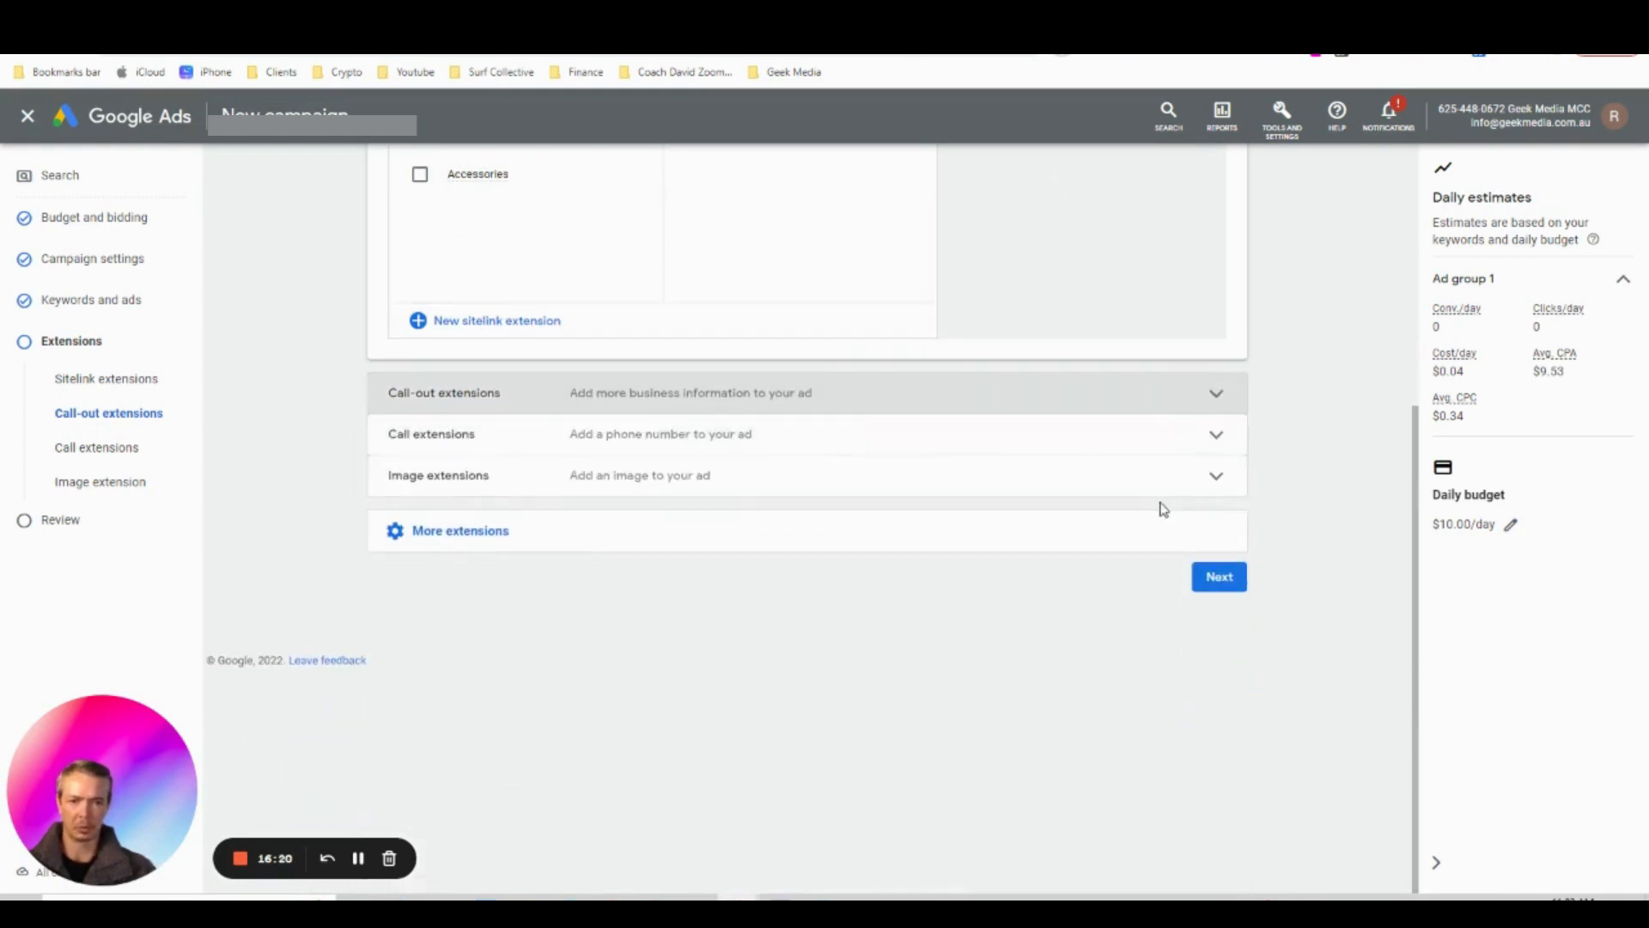
# Open the image extensions section to add a new campaign-level image extension
pyautogui.click(1218, 478)
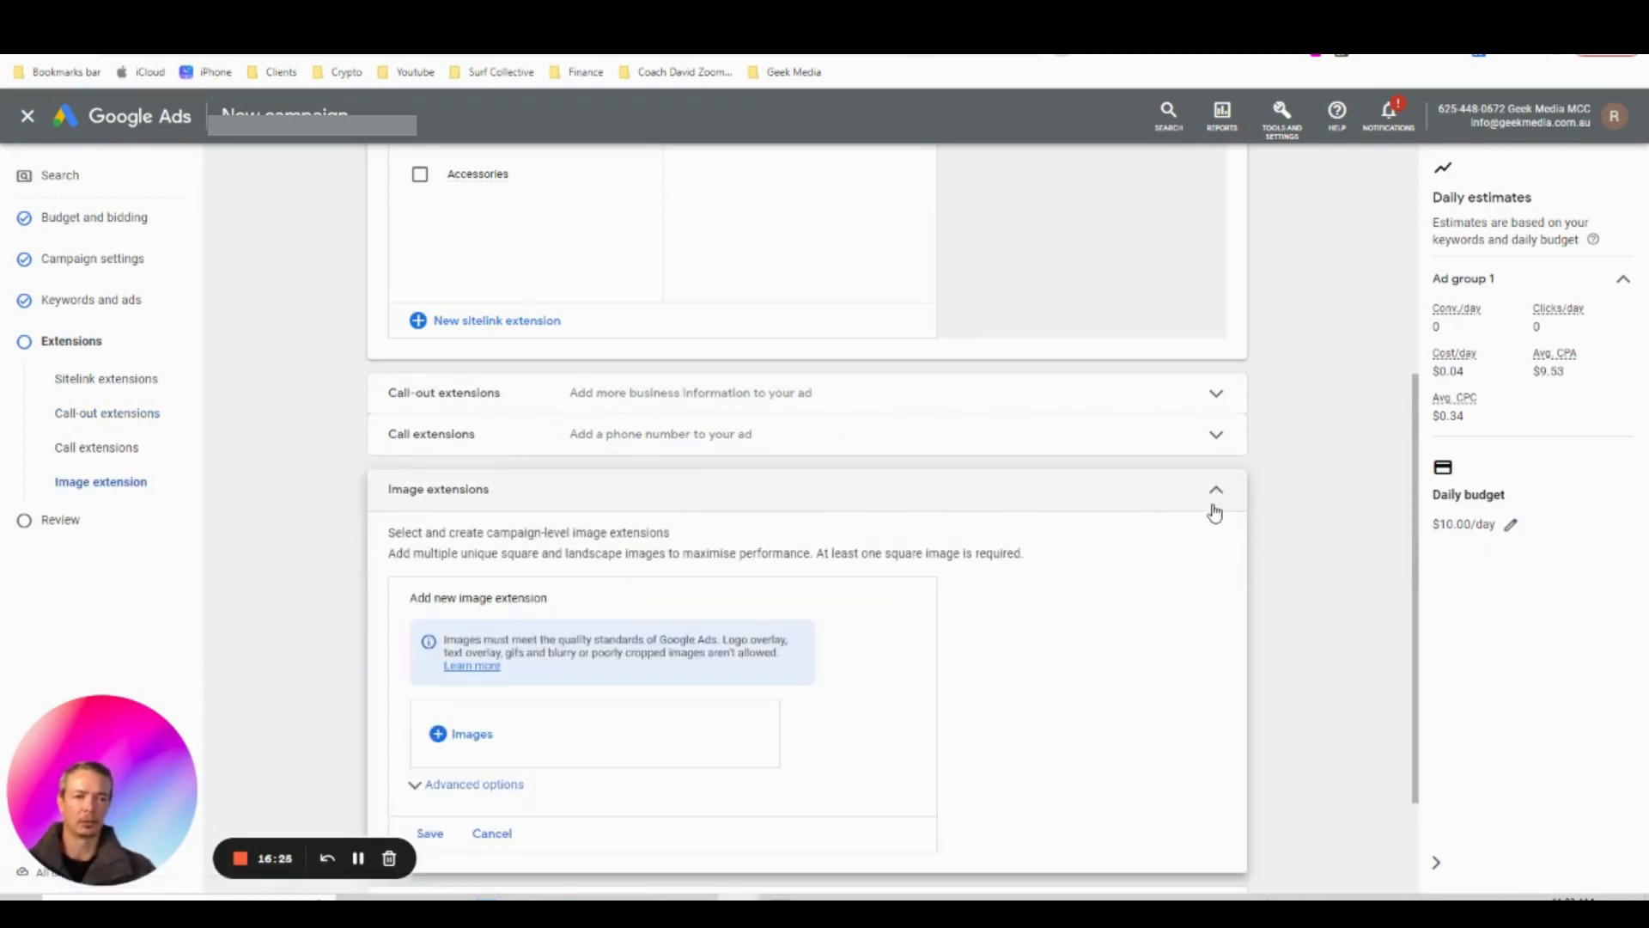
pyautogui.click(1216, 498)
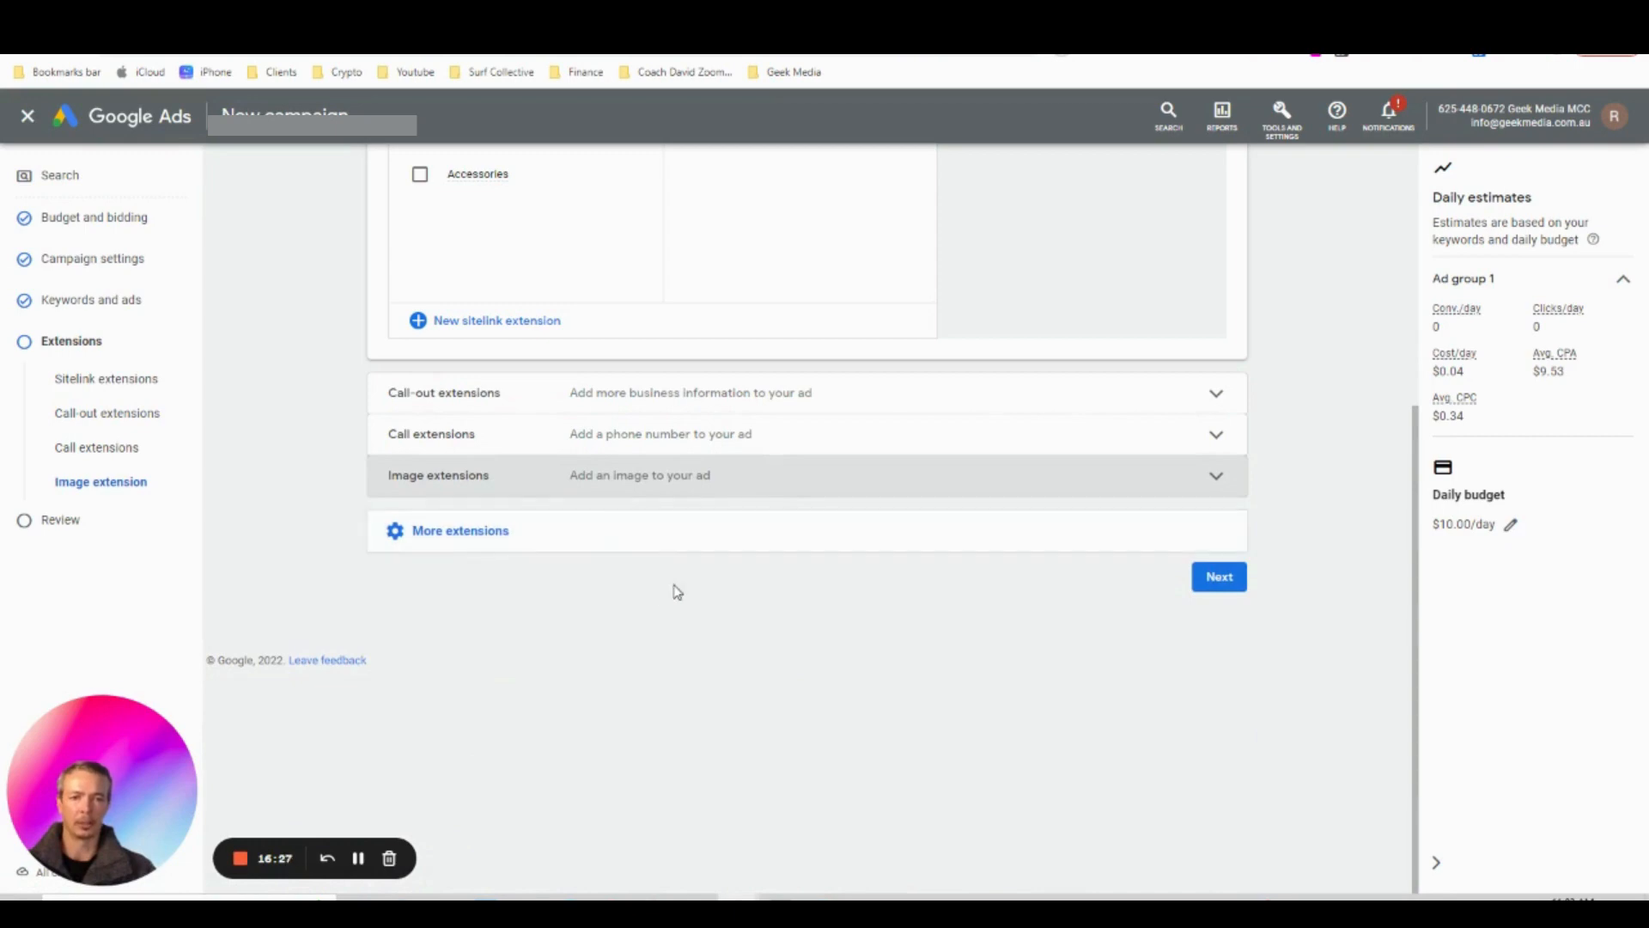
pyautogui.click(1216, 478)
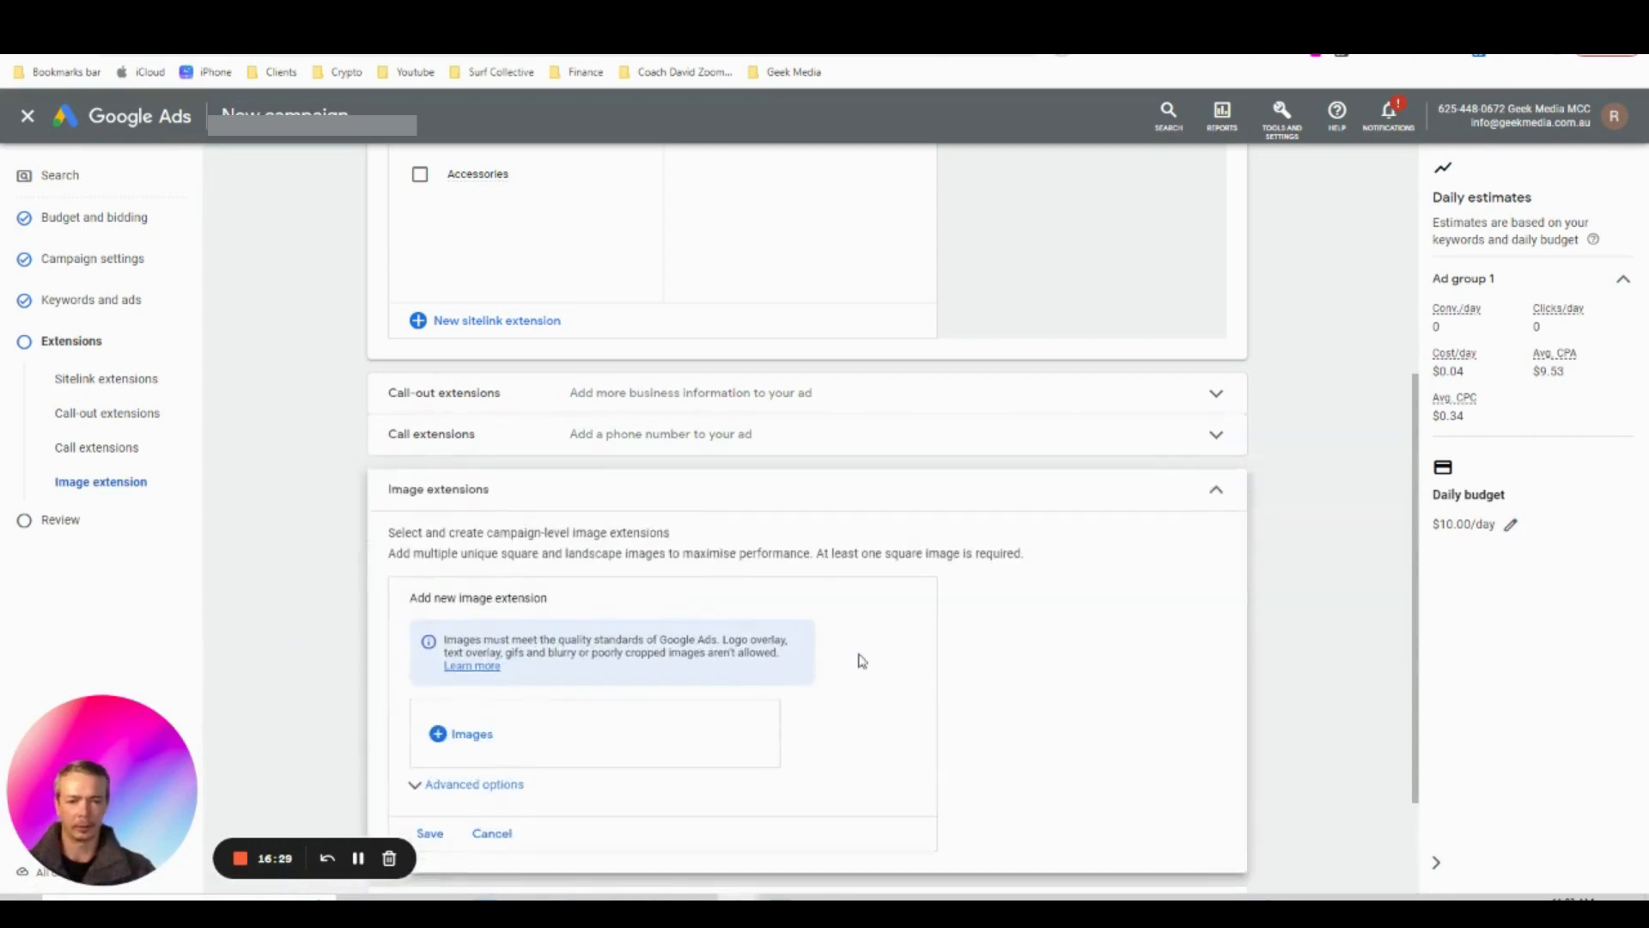
# Download the Trembesi Venus and Blood Moon Venus guitar images from the Faith Guitars brand page using the browser's image downloader
pyautogui.hotkey('ctrl', 'Tab')
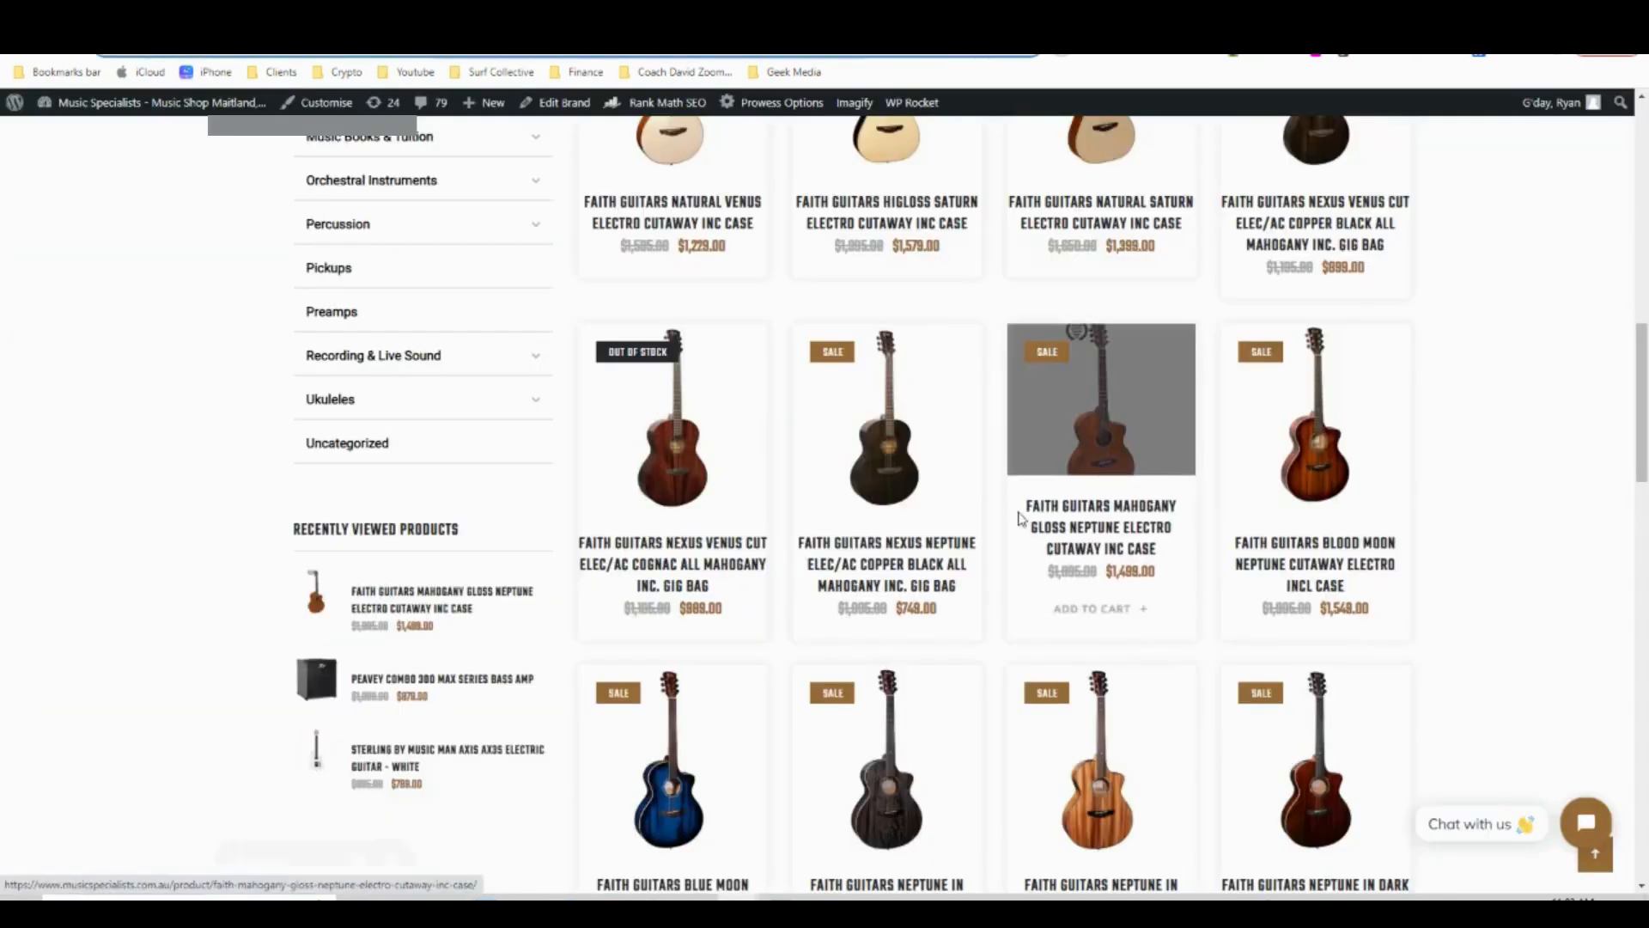
pyautogui.scroll(3, 936, 584)
pyautogui.scroll(2, 935, 586)
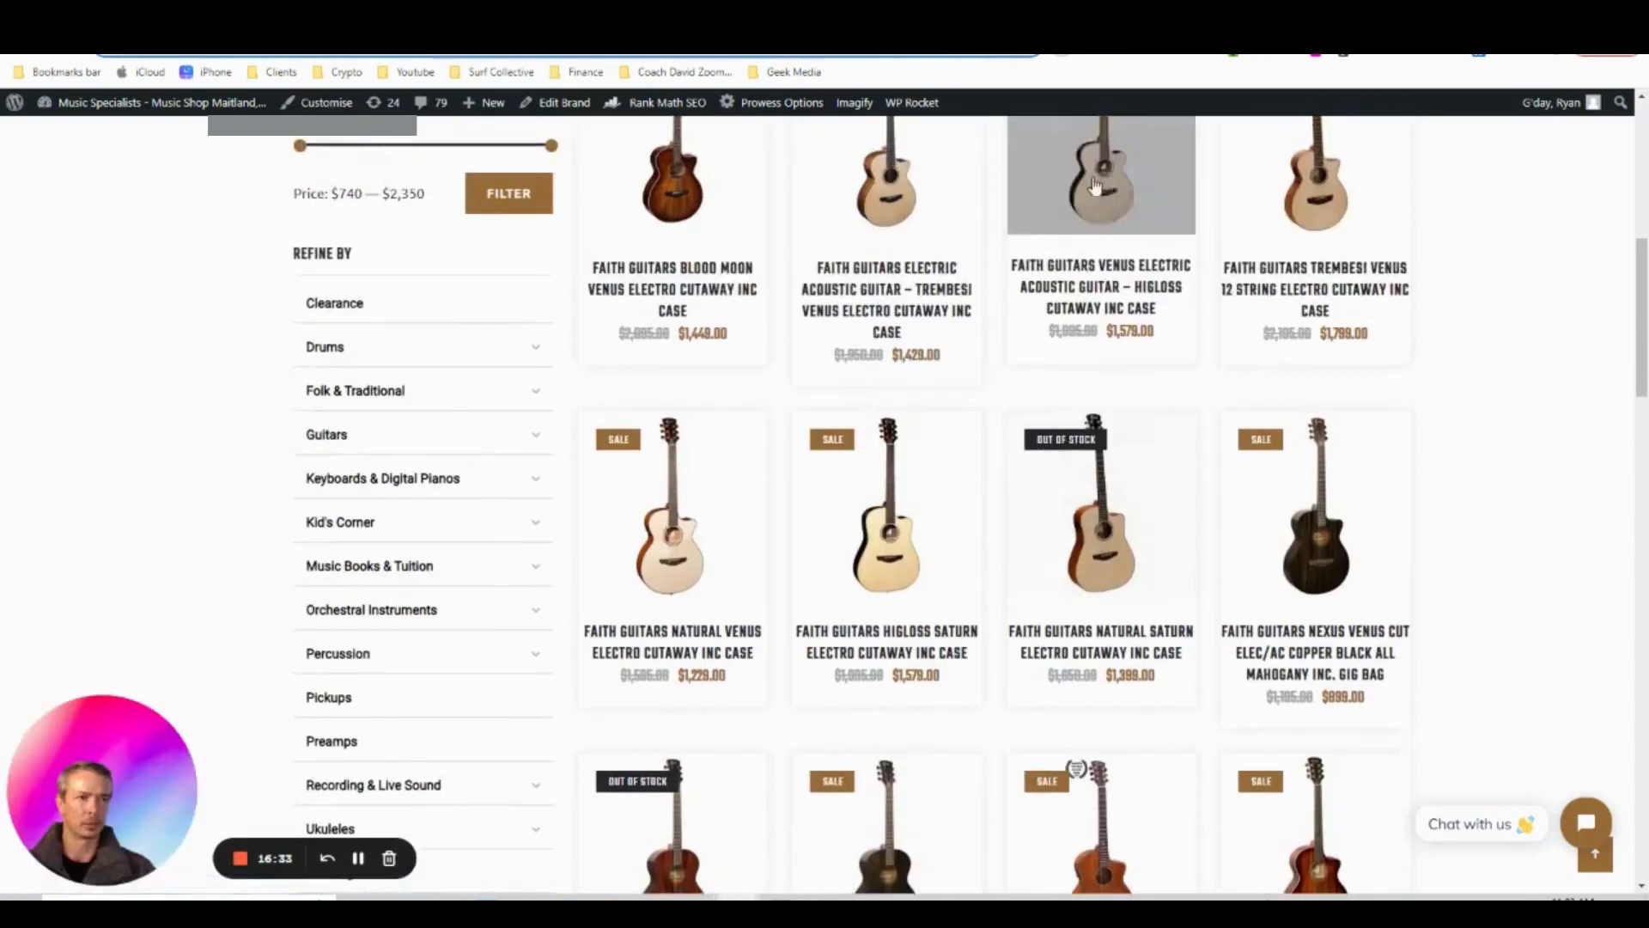
pyautogui.click(1203, 53)
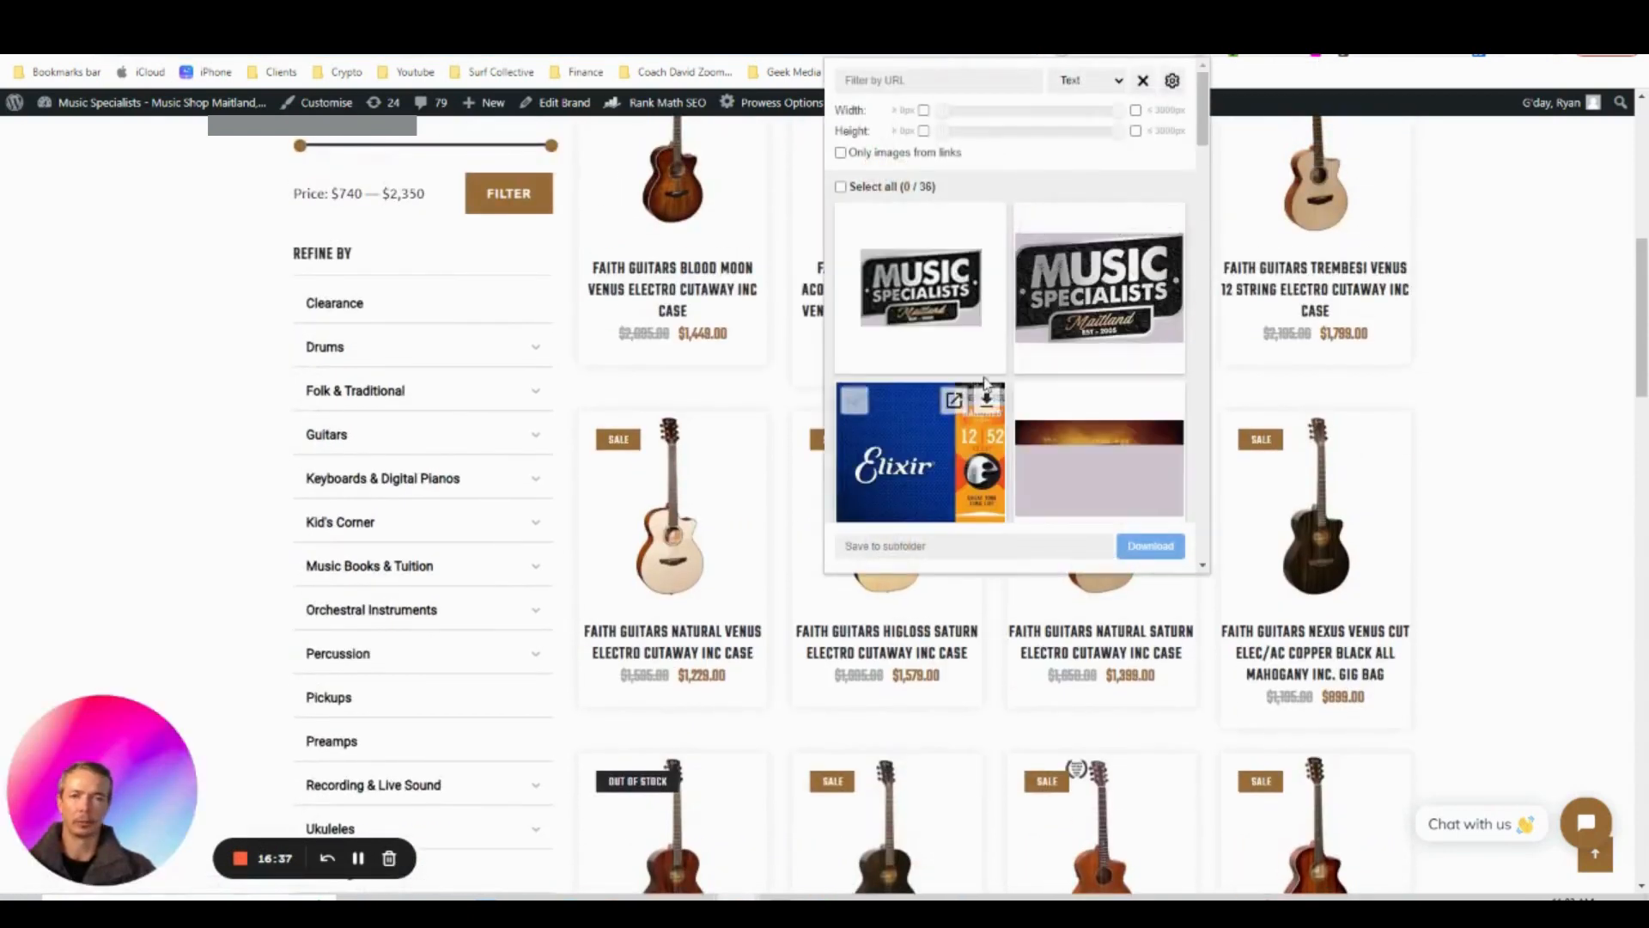
pyautogui.scroll(-4, 985, 382)
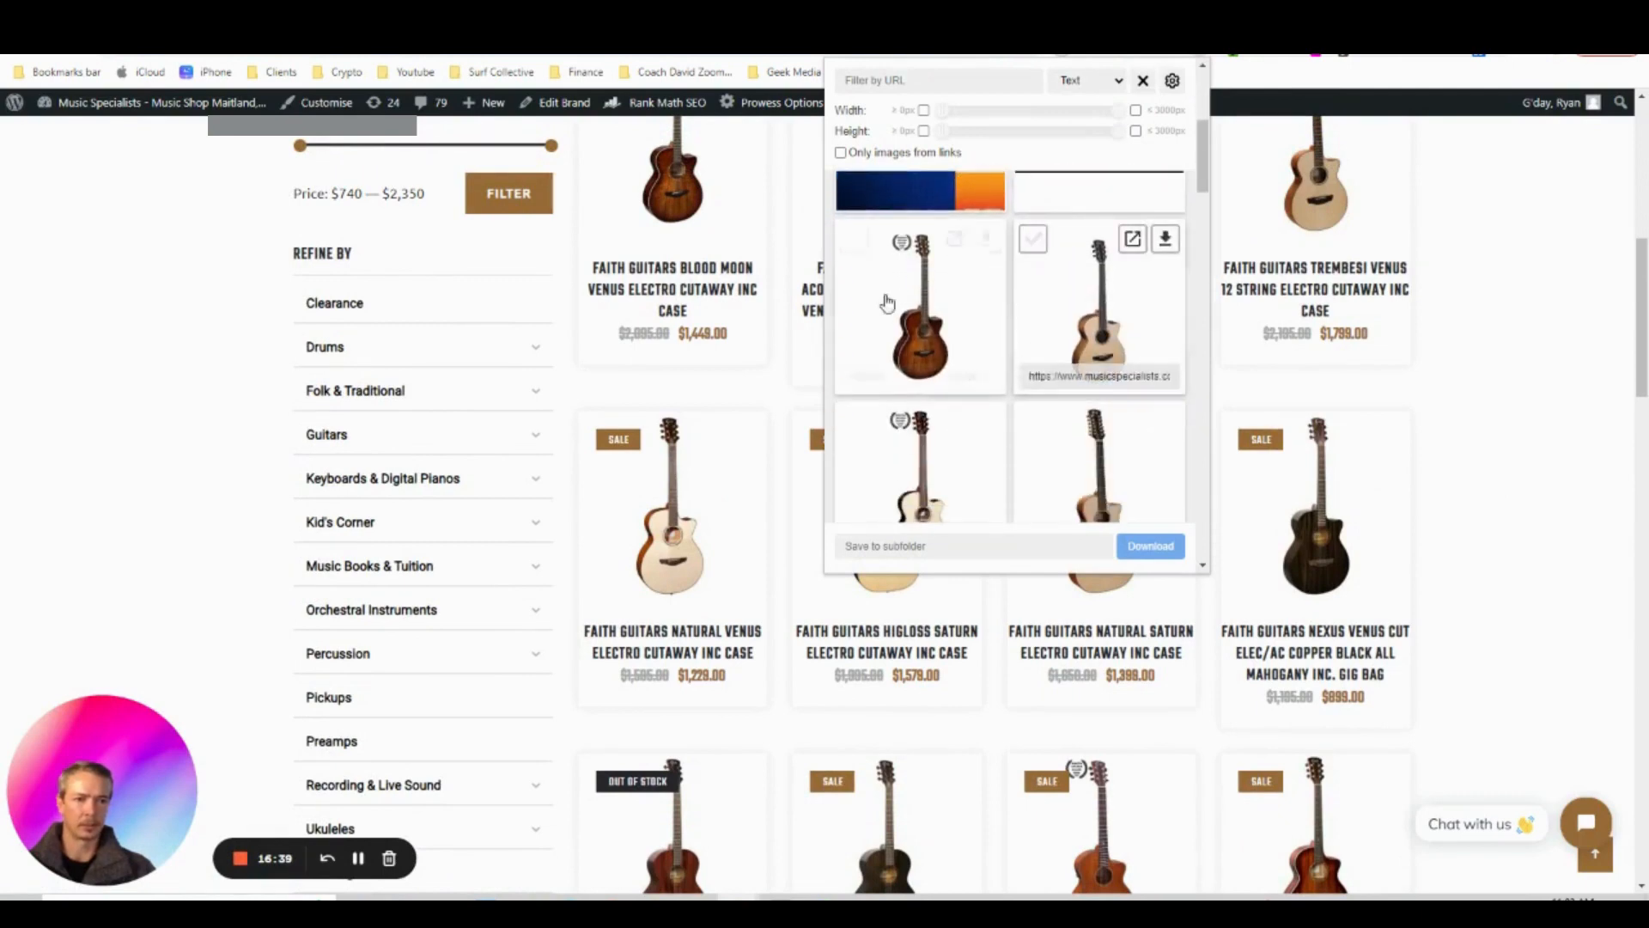
pyautogui.click(1159, 240)
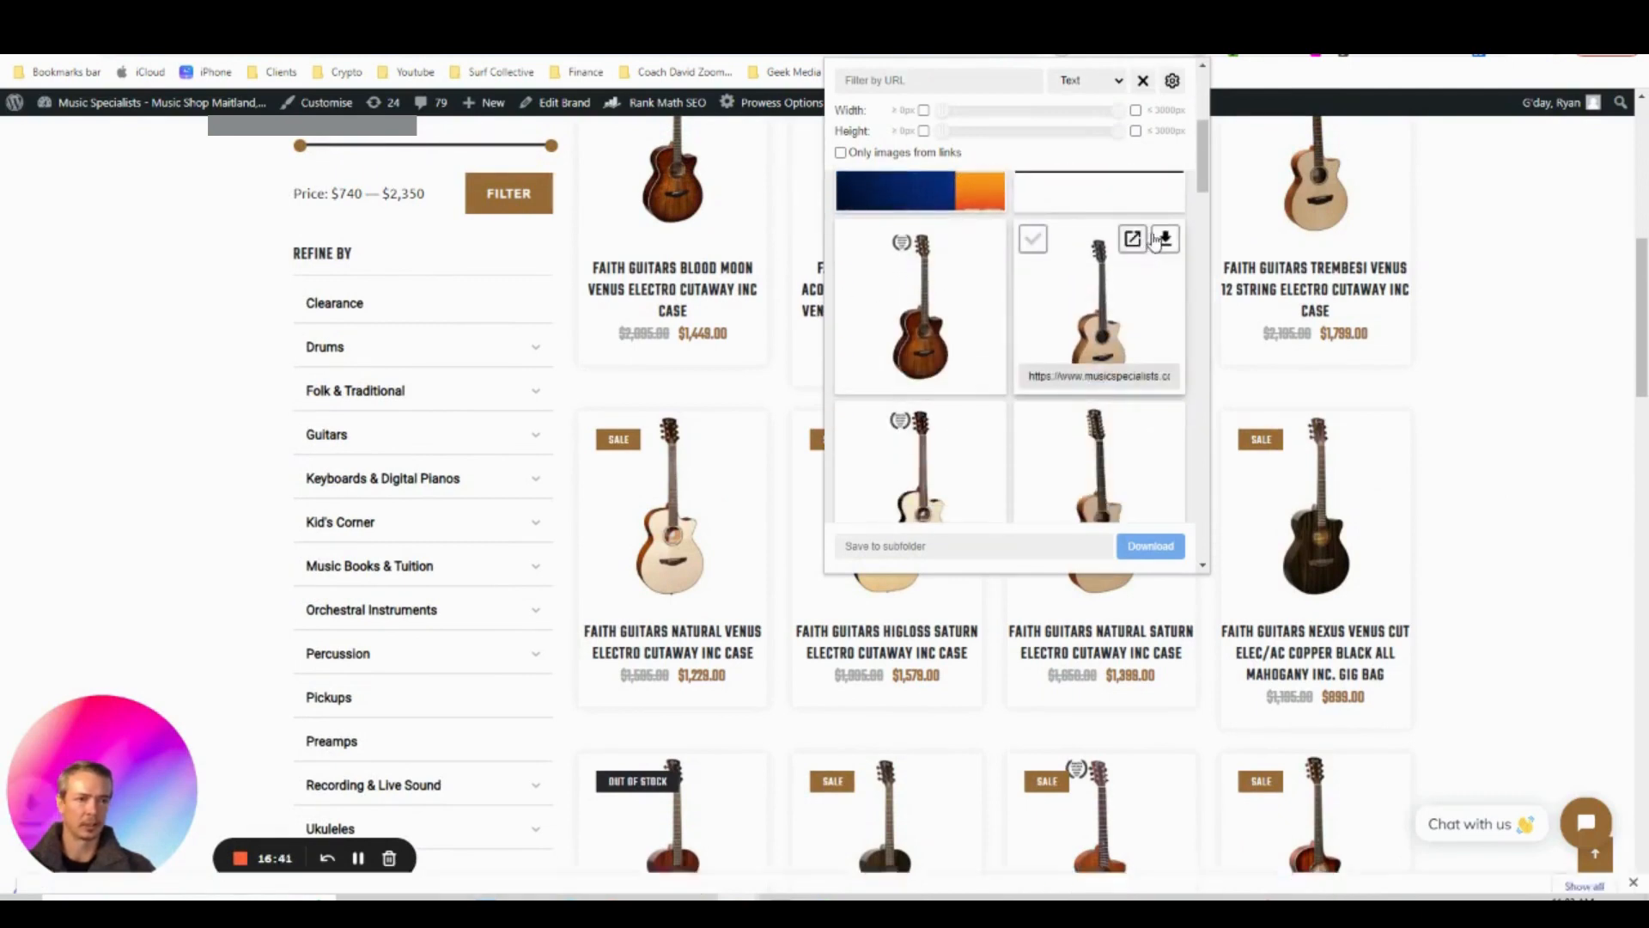
pyautogui.click(172, 405)
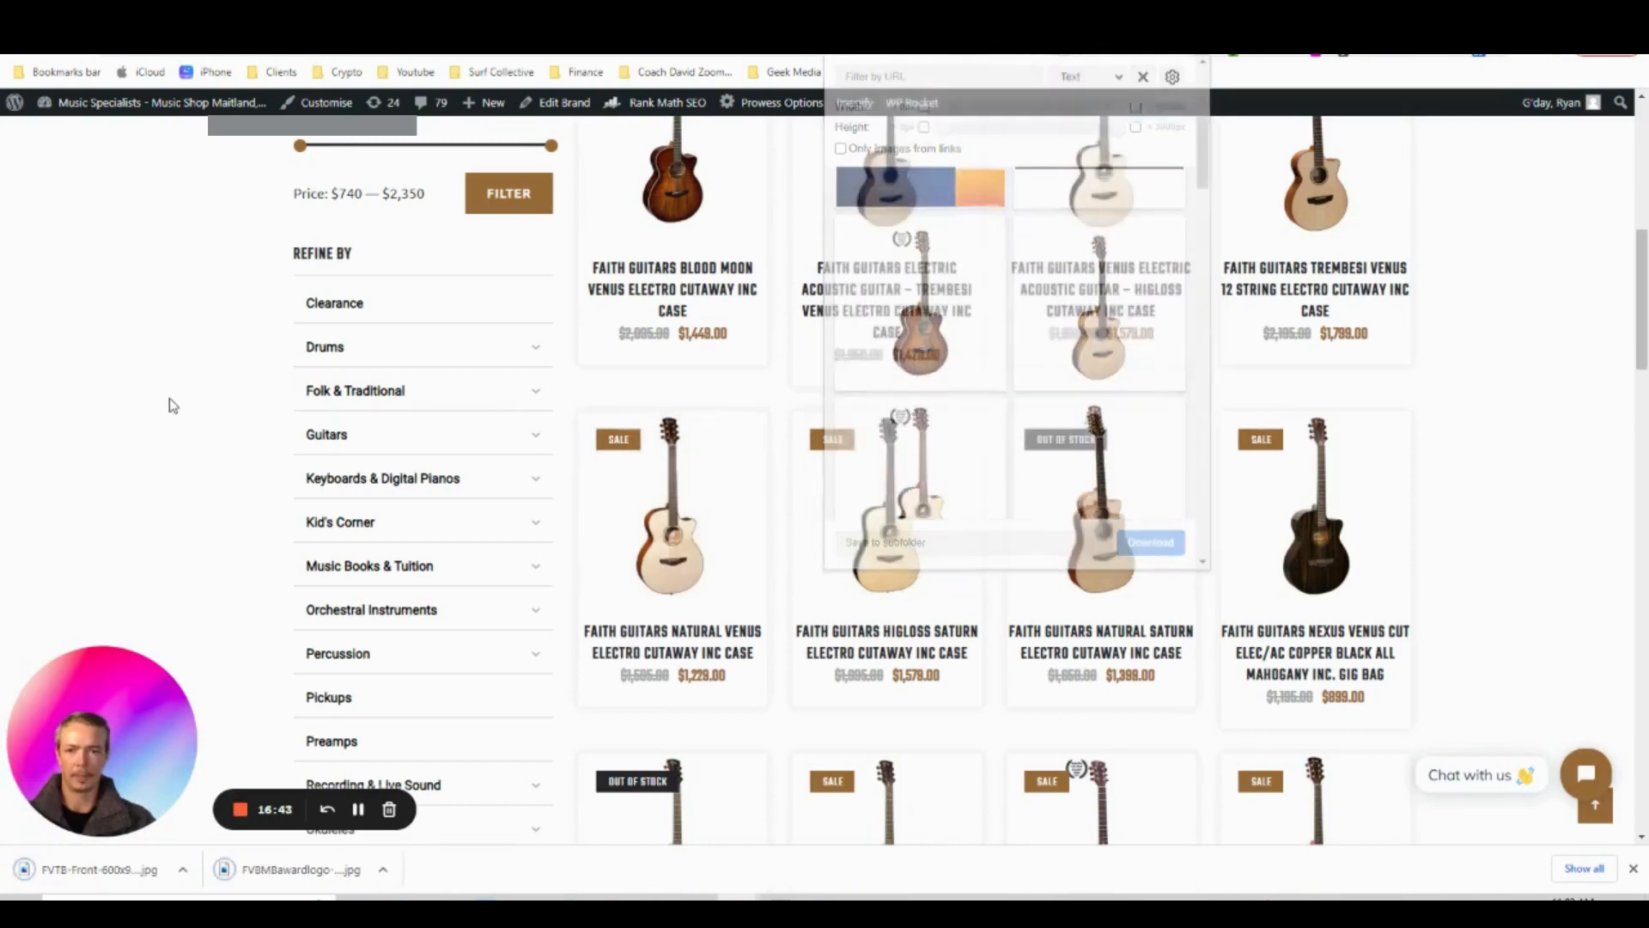
pyautogui.scroll(4, 780, 402)
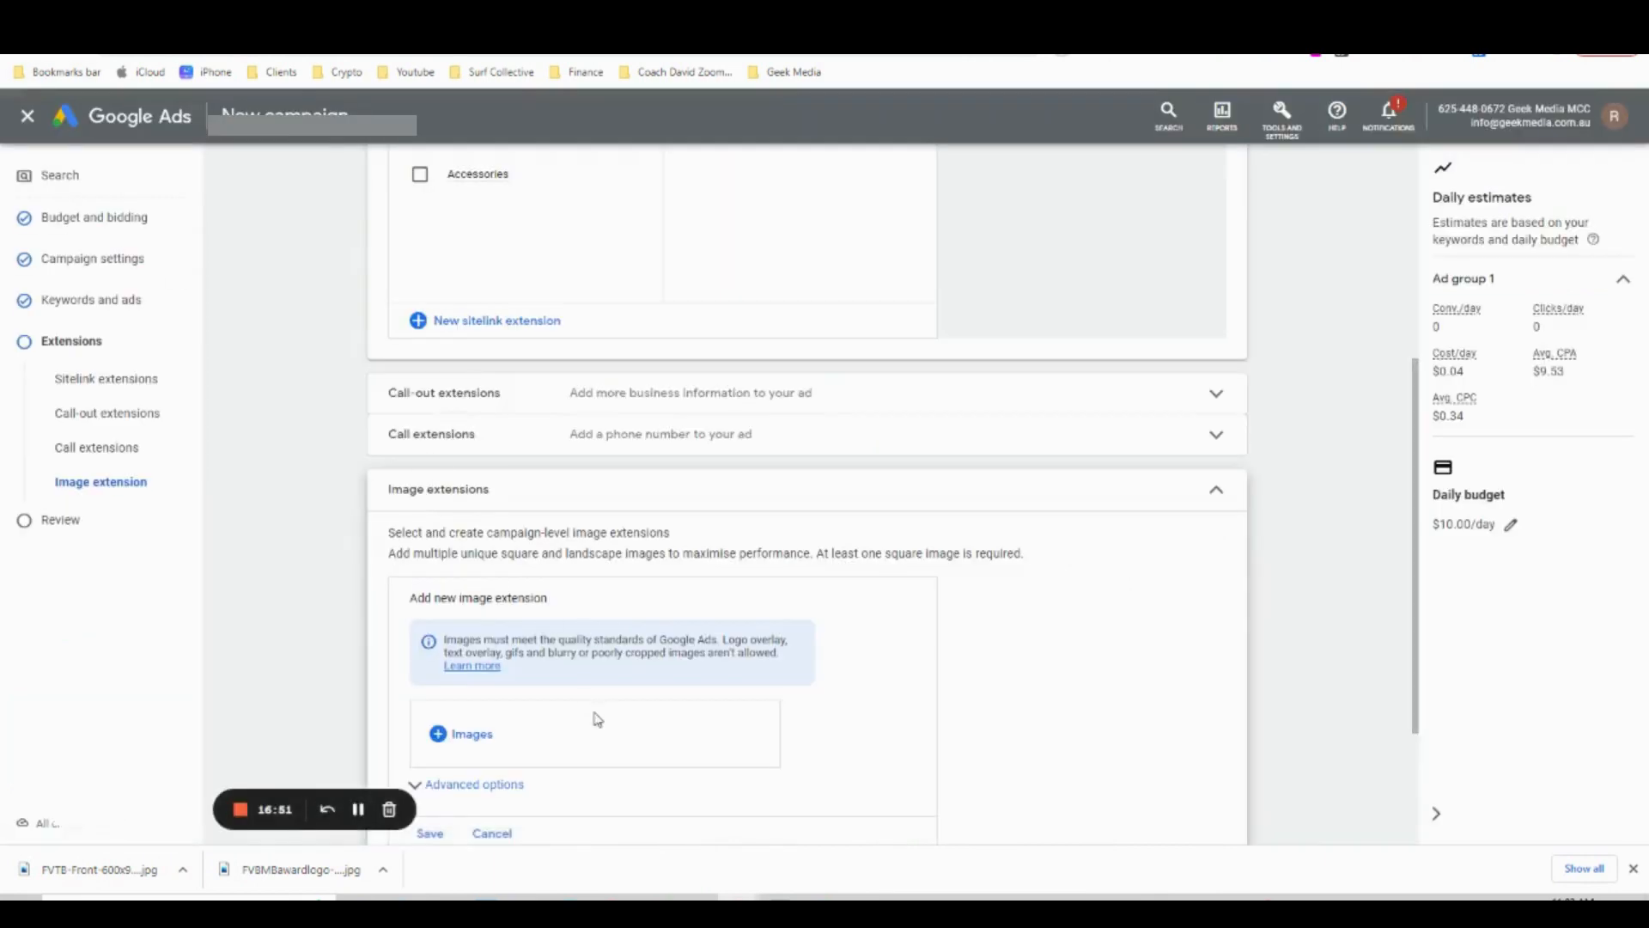
# Start choosing images for the new image extension by scanning the website
pyautogui.scroll(-1, 597, 718)
pyautogui.click(485, 667)
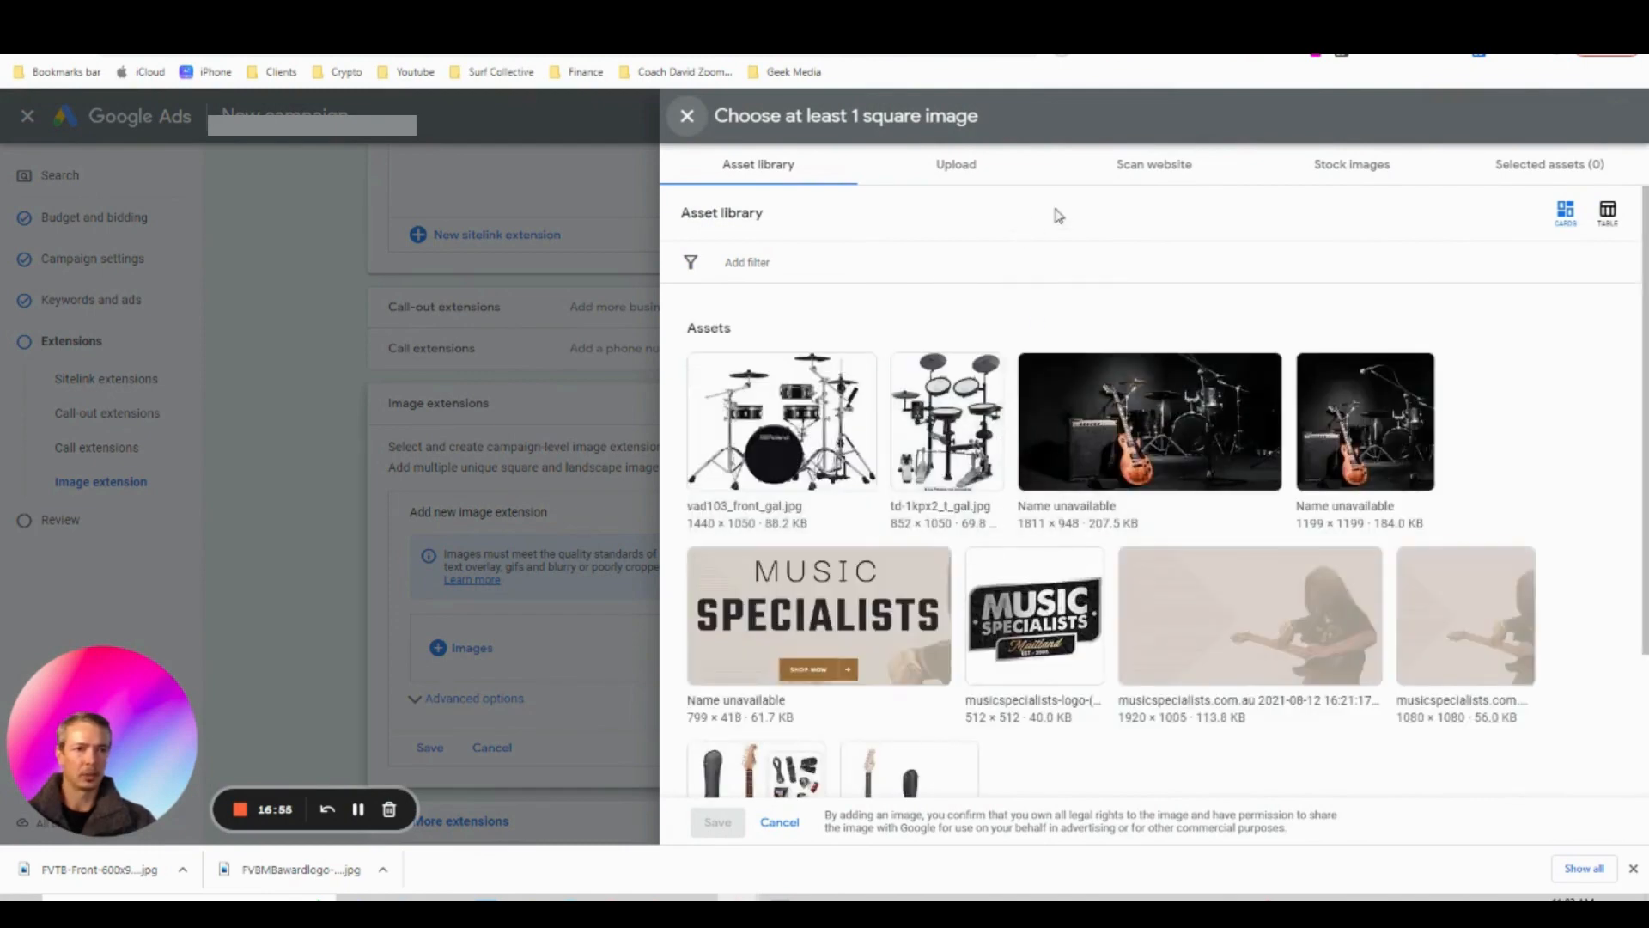
pyautogui.click(1135, 171)
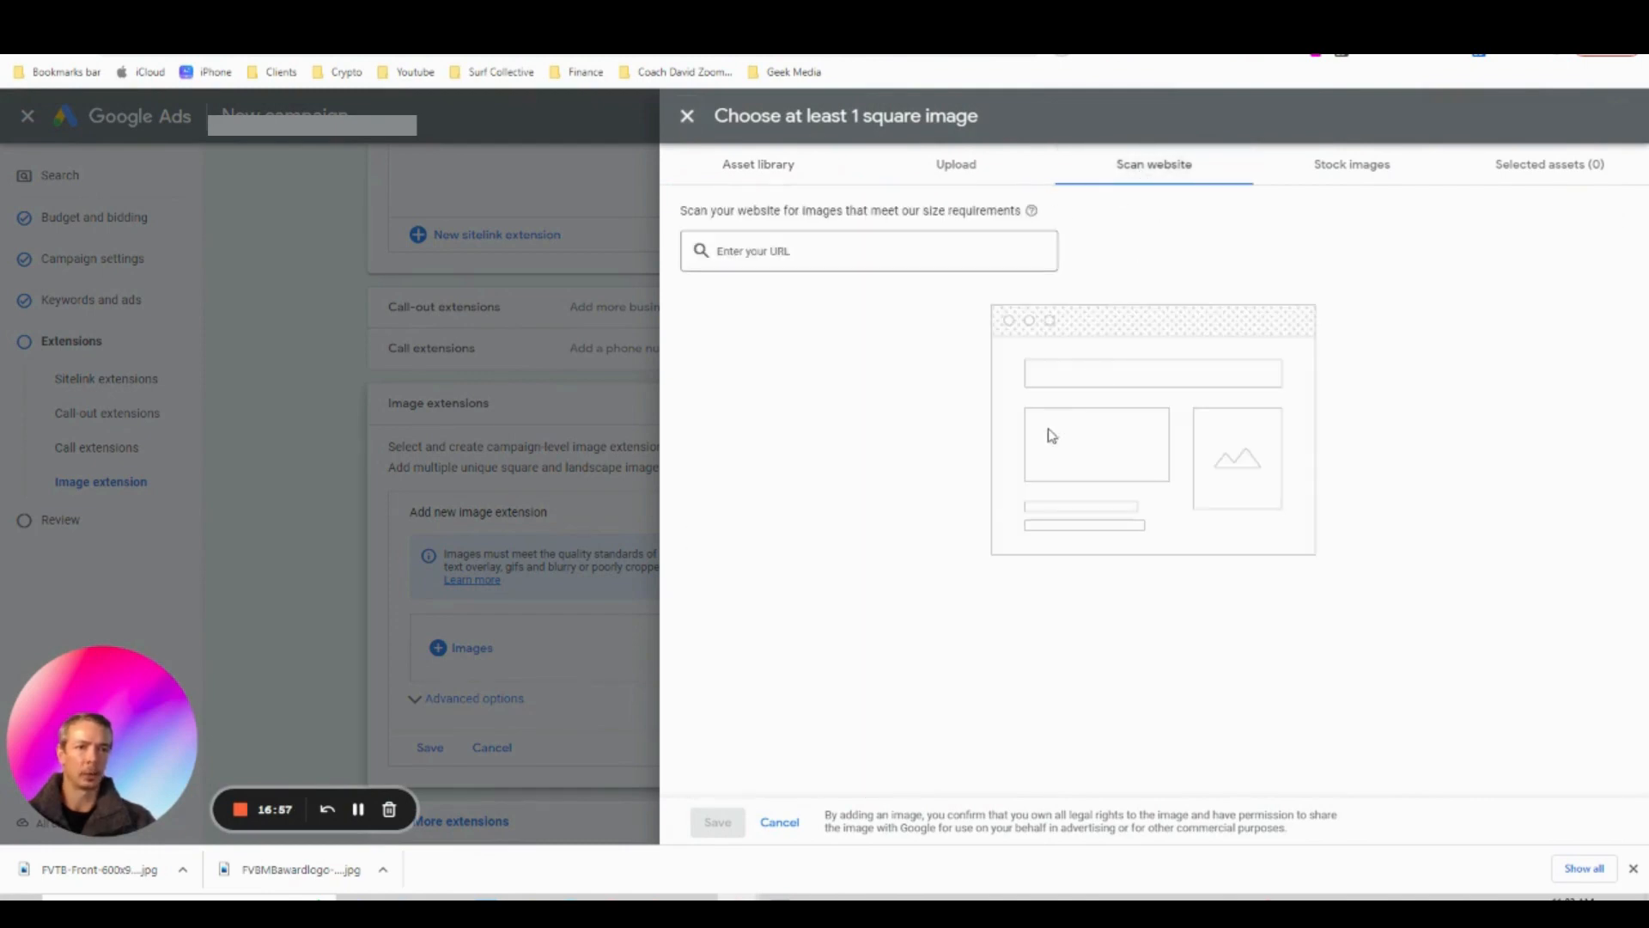
pyautogui.click(764, 256)
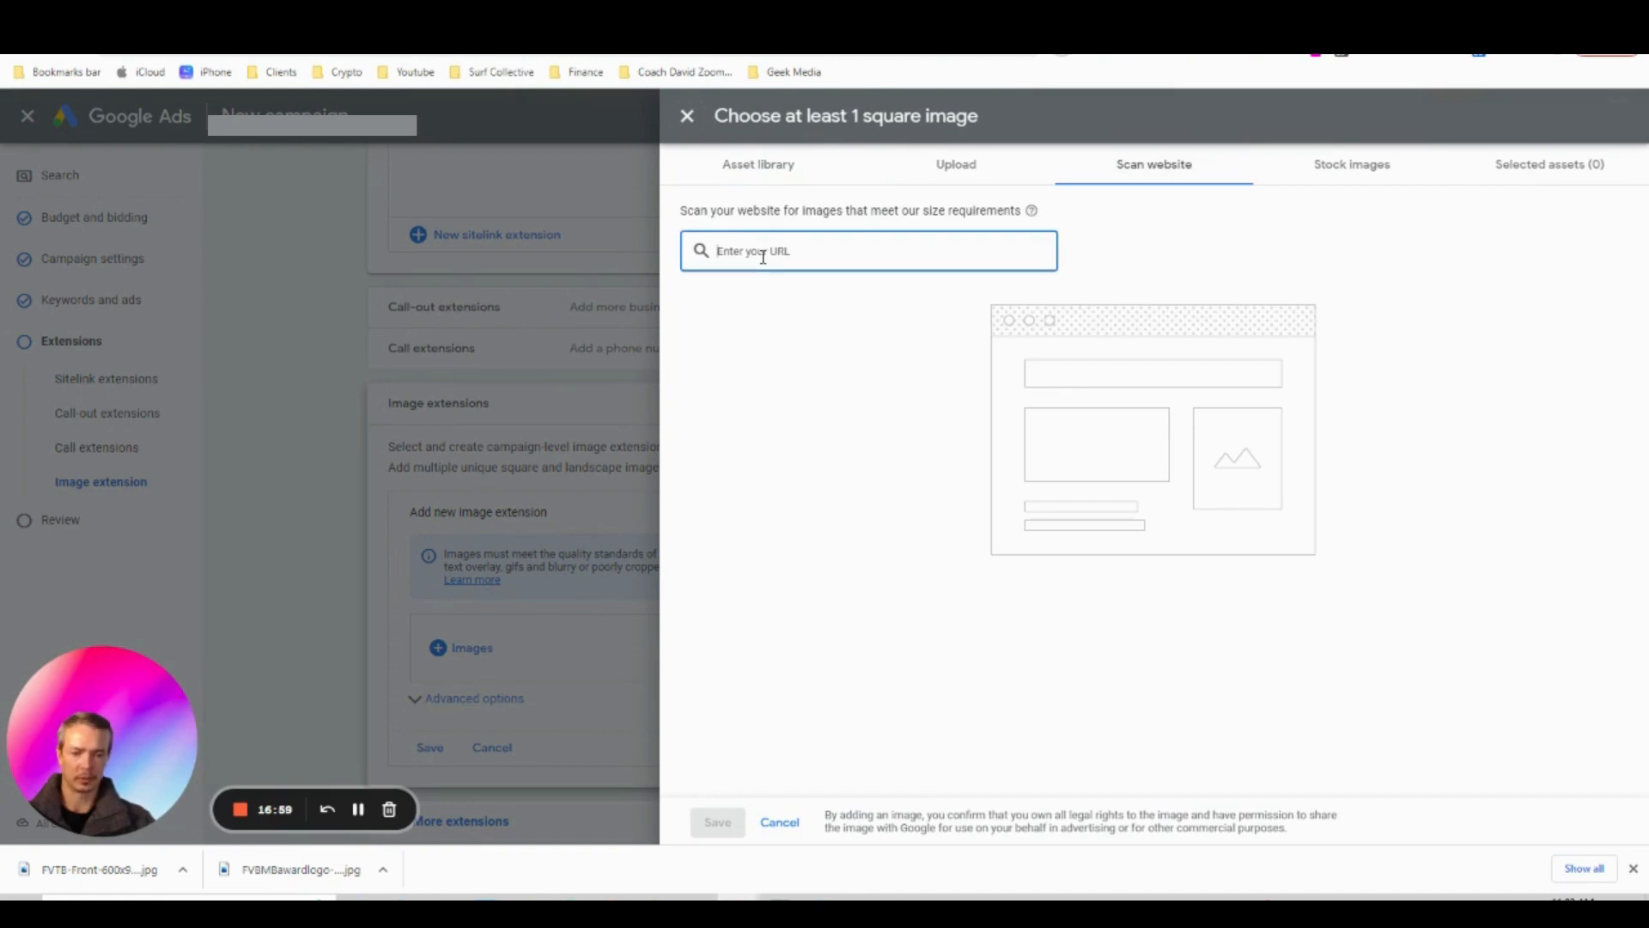
pyautogui.write('http://Faith Guitars Australia')
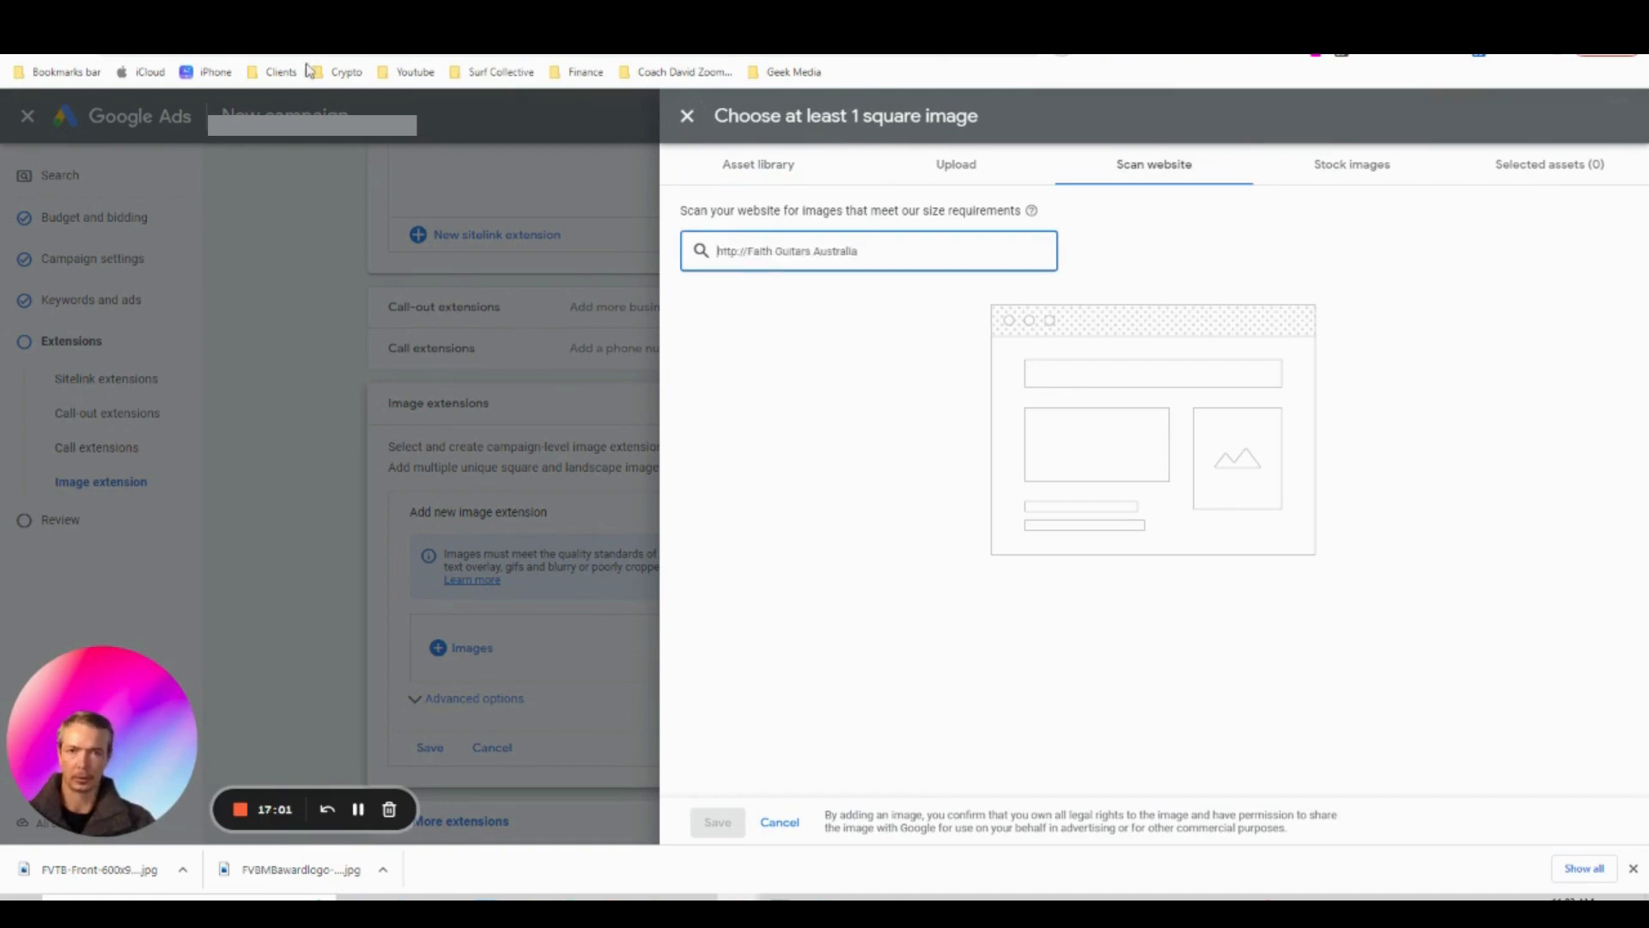
pyautogui.click(206, 16)
pyautogui.click(206, 47)
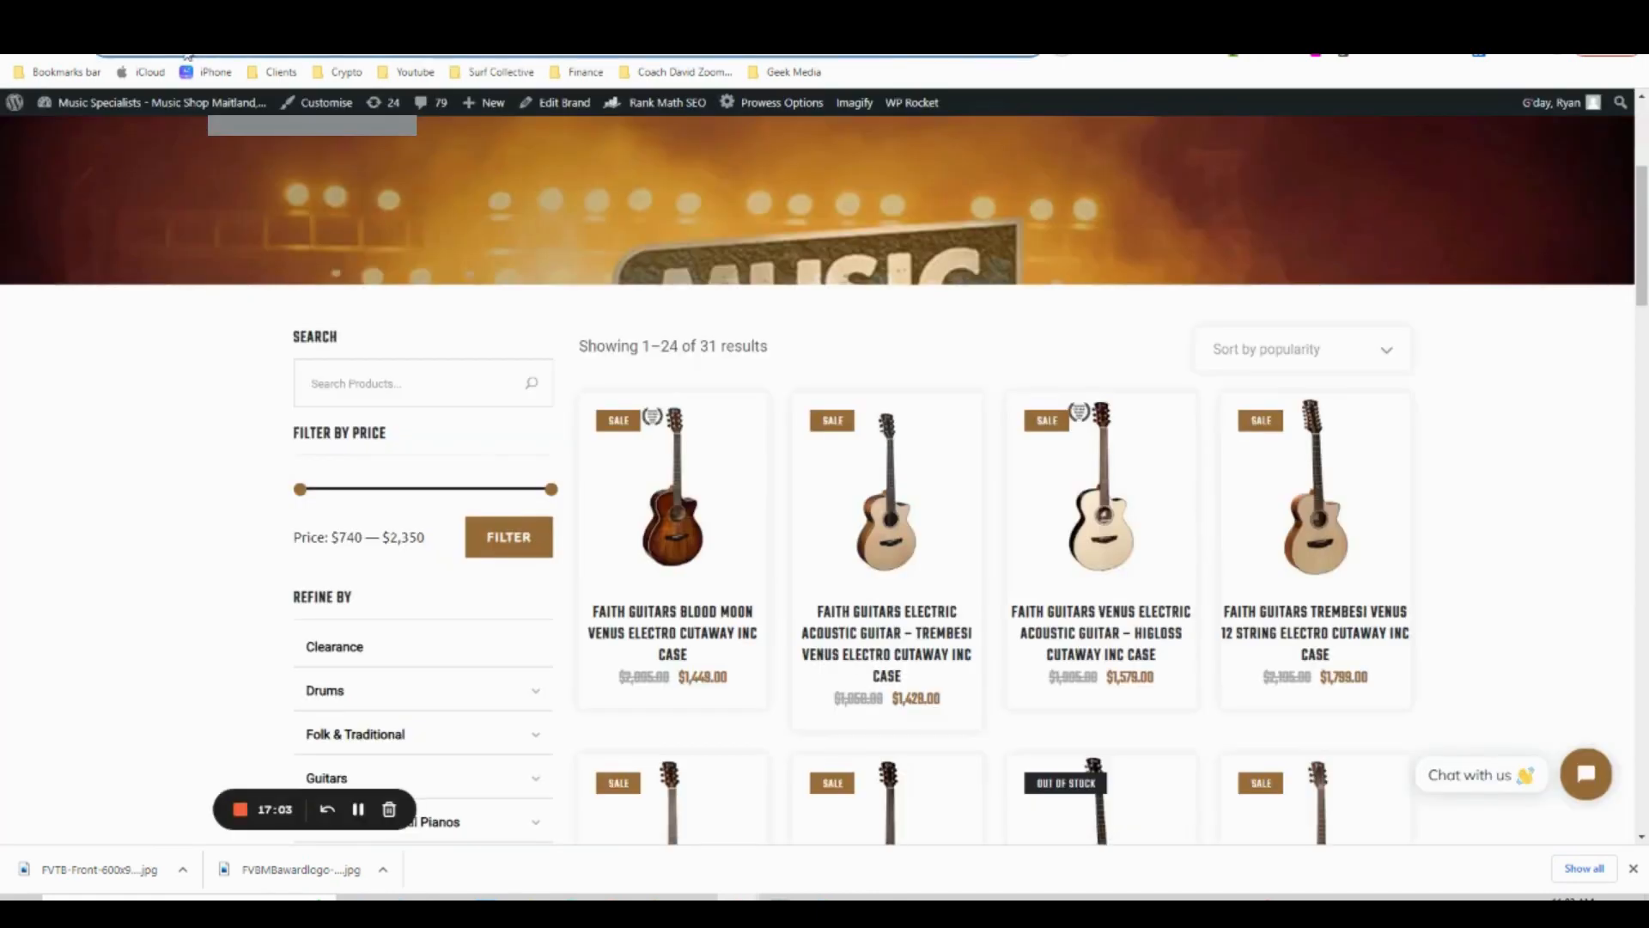
pyautogui.click(343, 17)
pyautogui.click(835, 250)
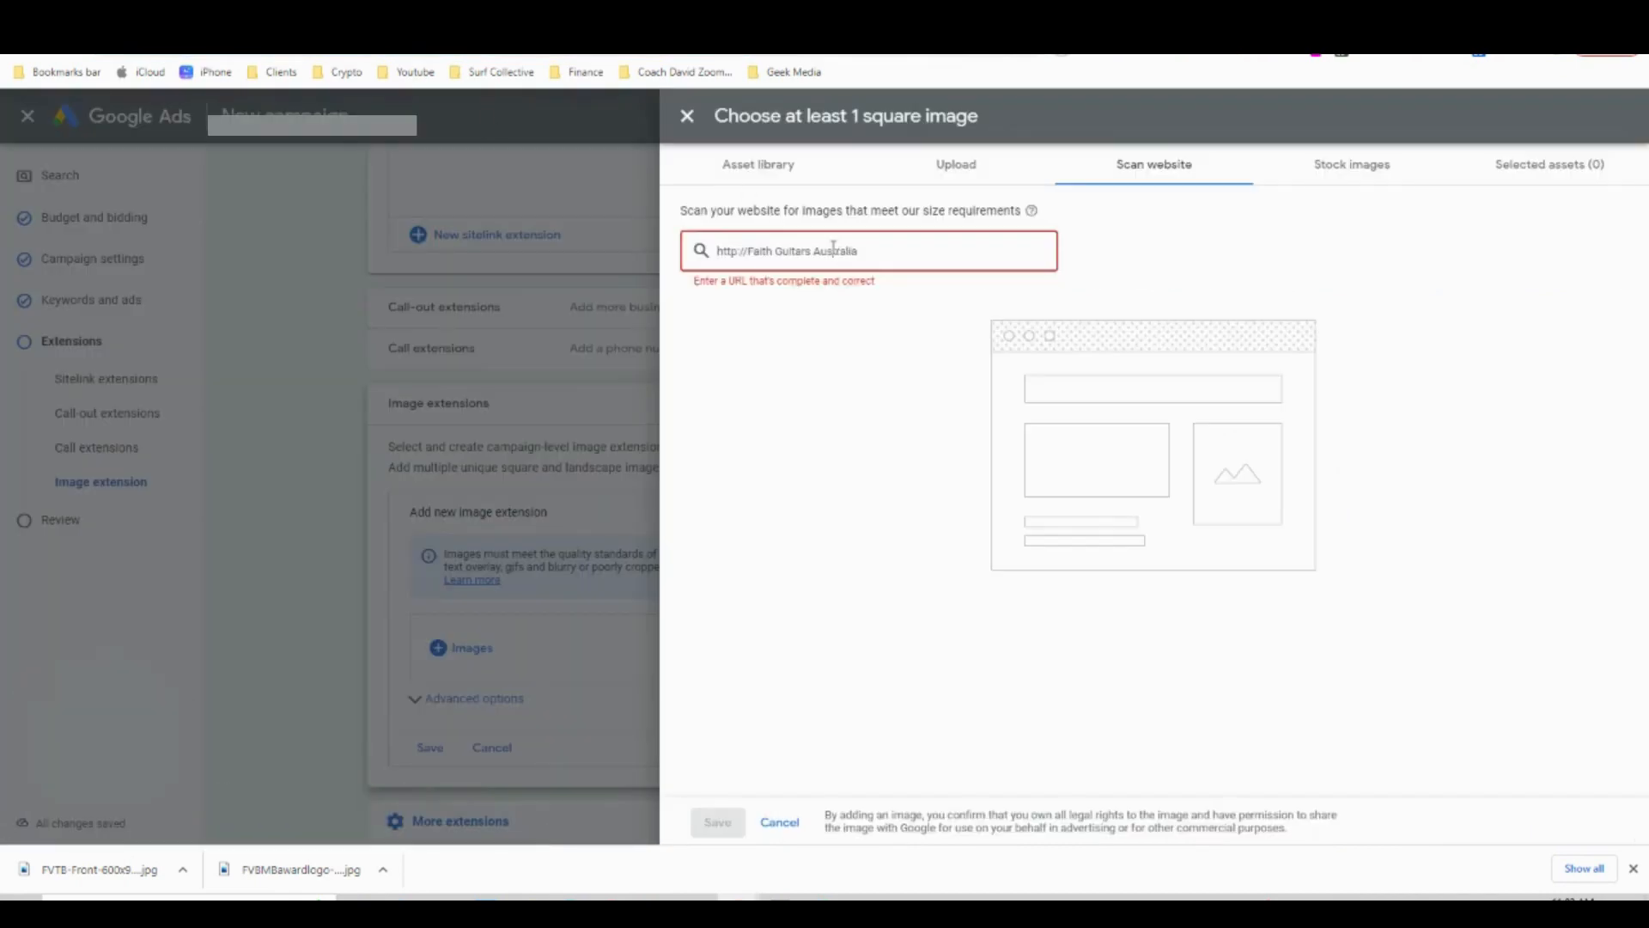
pyautogui.write('https://www.musicspecialists.com.au/brand/faith-guitars/')
pyautogui.press('Return')
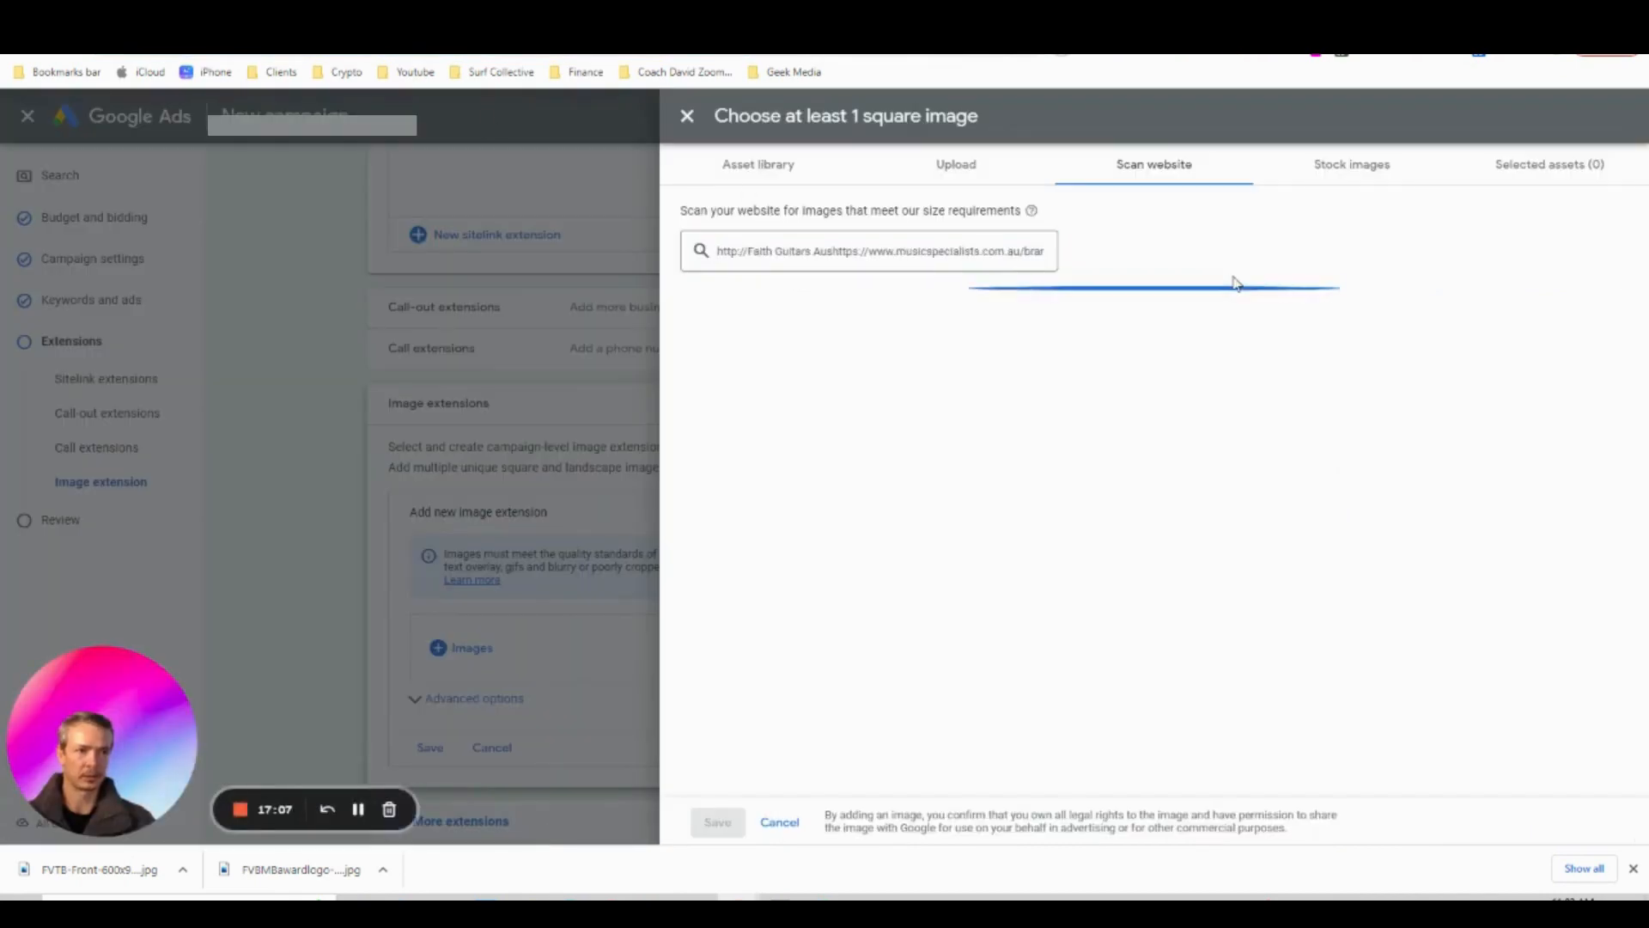
pyautogui.tripleClick(823, 250)
pyautogui.press('BackSpace')
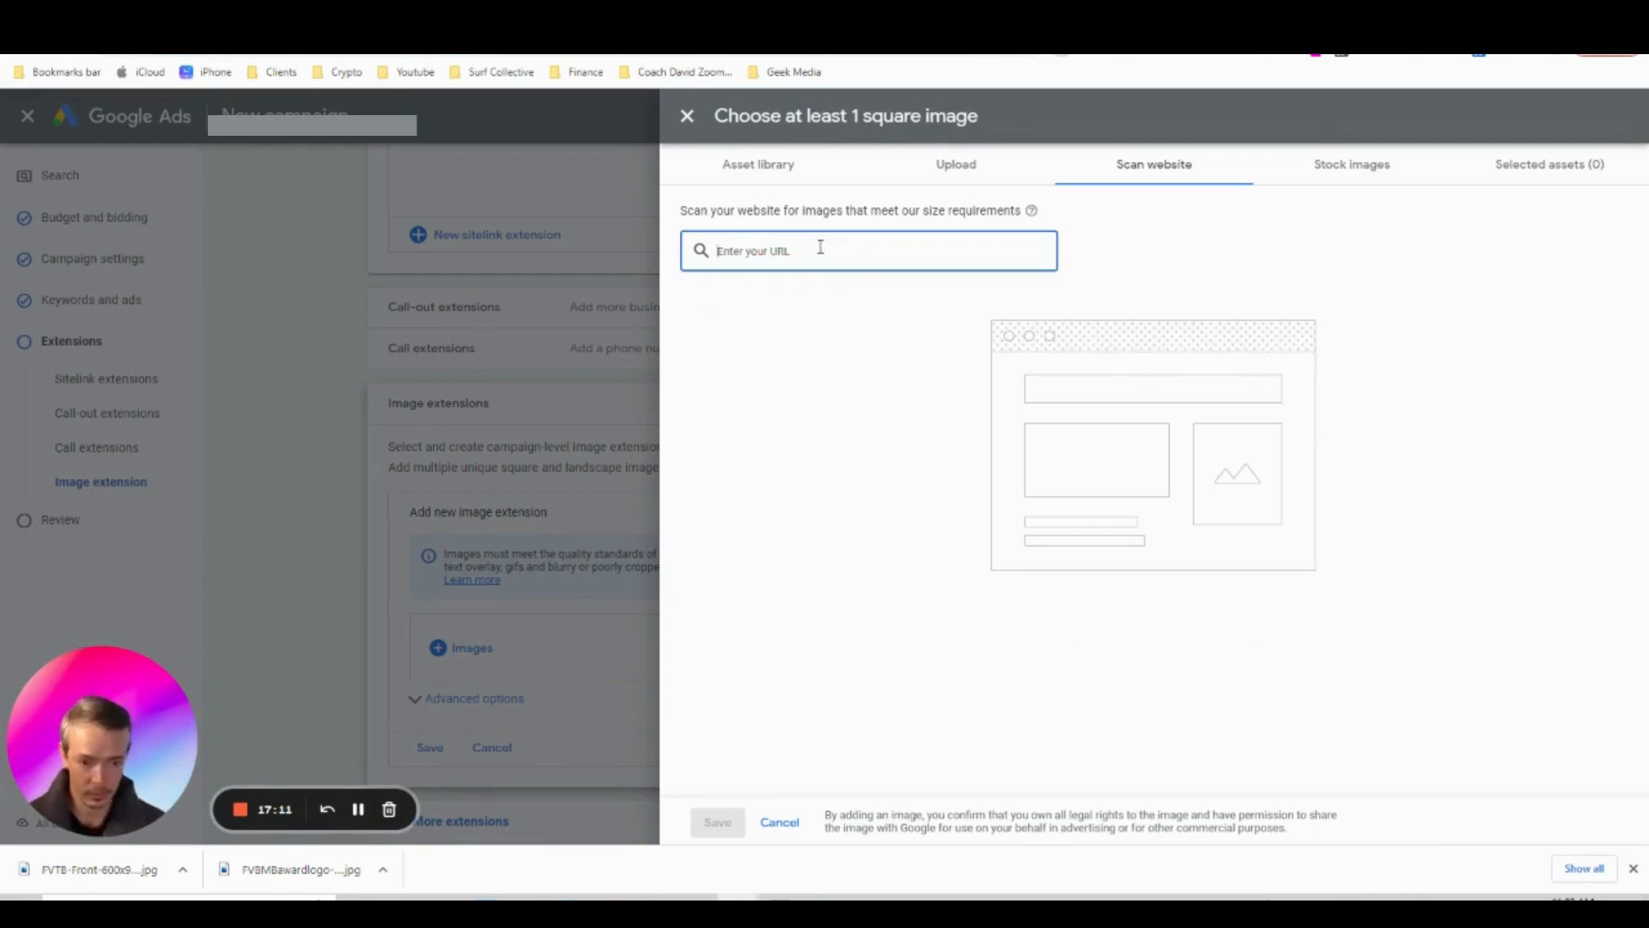
pyautogui.write('https://www.musicspecialists.com.au/brand/faith-guitars/')
pyautogui.press('Return')
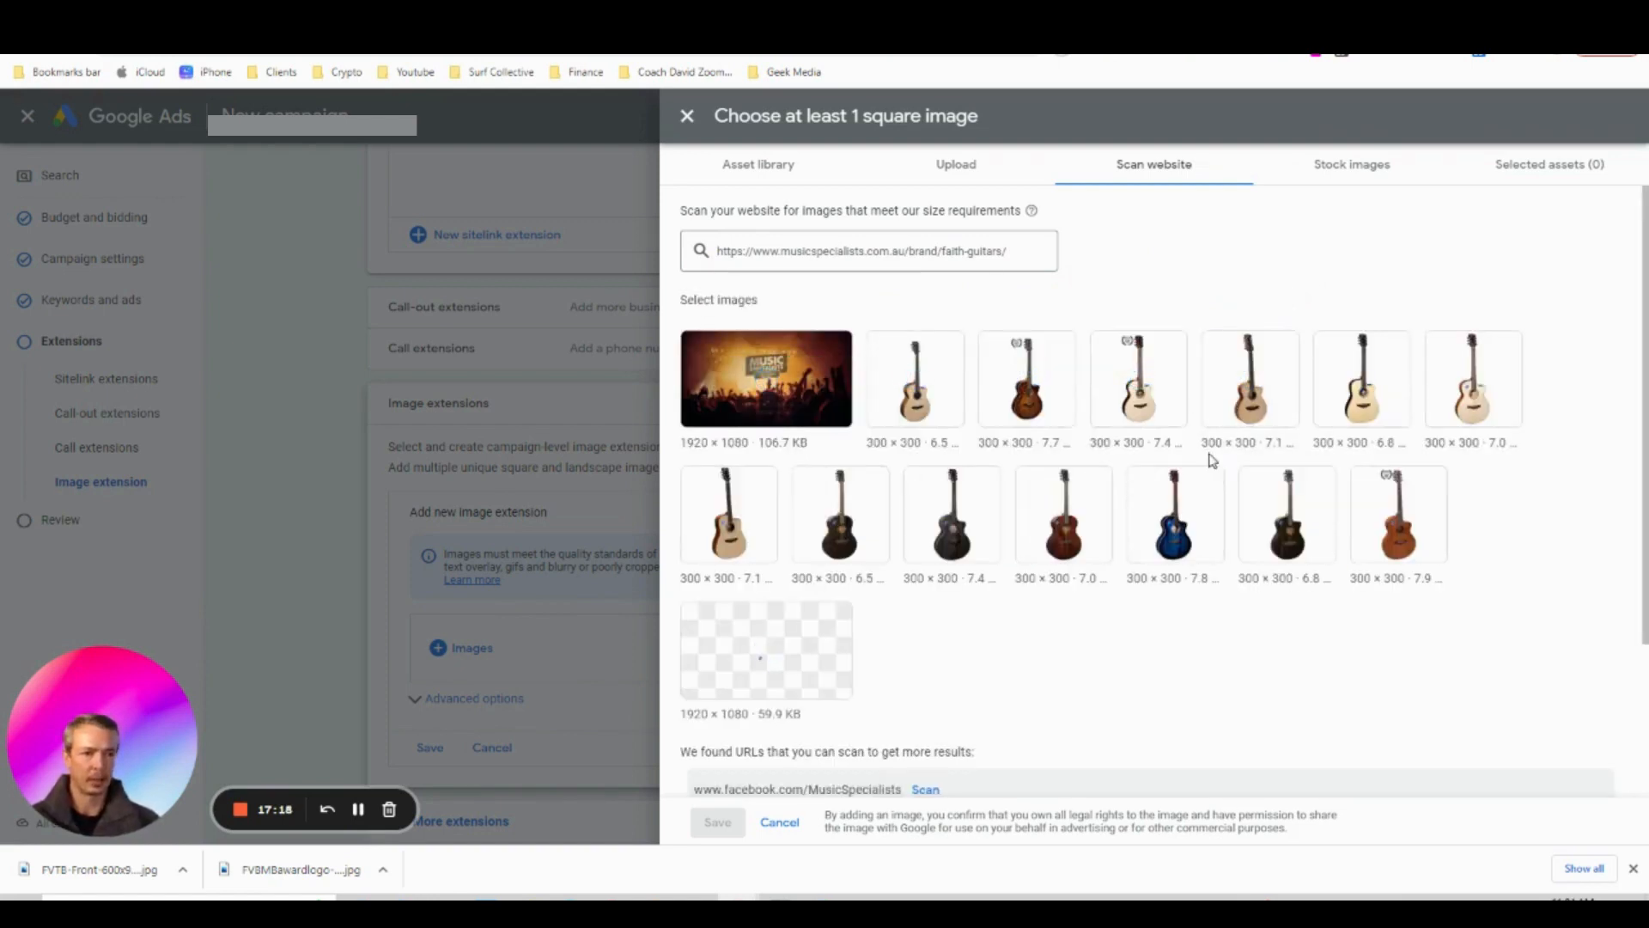
# Select five scanned guitar images at a 1:1 crop: the first natural one, the award-badged sunburst, the blue, the first black and the award-badged mahogany
pyautogui.click(901, 358)
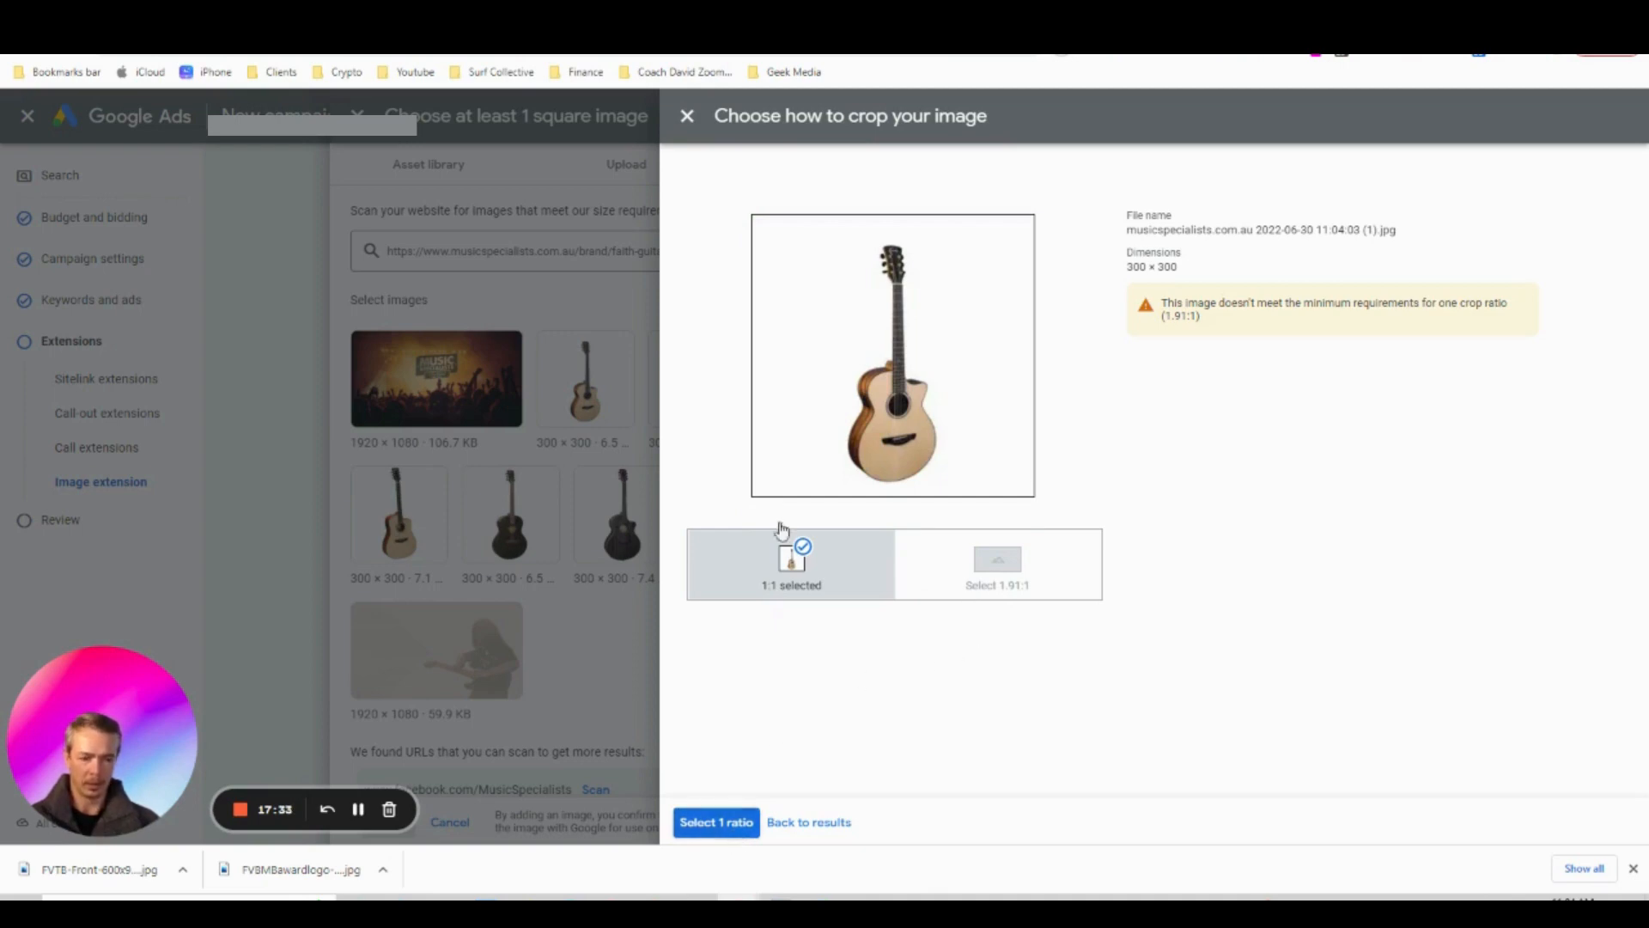
pyautogui.click(717, 822)
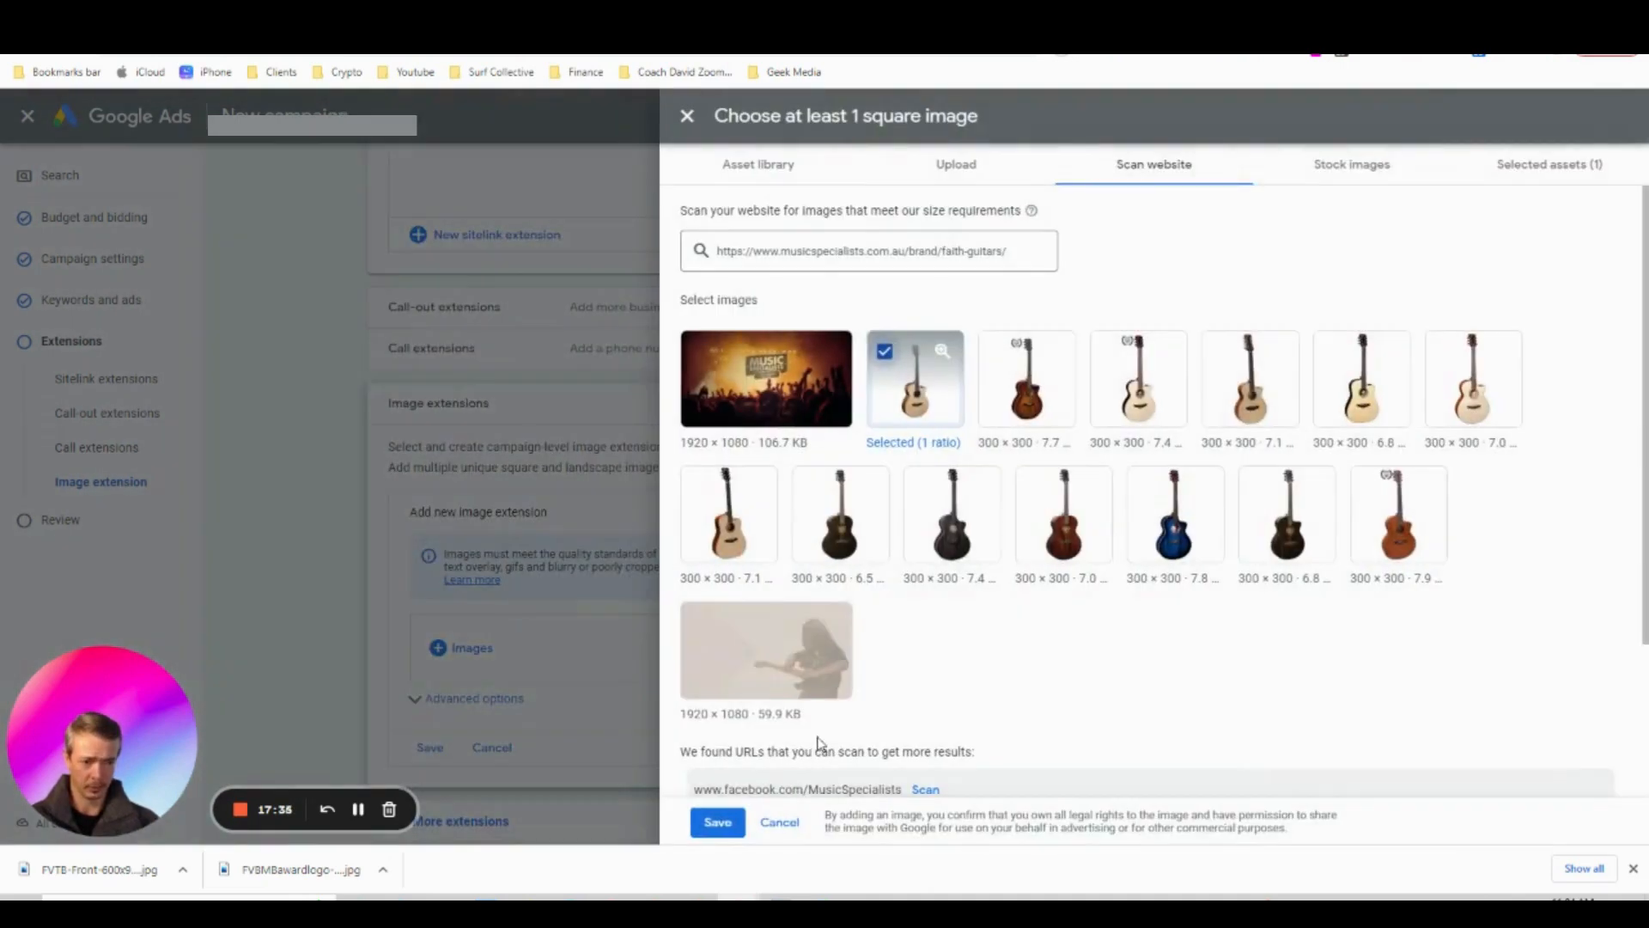
pyautogui.click(998, 365)
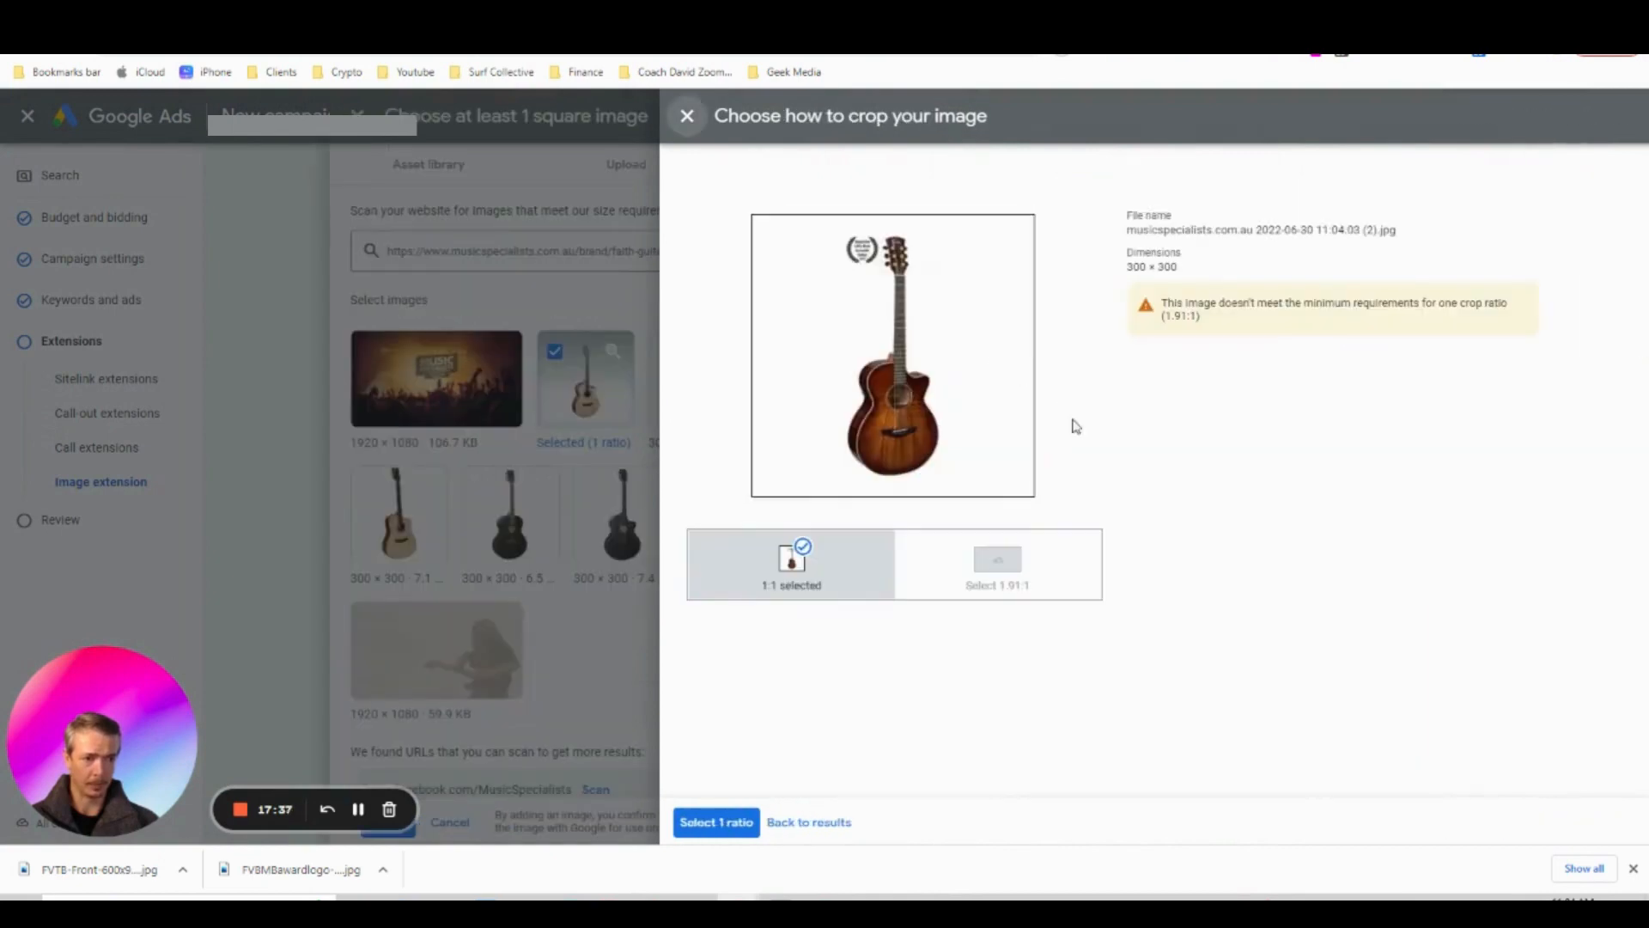
pyautogui.click(716, 822)
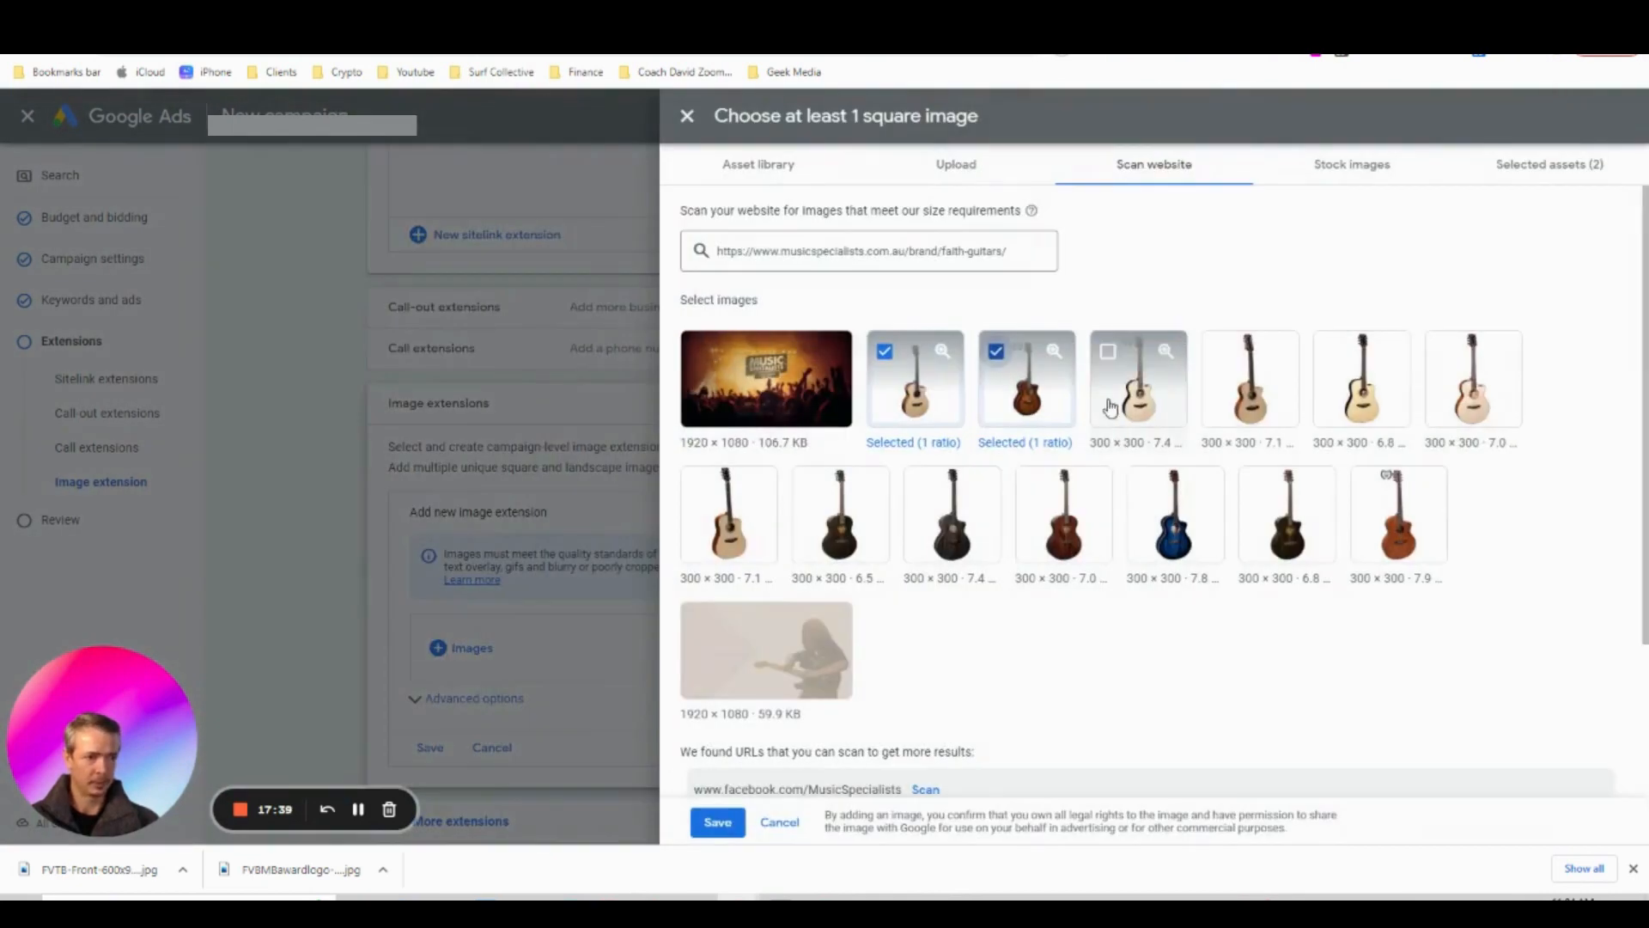
pyautogui.click(1161, 520)
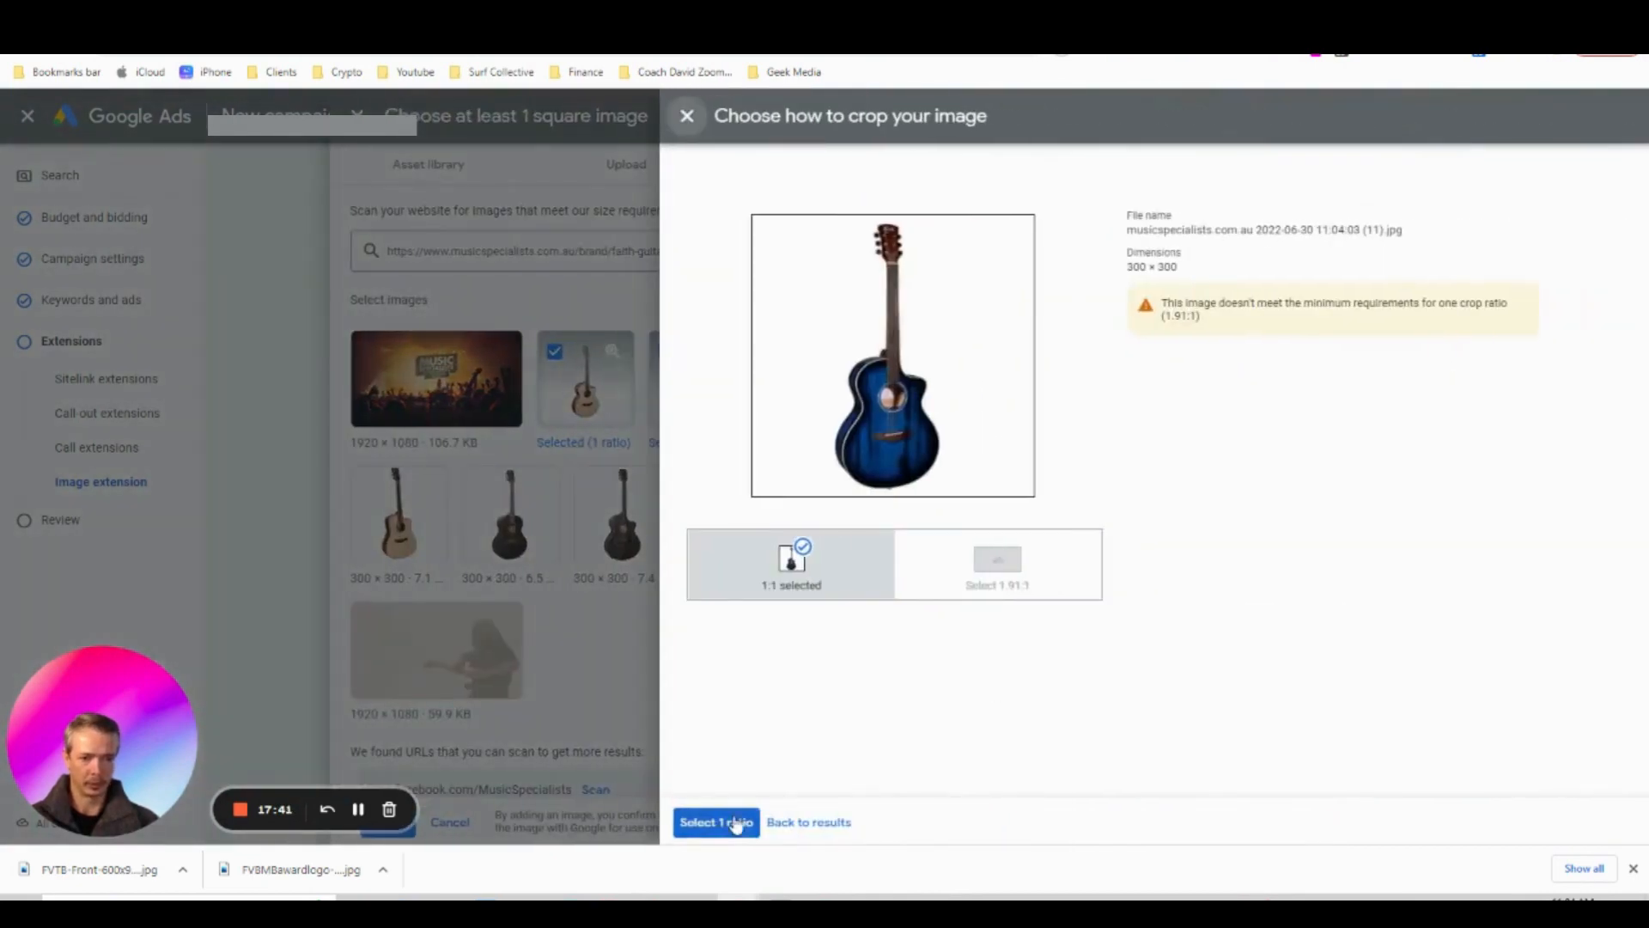
pyautogui.click(716, 822)
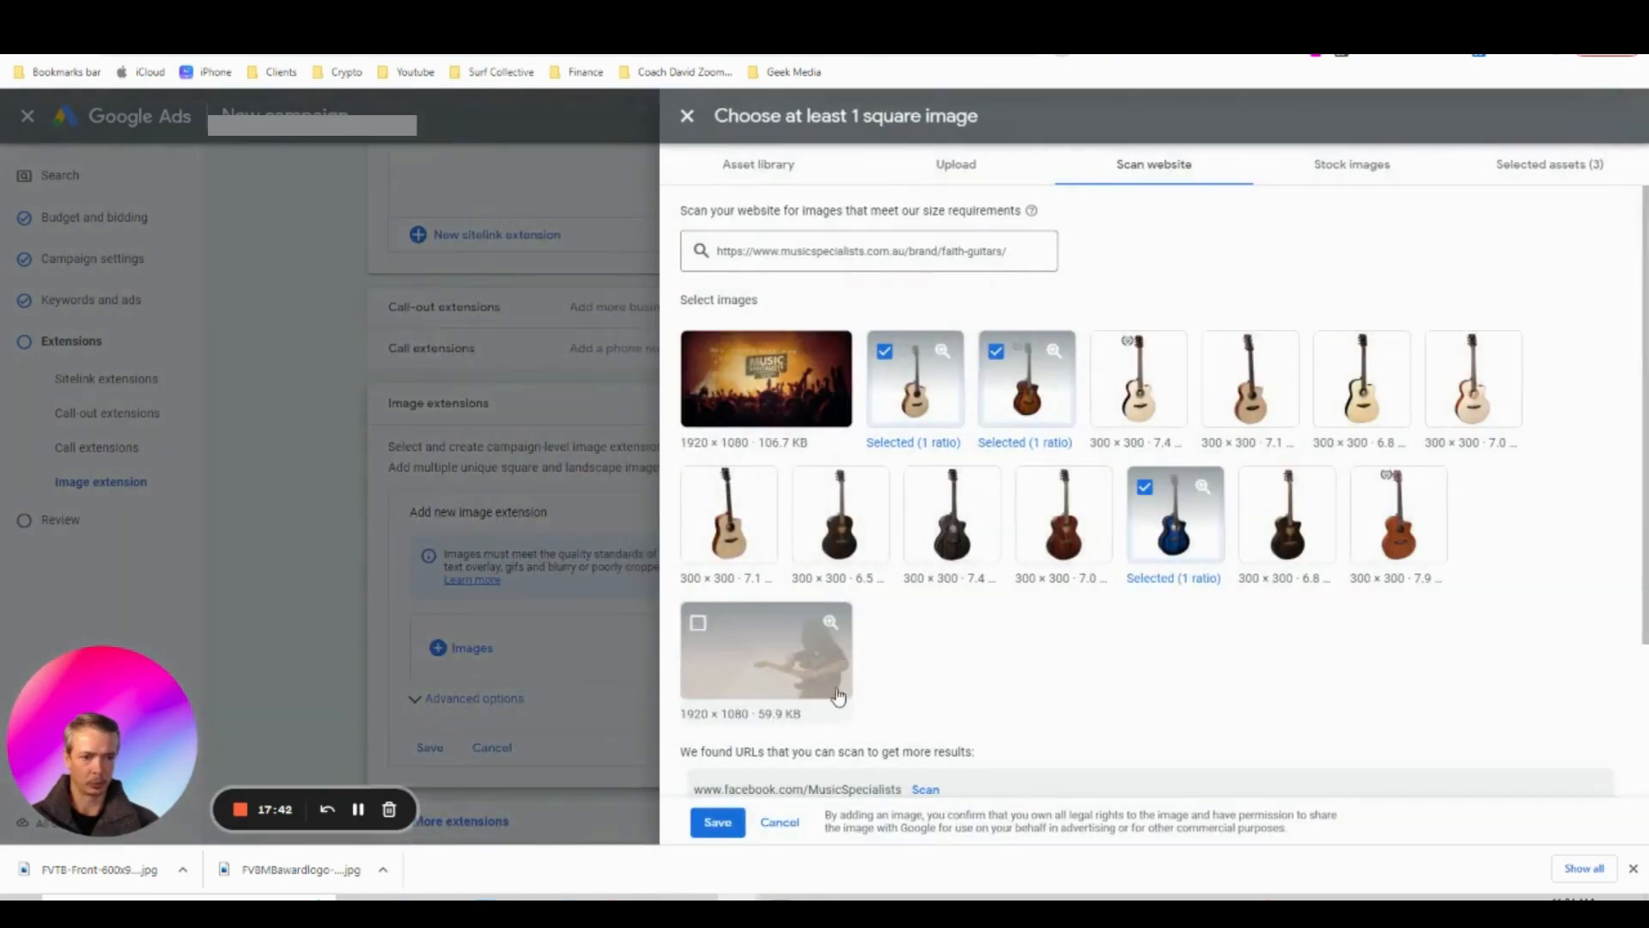
pyautogui.click(840, 554)
pyautogui.click(741, 823)
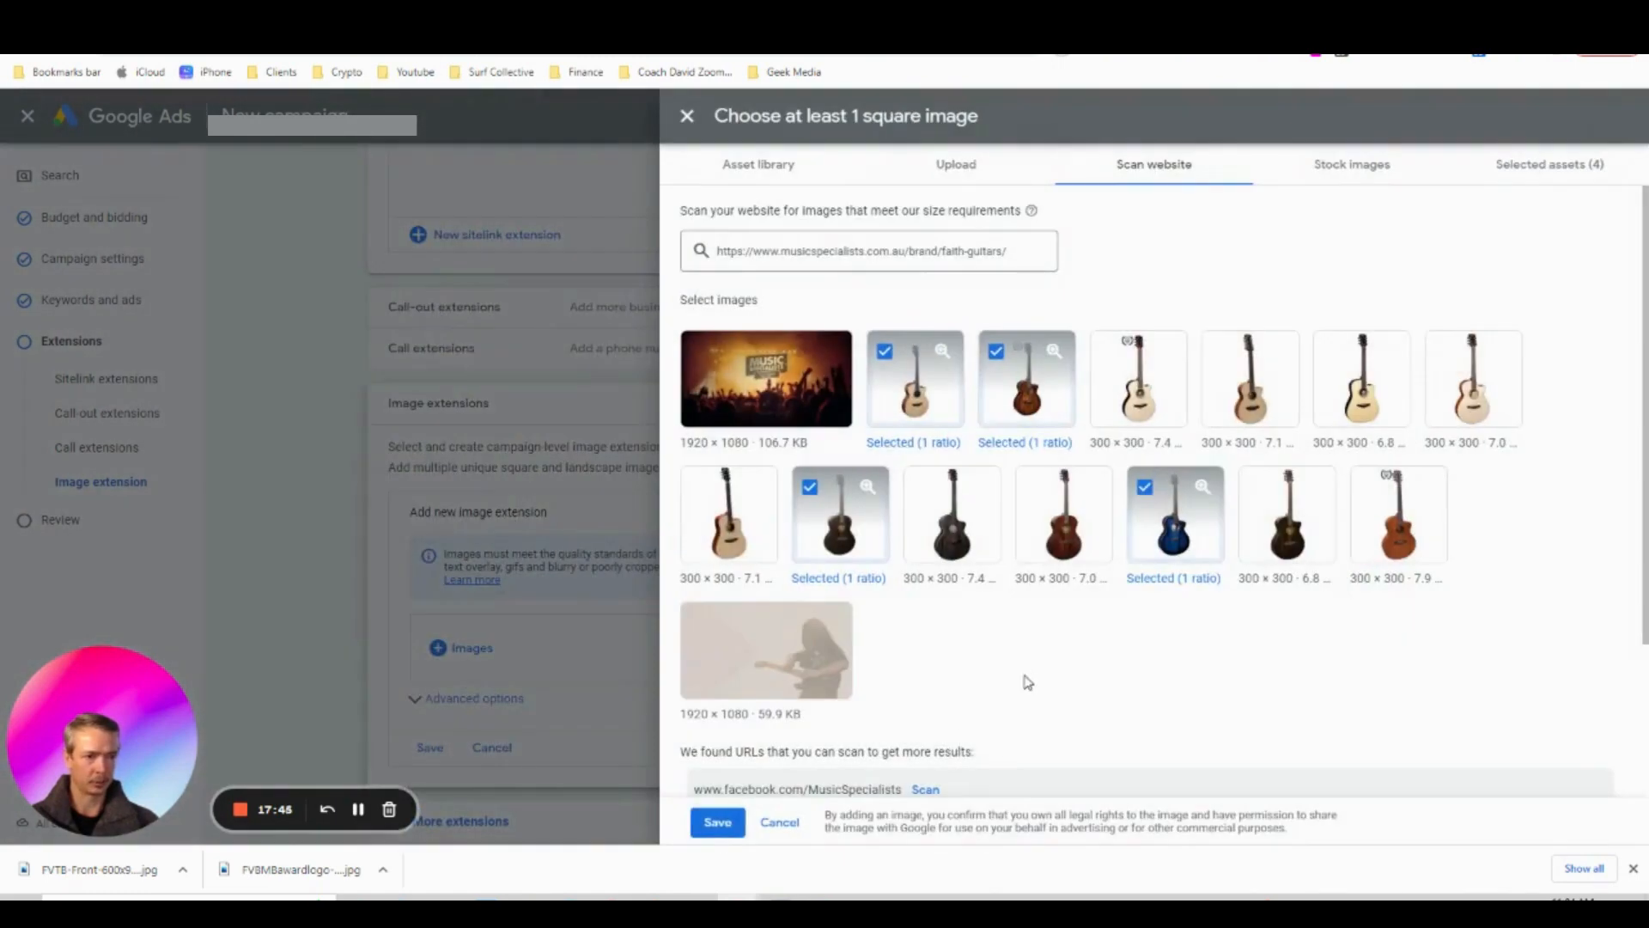
pyautogui.click(1409, 554)
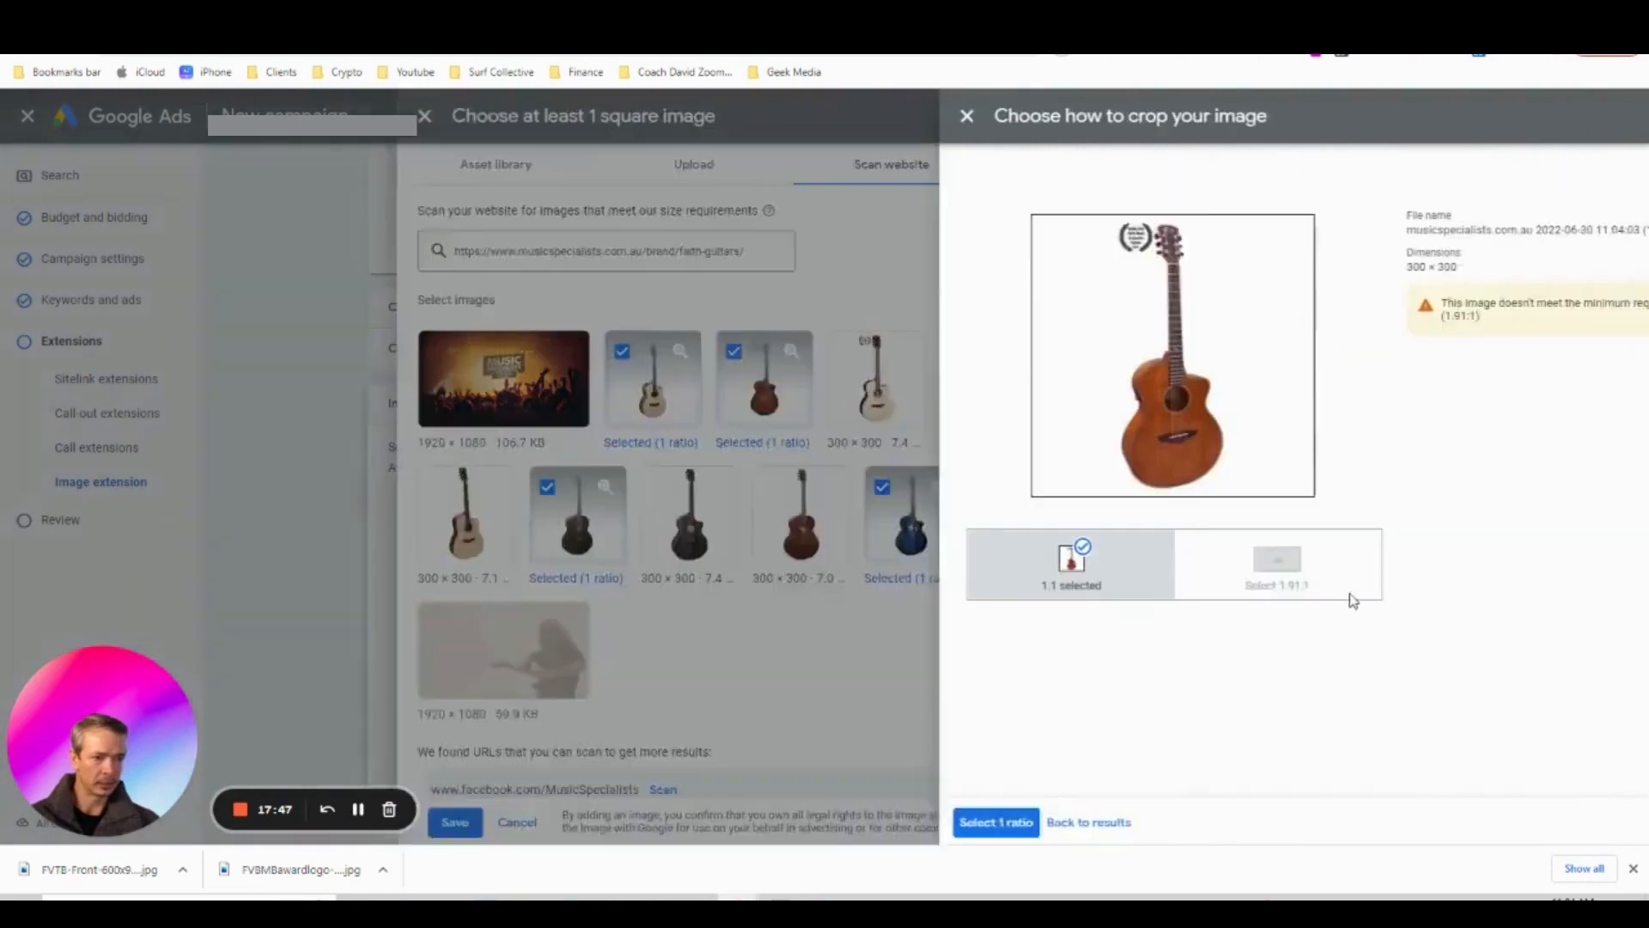
pyautogui.click(744, 823)
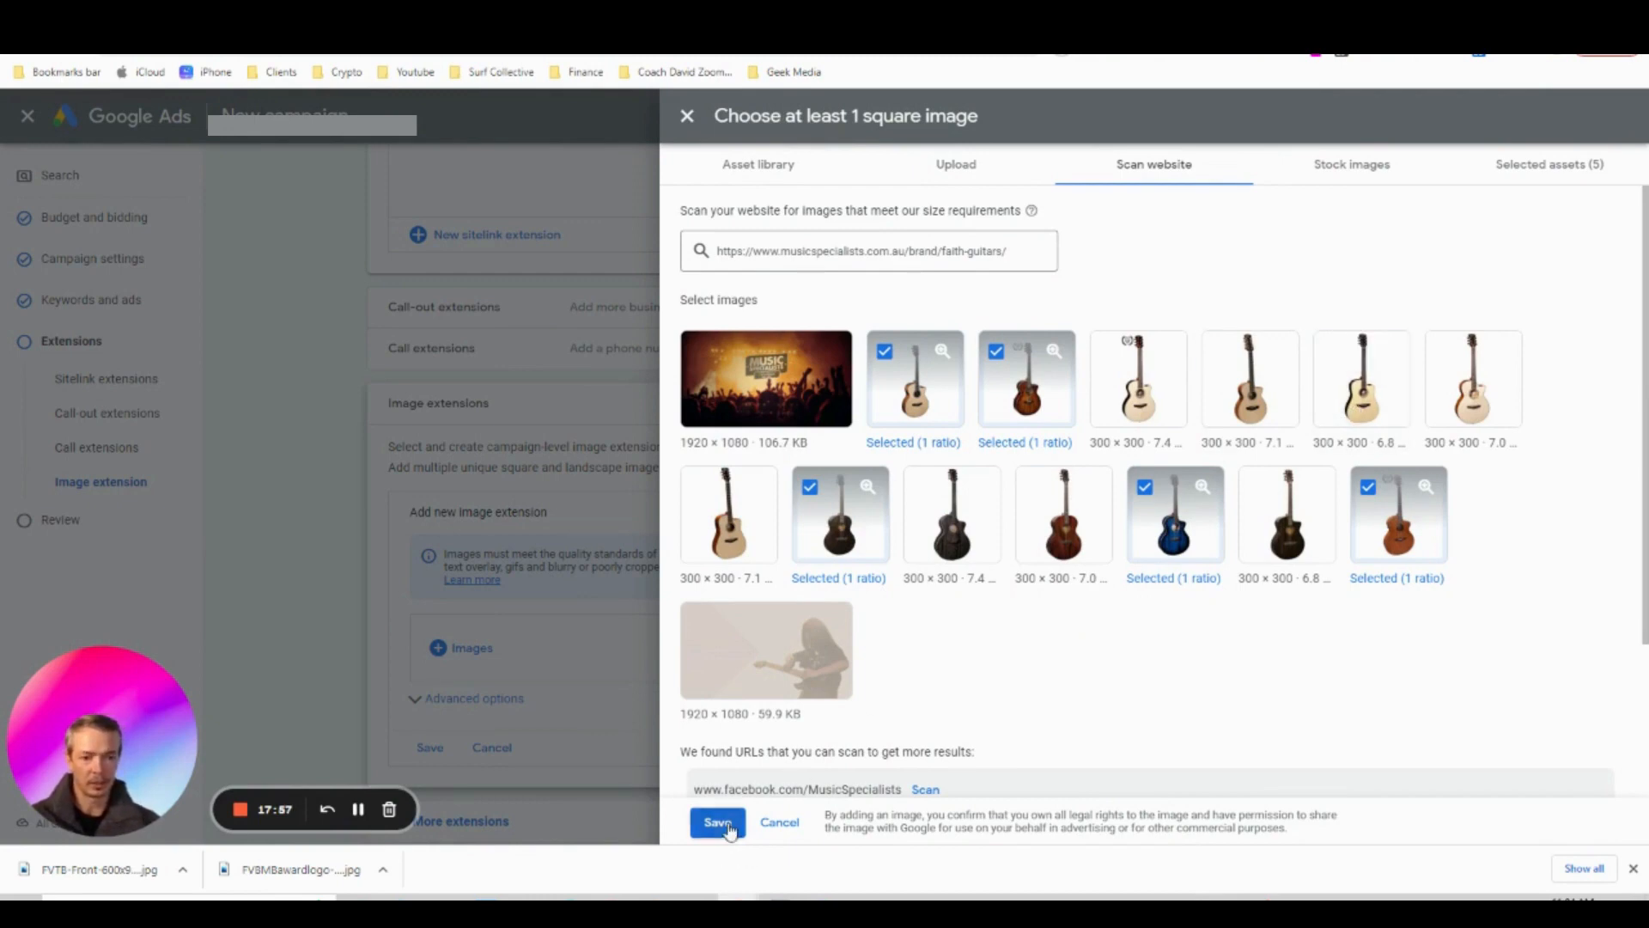
pyautogui.scroll(-3, 997, 652)
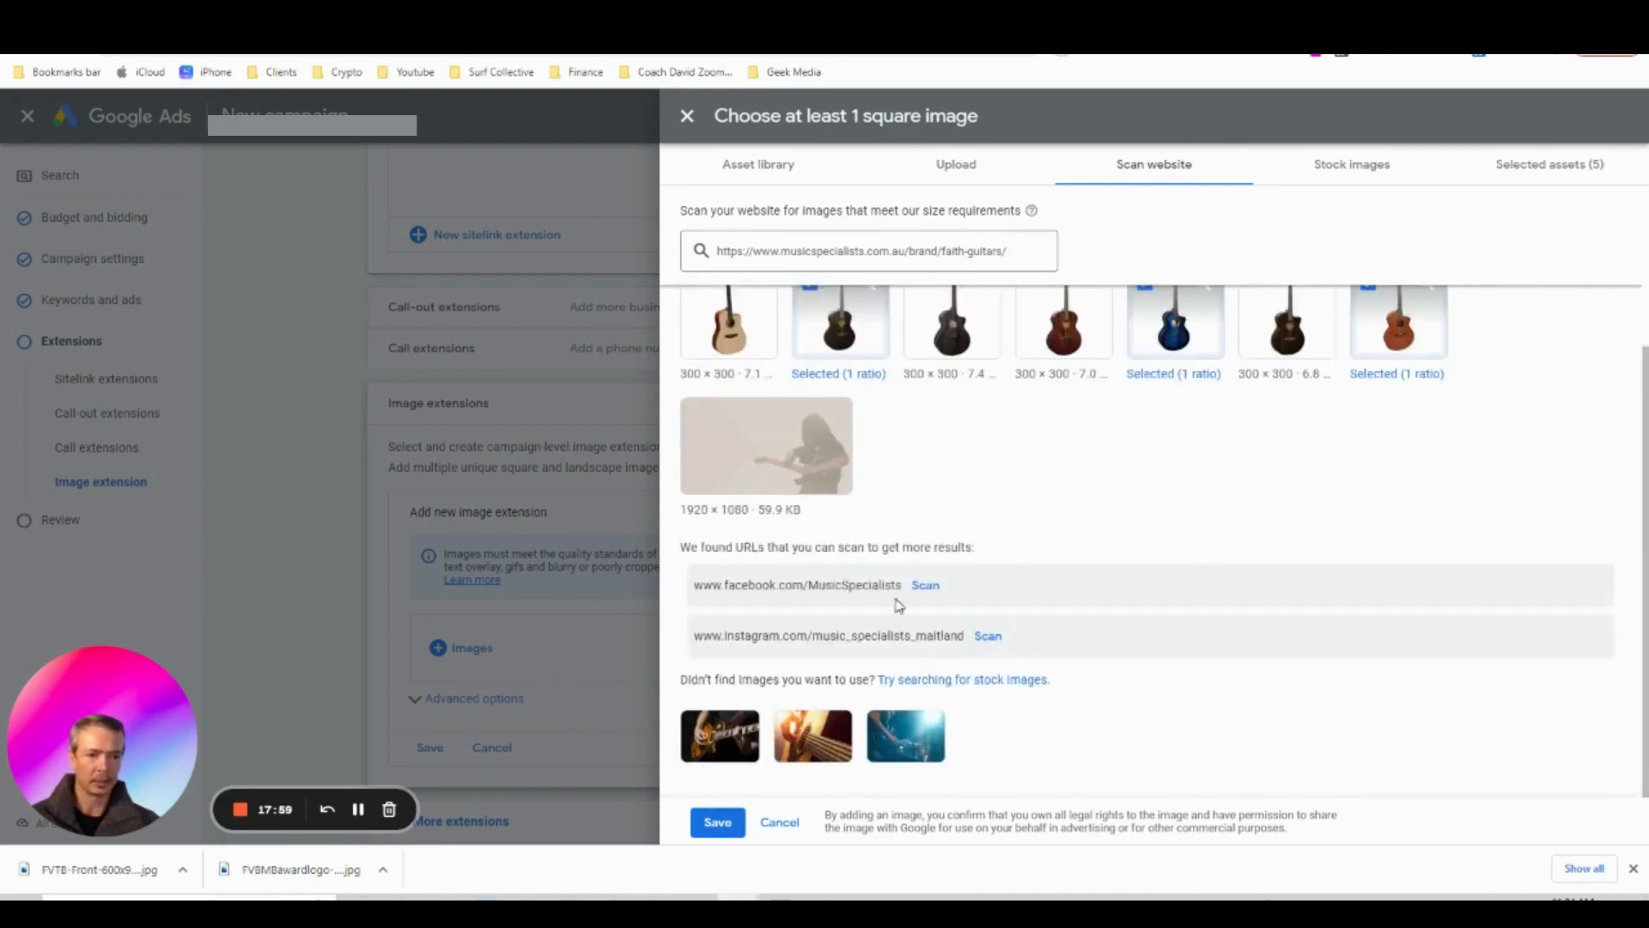
pyautogui.scroll(1, 1086, 633)
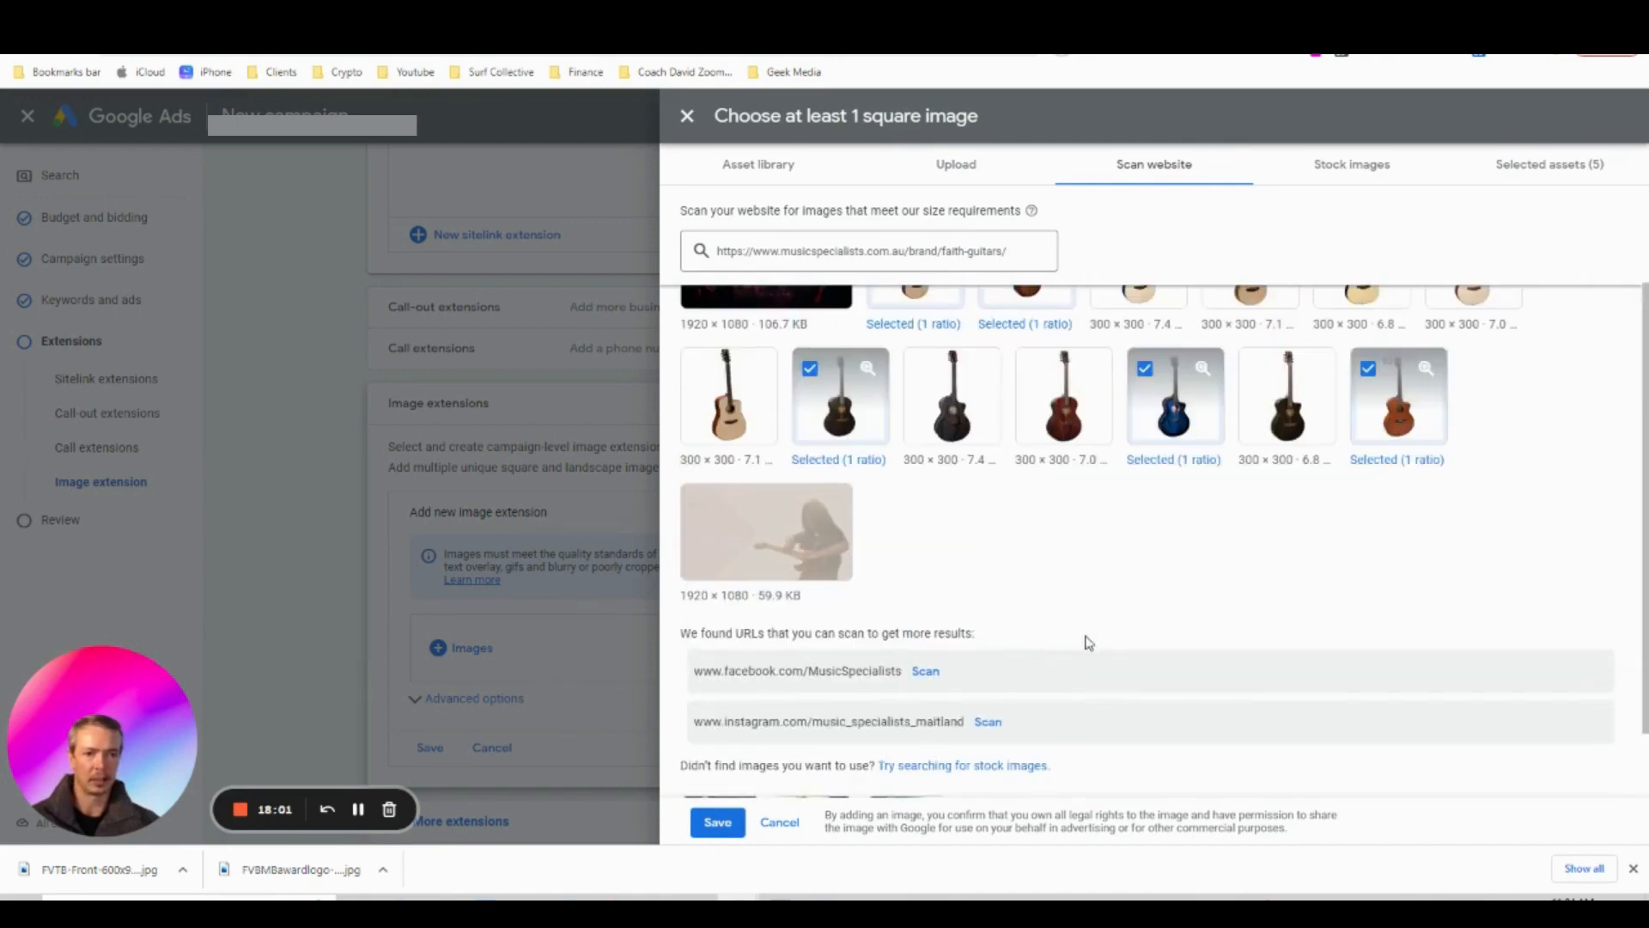
pyautogui.scroll(-1, 928, 554)
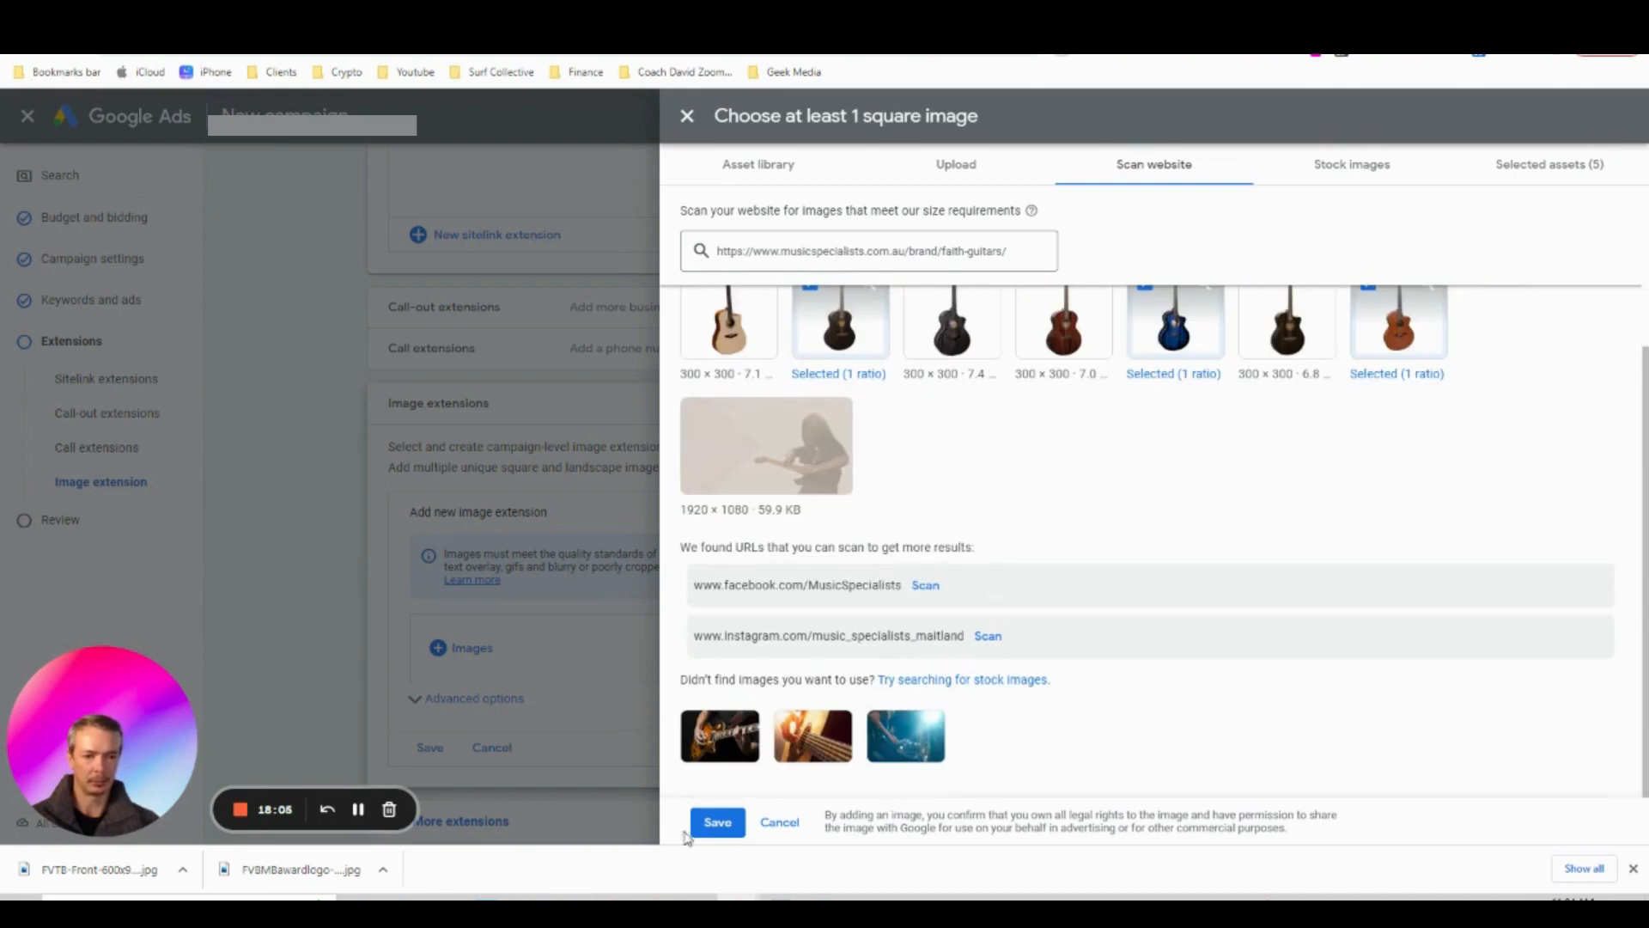
# Confirm the five scanned guitar images and save them as campaign-level image extensions
pyautogui.click(718, 822)
pyautogui.scroll(-1, 1035, 560)
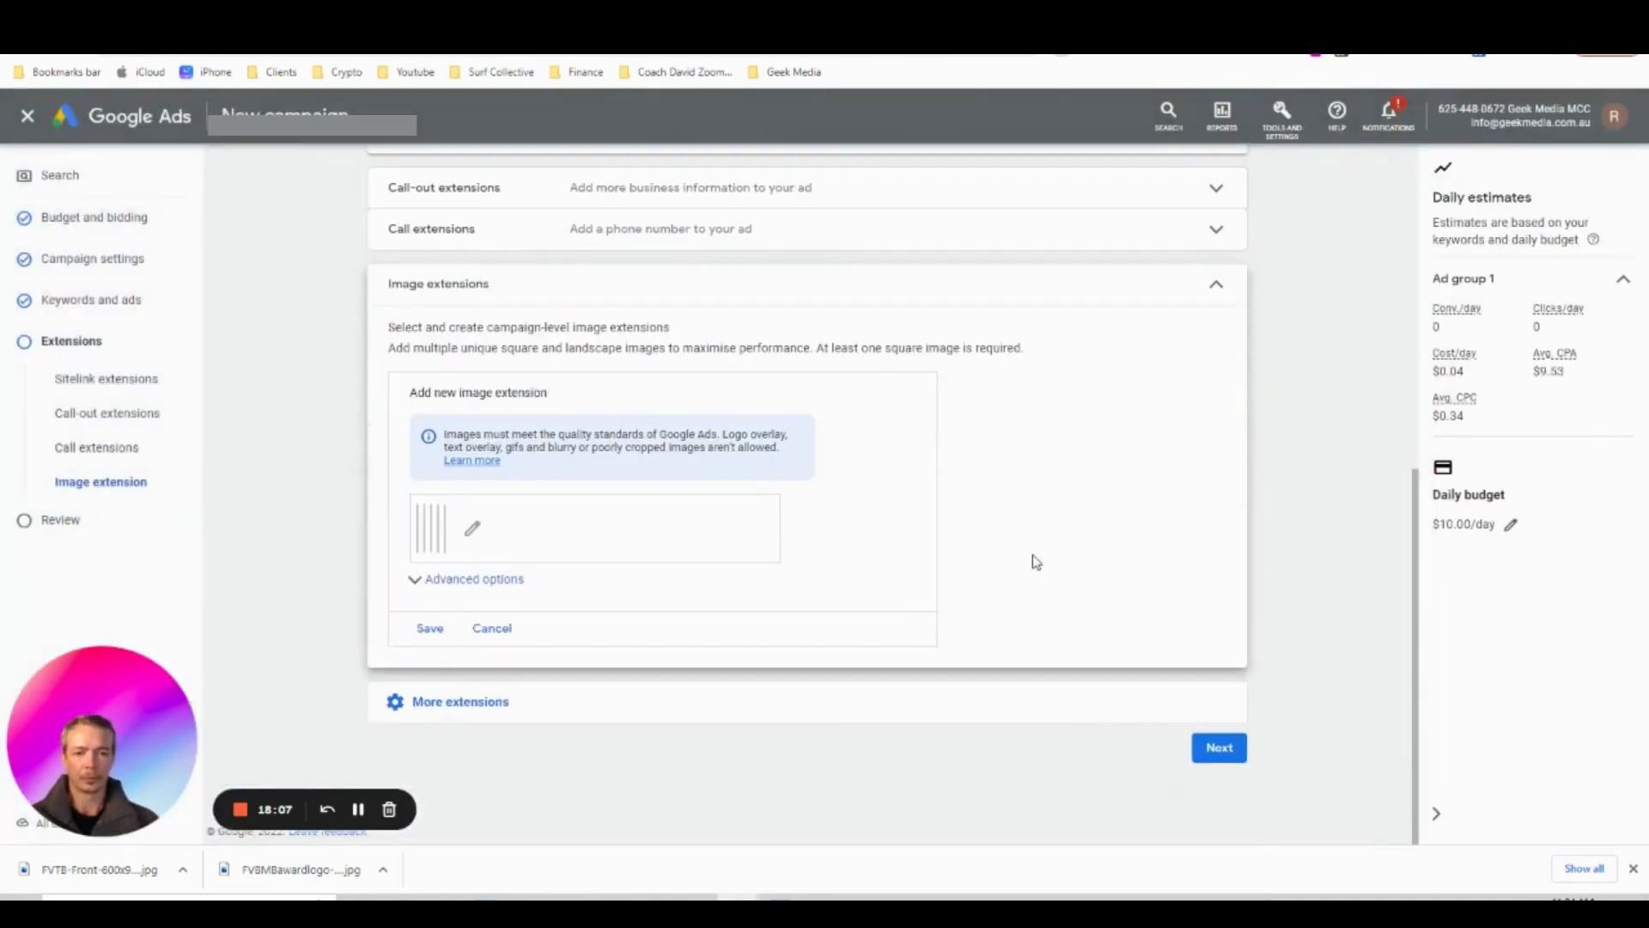
pyautogui.click(429, 631)
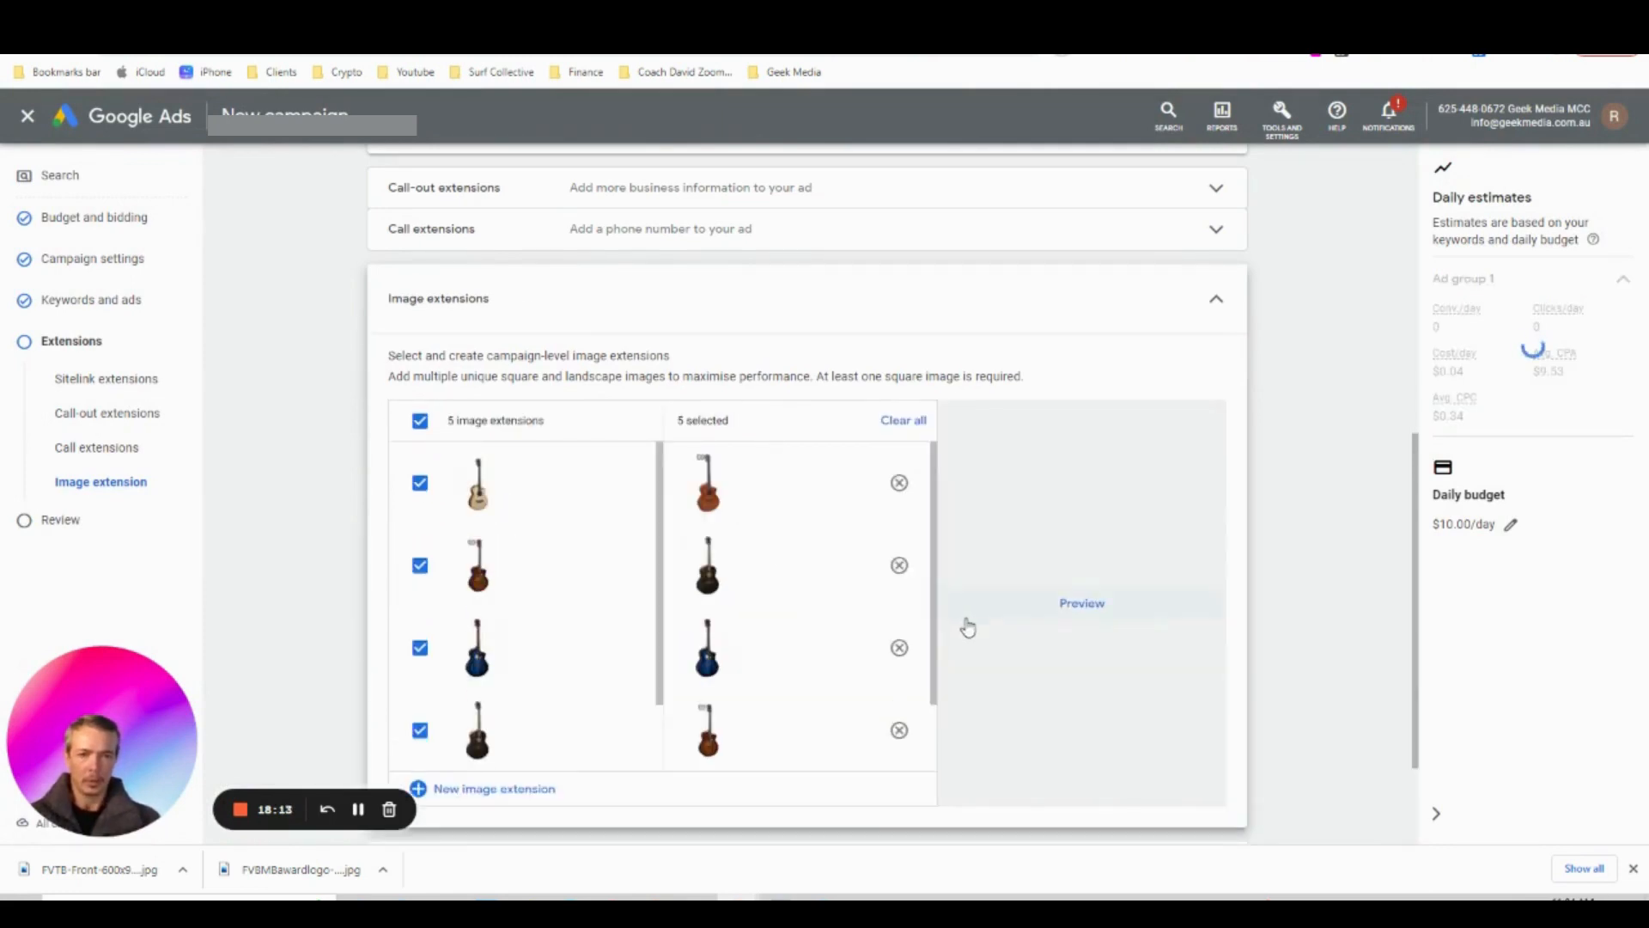
# Show the additional extension types below the image extensions, leave them unset and continue to the campaign review
pyautogui.scroll(-1, 874, 649)
pyautogui.scroll(-2, 945, 666)
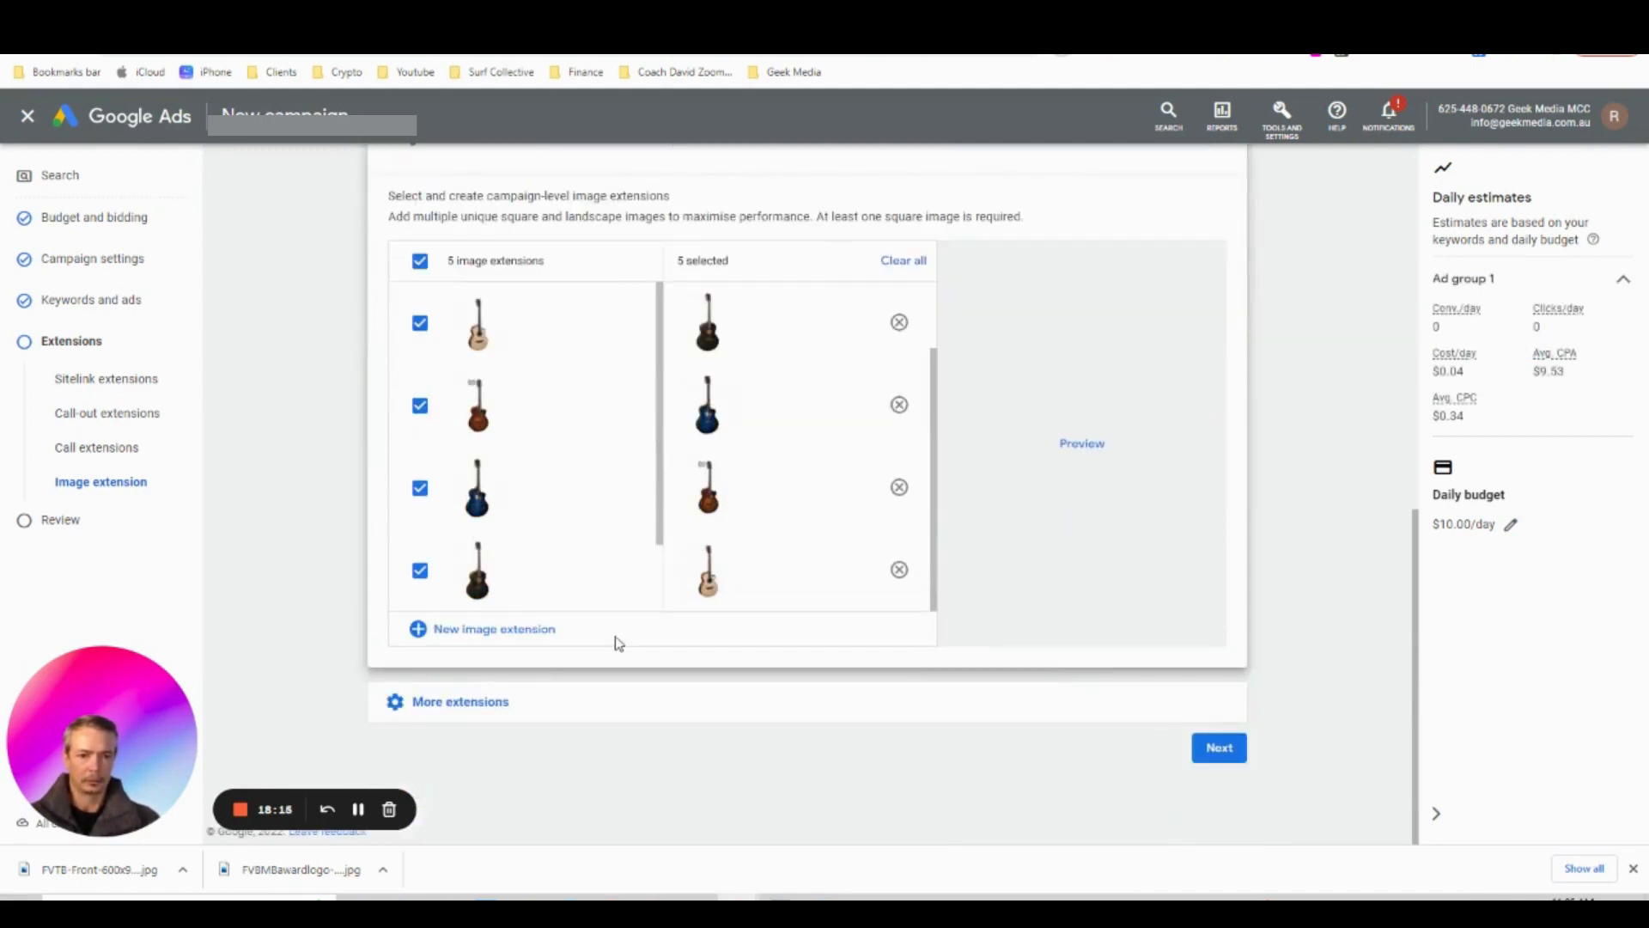
pyautogui.click(534, 700)
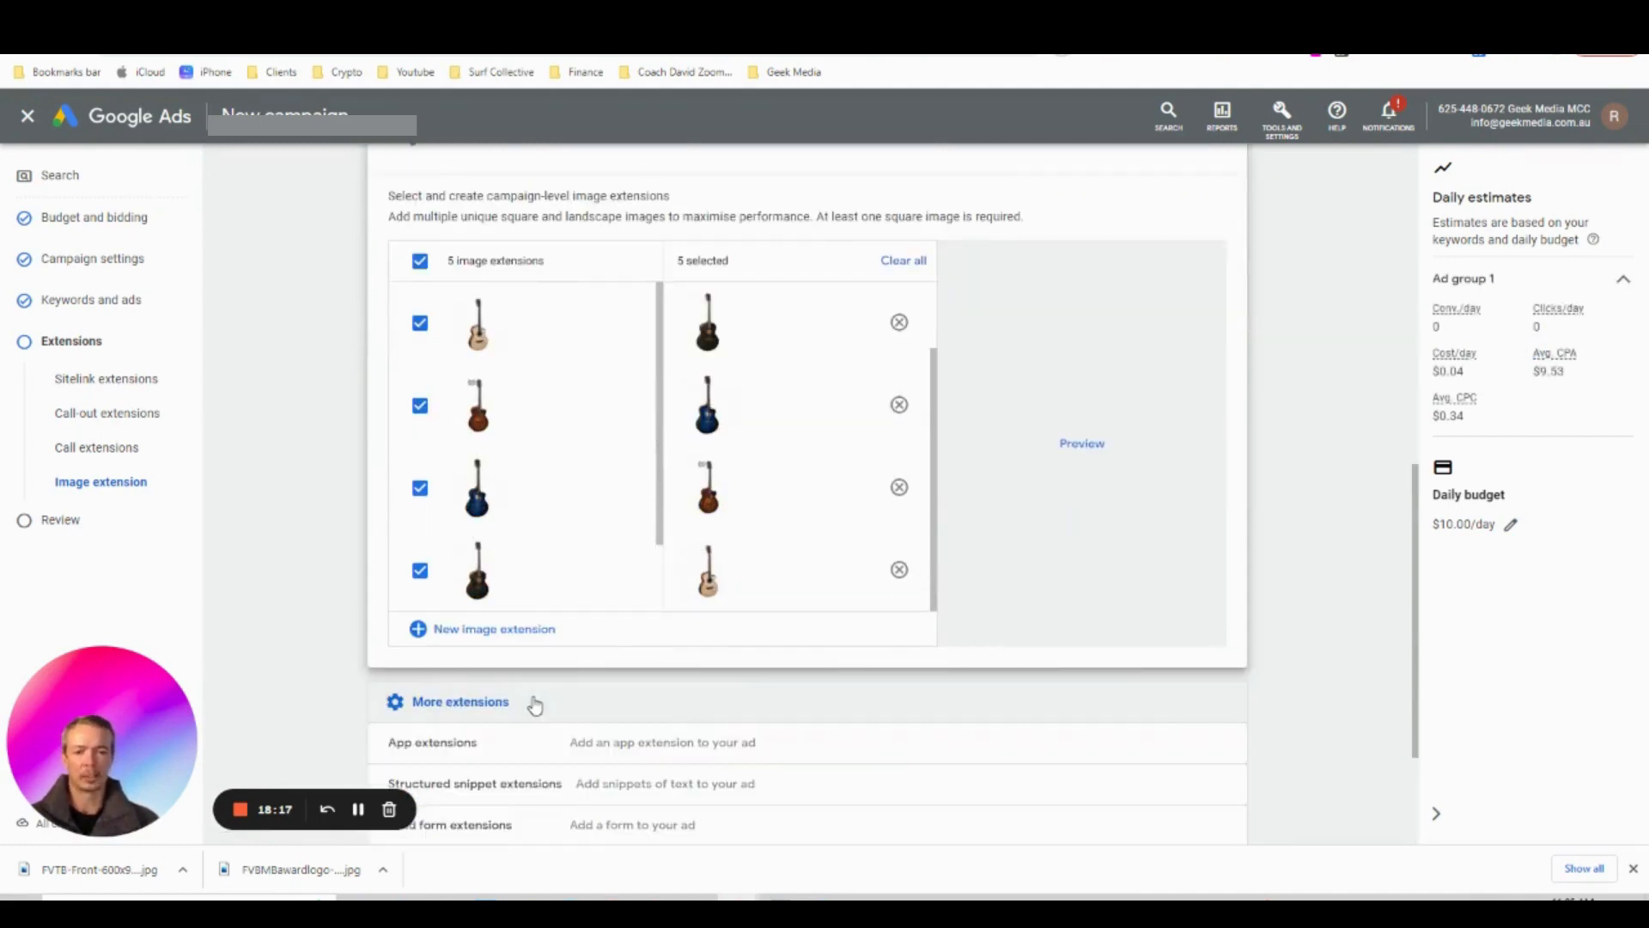
pyautogui.scroll(-1, 752, 738)
pyautogui.scroll(-1, 752, 739)
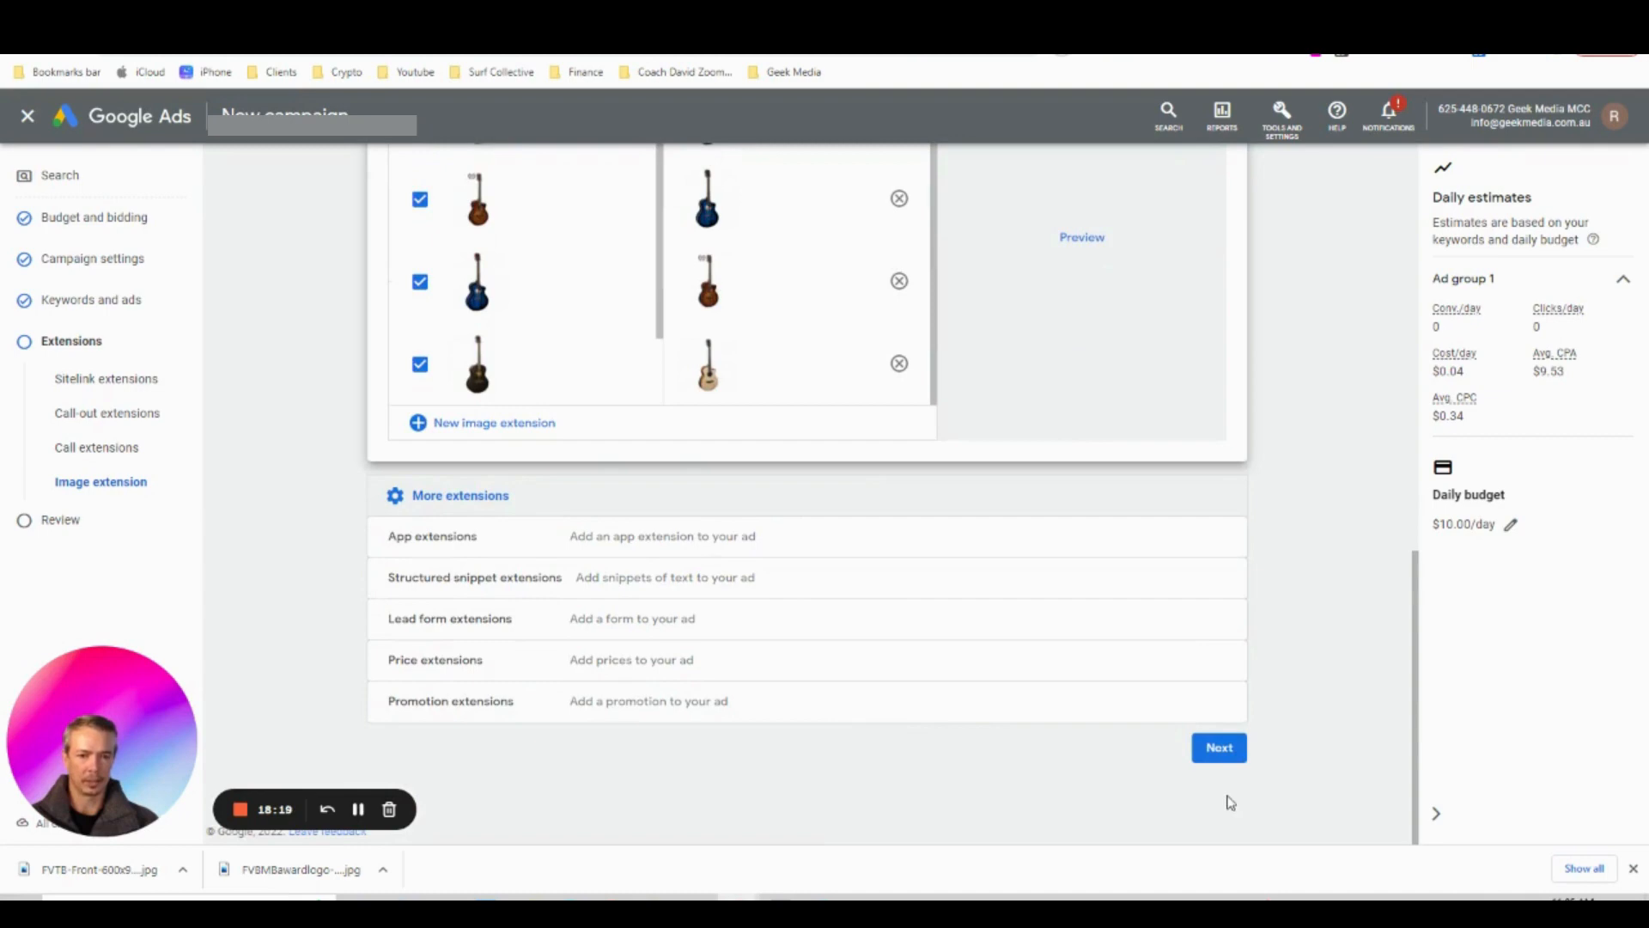
pyautogui.click(1220, 748)
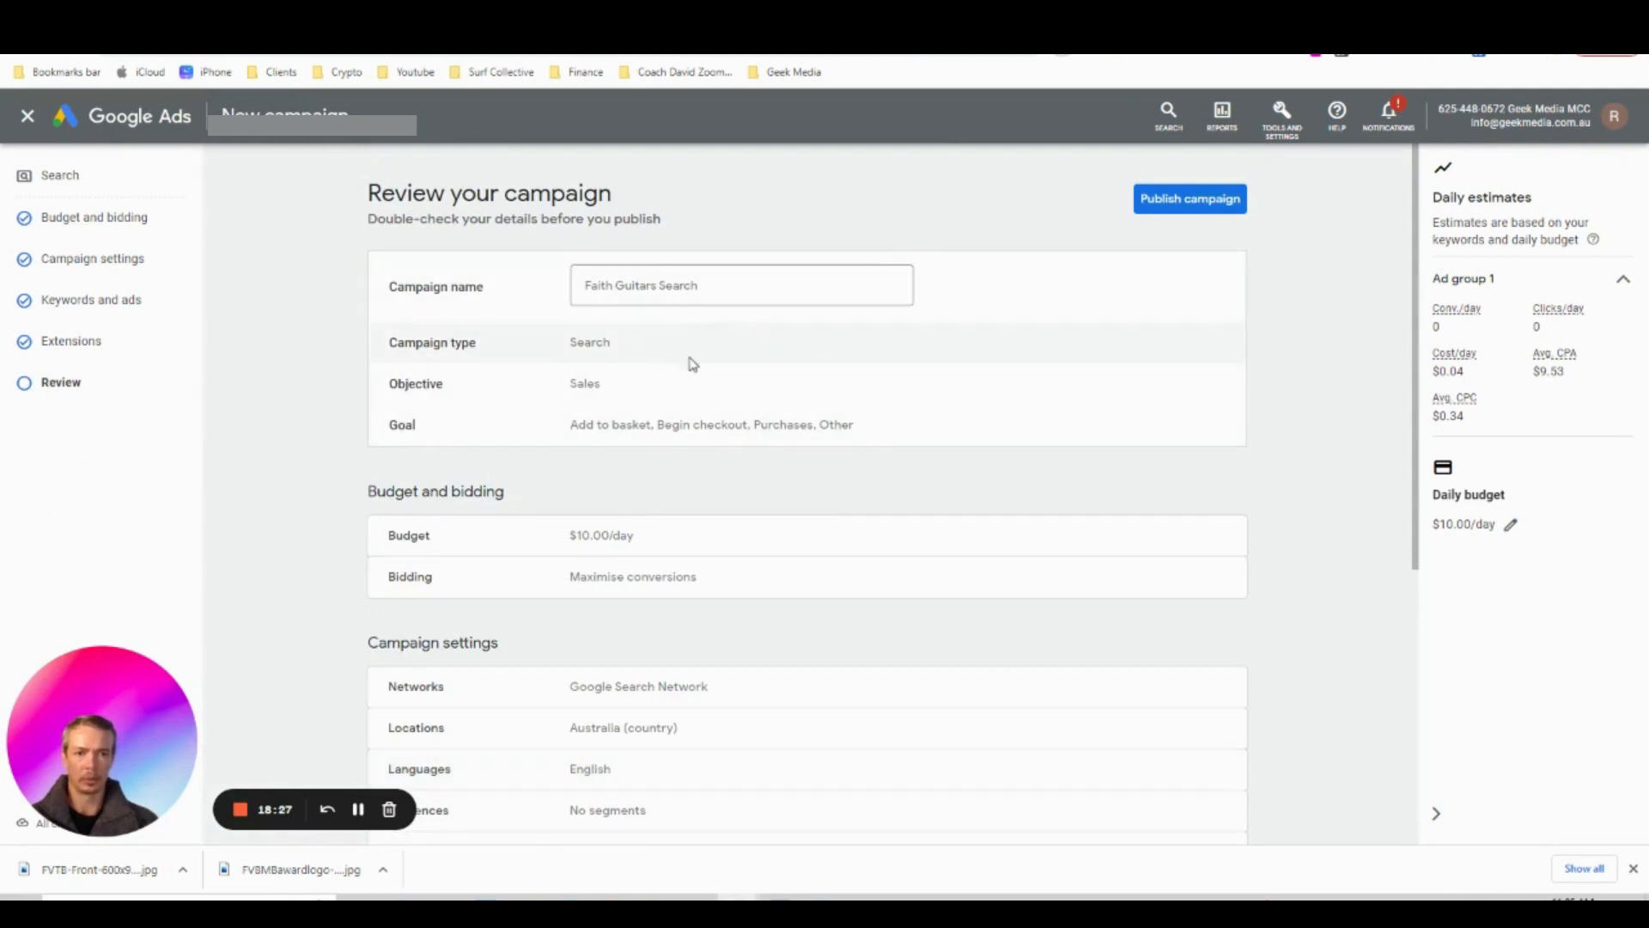
# Review the Faith Guitars Search campaign's budget, bidding, settings, keywords, ads and extensions, and publish the campaign
pyautogui.scroll(-1, 647, 442)
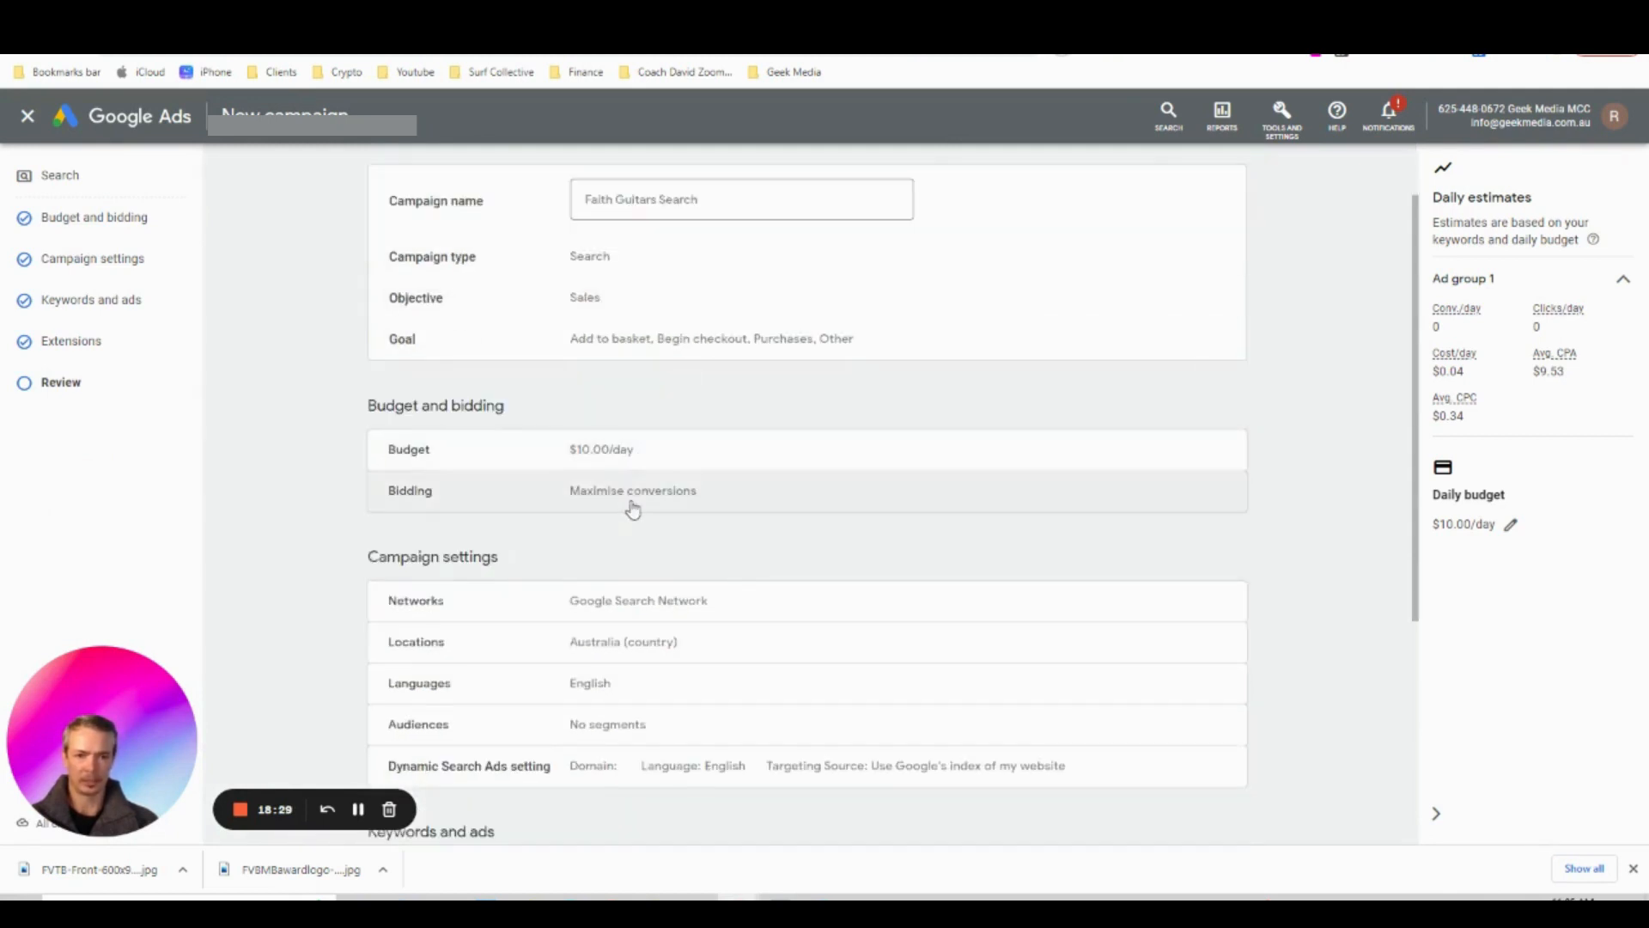
pyautogui.scroll(-1, 631, 508)
pyautogui.scroll(-1, 646, 539)
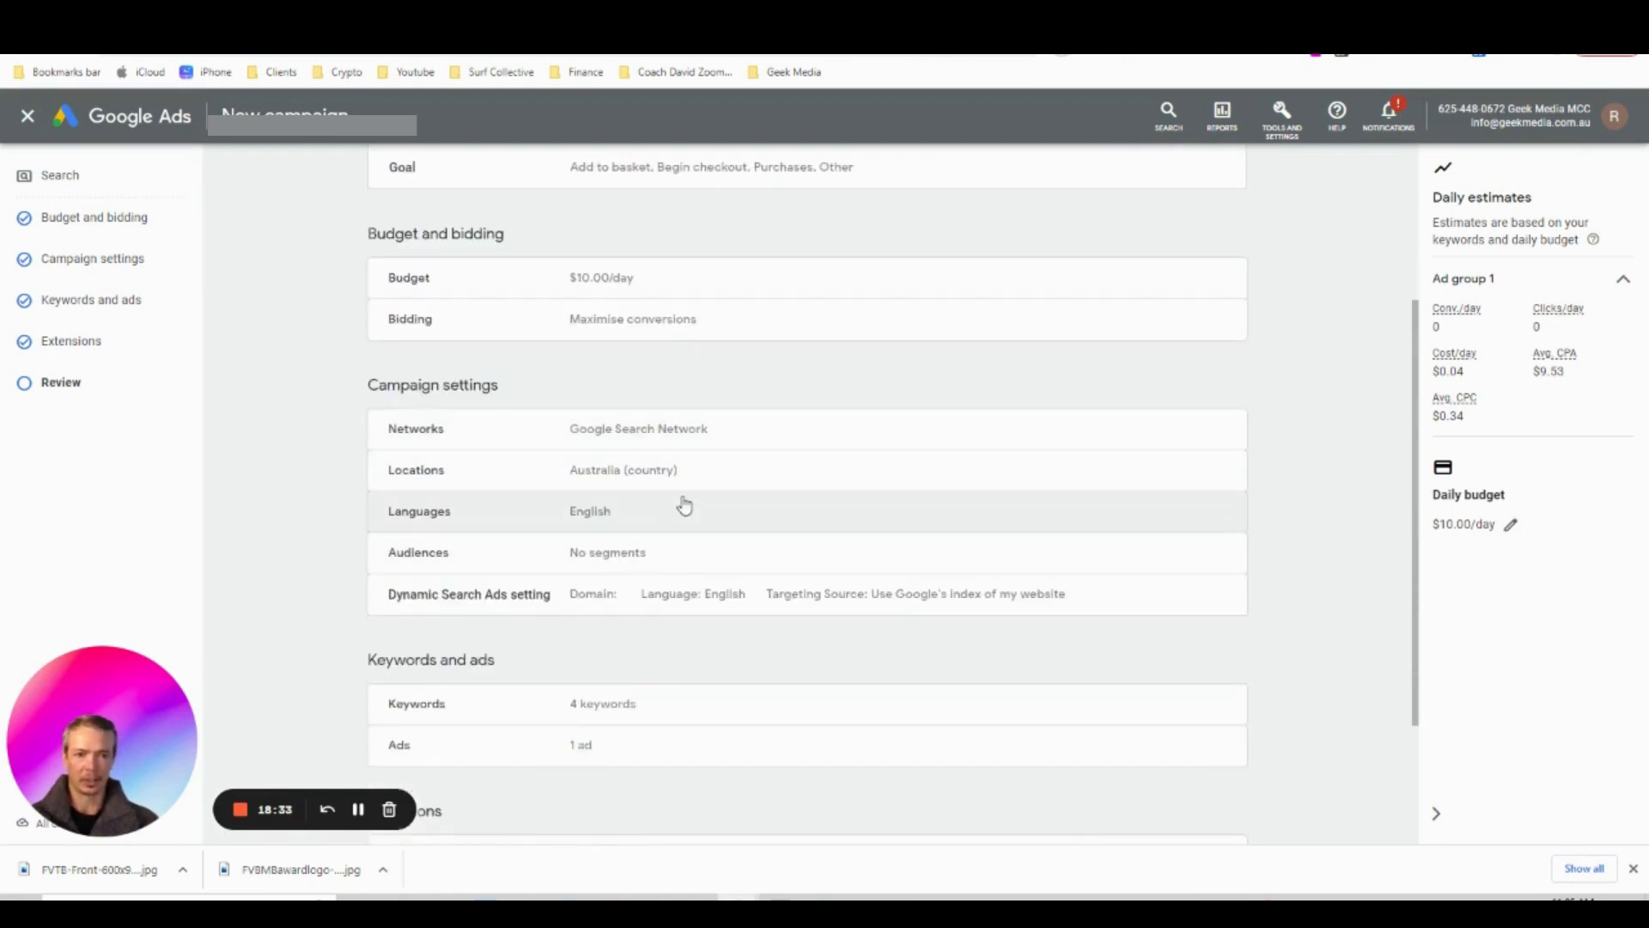
pyautogui.scroll(-1, 683, 511)
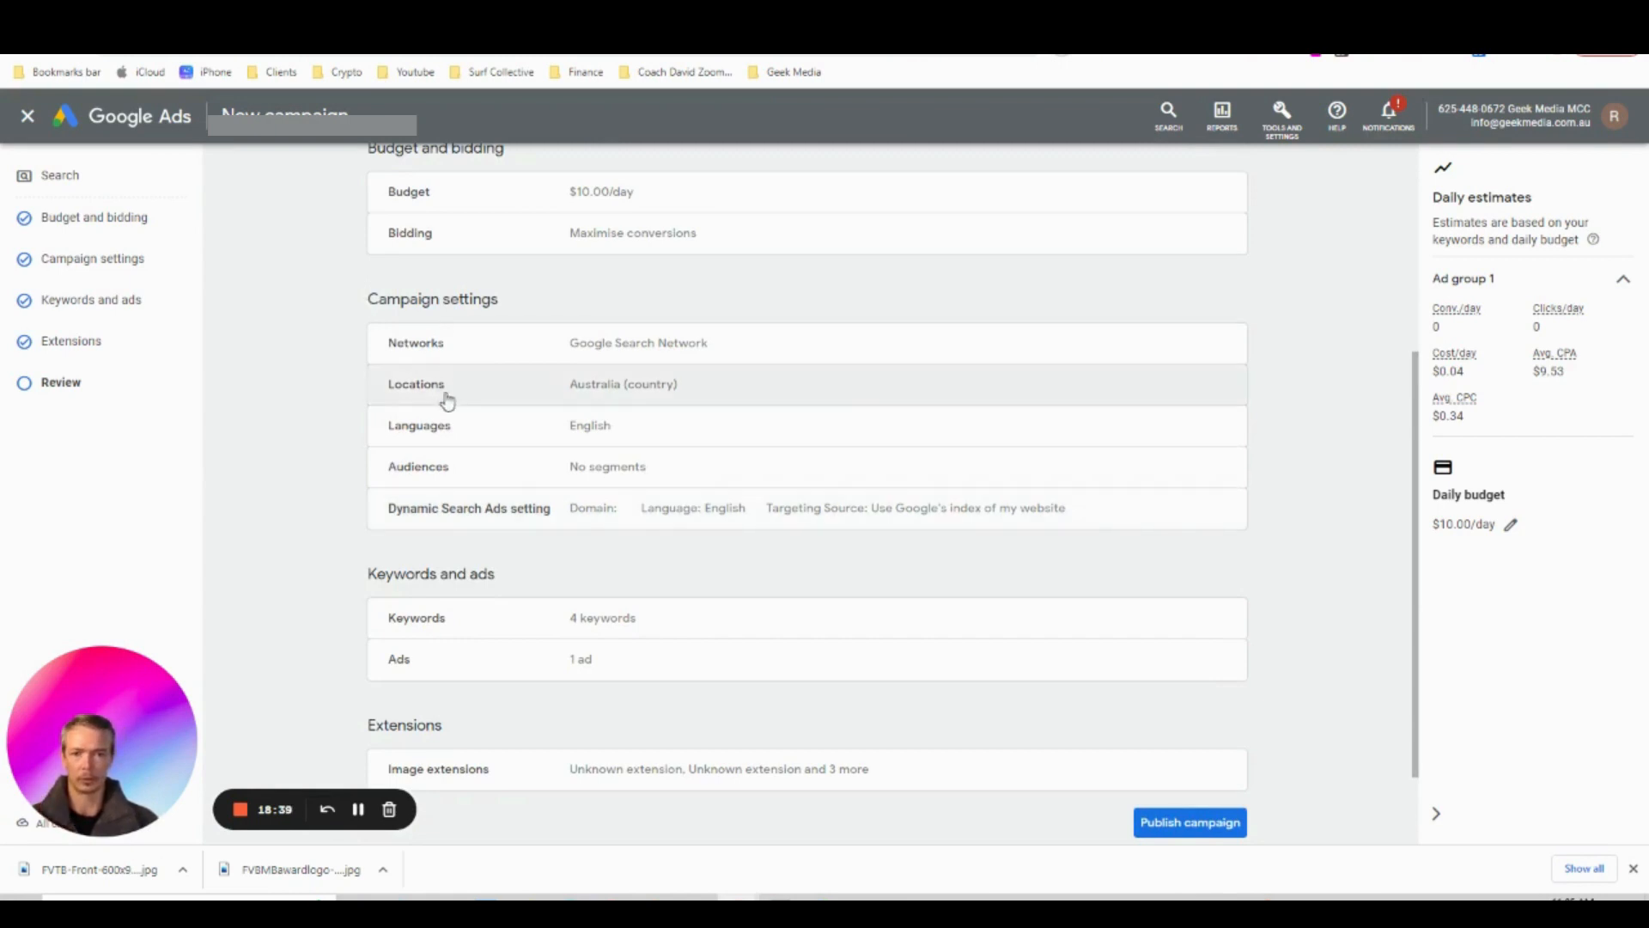
pyautogui.scroll(-1, 601, 519)
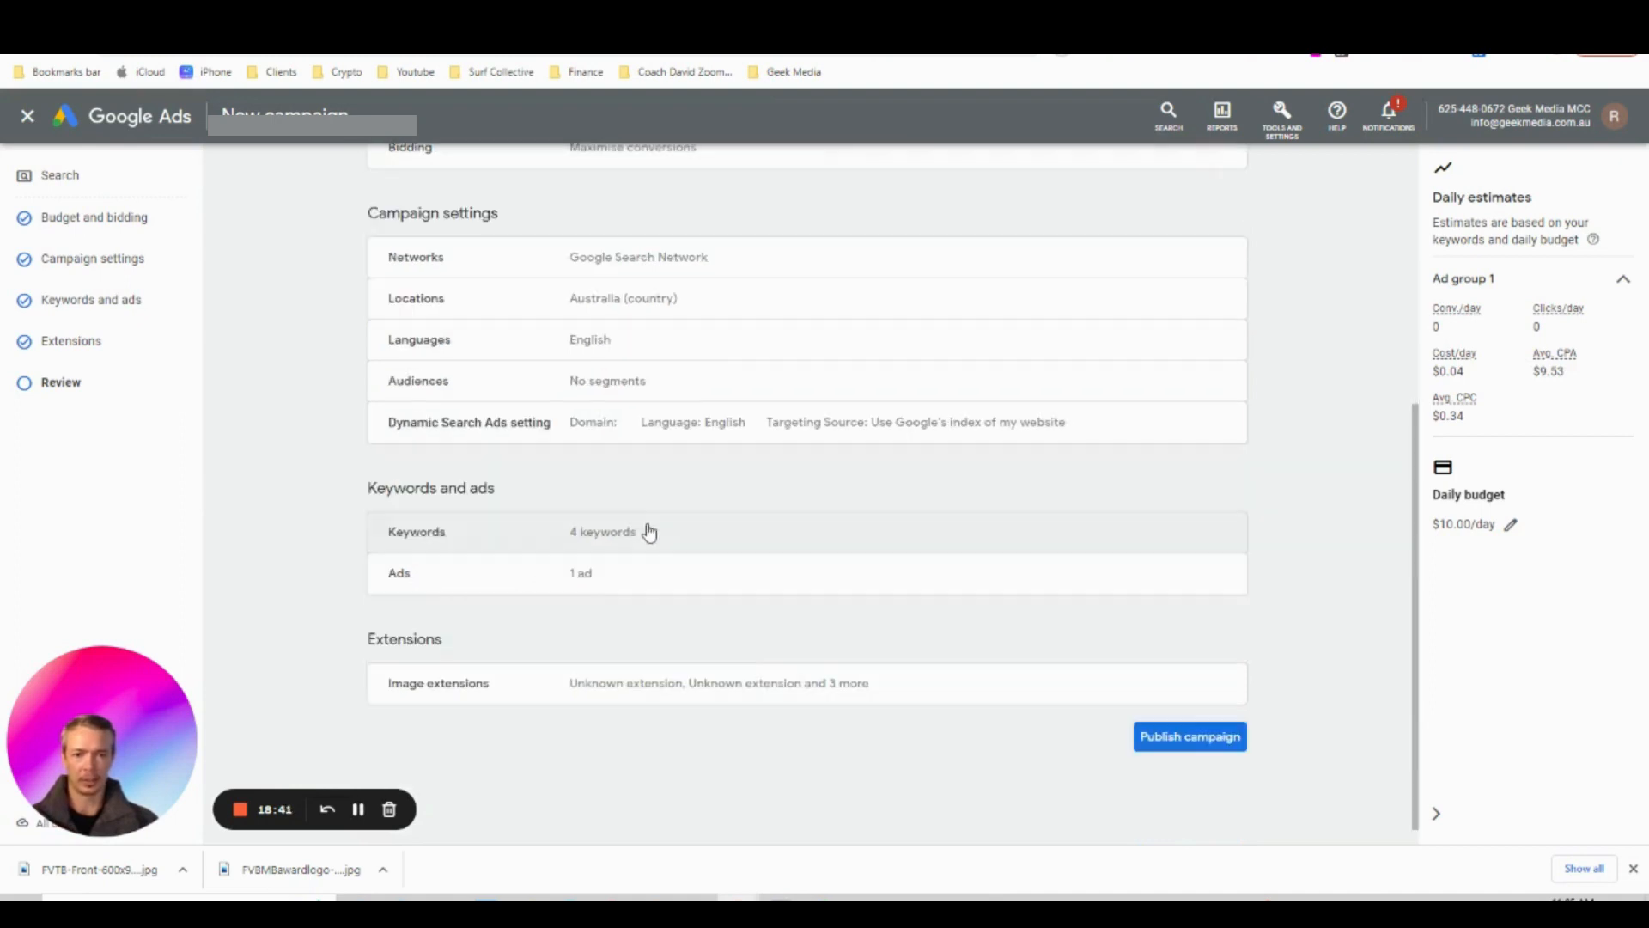
pyautogui.scroll(-1, 593, 563)
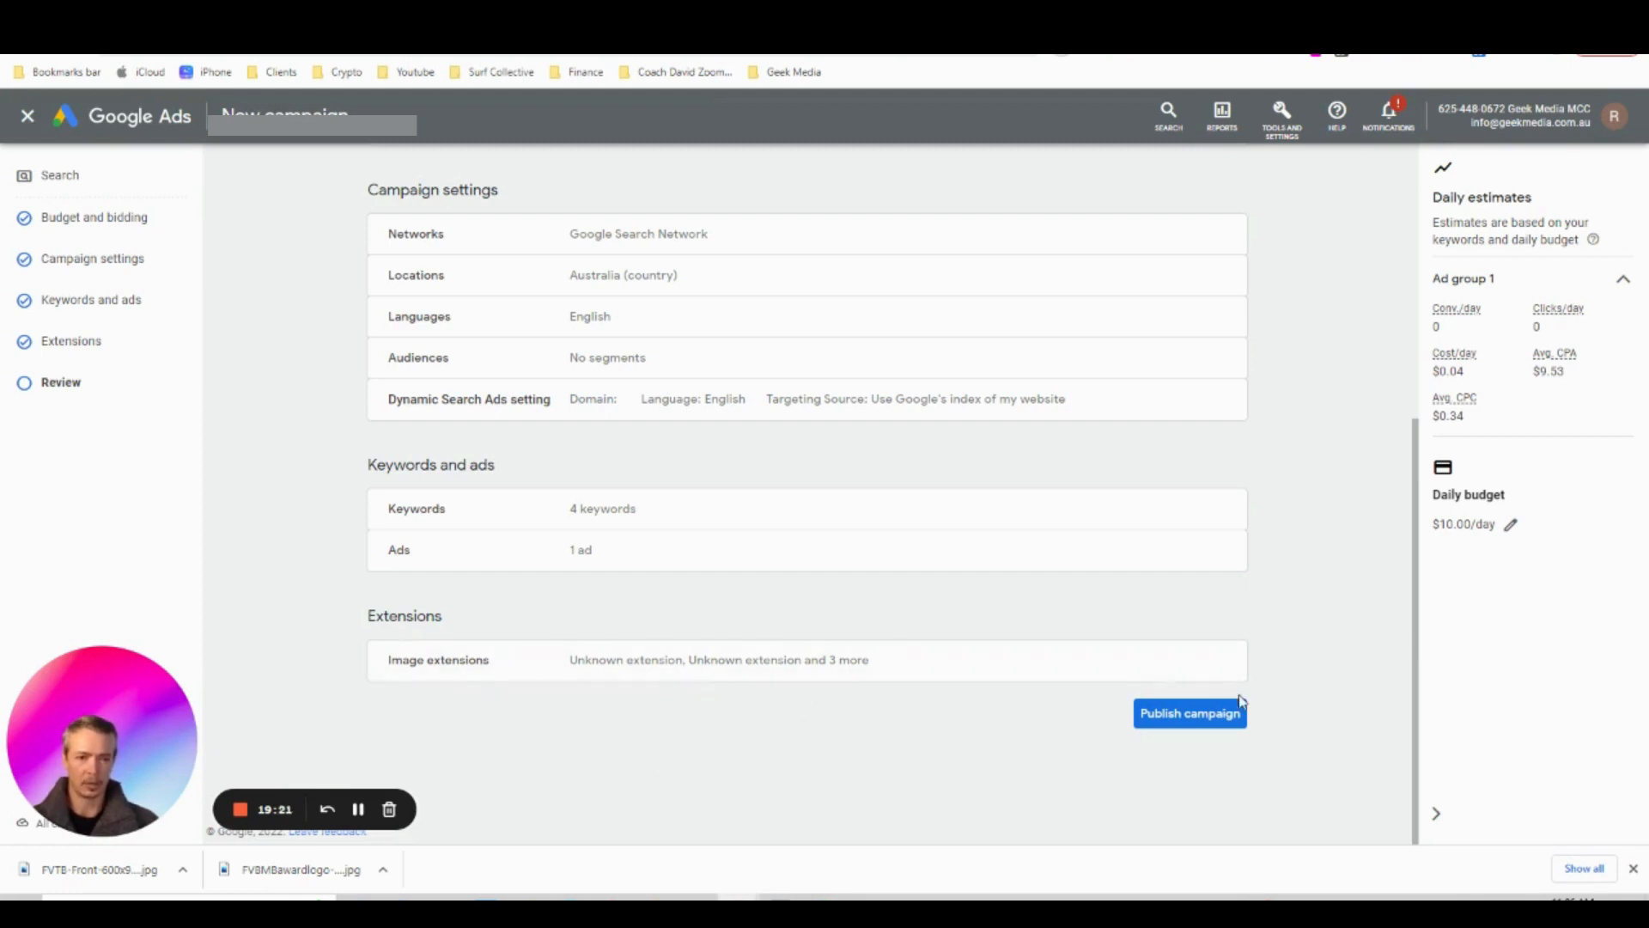
pyautogui.click(1194, 730)
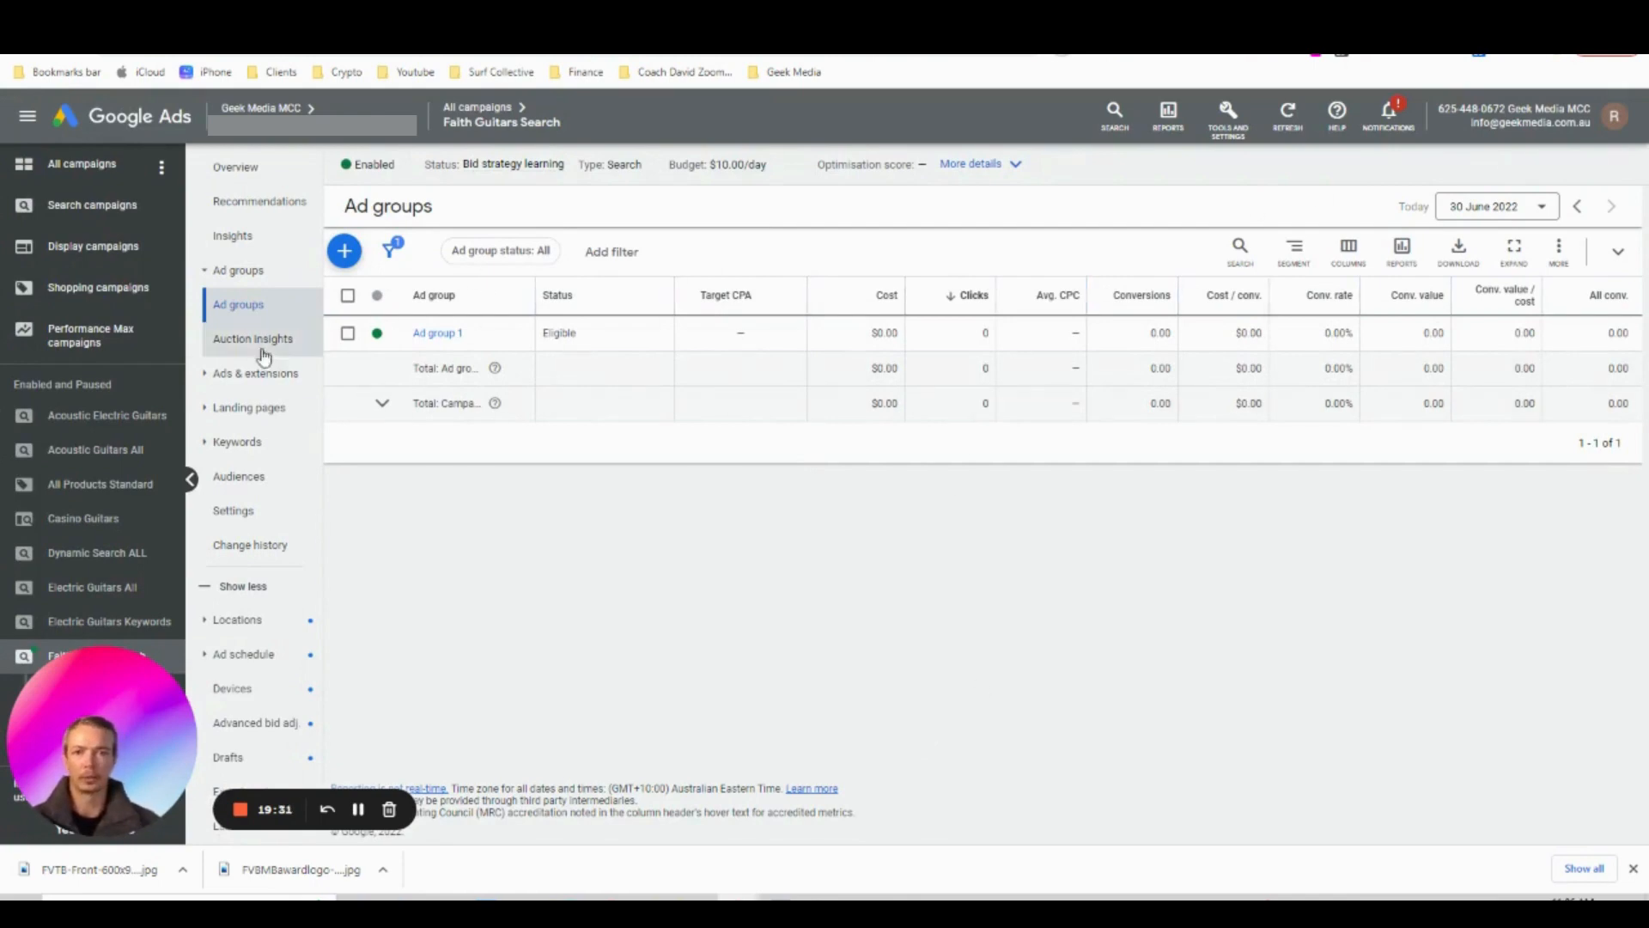
# Go to the account-wide list of campaigns and filter it to the Enabled campaign status
pyautogui.click(211, 272)
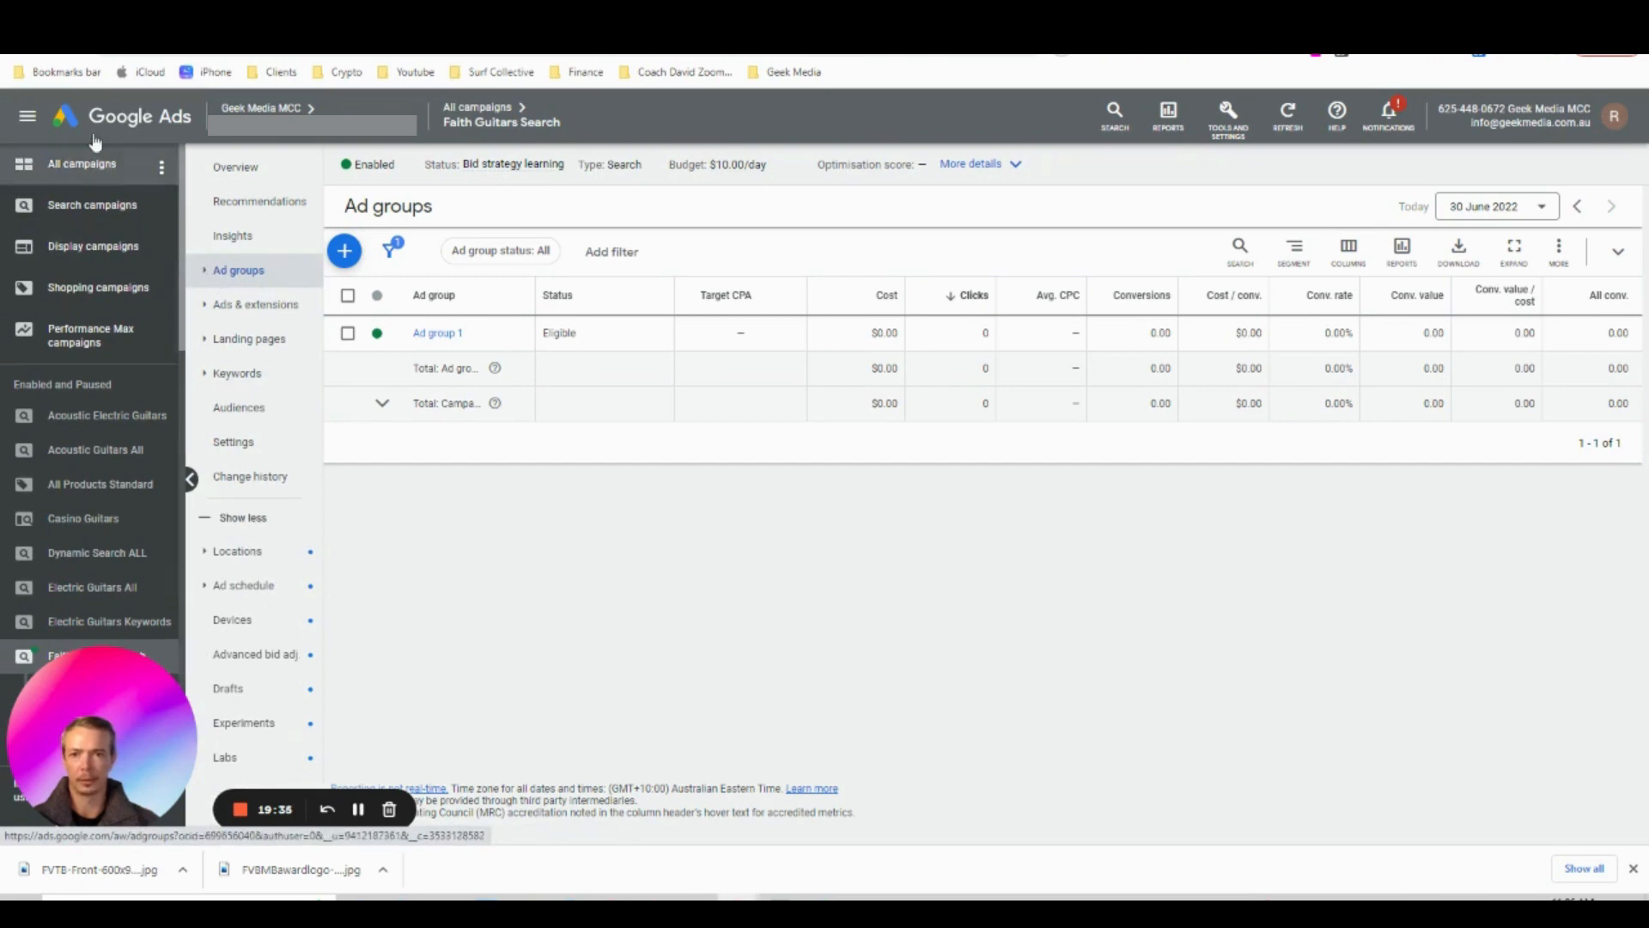
pyautogui.click(82, 170)
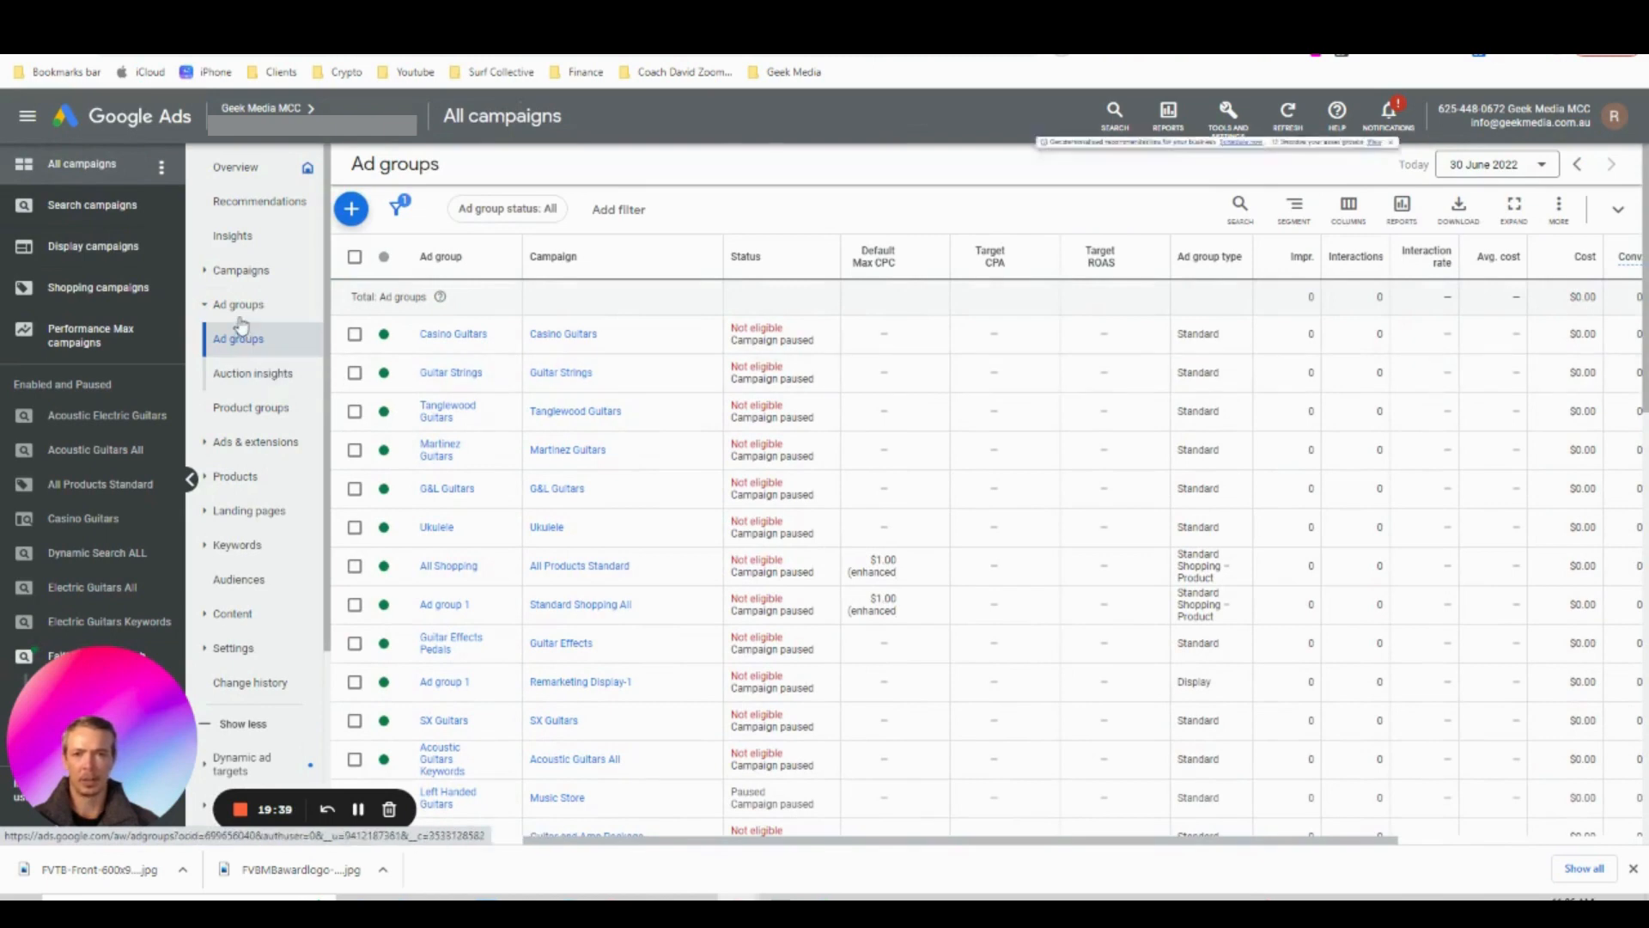
pyautogui.click(234, 274)
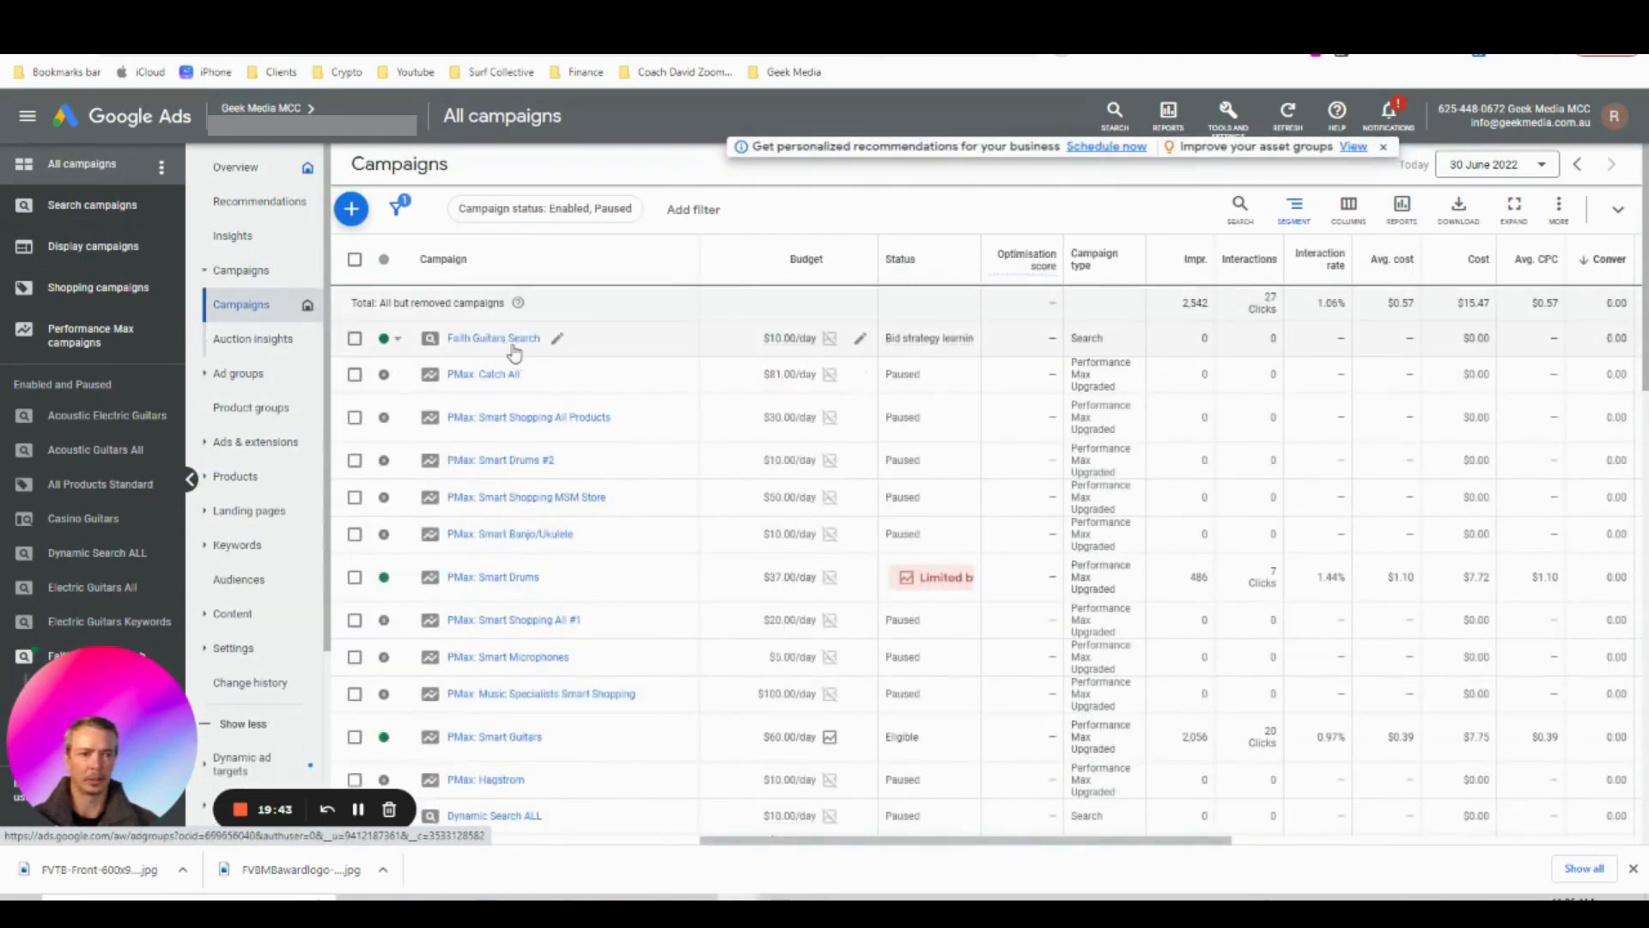
pyautogui.moveTo(919, 343)
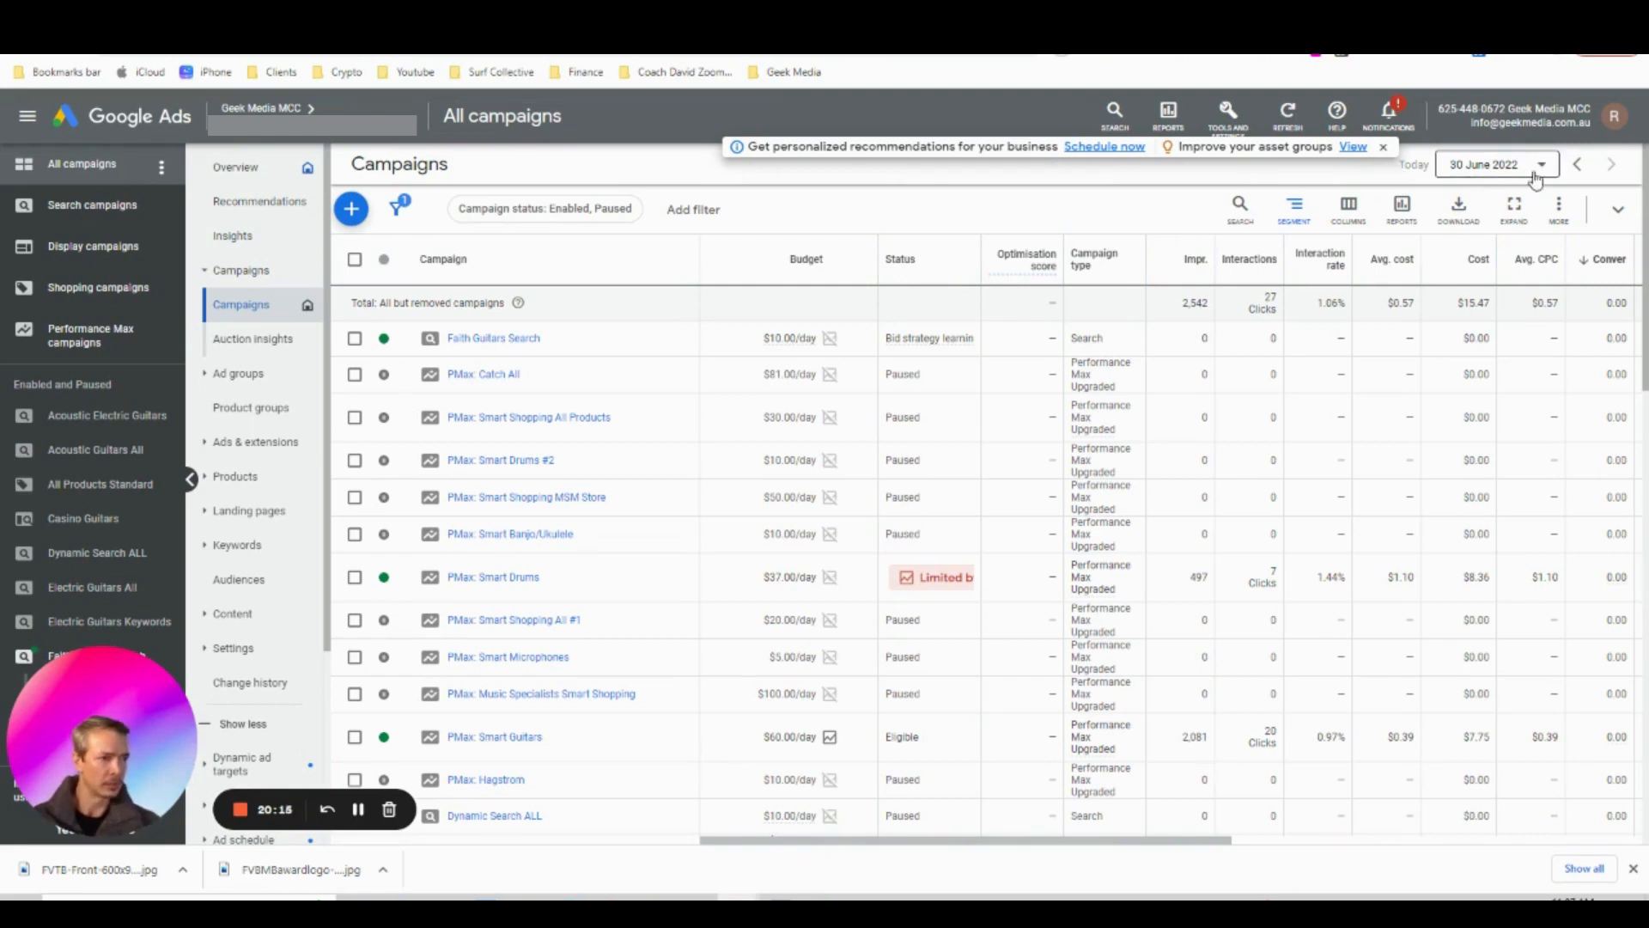
pyautogui.click(554, 209)
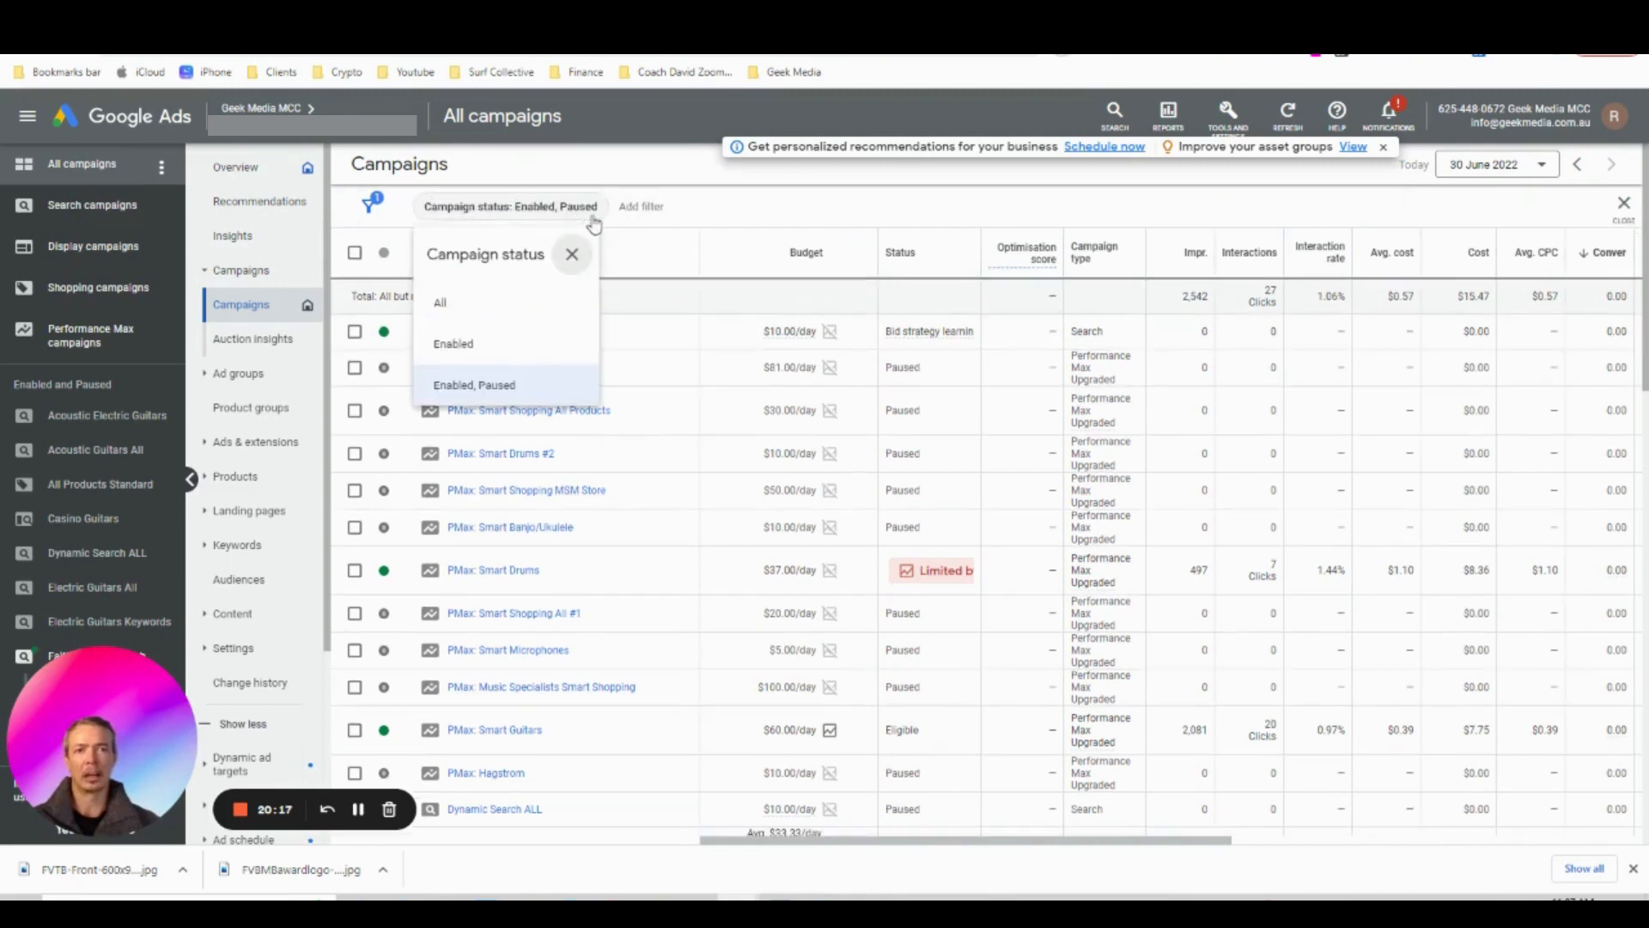
pyautogui.click(464, 344)
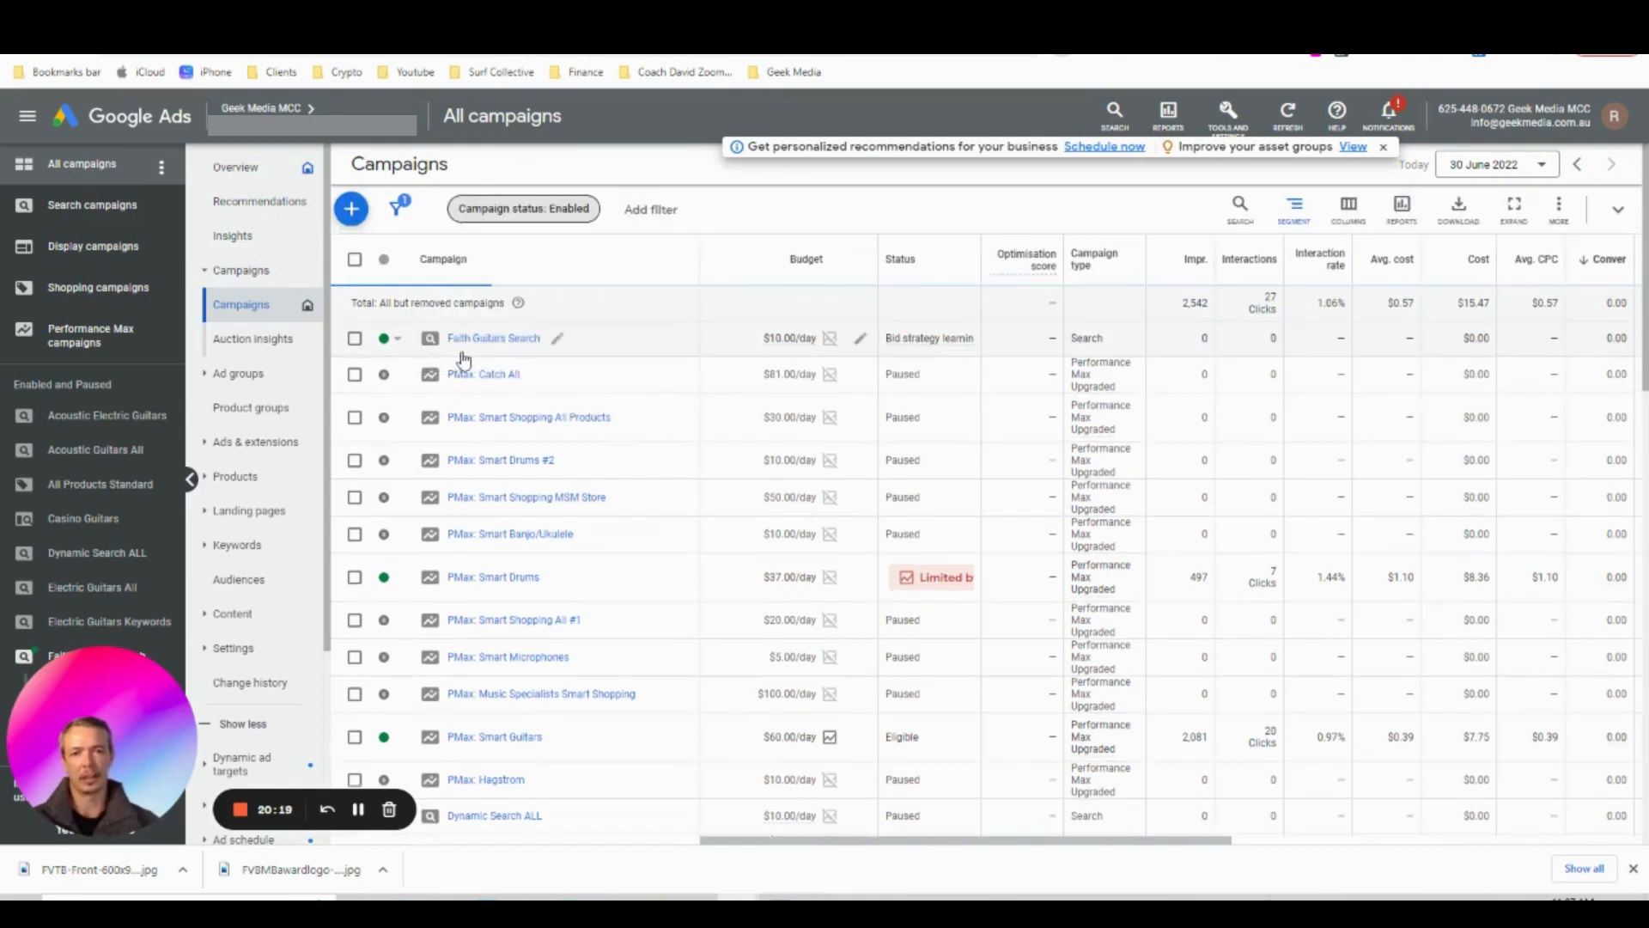